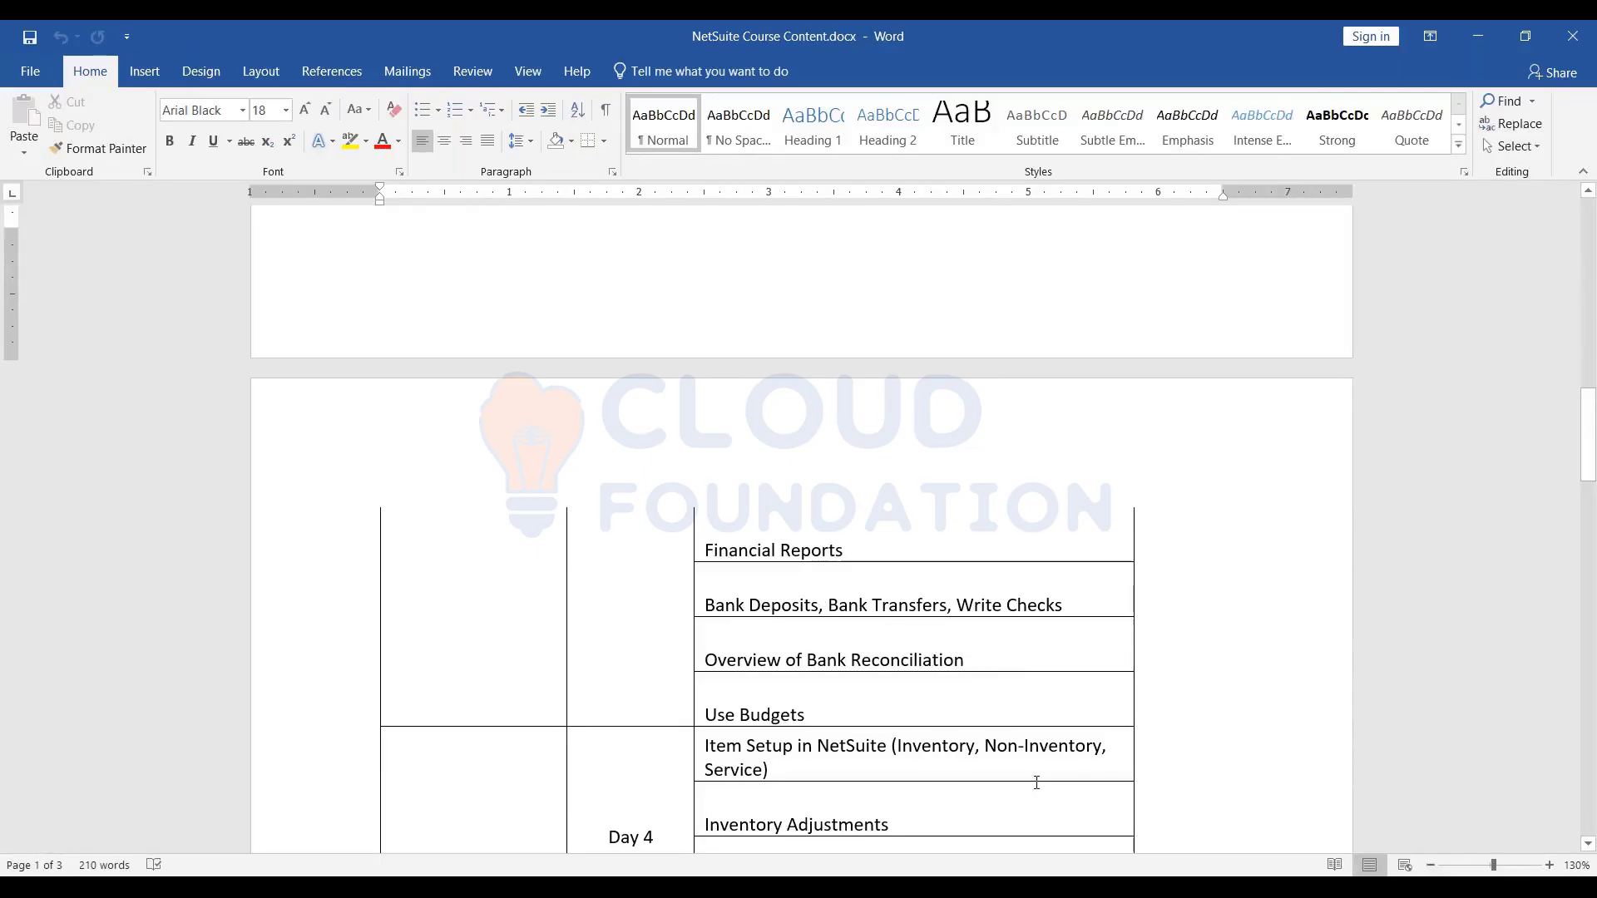
Switch to NetSuite in the browser and open a blank Write Checks form from the bank transactions
{"action": "key", "text": "alt+Tab"}
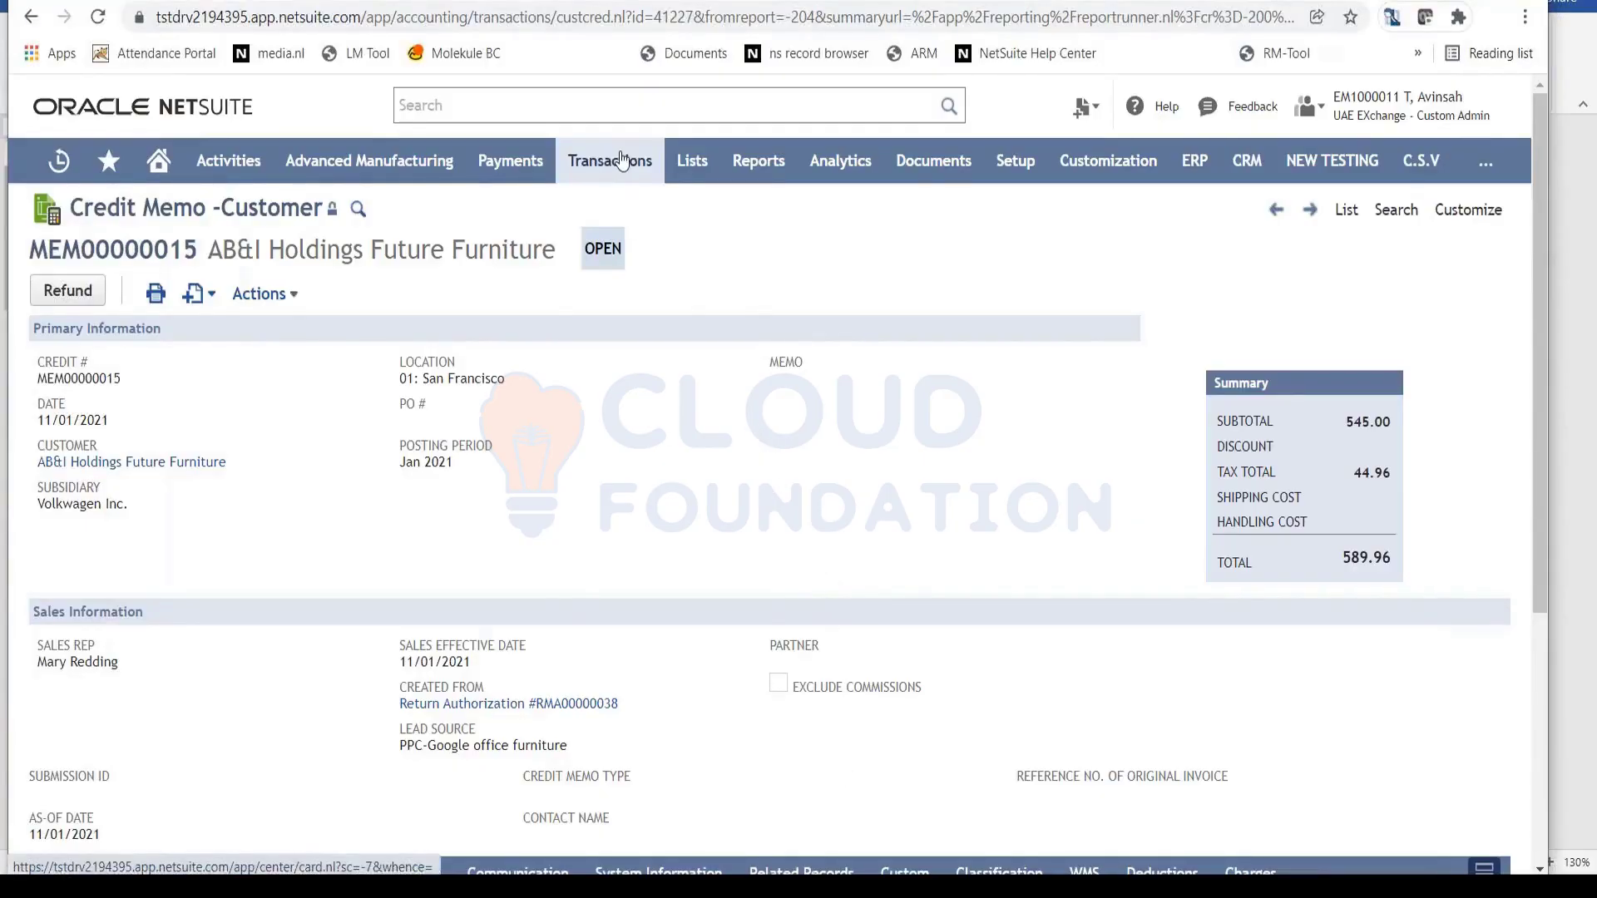
{"action": "mouse_move", "coordinate": [623, 158]}
{"action": "mouse_move", "coordinate": [632, 251]}
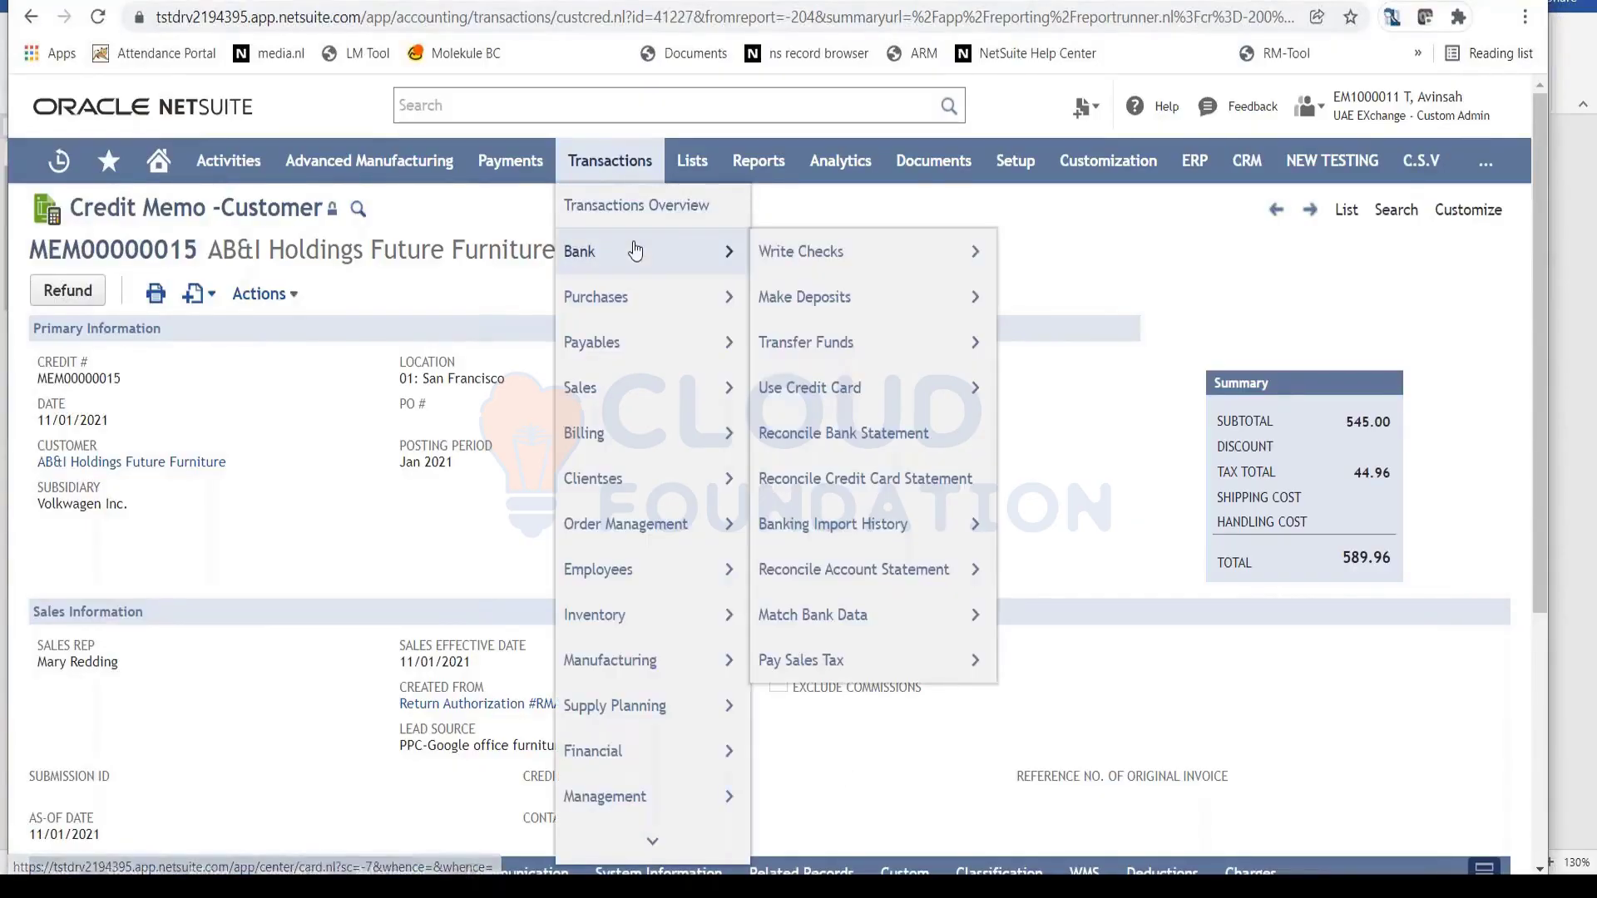
{"action": "right_click", "coordinate": [848, 271]}
{"action": "left_click", "coordinate": [867, 283]}
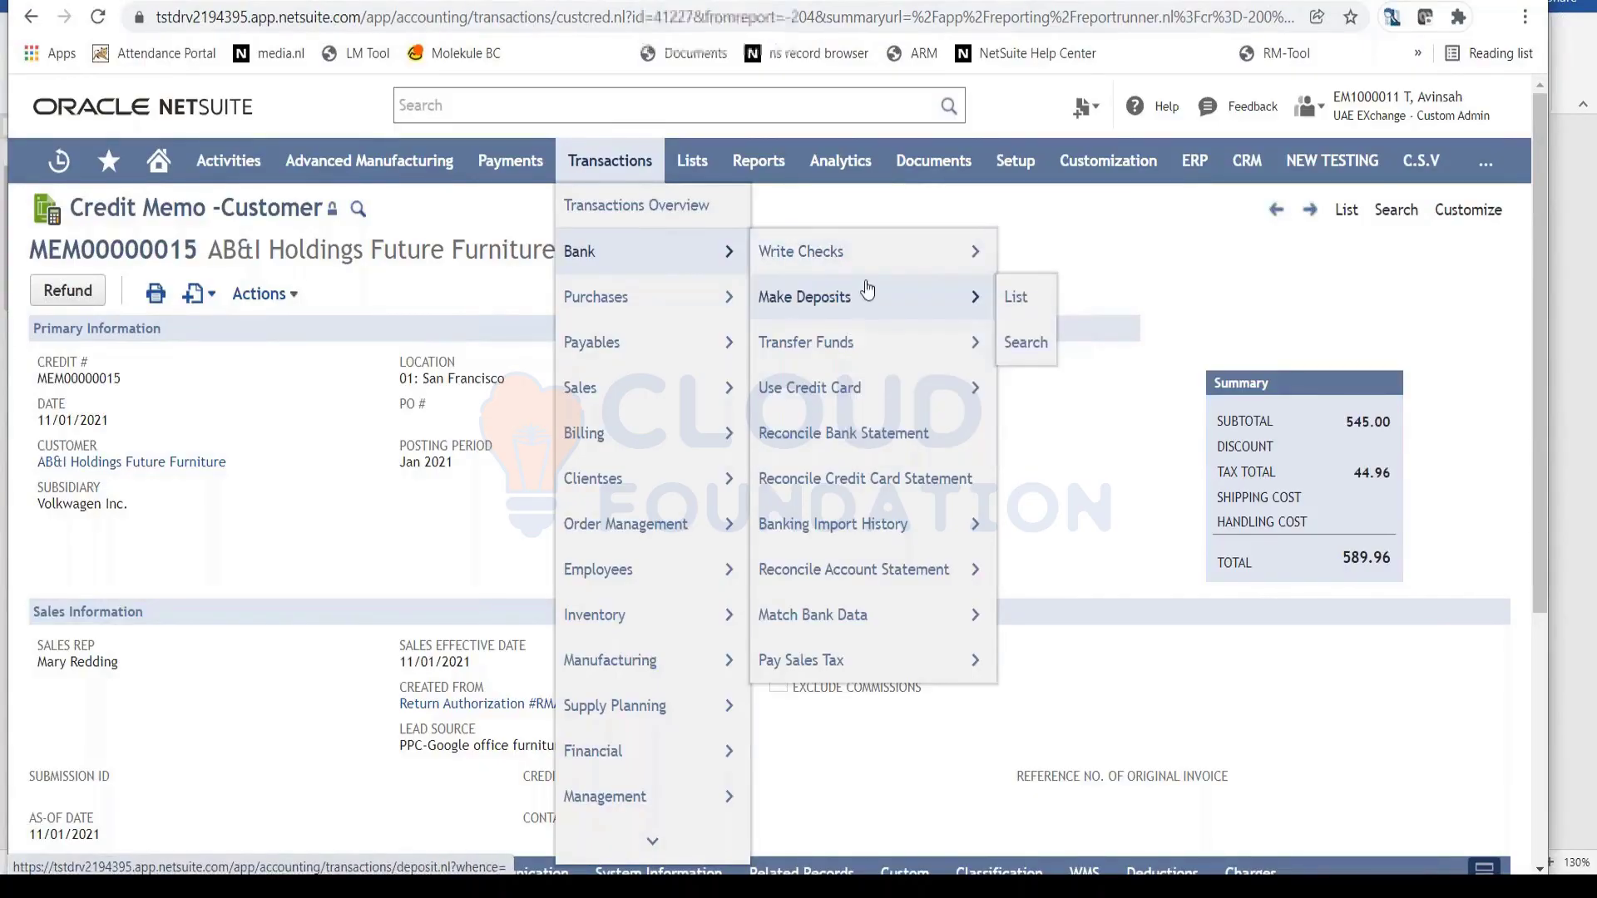
{"action": "left_click", "coordinate": [774, 251]}
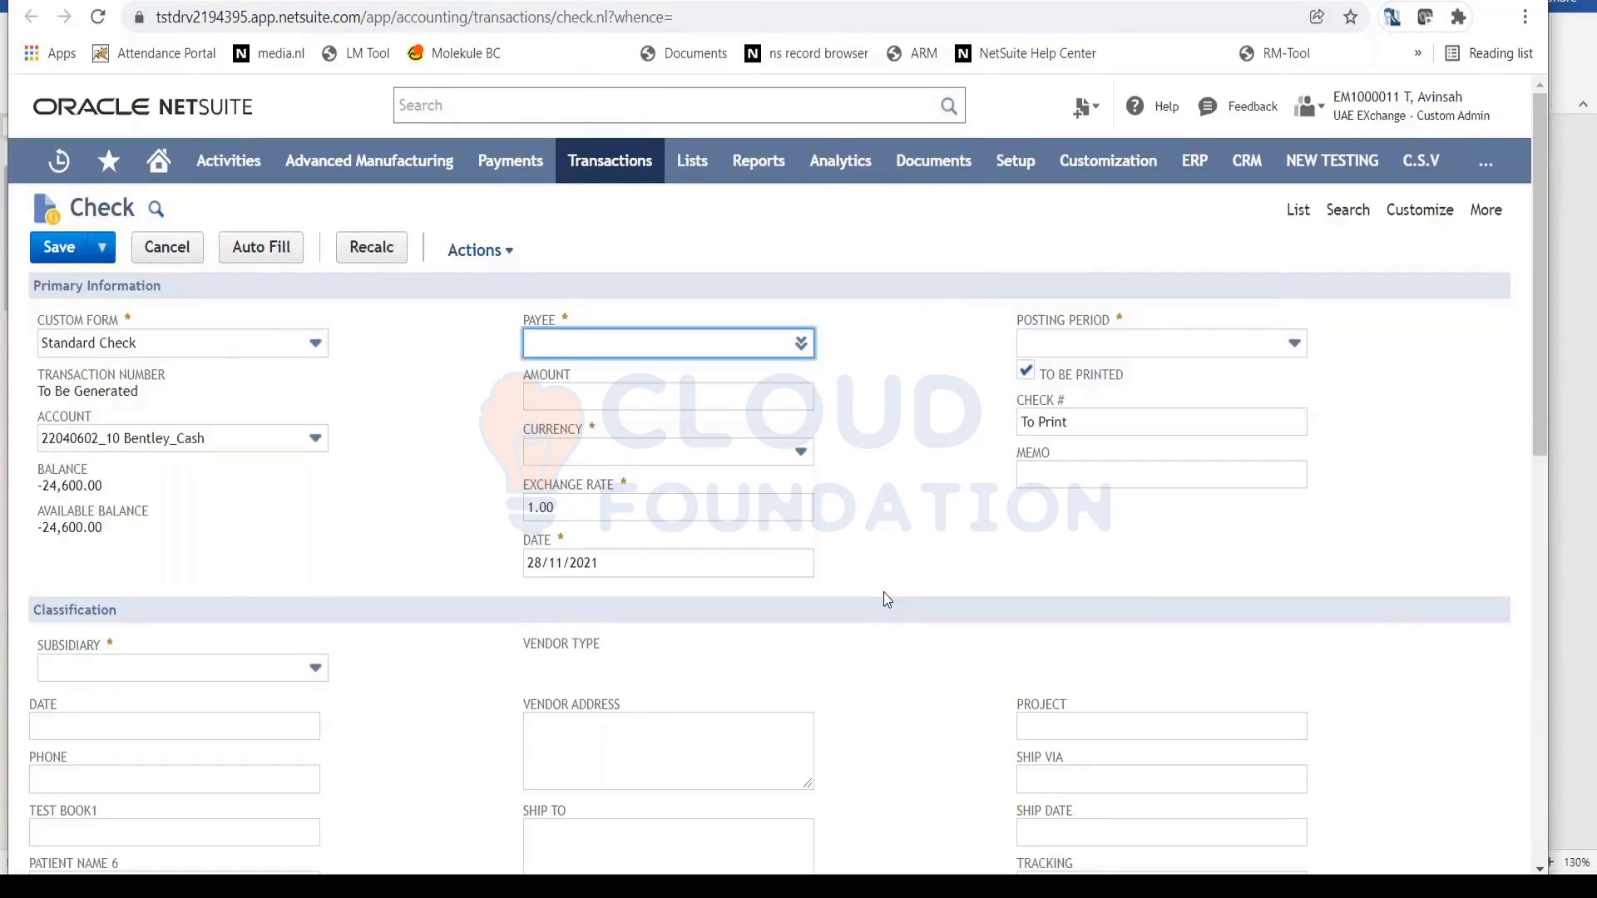
Choose 45 RAJ COMPANY as the check's payee from the unfiltered payee list
{"action": "left_click", "coordinate": [802, 344]}
{"action": "left_click", "coordinate": [797, 372]}
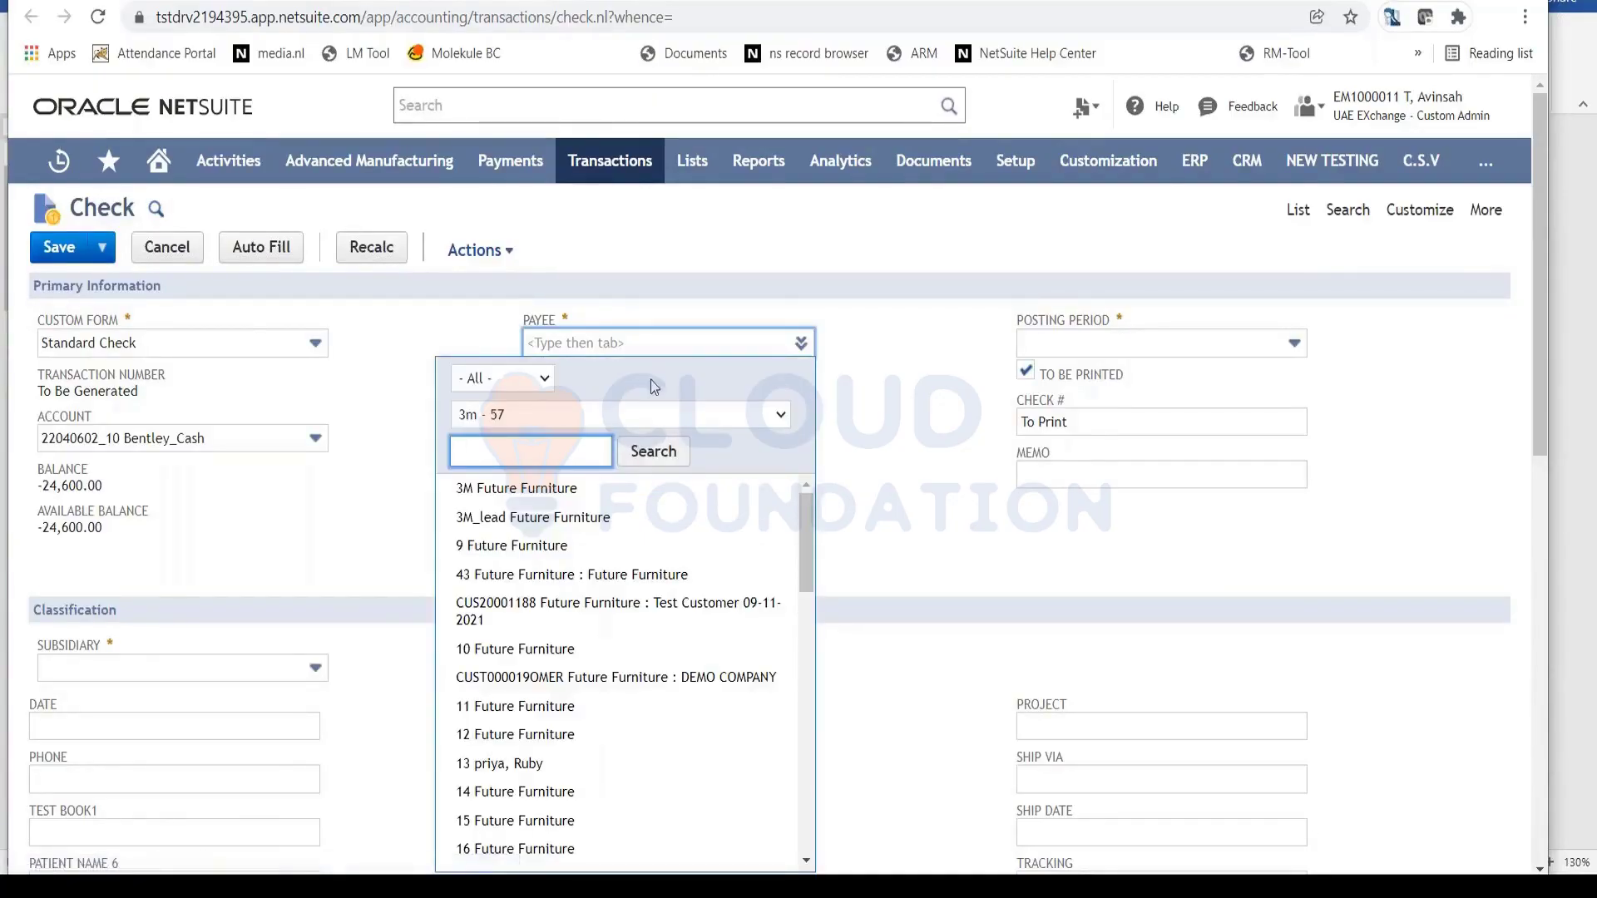
{"action": "left_click", "coordinate": [549, 378]}
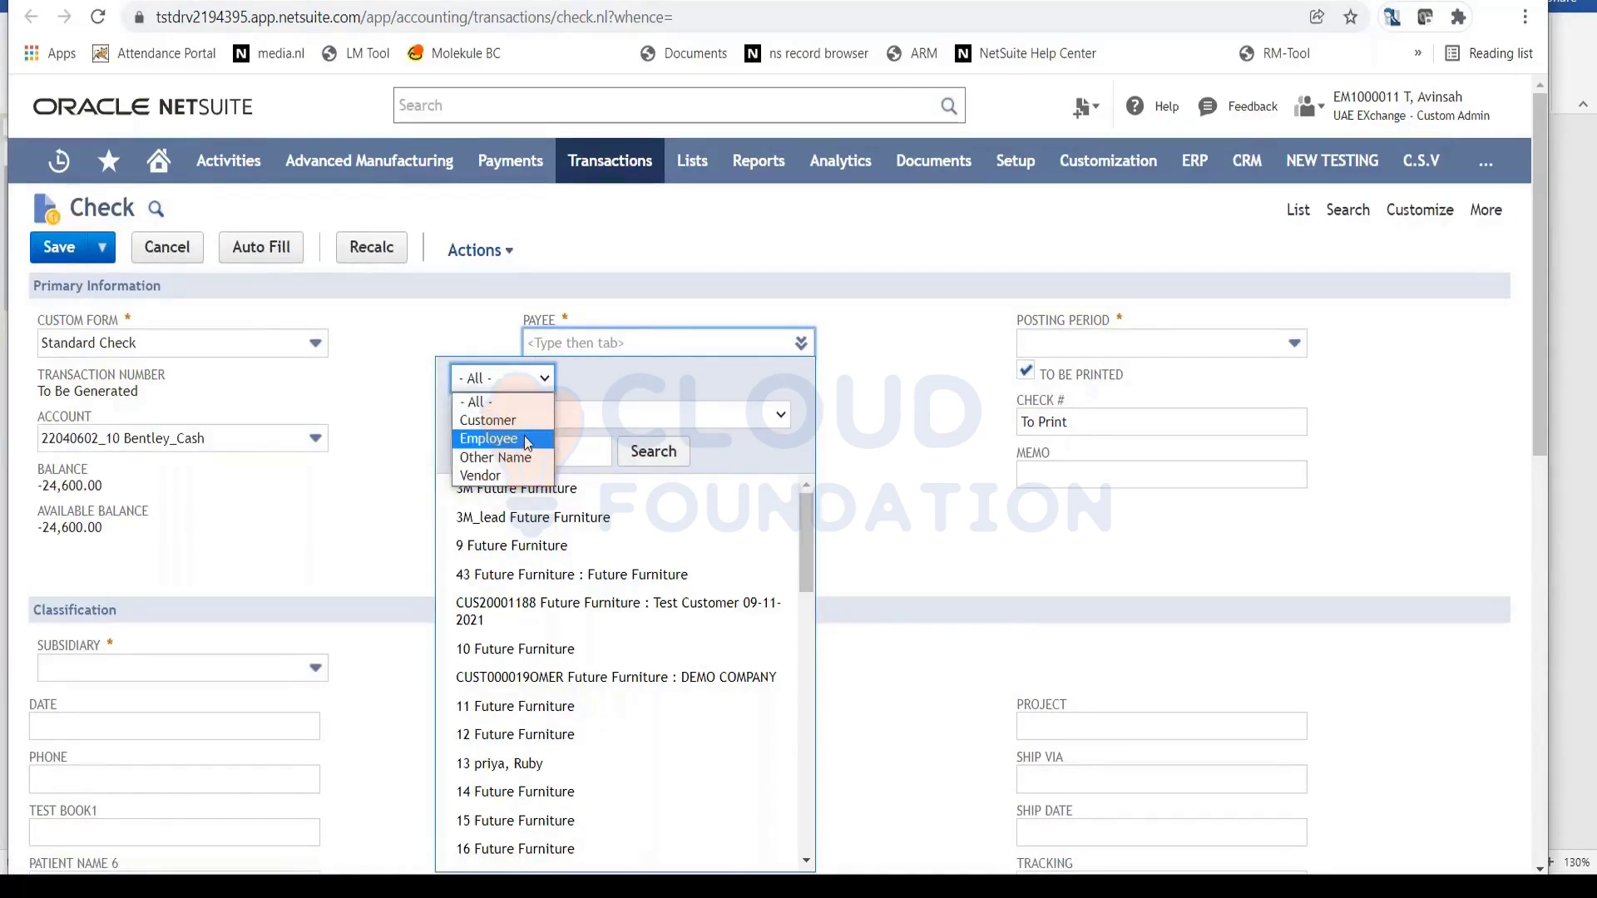
{"action": "left_click", "coordinate": [602, 415]}
{"action": "left_click", "coordinate": [618, 377]}
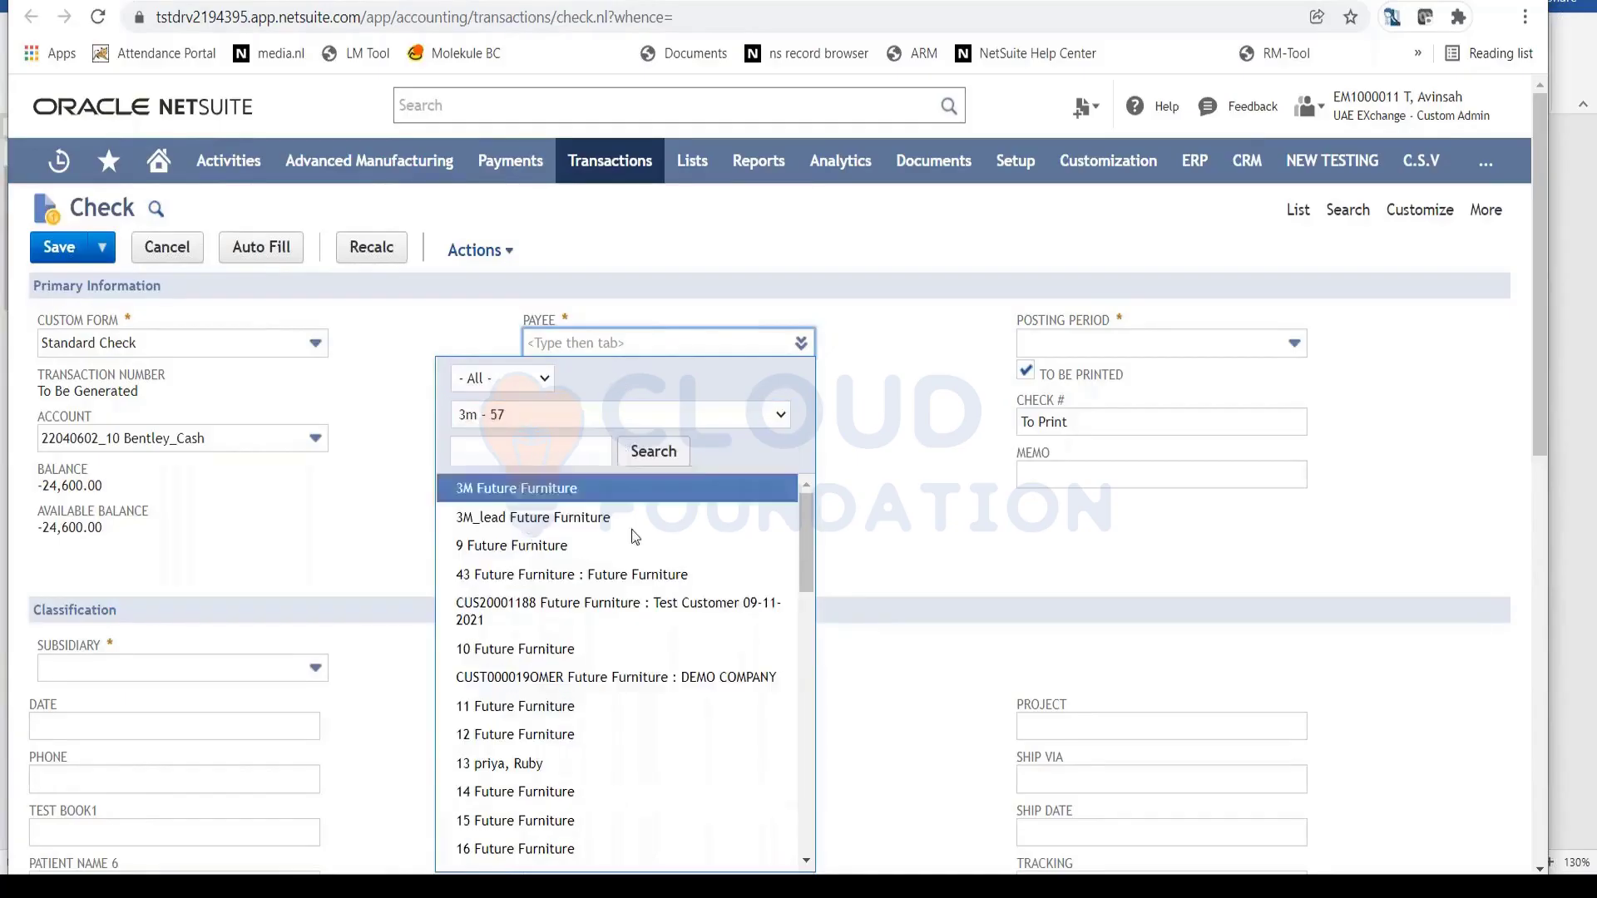
{"action": "scroll", "coordinate": [631, 529], "scroll_direction": "down", "scroll_amount": 15}
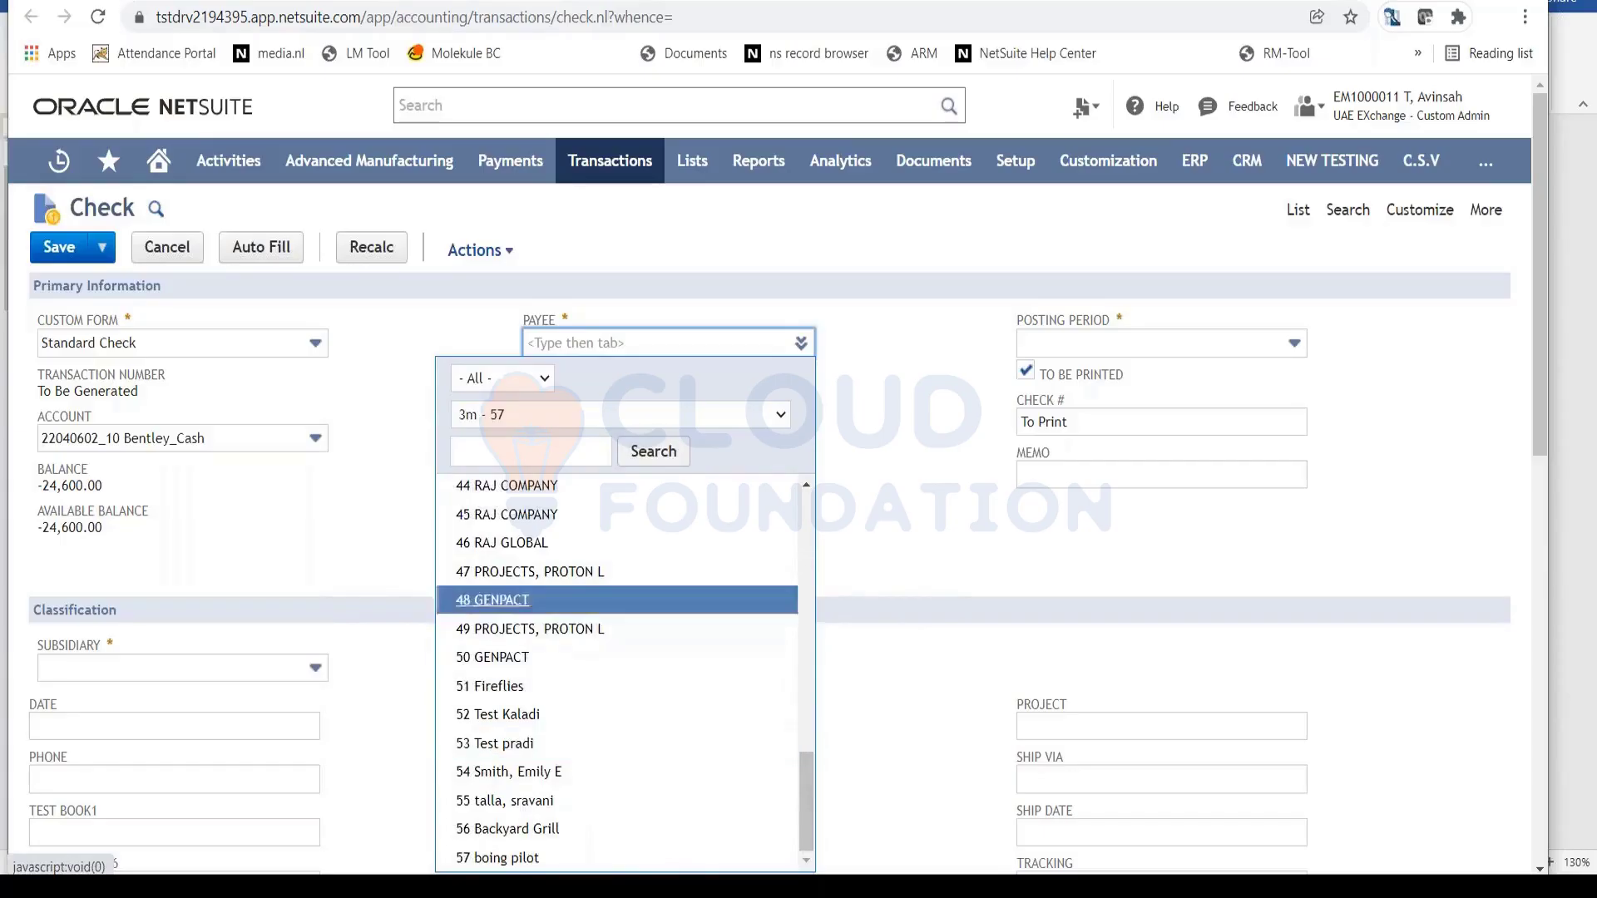
{"action": "left_click", "coordinate": [540, 516]}
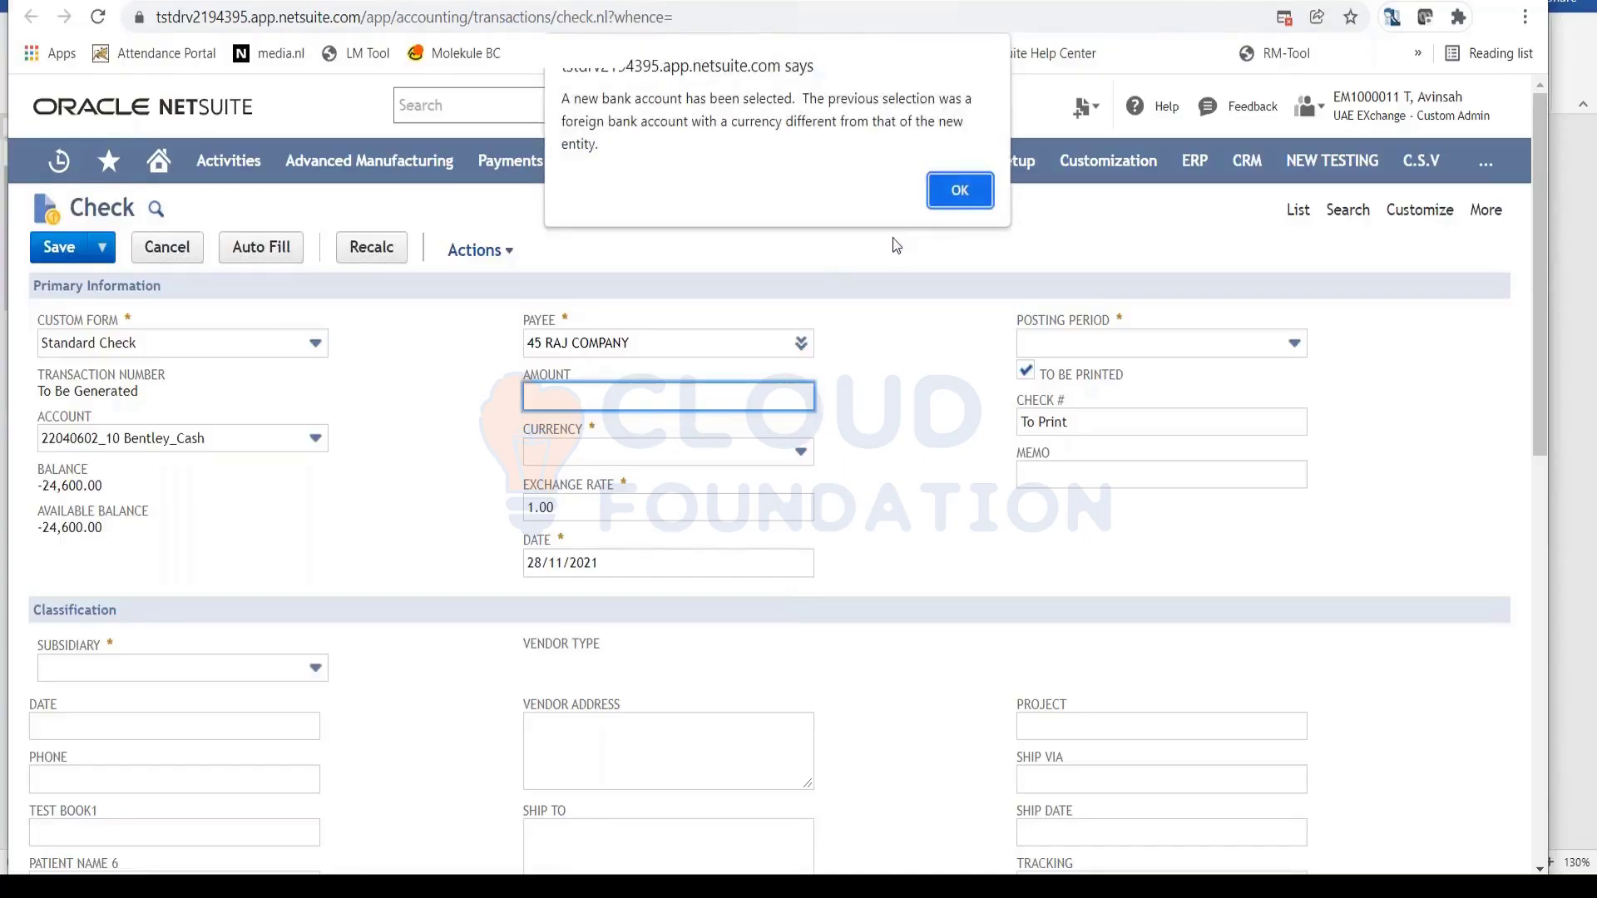
{"action": "left_click", "coordinate": [957, 205]}
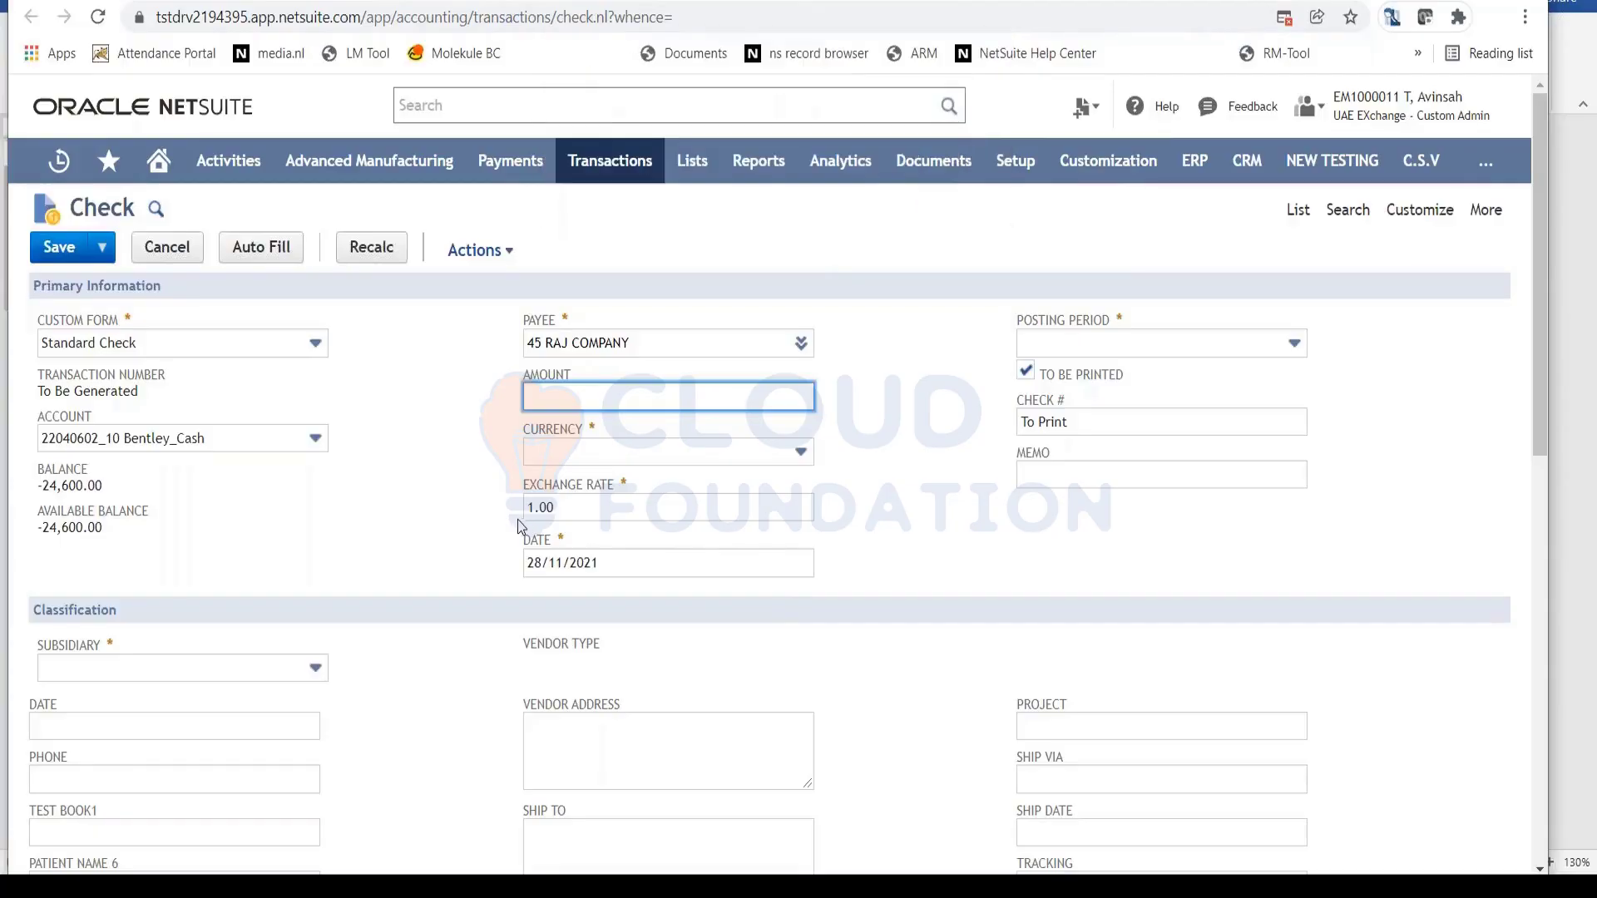
Review the check's account choices and try to change the payee to an employee from the employee-filtered list
{"action": "left_click", "coordinate": [523, 521]}
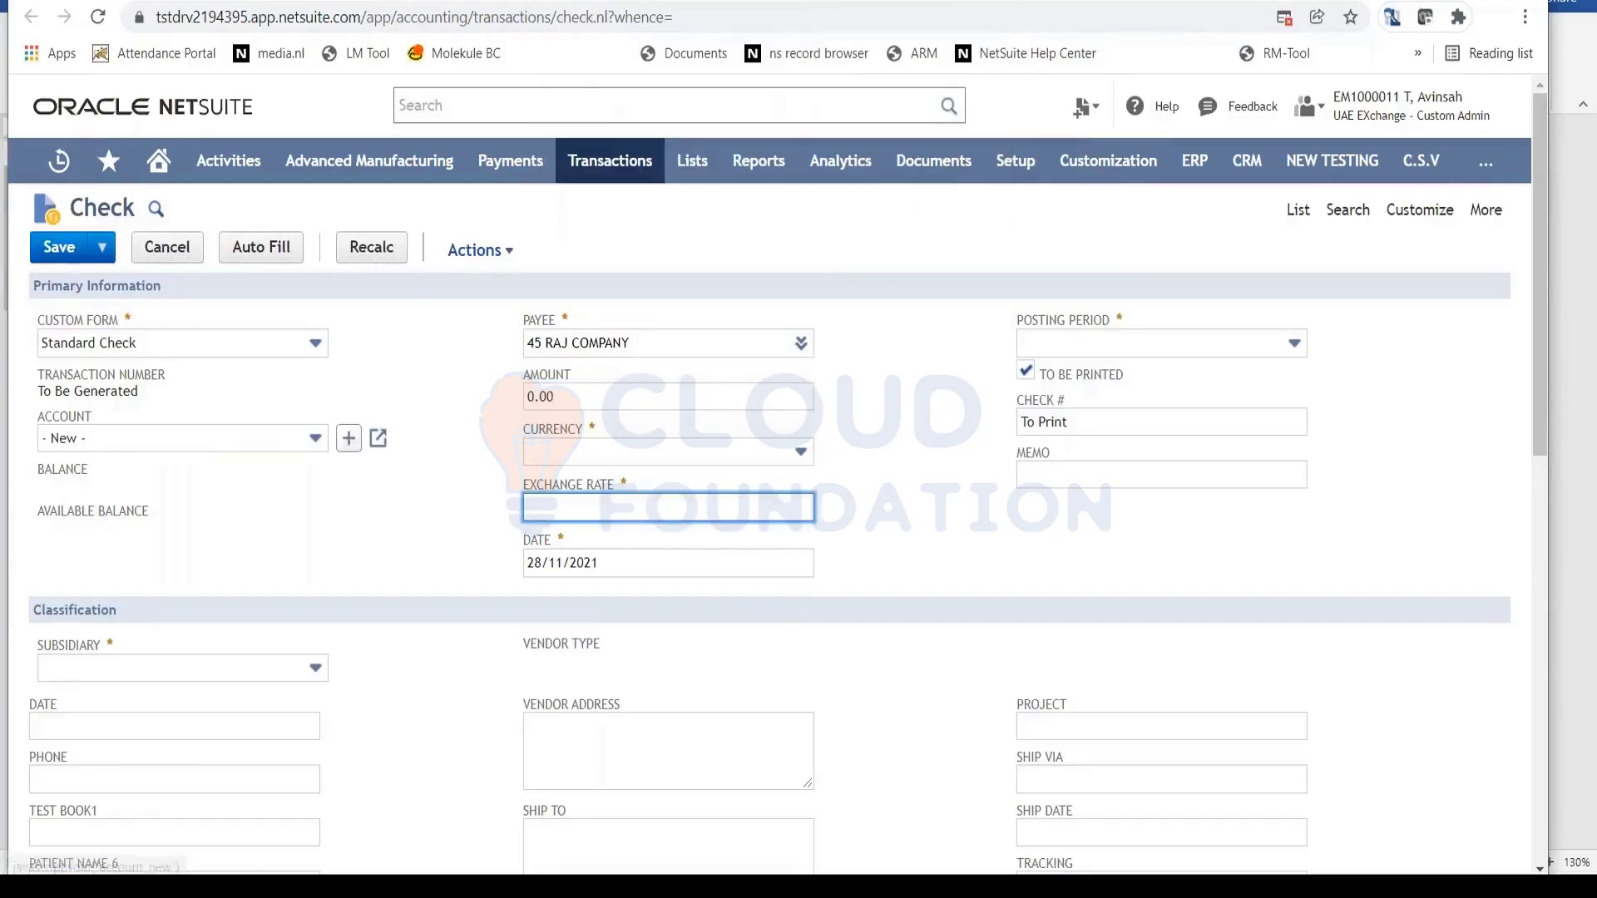
{"action": "left_click", "coordinate": [315, 440]}
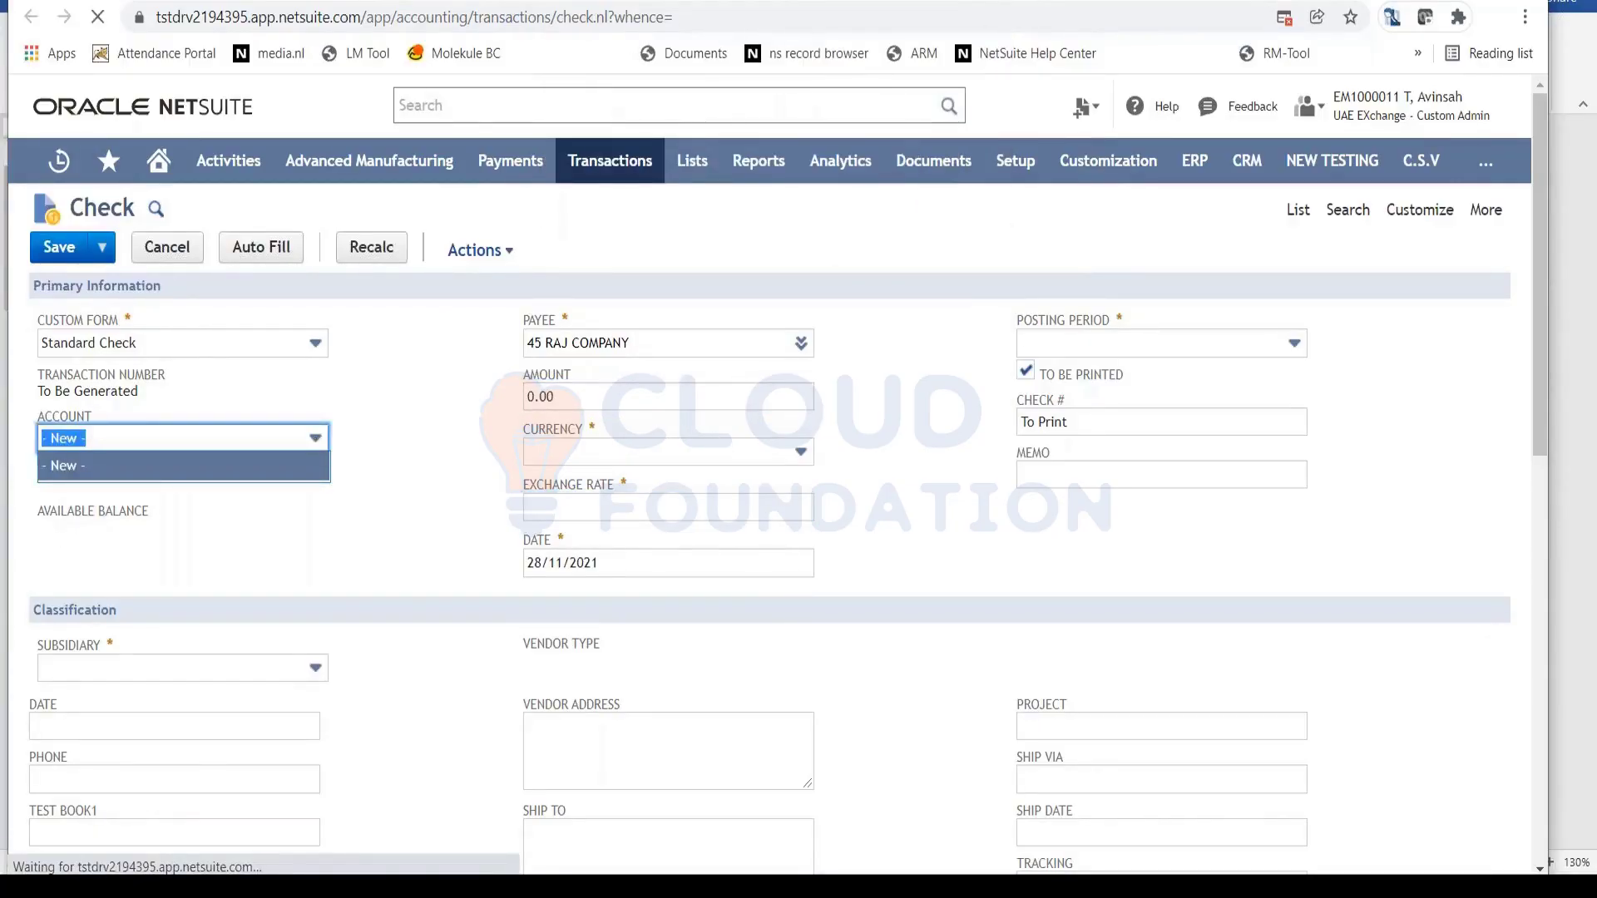
{"action": "left_click", "coordinate": [800, 343]}
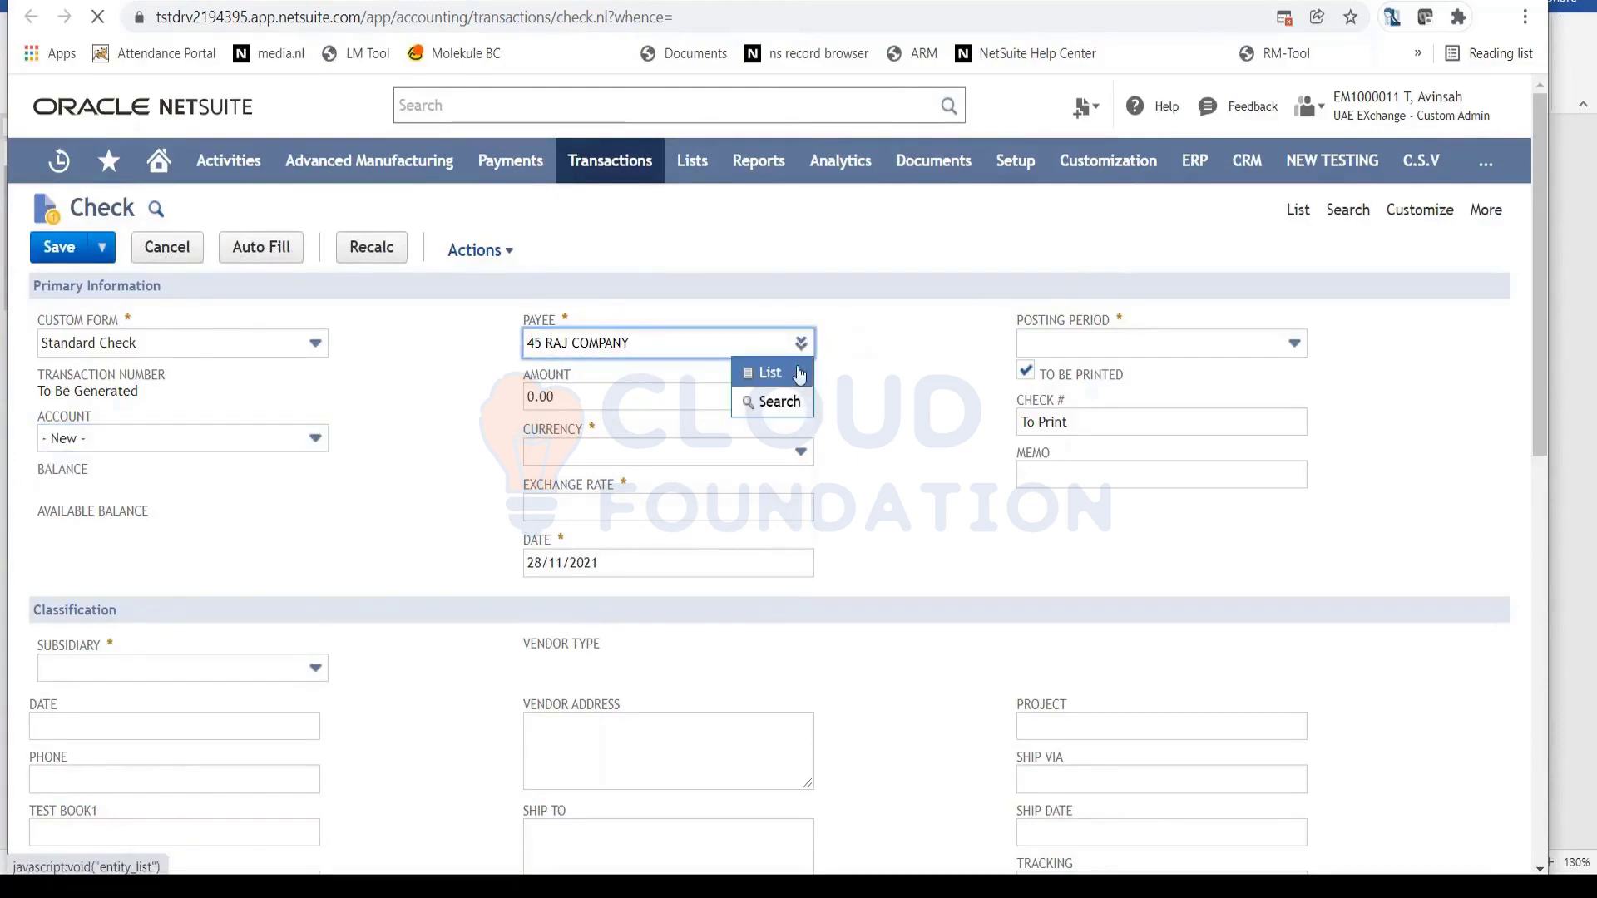
{"action": "left_click", "coordinate": [806, 399]}
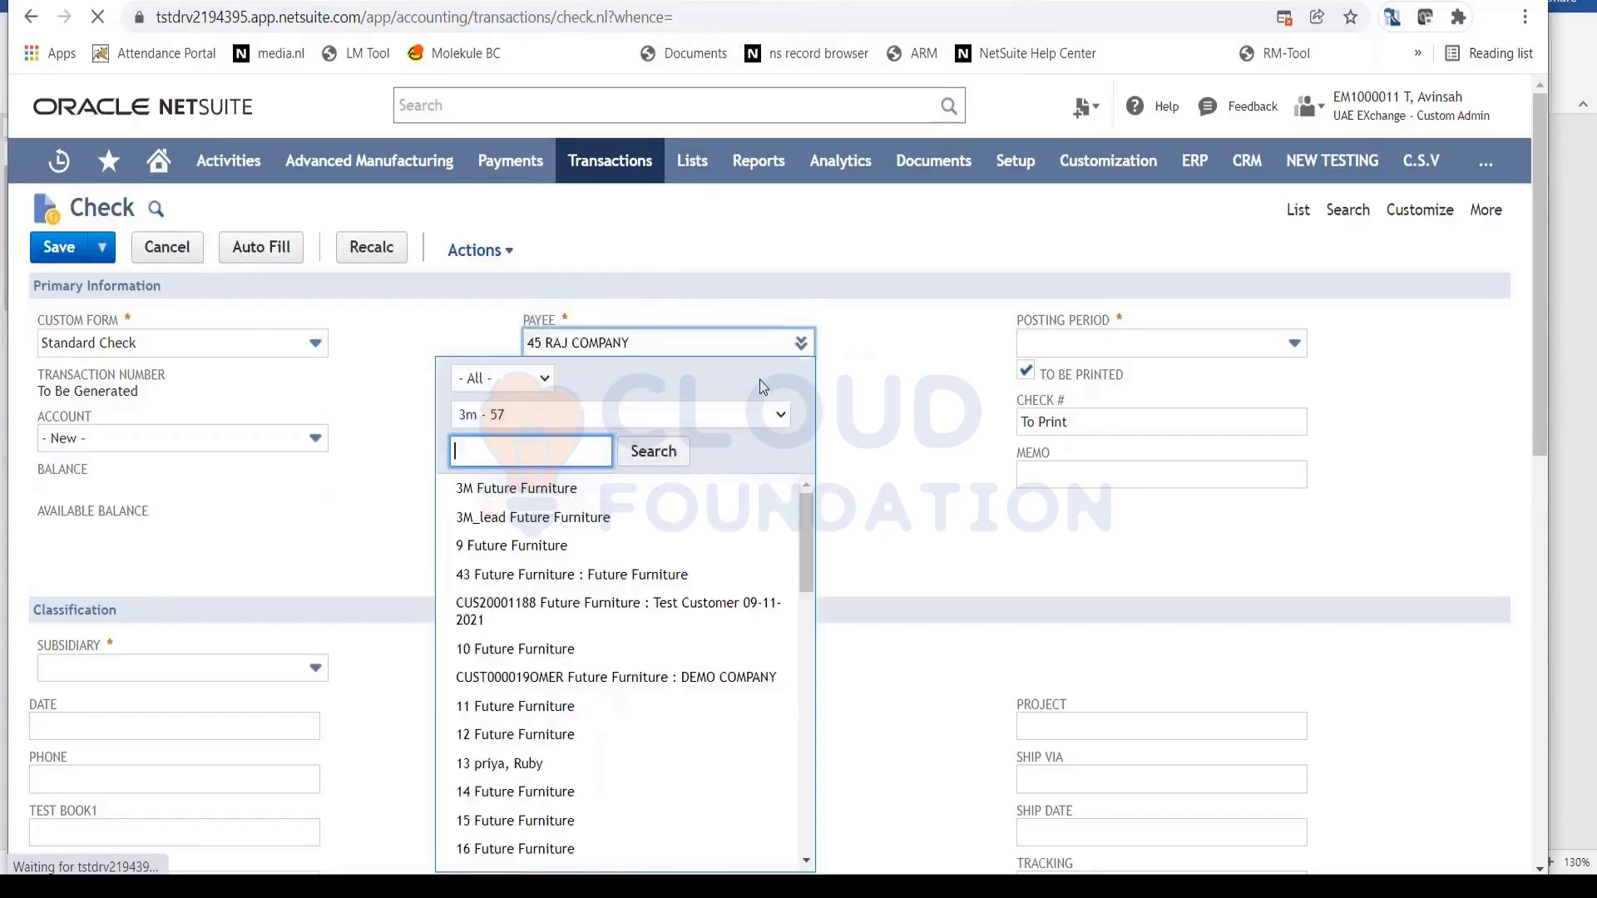
{"action": "left_click", "coordinate": [543, 379]}
{"action": "left_click", "coordinate": [519, 441]}
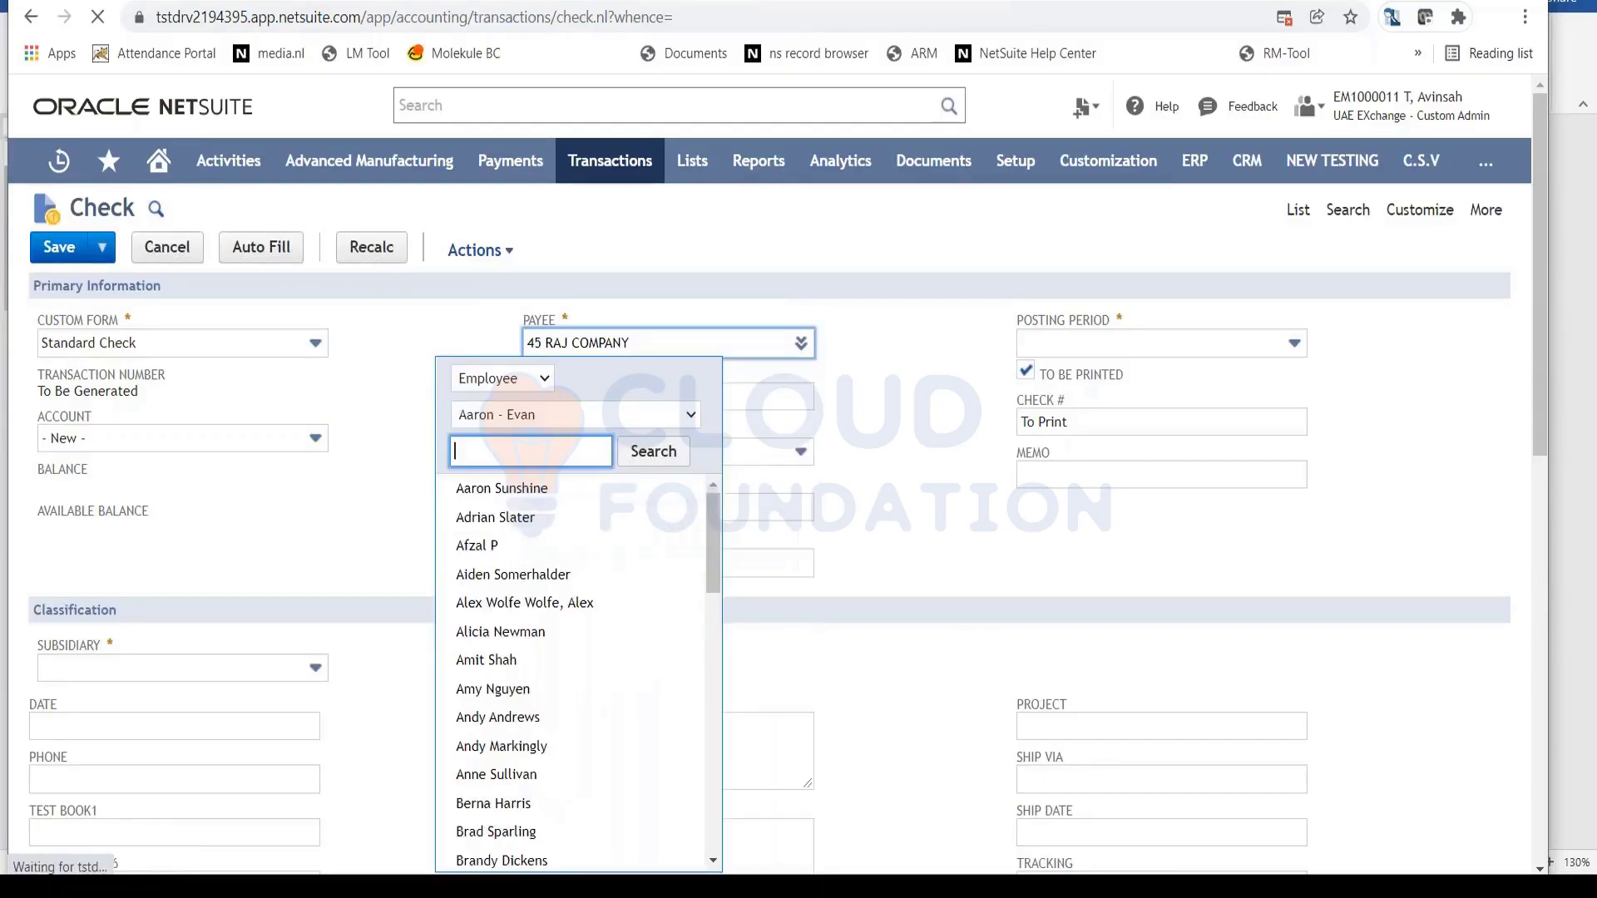
{"action": "left_click", "coordinate": [489, 549]}
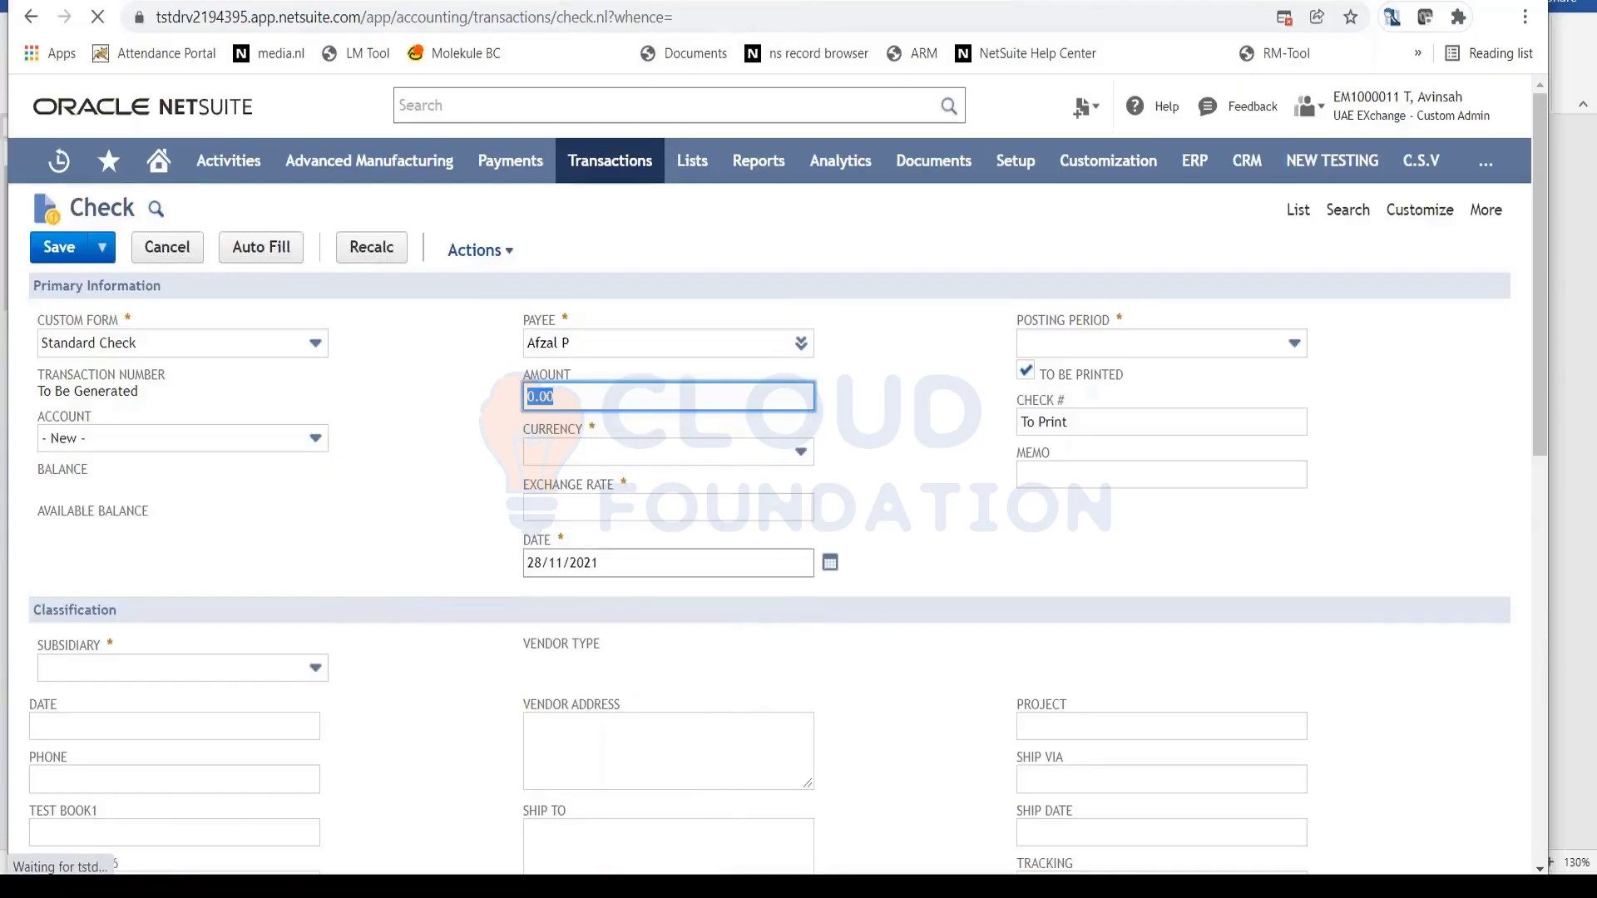
{"action": "key", "text": "Tab"}
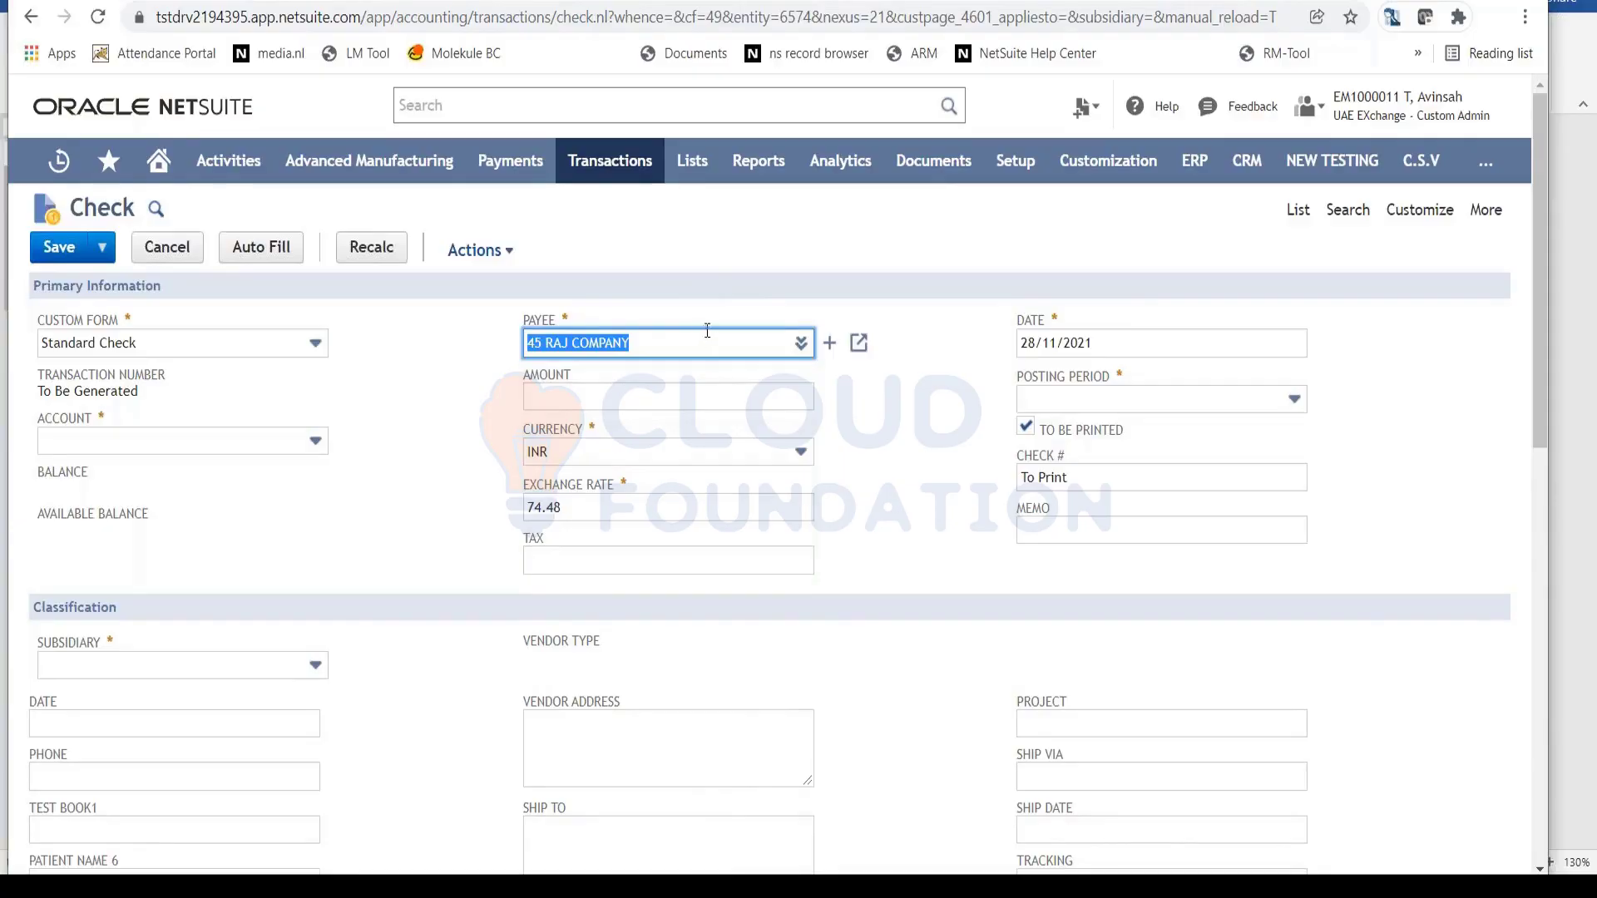
Look up the payee by part of a name enclosed in % wildcards and choose the matching Associates customer
{"action": "type", "text": "Afa"}
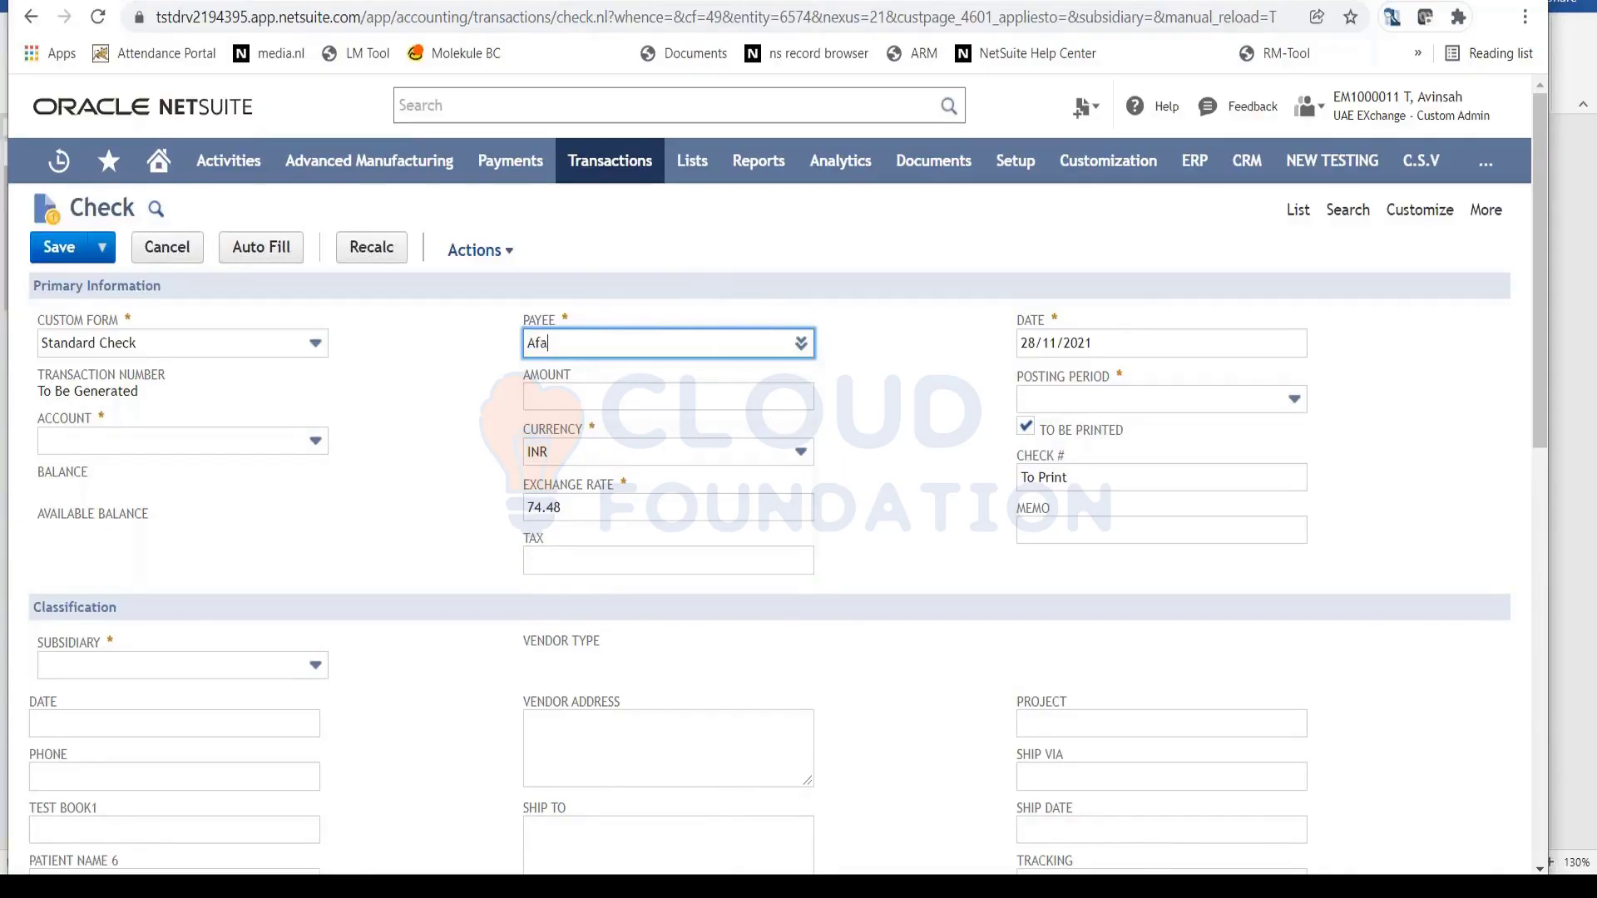
{"action": "key", "text": "BackSpace"}
{"action": "type", "text": "za%"}
{"action": "left_click", "coordinate": [527, 343]}
{"action": "type", "text": "%"}
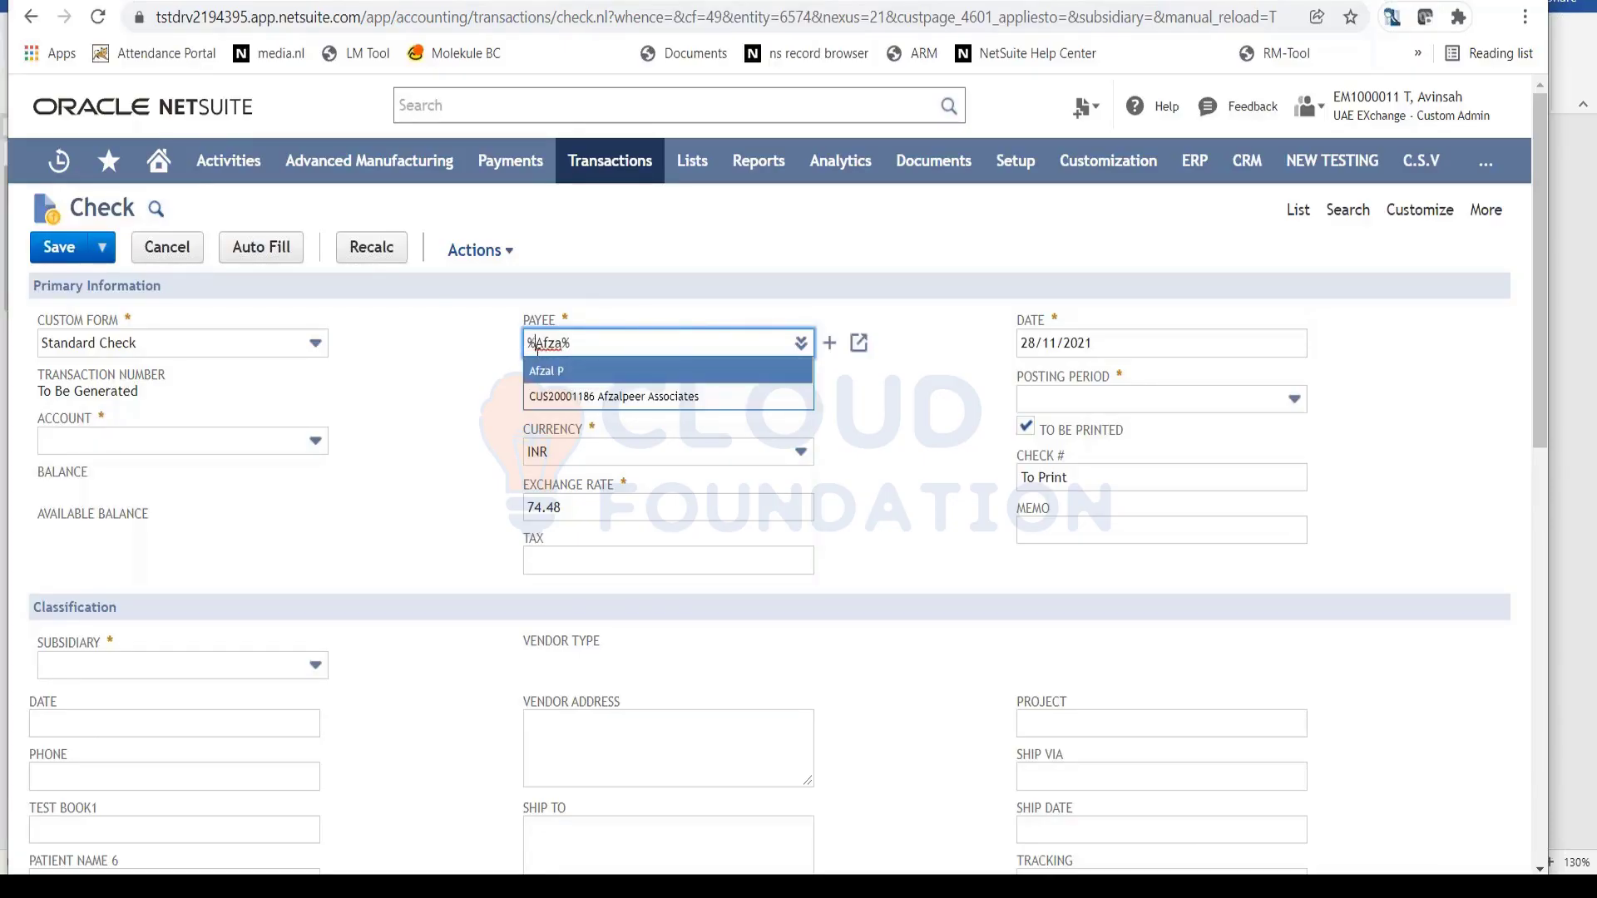
{"action": "left_click", "coordinate": [564, 371]}
{"action": "left_click", "coordinate": [634, 396]}
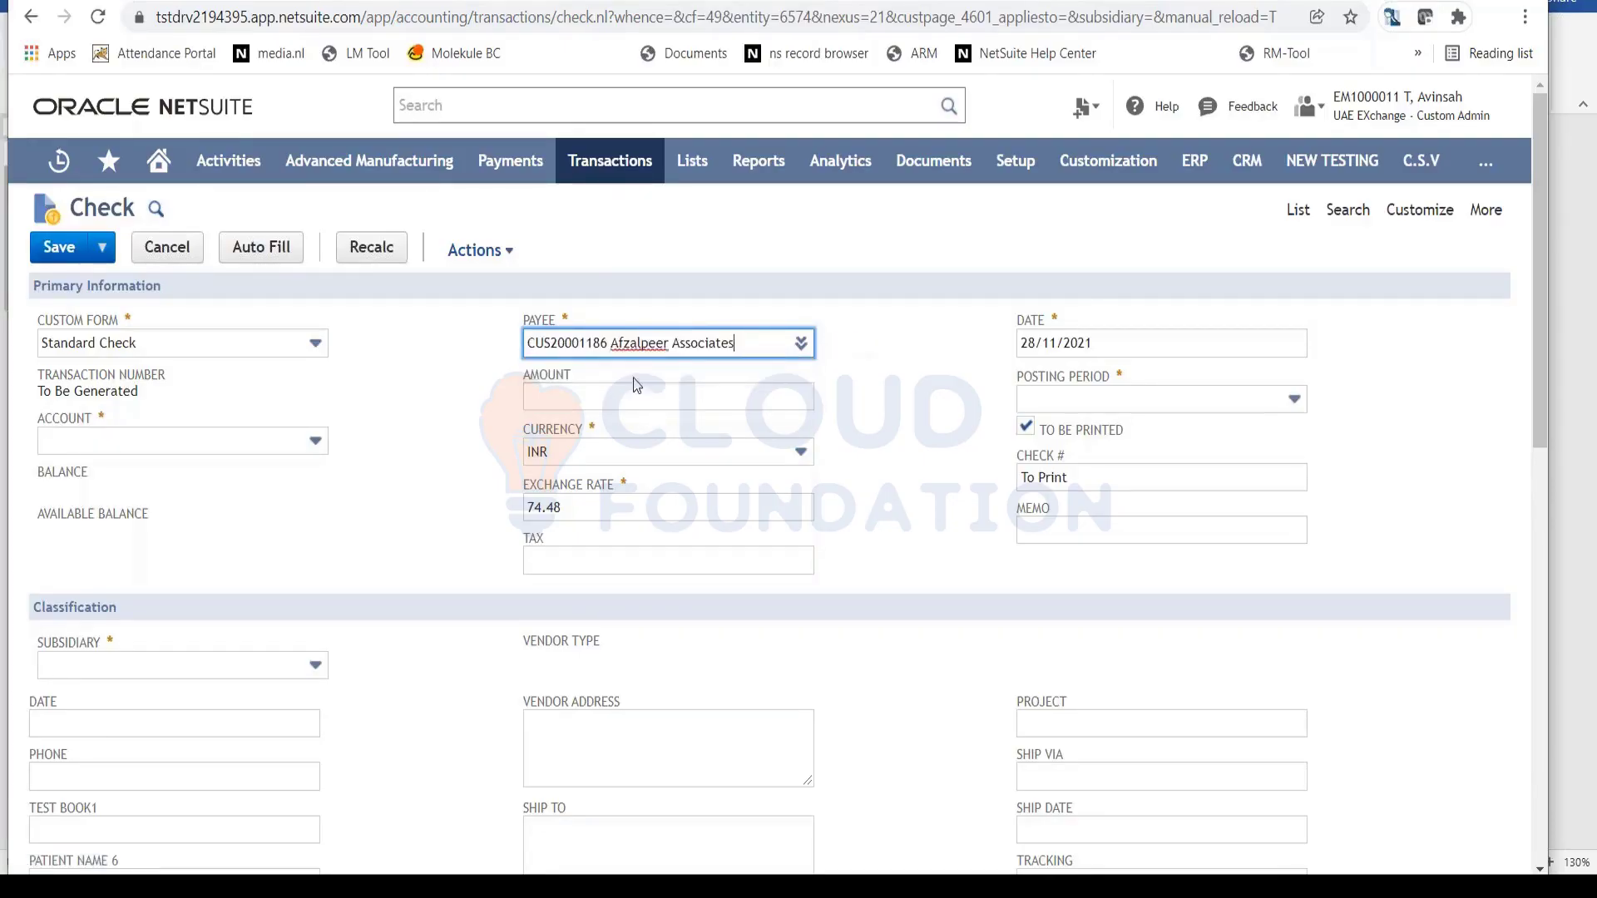
Replace the customer payee with the employee matching the same partial name
{"action": "double_click", "coordinate": [676, 353]}
{"action": "key", "text": "ctrl+a"}
{"action": "type", "text": "Afza"}
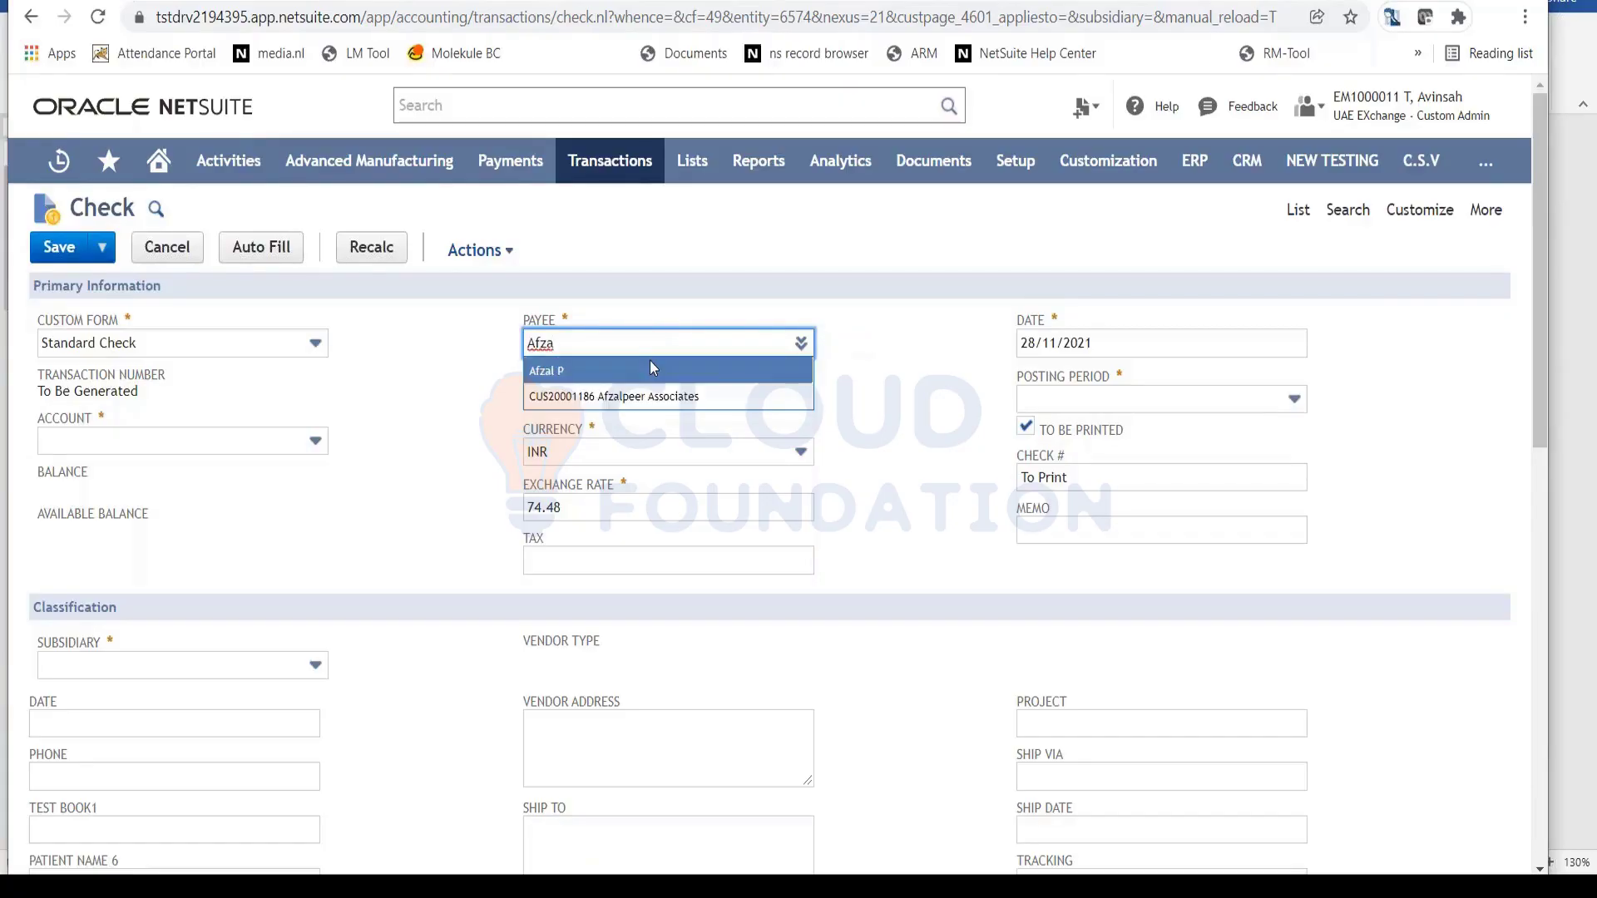
{"action": "left_click", "coordinate": [650, 363]}
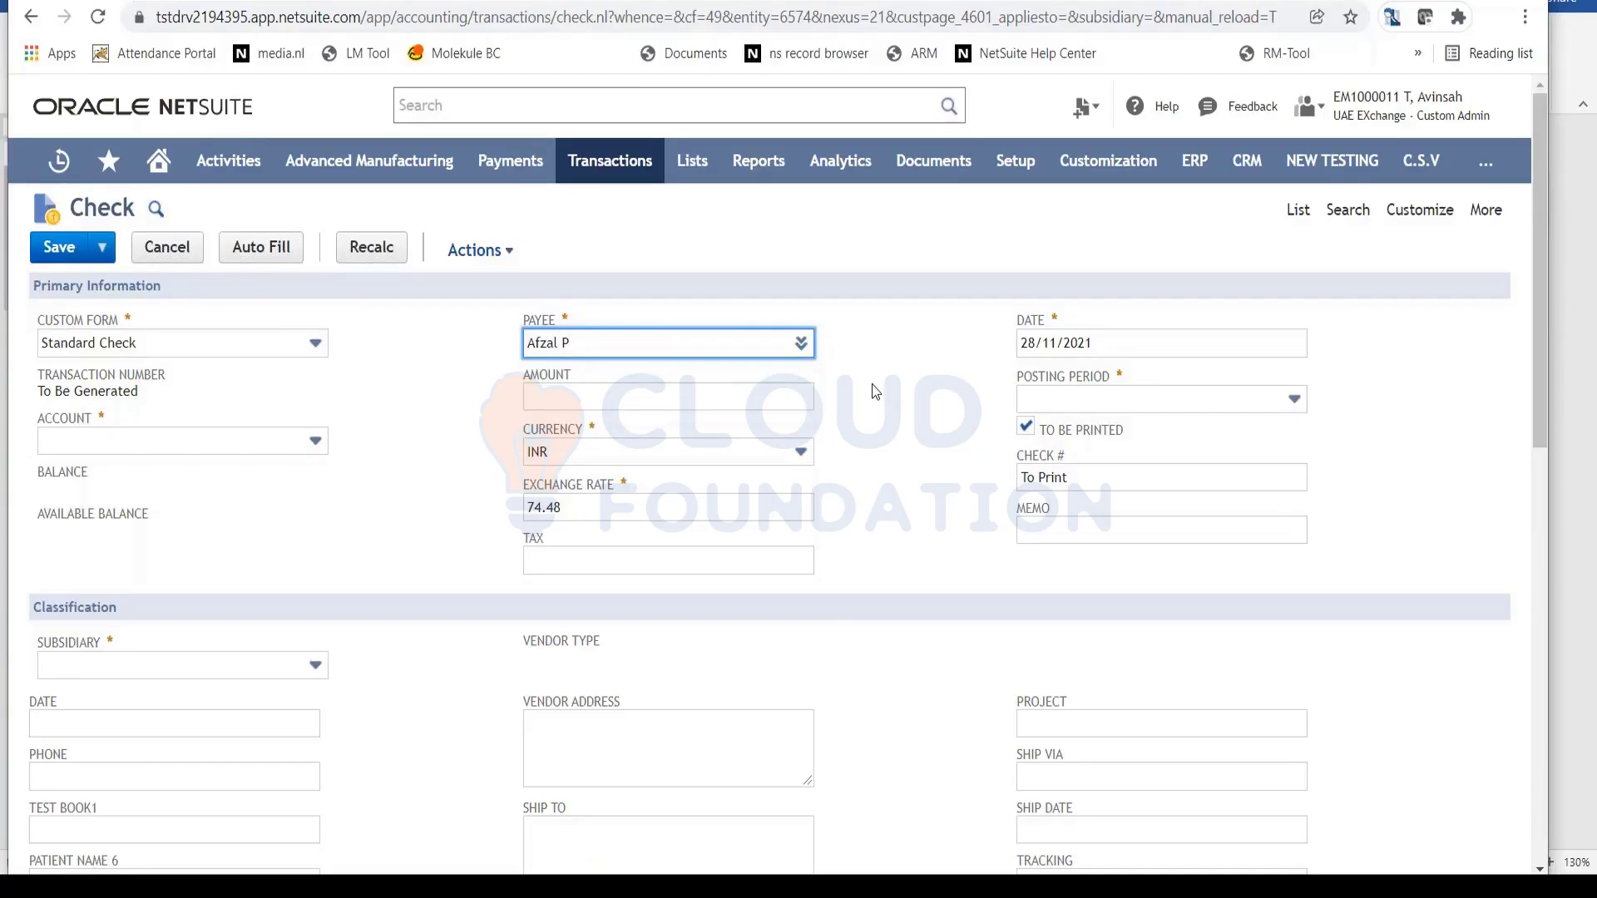
{"action": "key", "text": "Tab"}
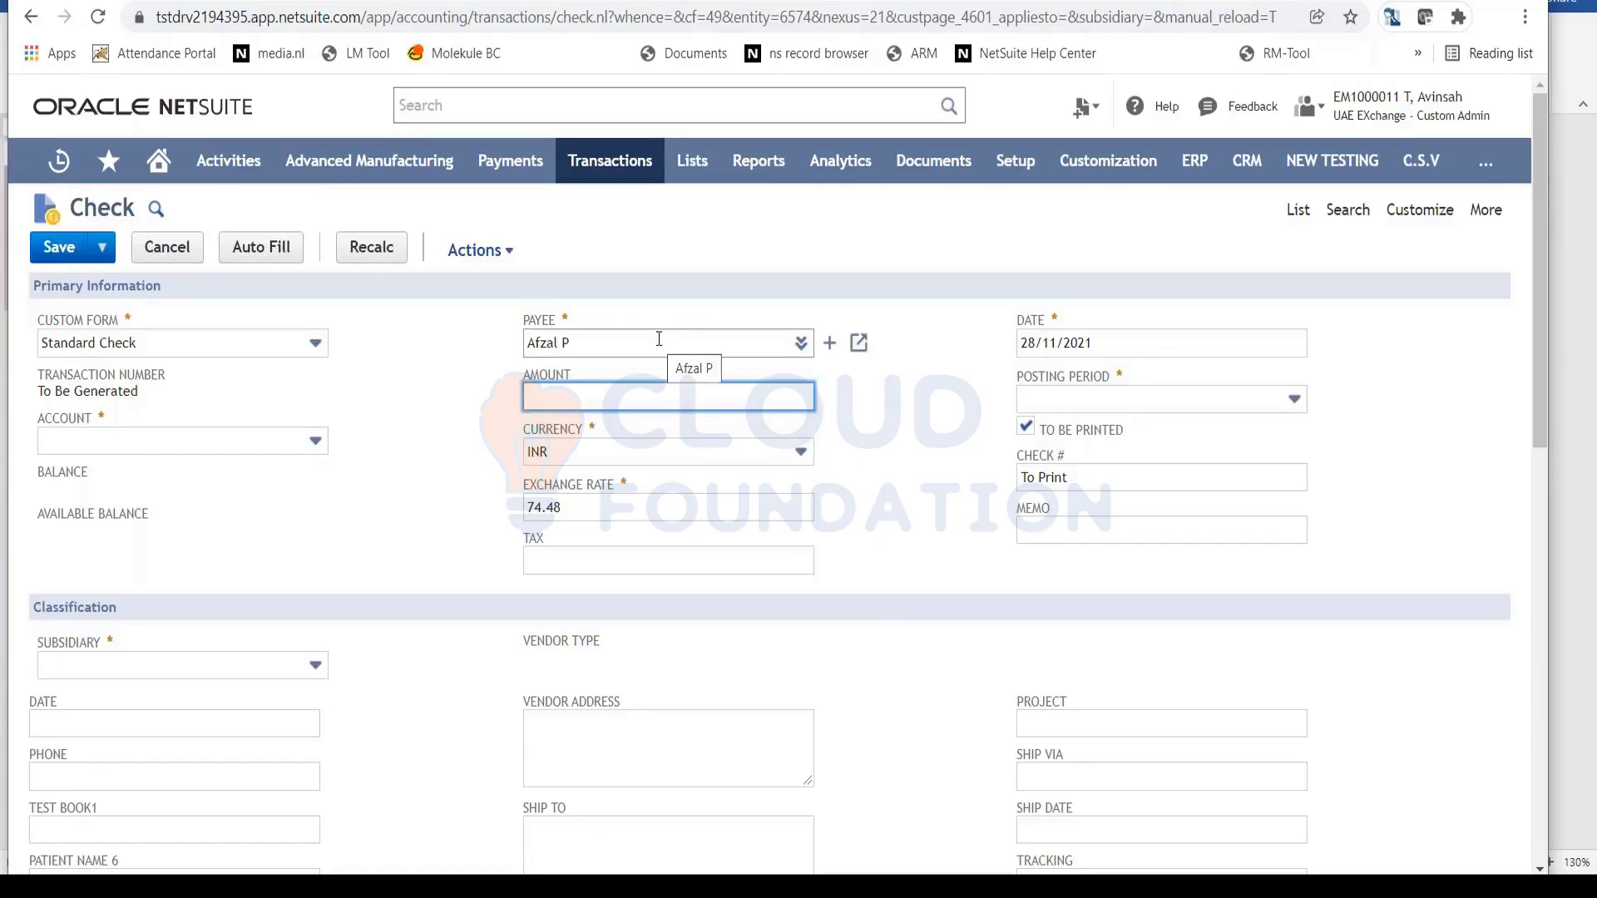
Filter the payee list to Employee, reselect the same employee, and check the subsidiary choices available for the check
{"action": "left_click", "coordinate": [801, 346]}
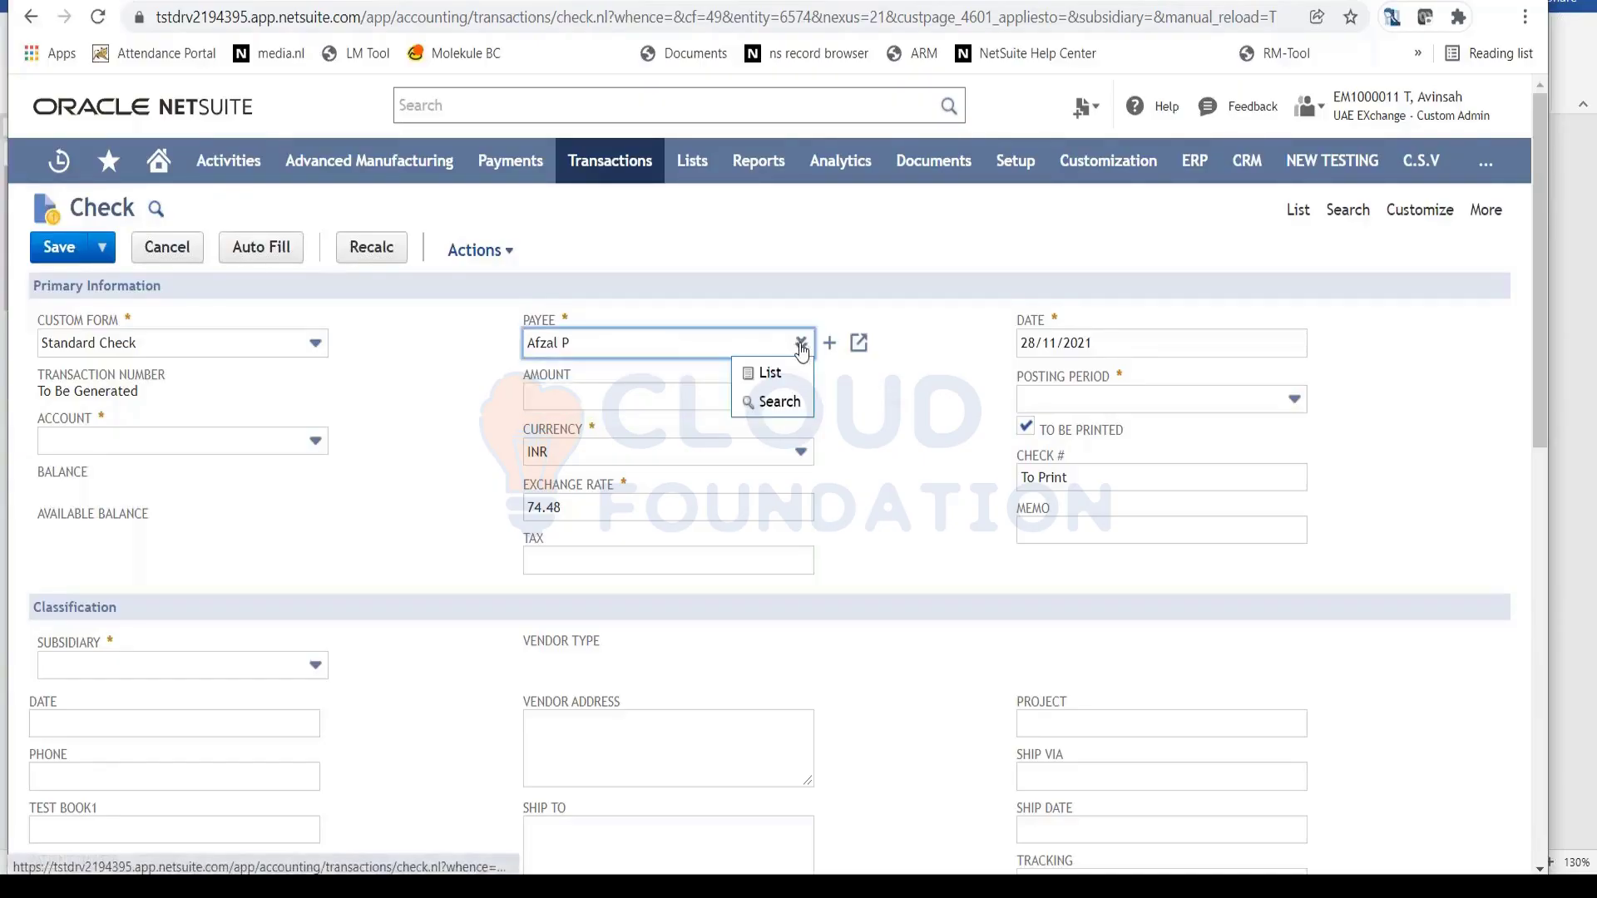
{"action": "left_click", "coordinate": [790, 372]}
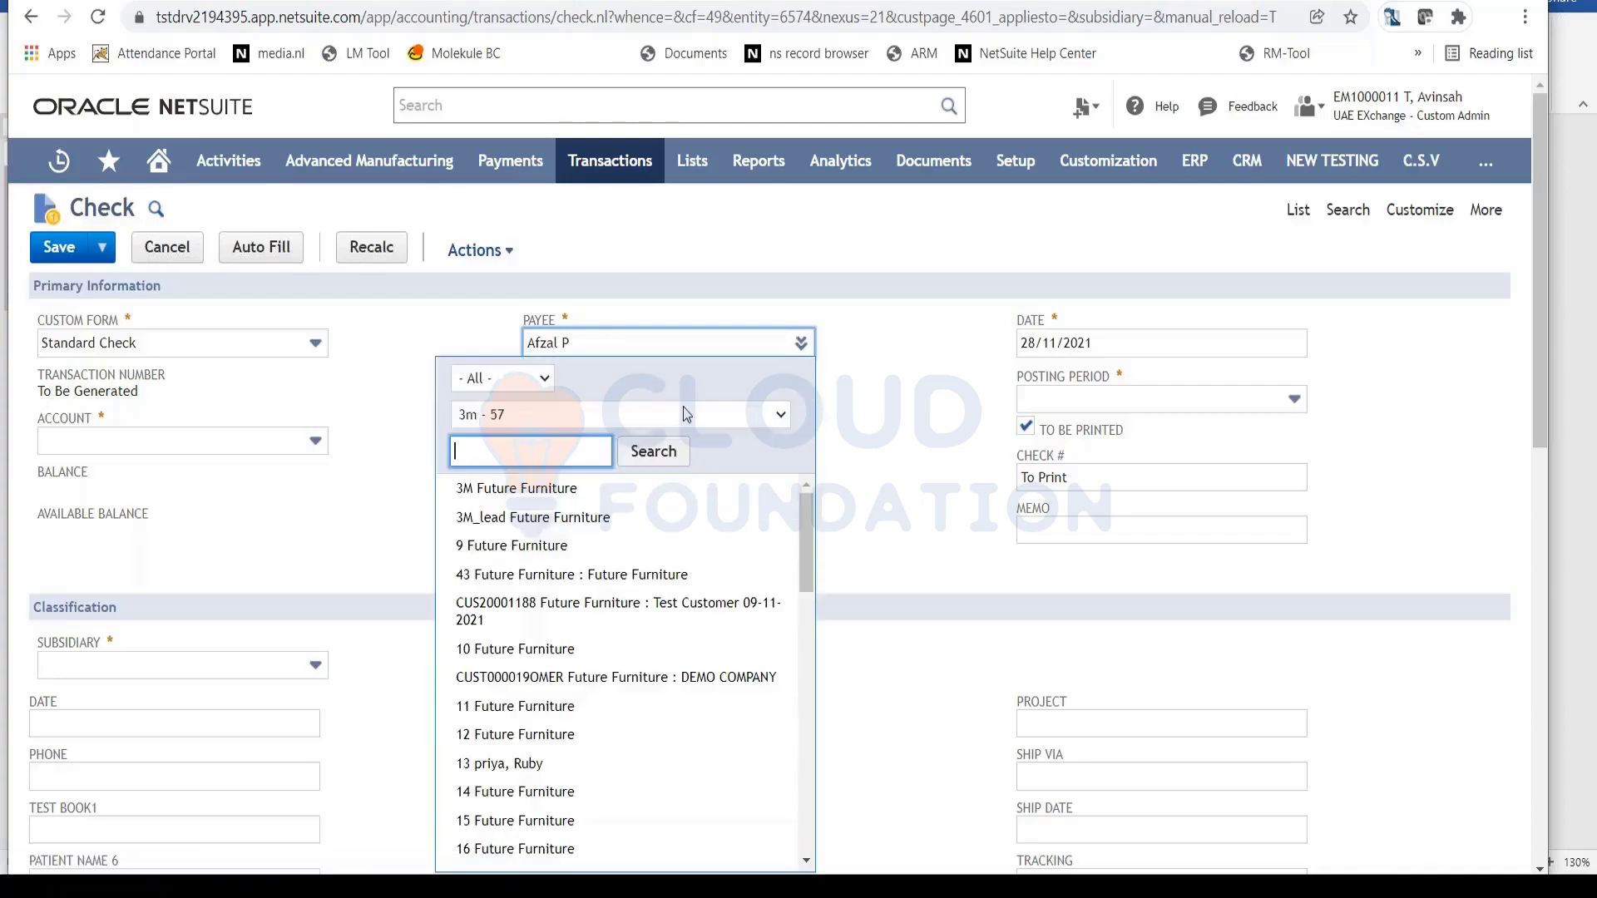
{"action": "left_click", "coordinate": [502, 379]}
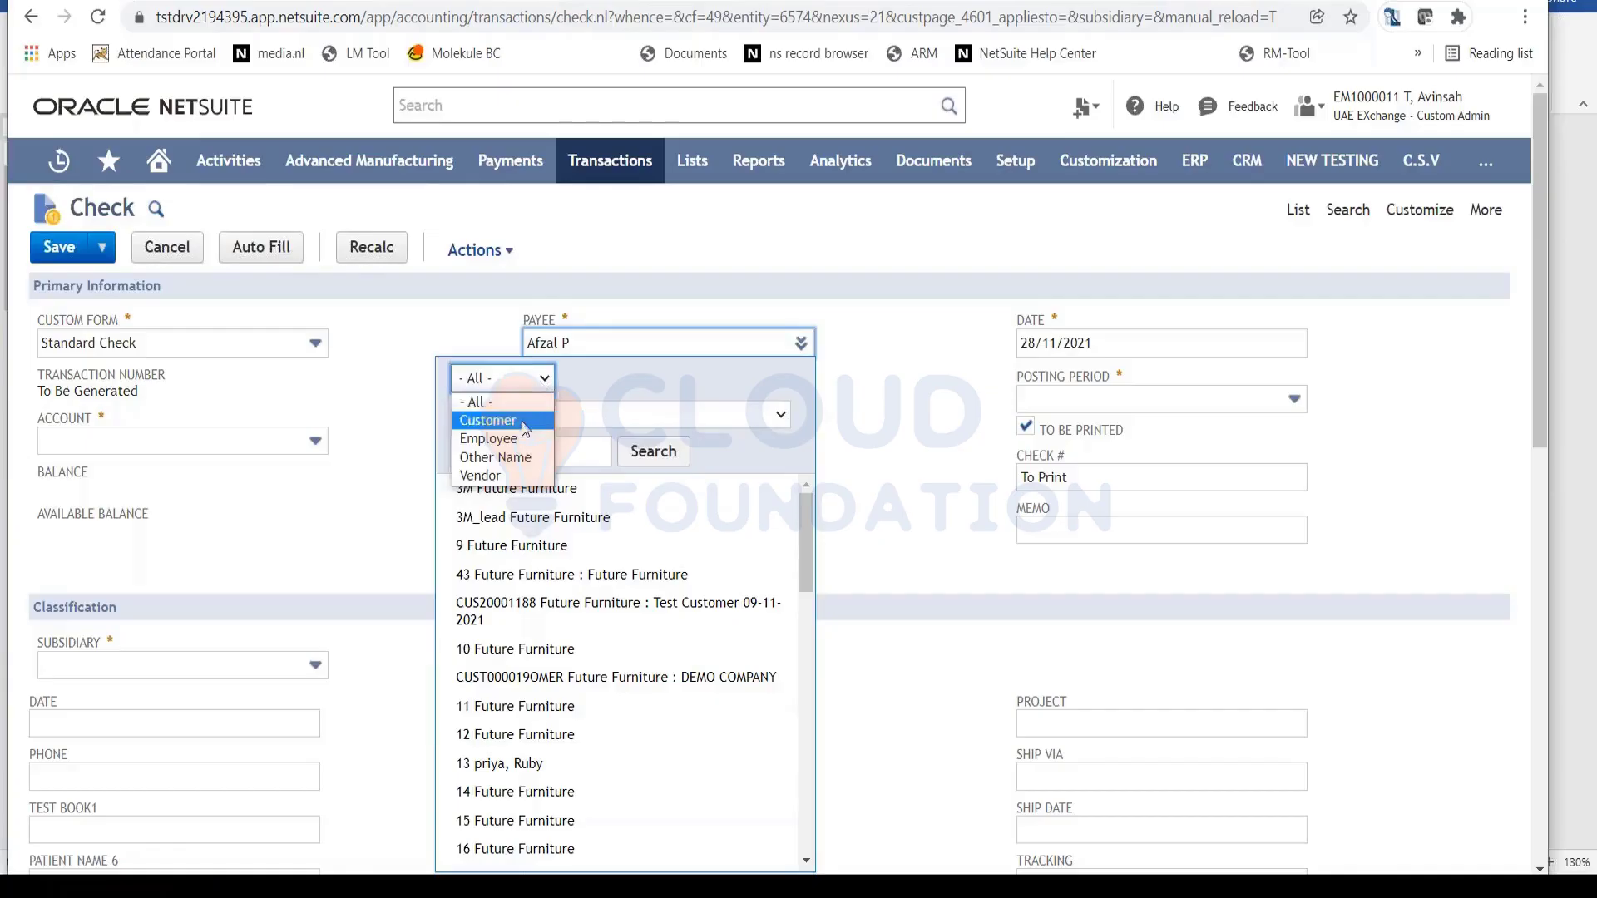
{"action": "left_click", "coordinate": [504, 438]}
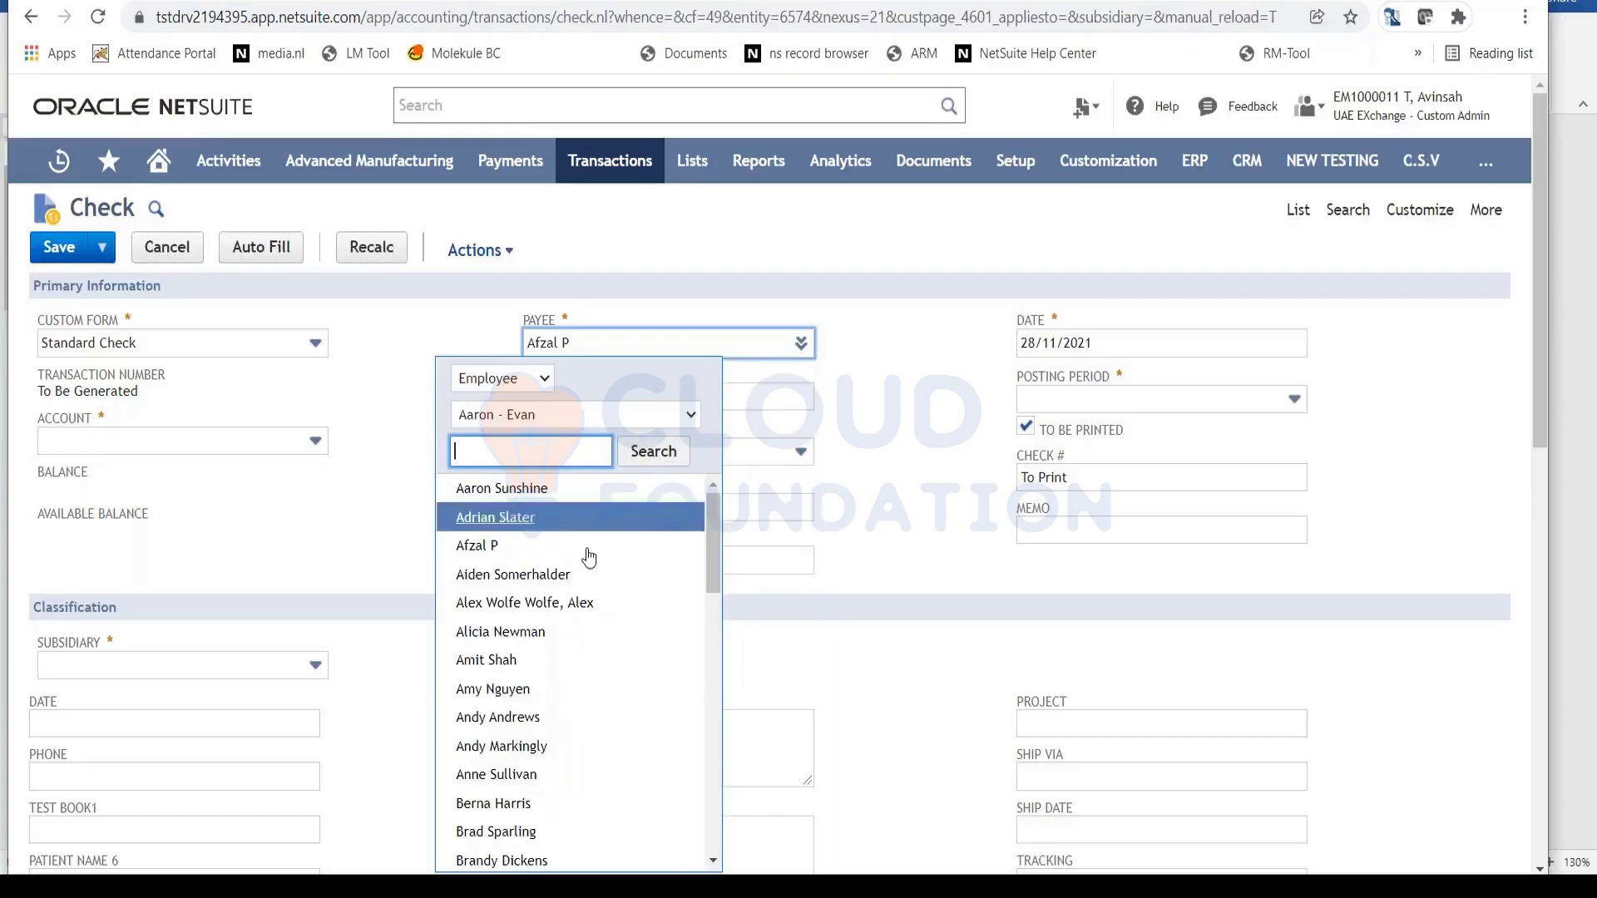
{"action": "left_click", "coordinate": [481, 547]}
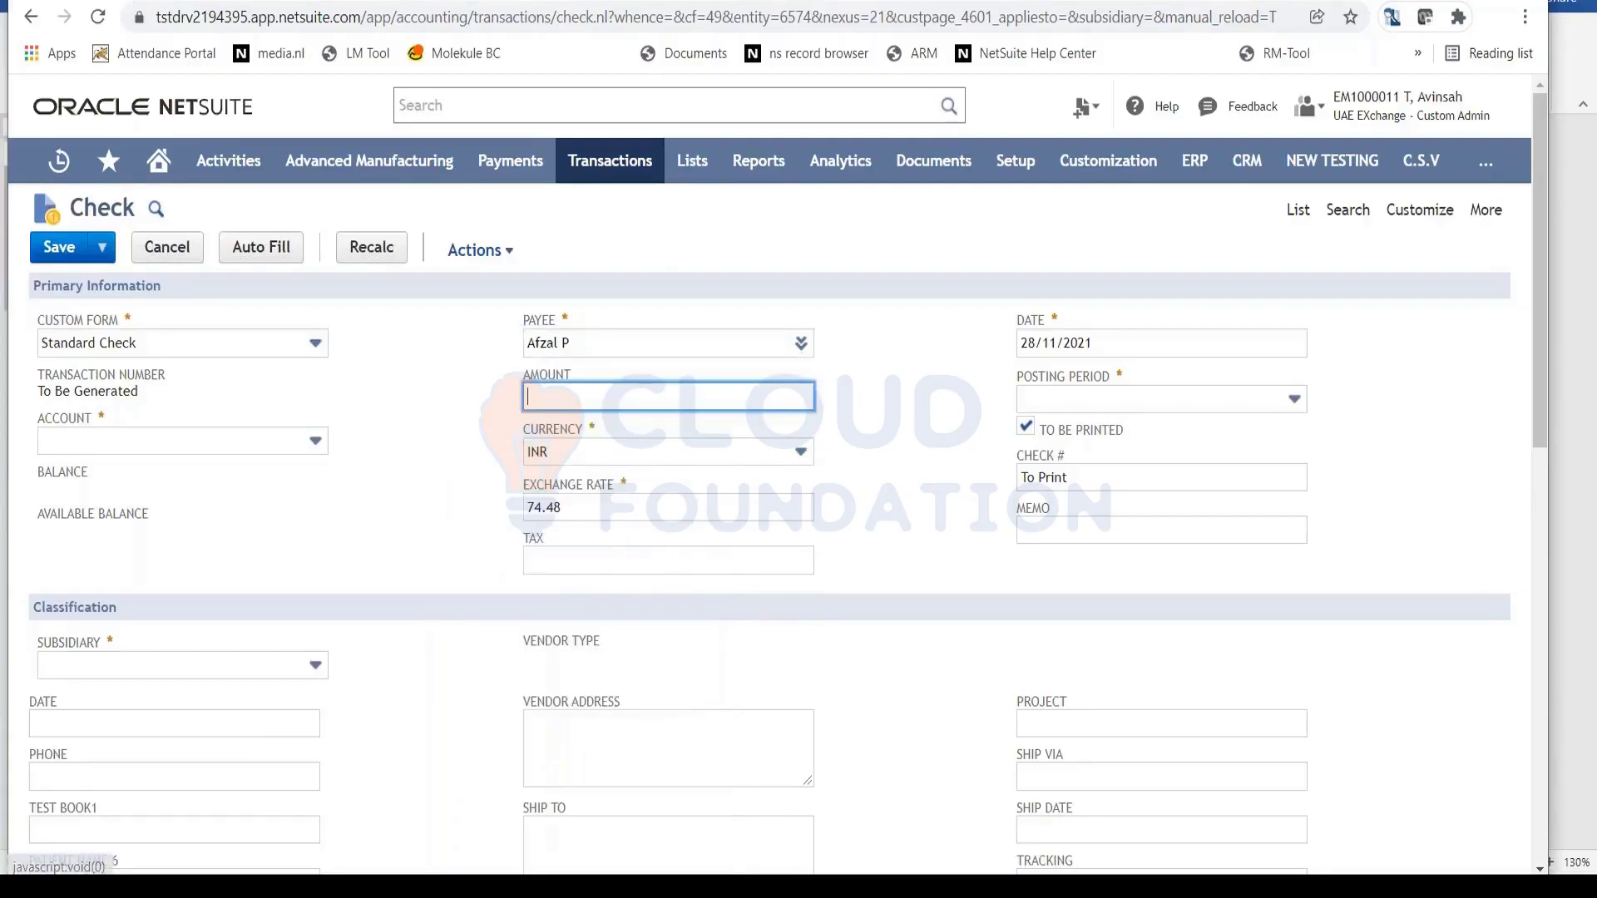
{"action": "left_click", "coordinate": [301, 665]}
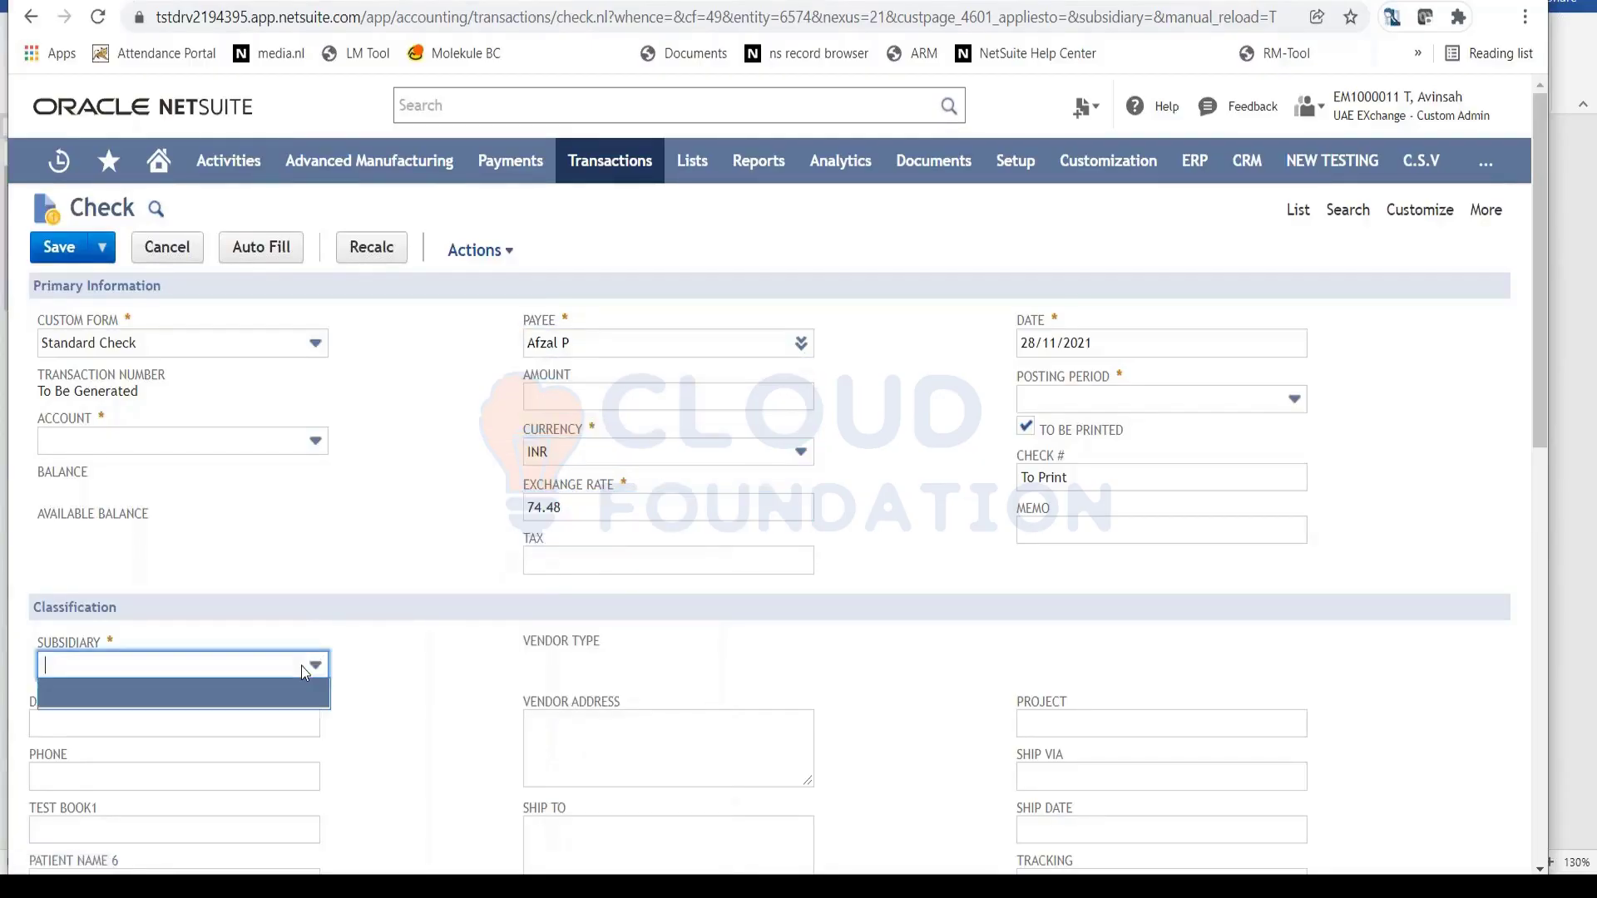
{"action": "left_click", "coordinate": [199, 446]}
Enter Tata in the check's Payee field in place of the employee
{"action": "left_click", "coordinate": [574, 343]}
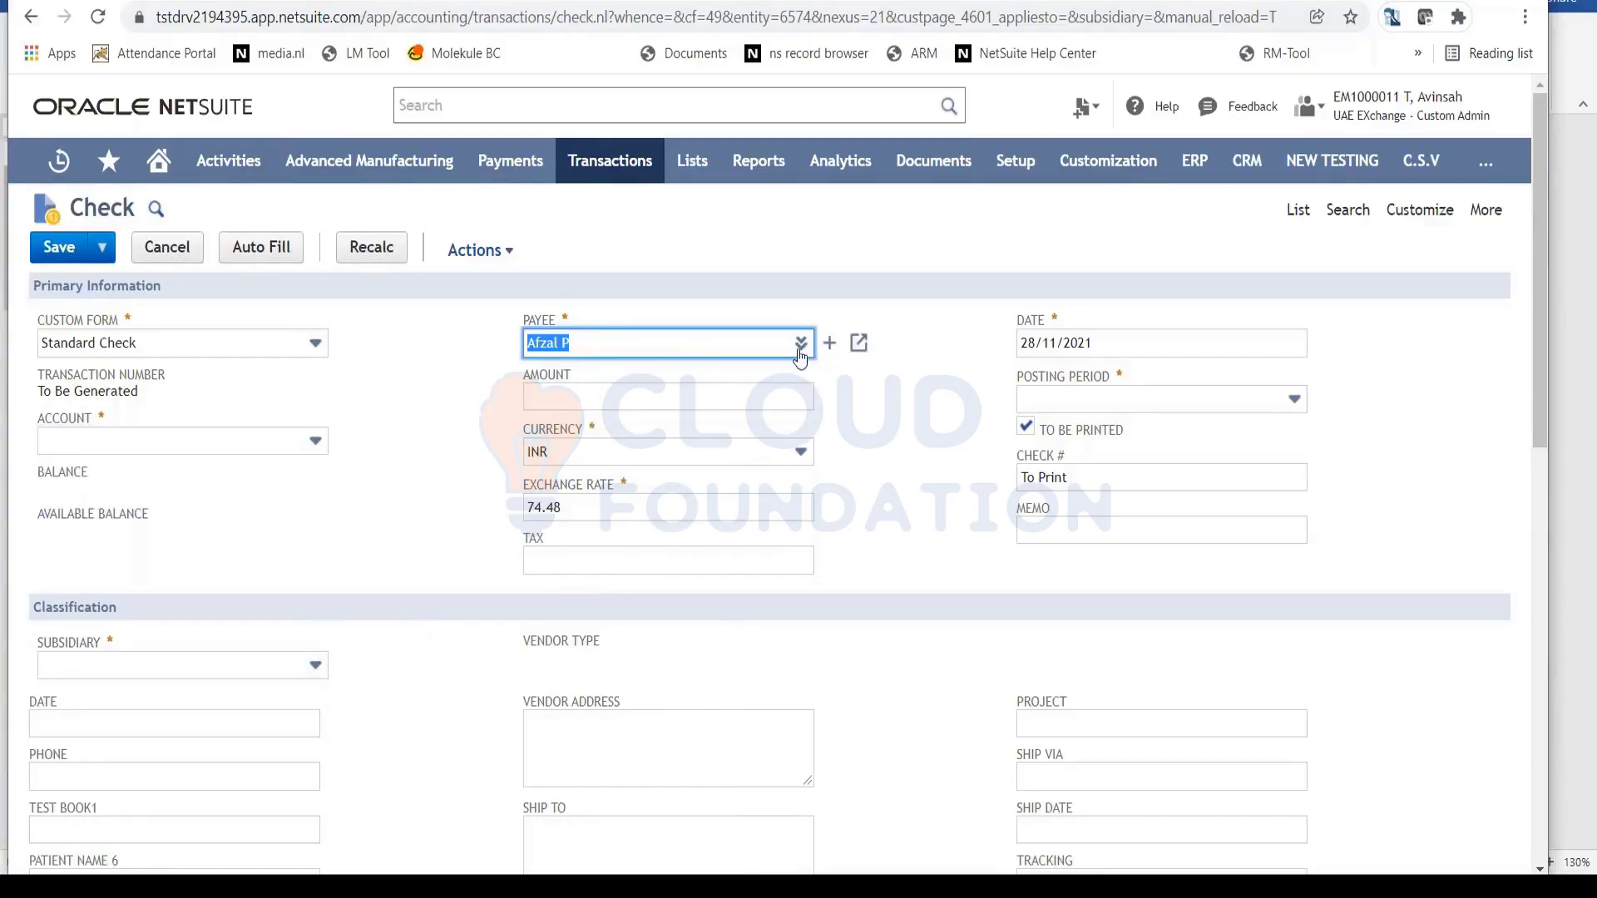
{"action": "type", "text": "Tata"}
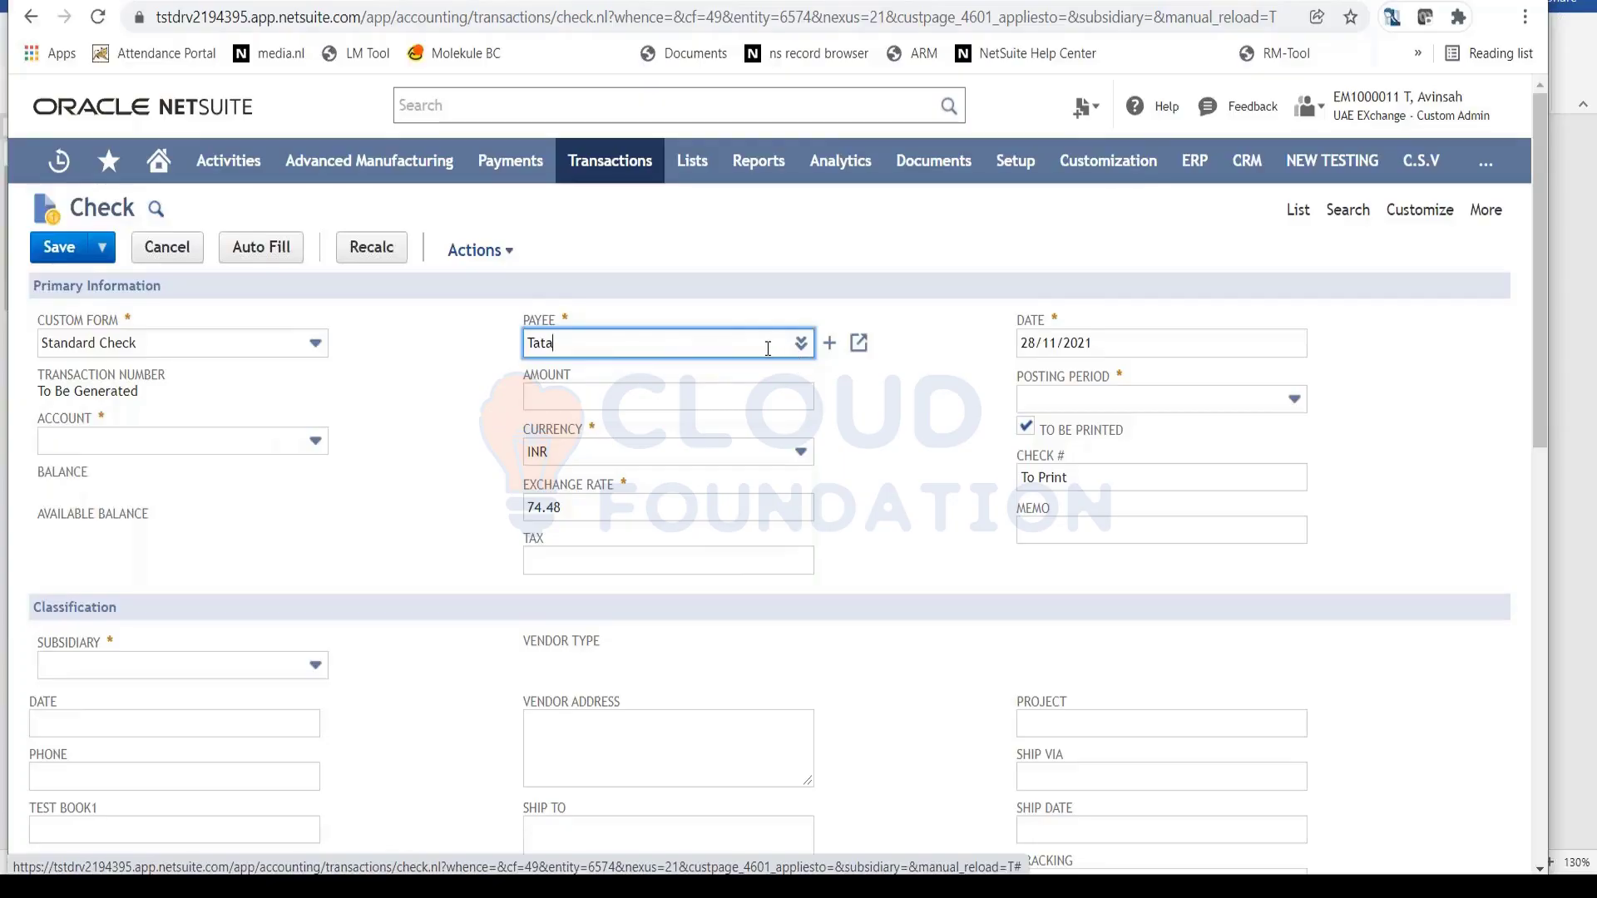
{"action": "left_click", "coordinate": [763, 348]}
{"action": "double_click", "coordinate": [764, 348]}
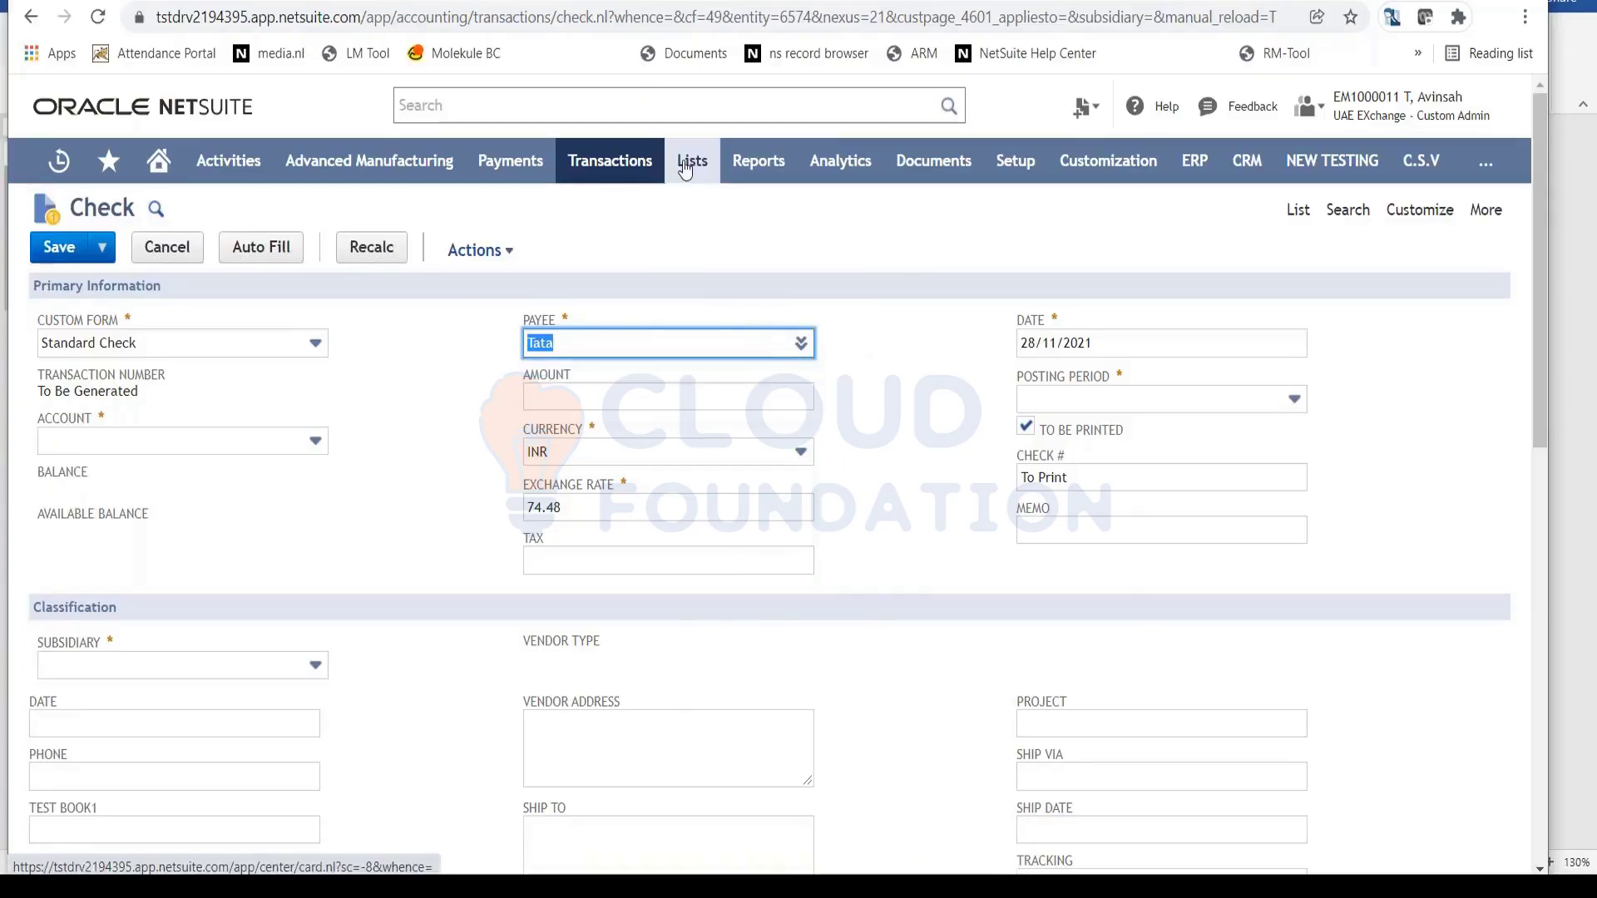
{"action": "mouse_move", "coordinate": [692, 162]}
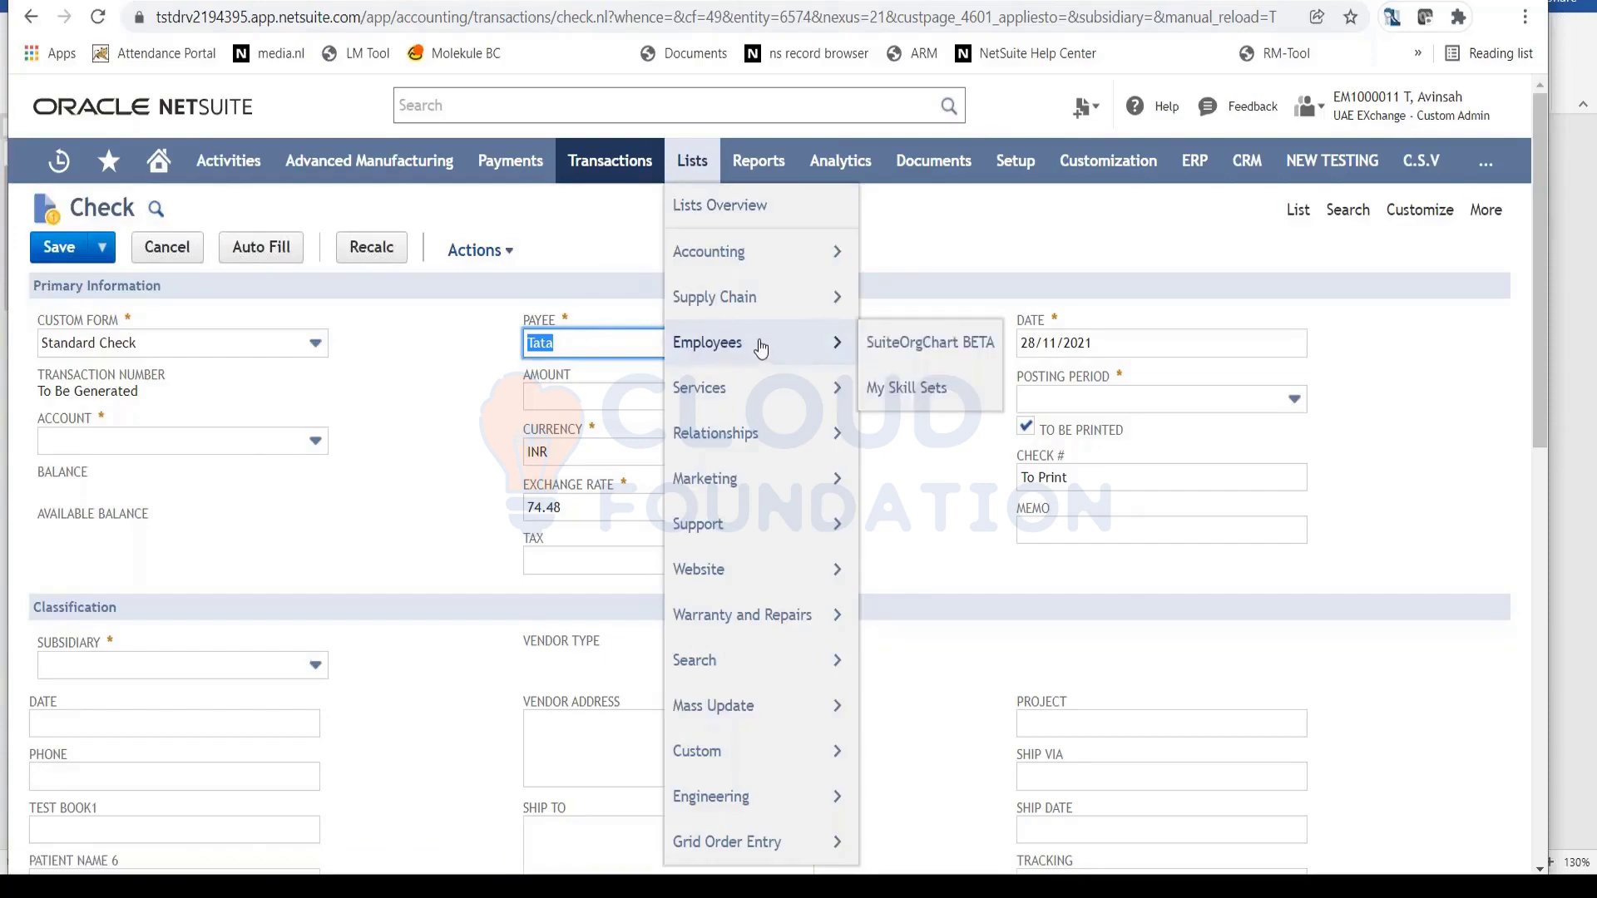
{"action": "mouse_move", "coordinate": [599, 170]}
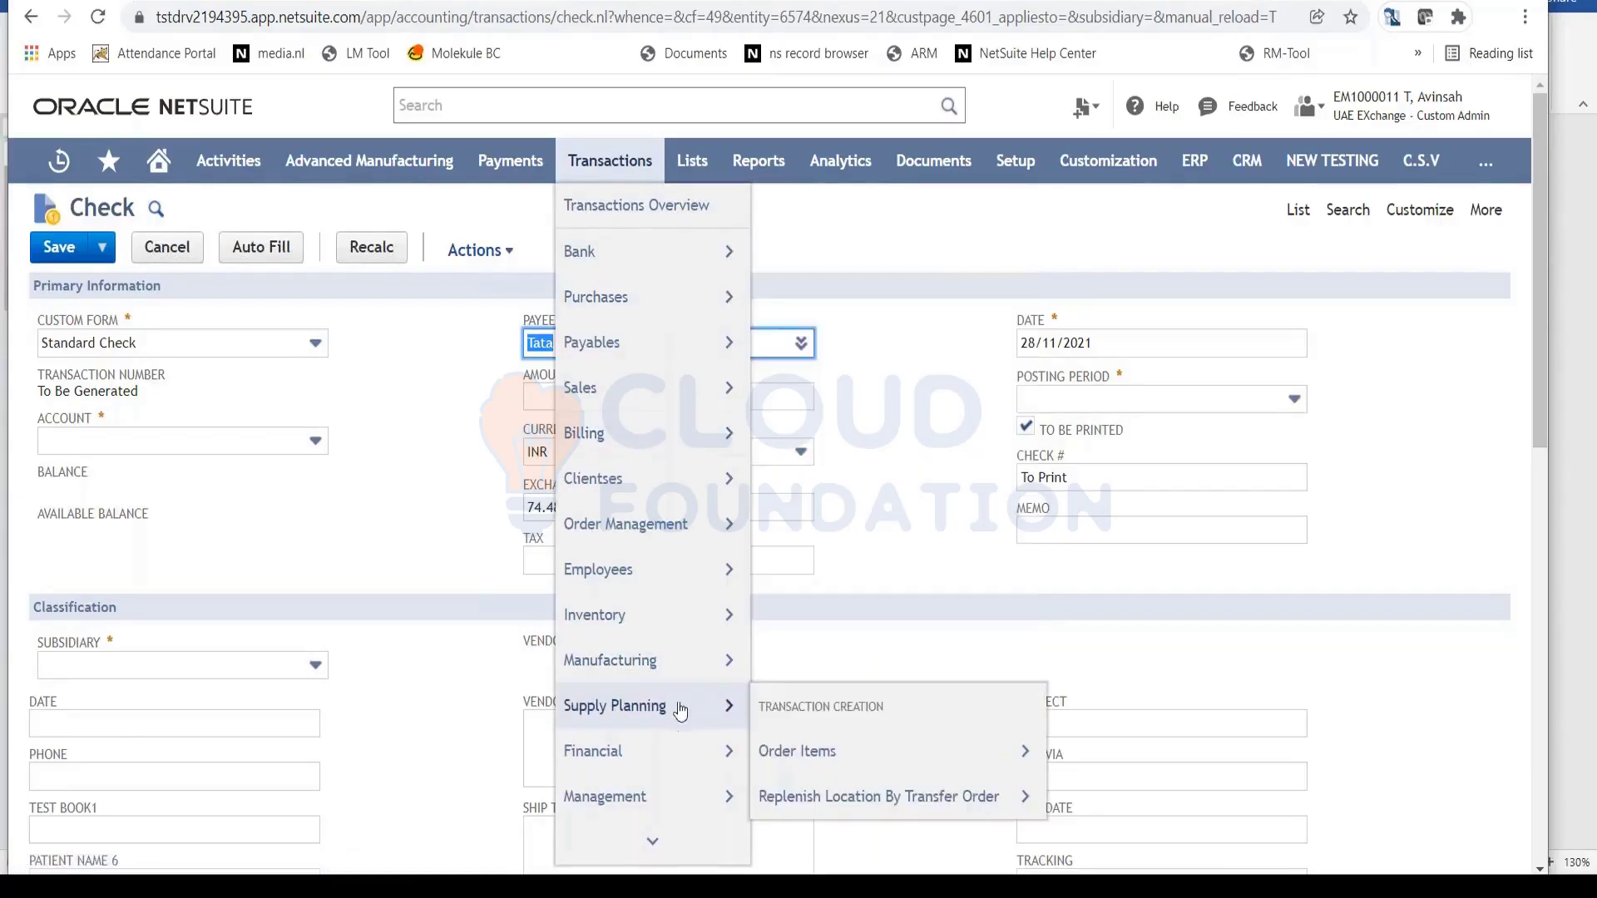
{"action": "mouse_move", "coordinate": [624, 489]}
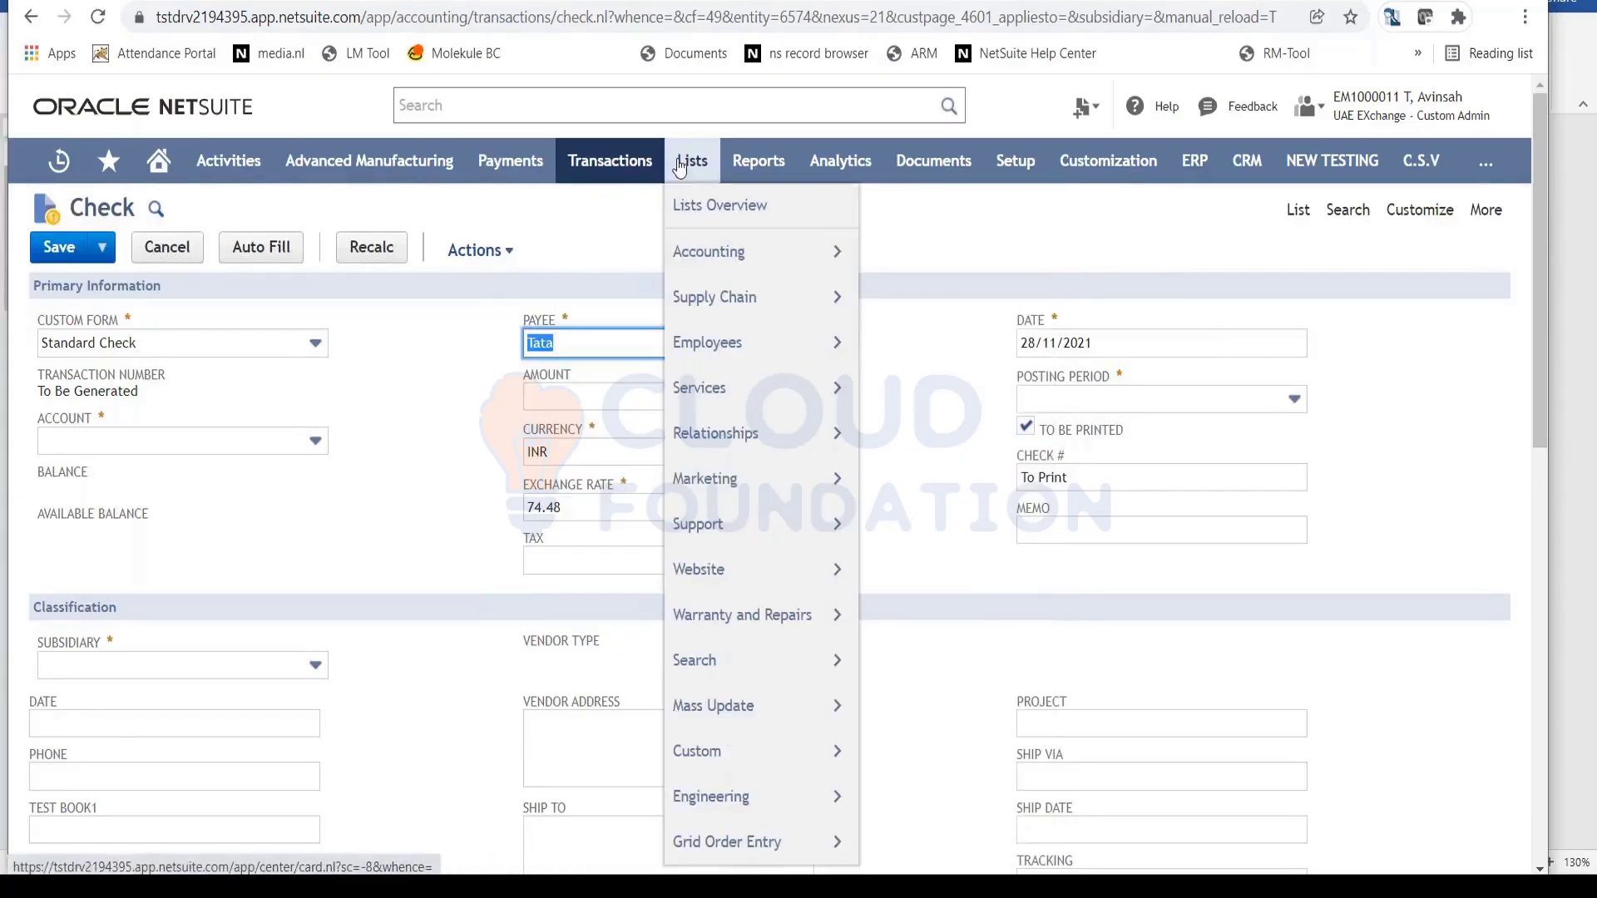
Open a blank form for a new supplier in a separate browser tab, keeping the check open
{"action": "mouse_move", "coordinate": [767, 429]}
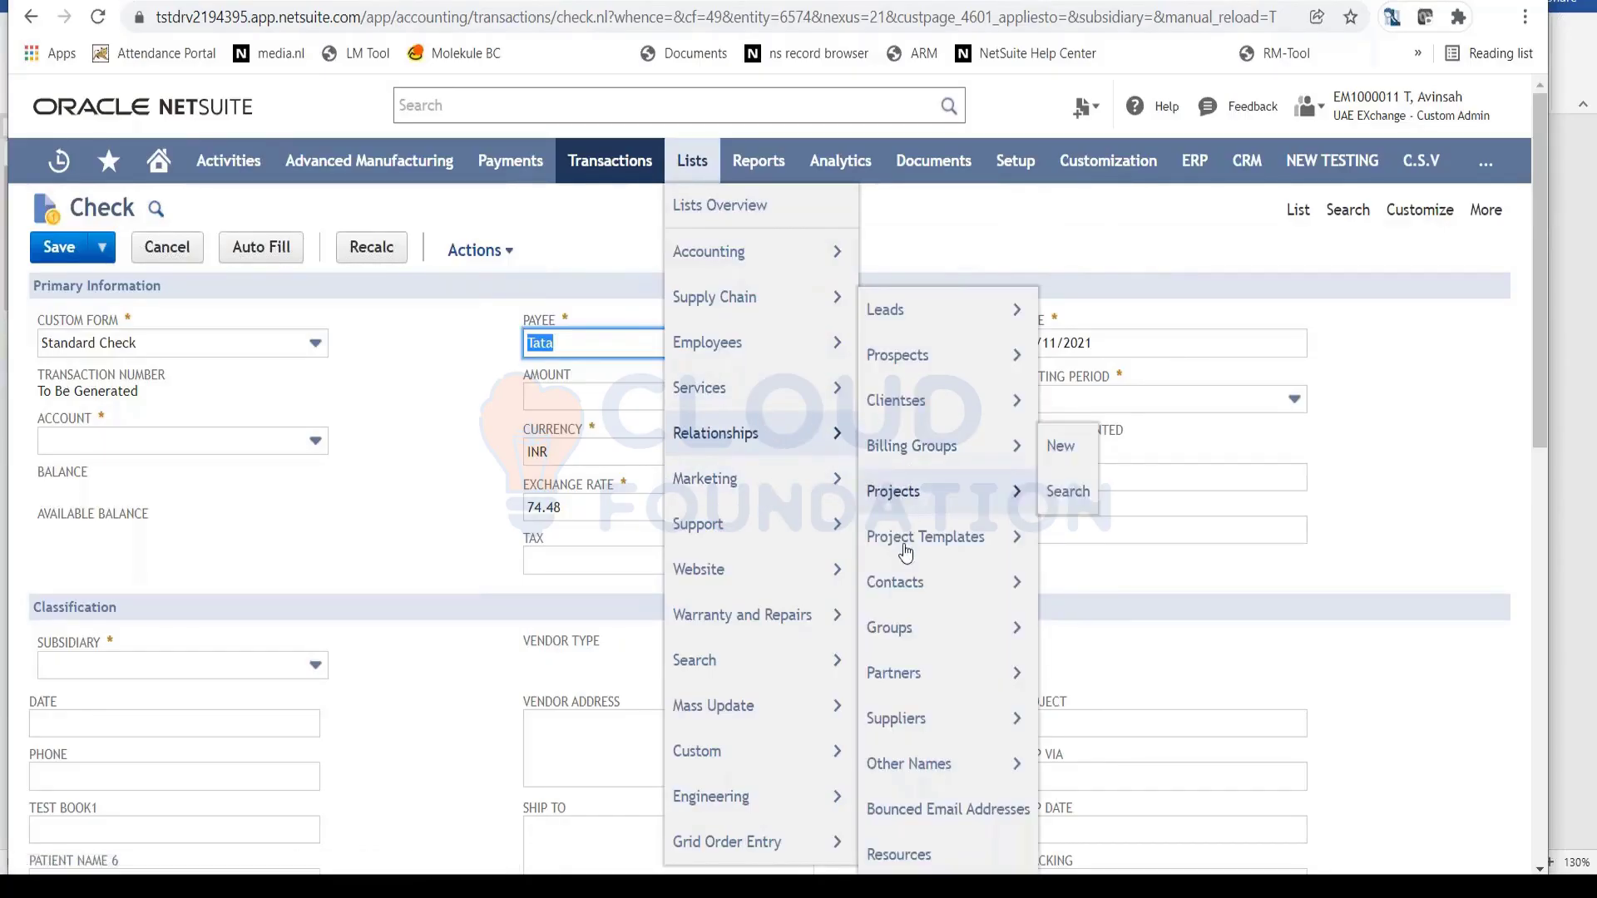
{"action": "mouse_move", "coordinate": [932, 616]}
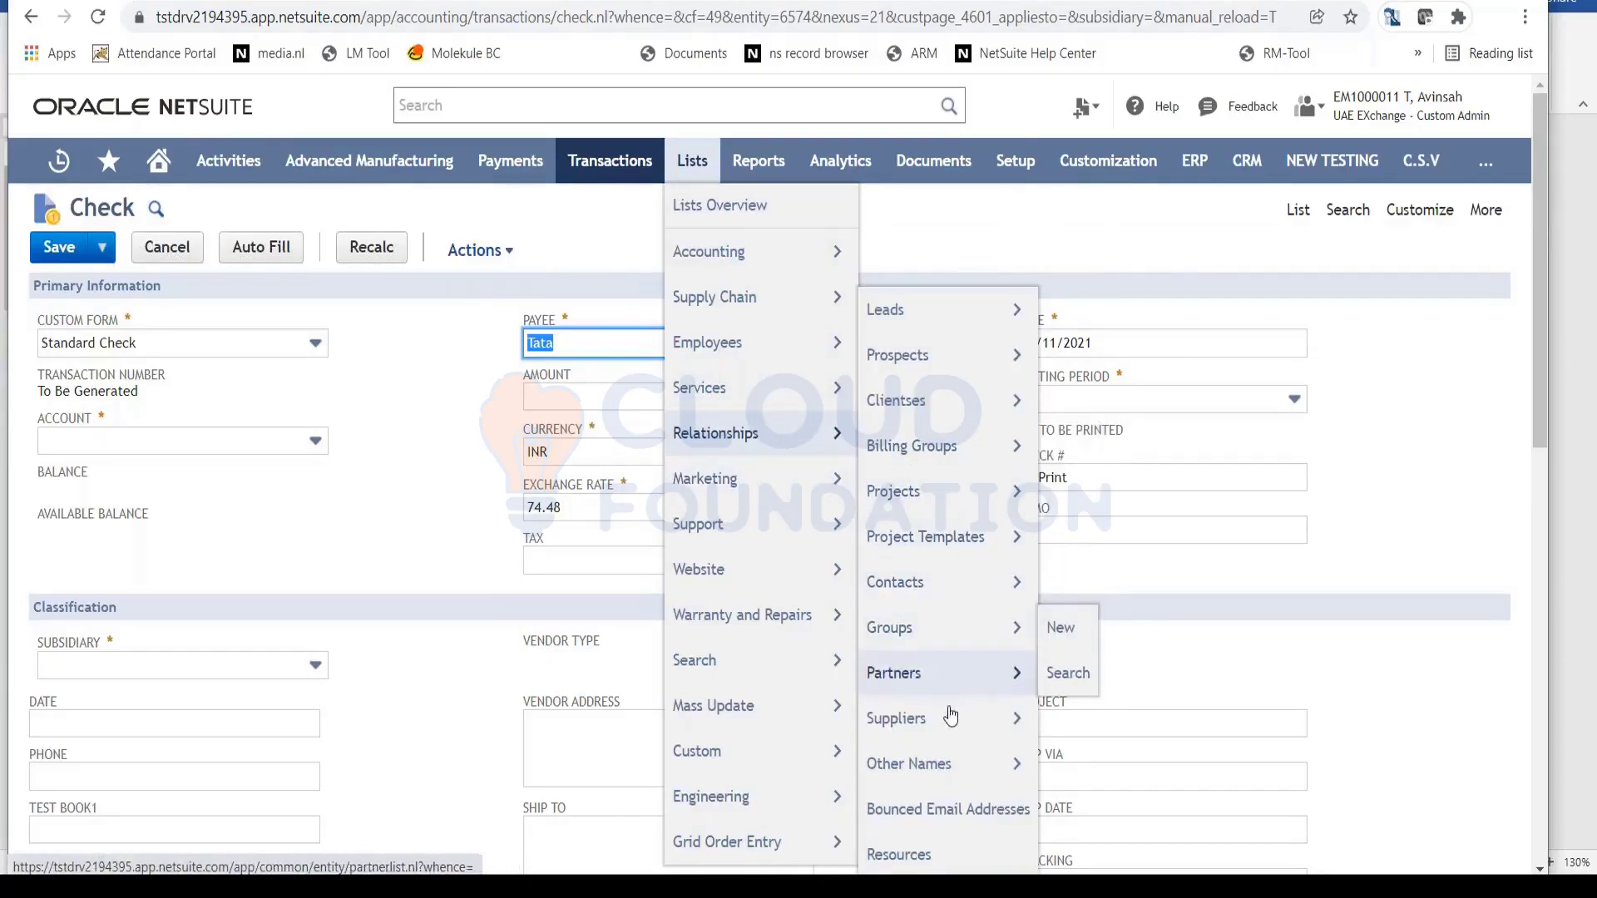
{"action": "mouse_move", "coordinate": [965, 720]}
{"action": "right_click", "coordinate": [1062, 720]}
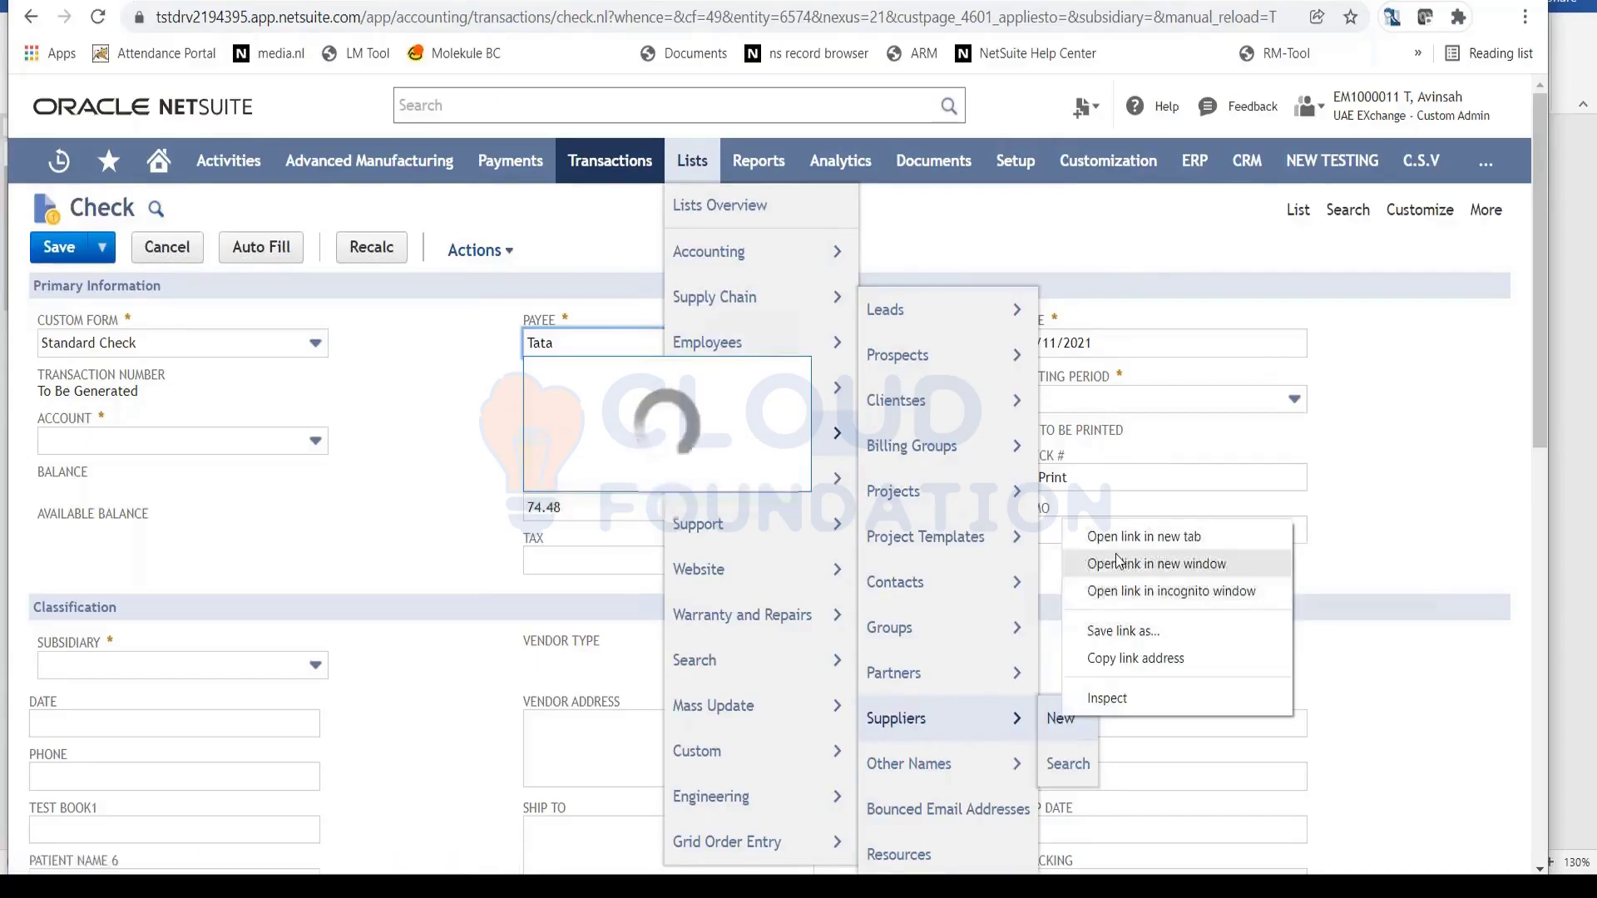
{"action": "left_click", "coordinate": [1165, 526]}
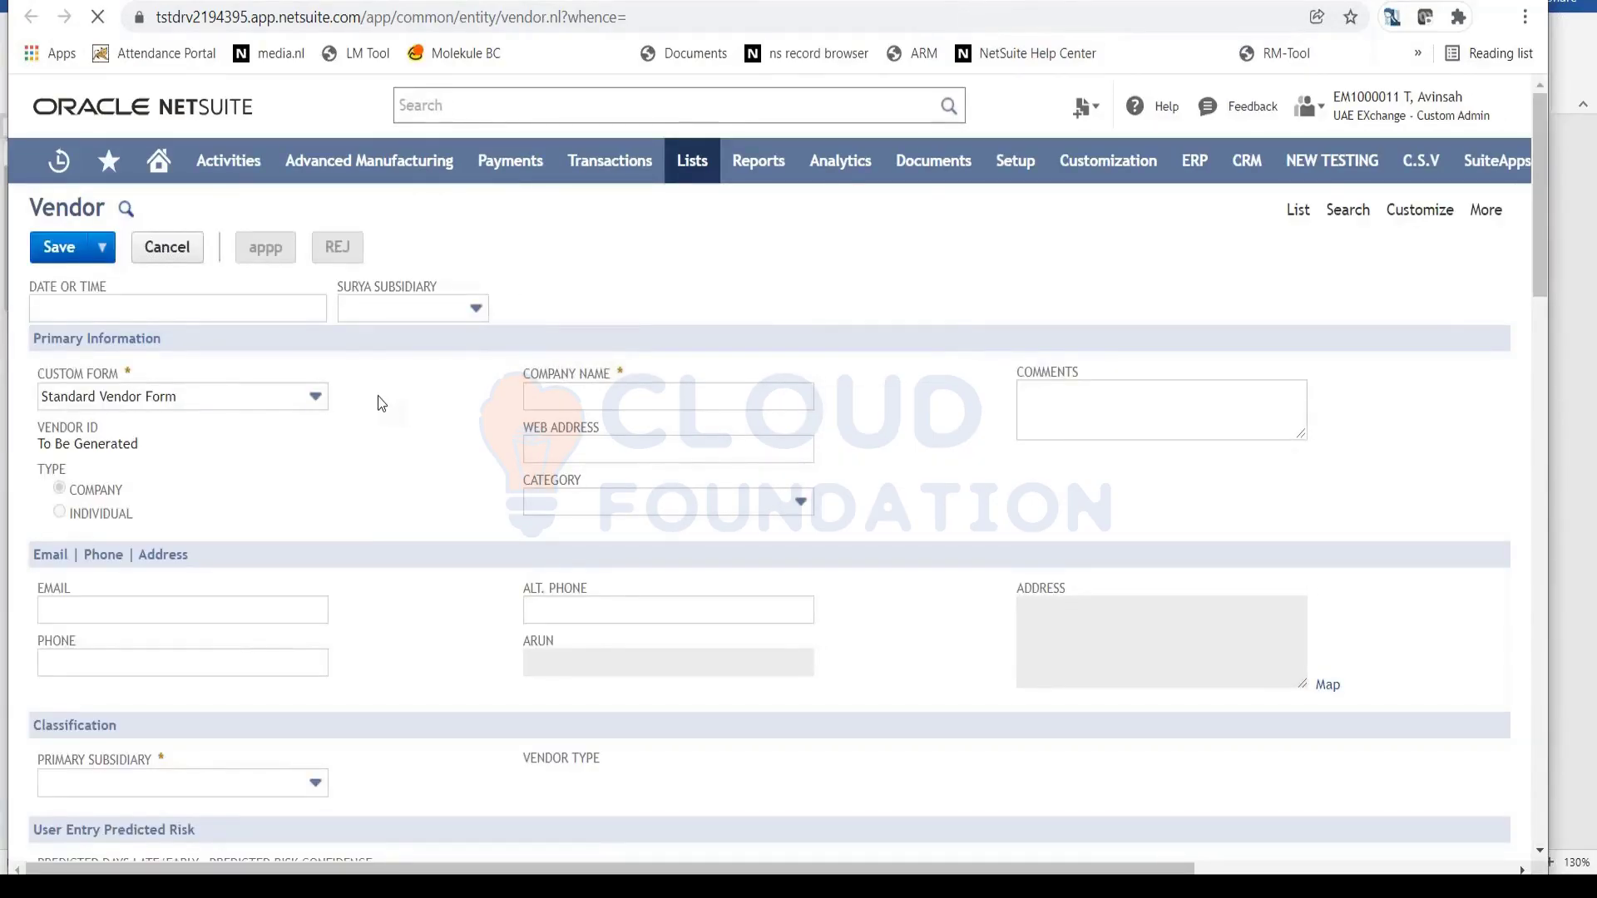
Name the vendor company WERTY, choose GTS CORP as its primary subsidiary, and try to save the record
{"action": "left_click", "coordinate": [589, 396]}
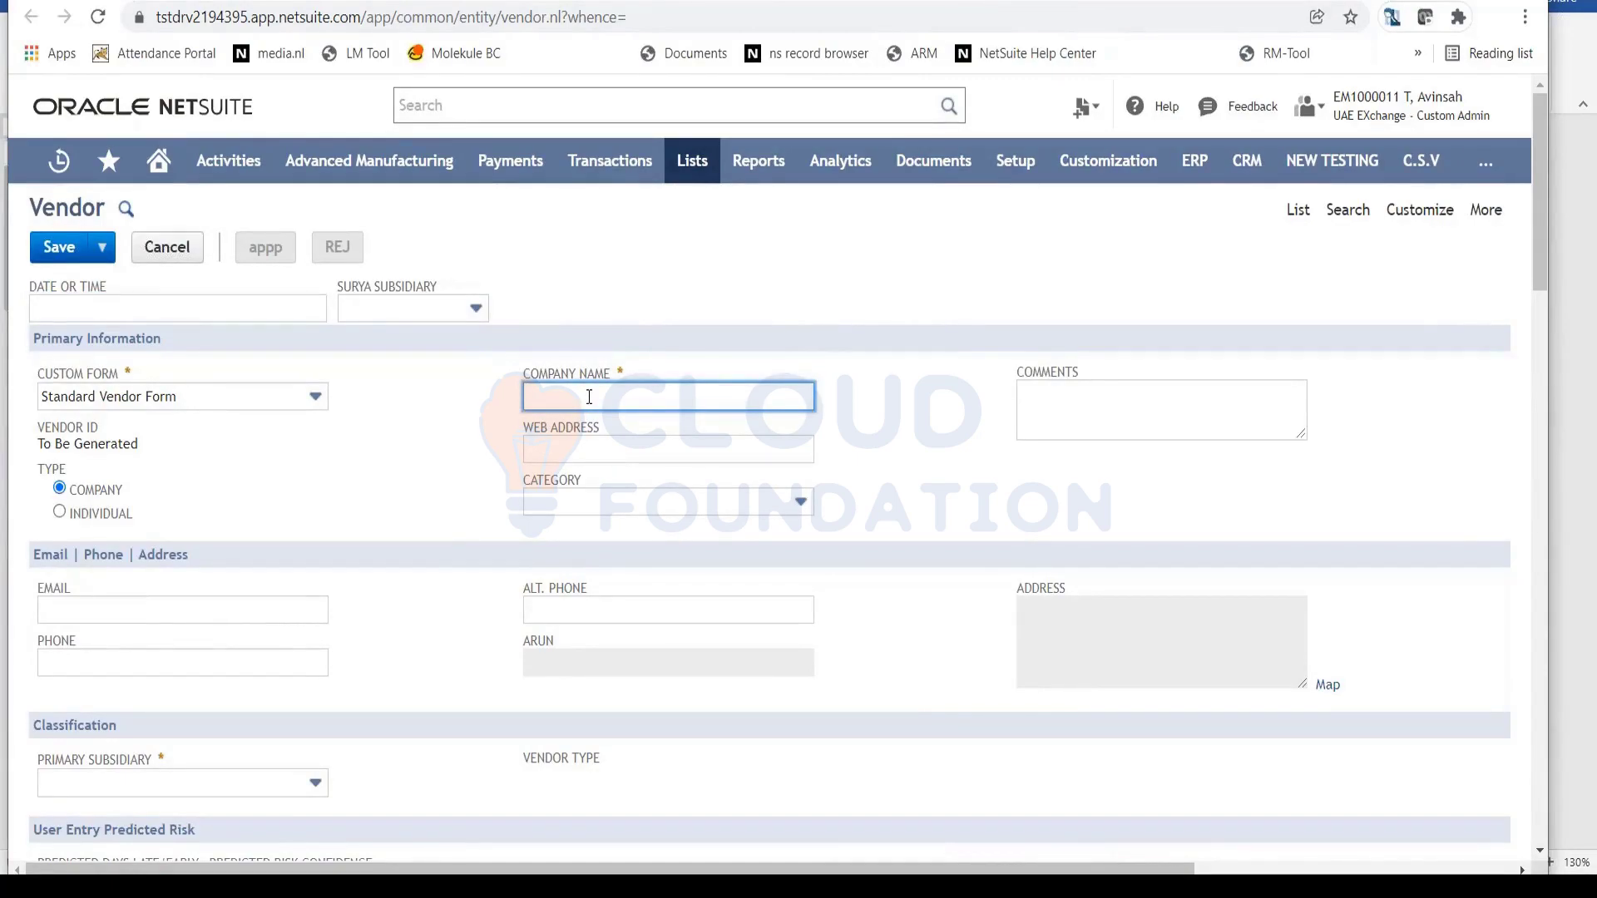
{"action": "type", "text": "WERTY"}
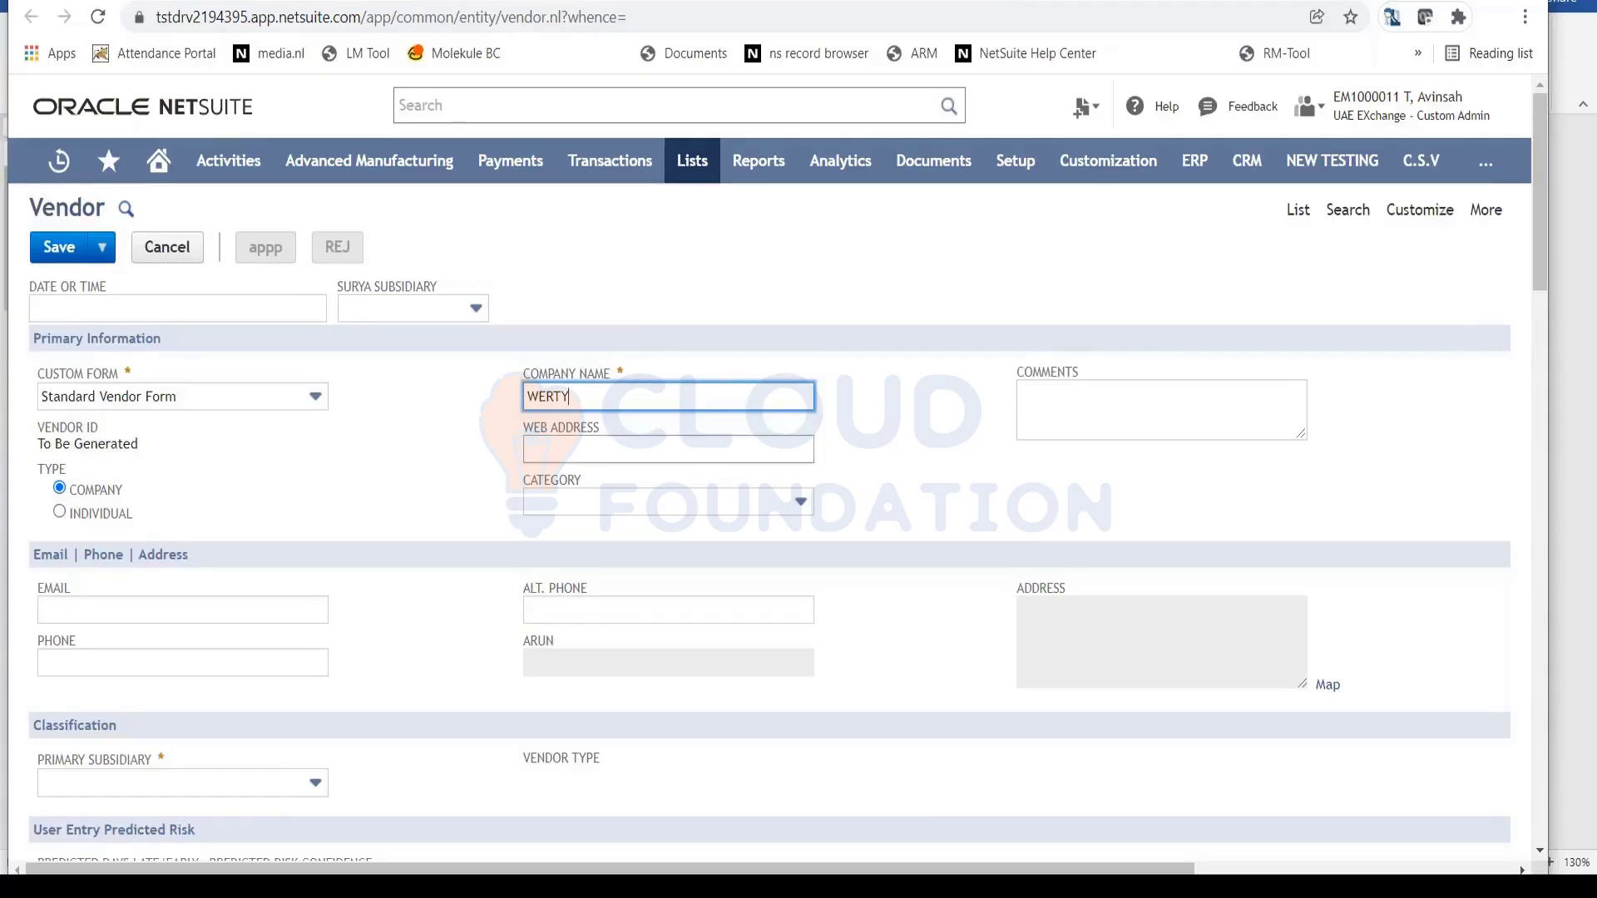
{"action": "left_click", "coordinate": [281, 782]}
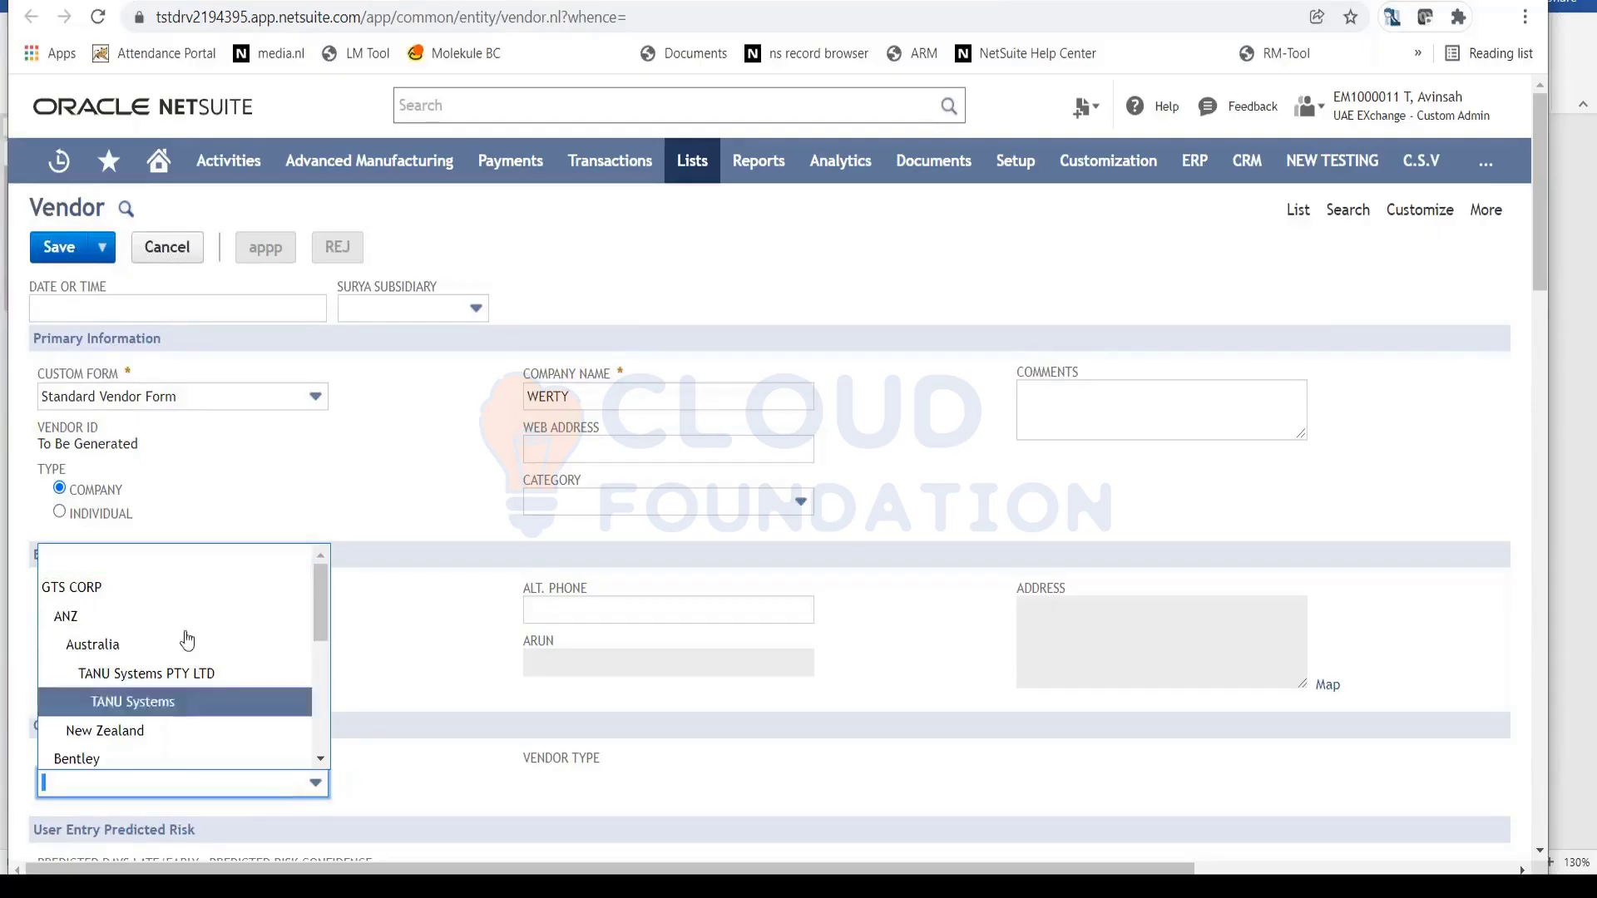
{"action": "left_click", "coordinate": [151, 588]}
{"action": "scroll", "coordinate": [405, 564], "scroll_direction": "down", "scroll_amount": 5}
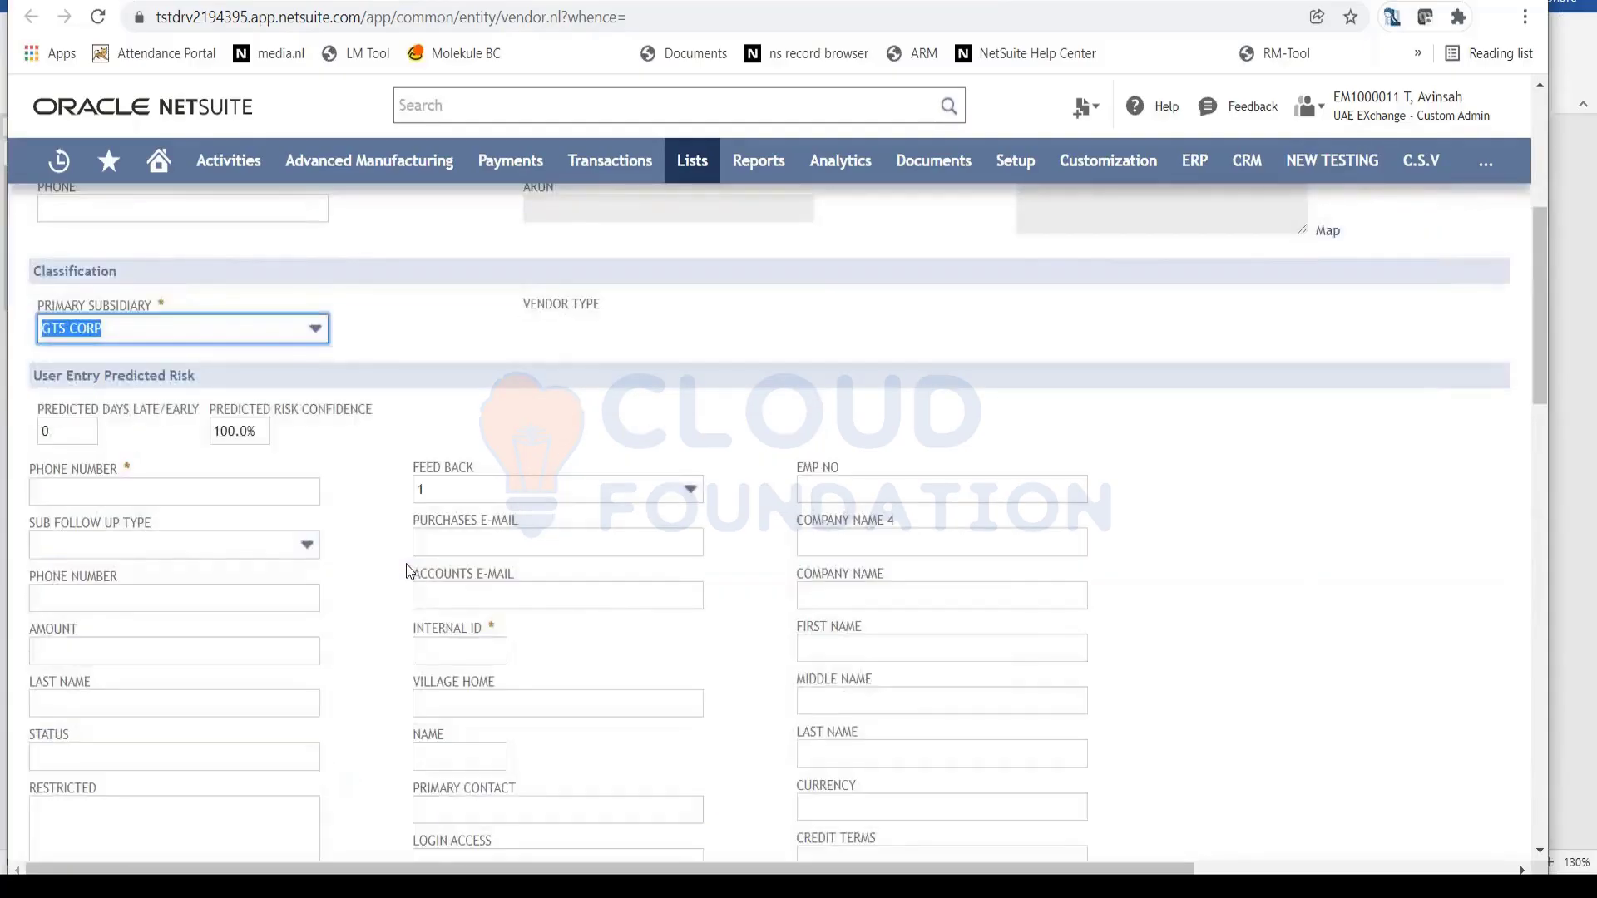
{"action": "scroll", "coordinate": [406, 564], "scroll_direction": "up", "scroll_amount": 5}
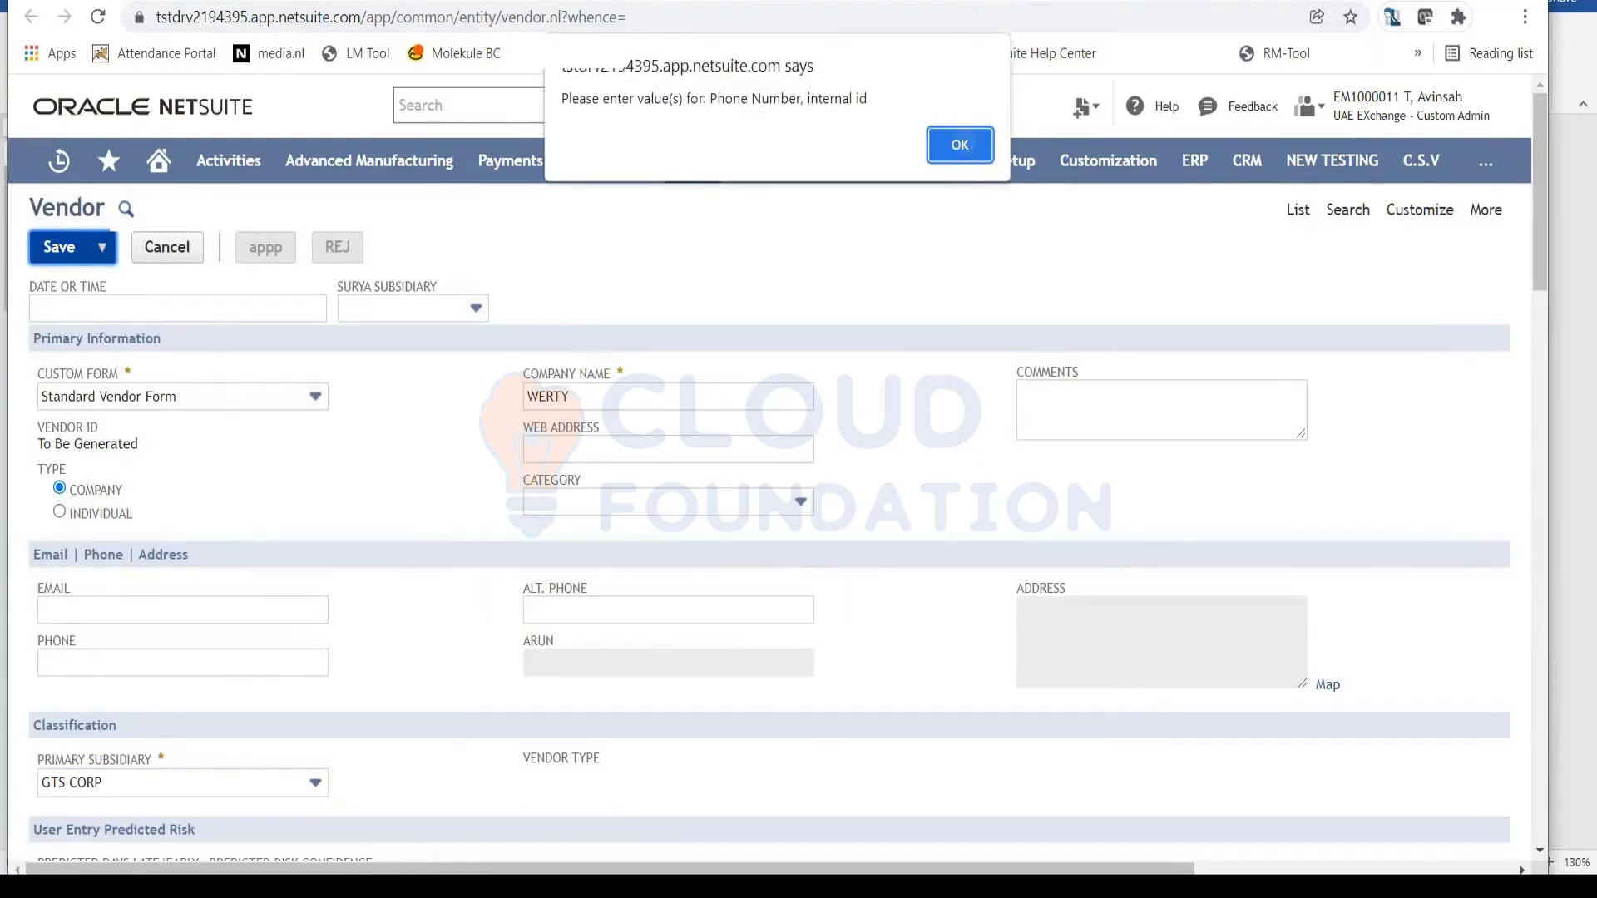
Fill in the vendor's required internal ID and phone number, and save the record
{"action": "left_click", "coordinate": [956, 145]}
{"action": "scroll", "coordinate": [368, 674], "scroll_direction": "down", "scroll_amount": 5}
{"action": "left_click", "coordinate": [453, 654]}
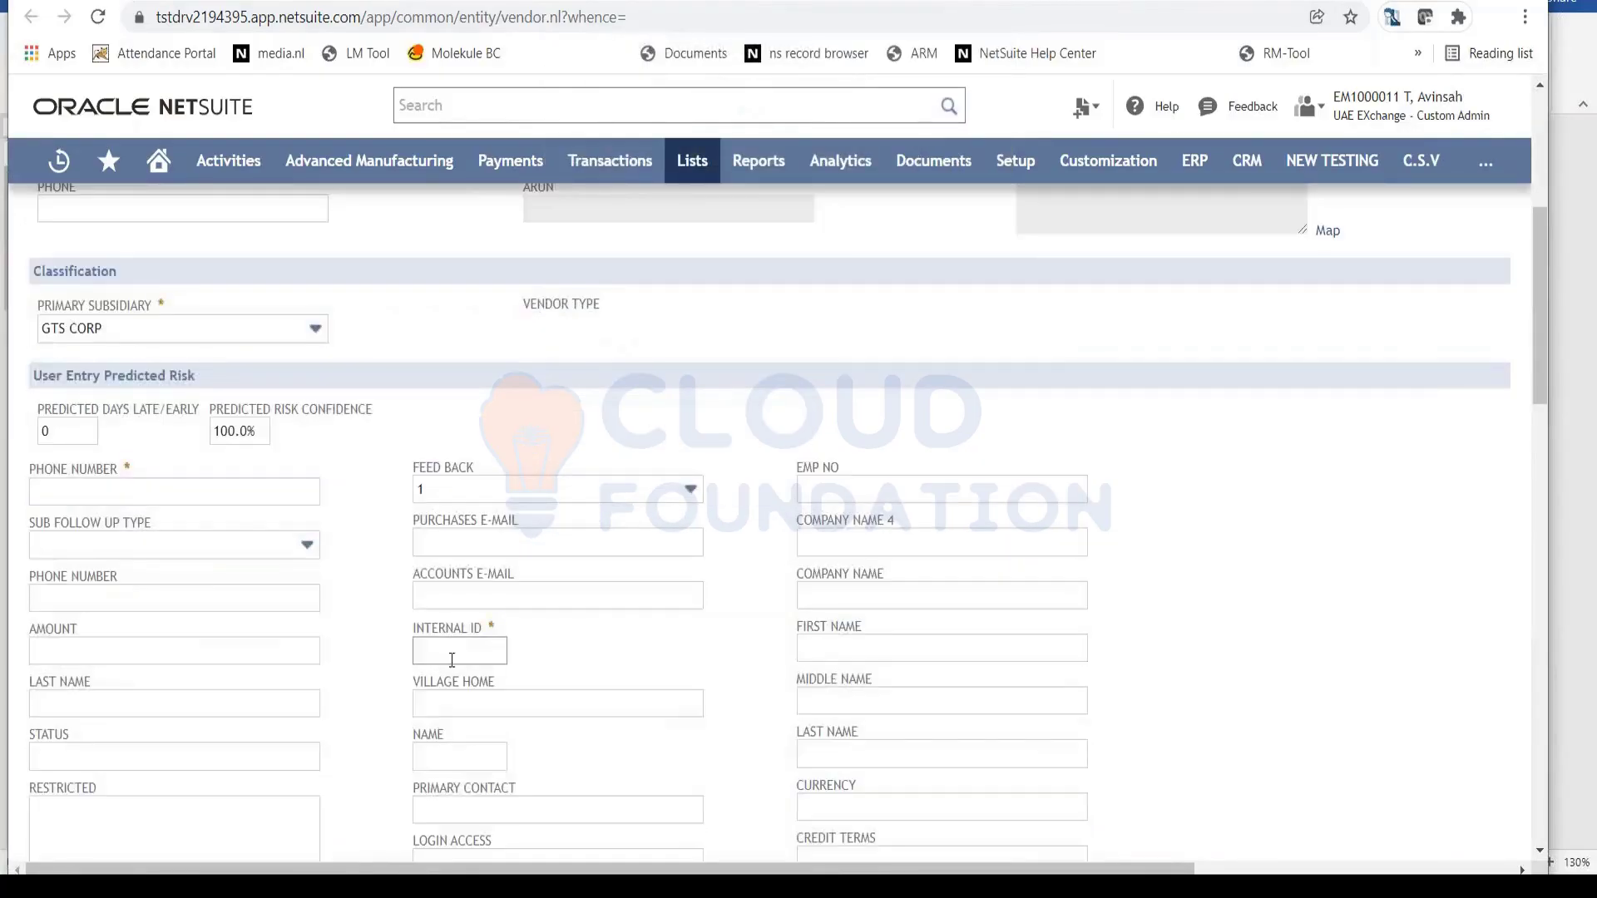
{"action": "type", "text": "1234"}
{"action": "left_click", "coordinate": [153, 482]}
{"action": "type", "text": "12345678"}
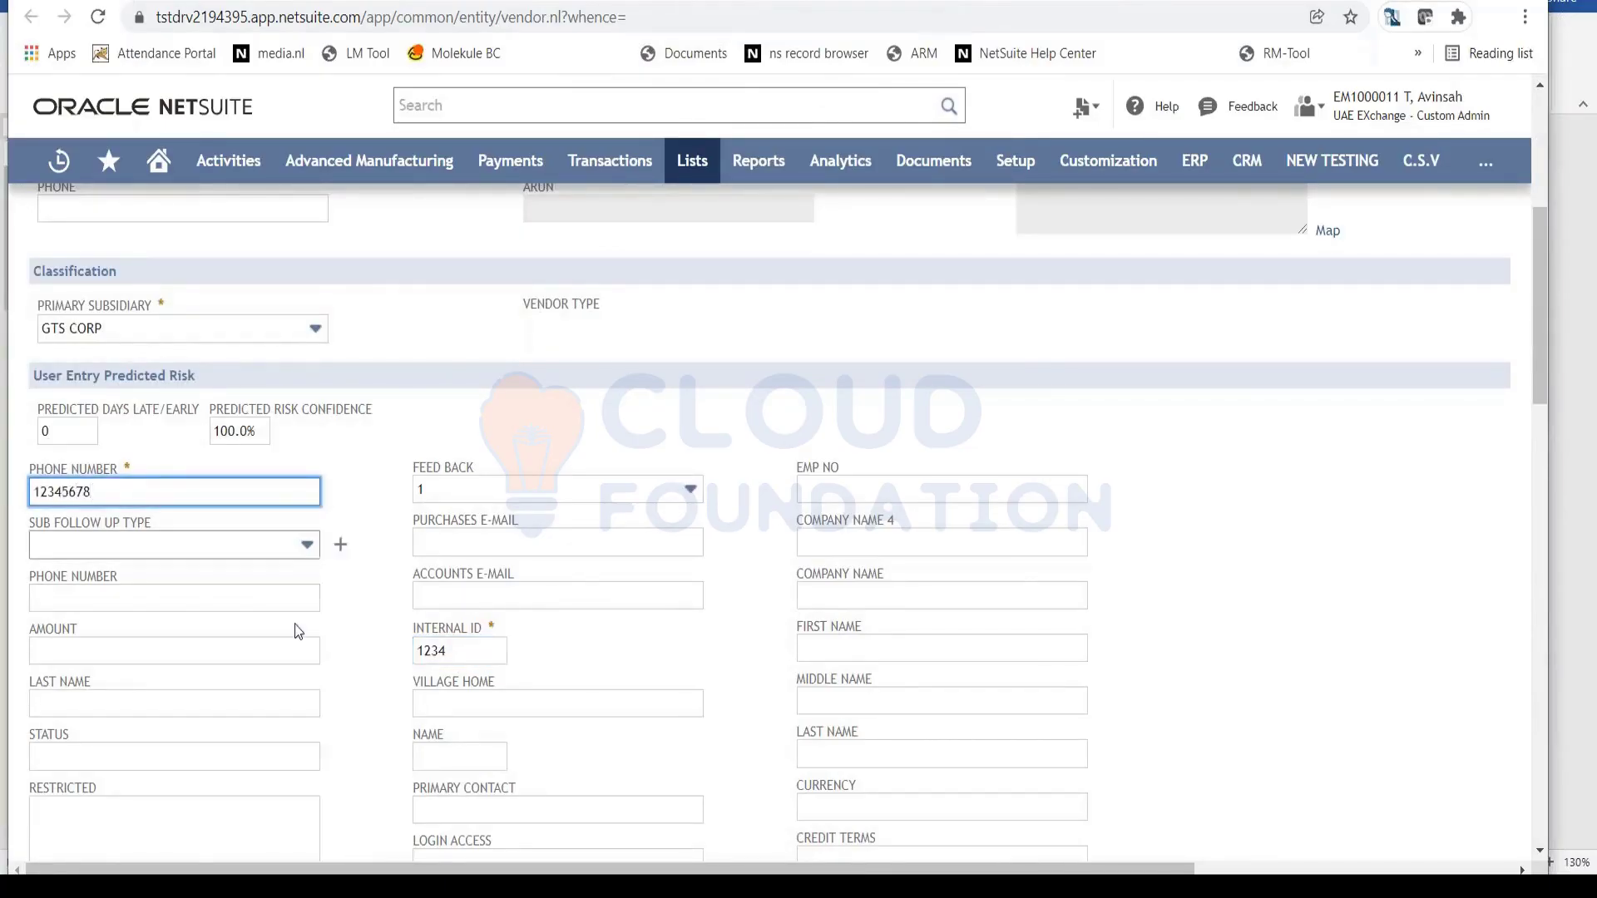
{"action": "scroll", "coordinate": [295, 625], "scroll_direction": "up", "scroll_amount": 5}
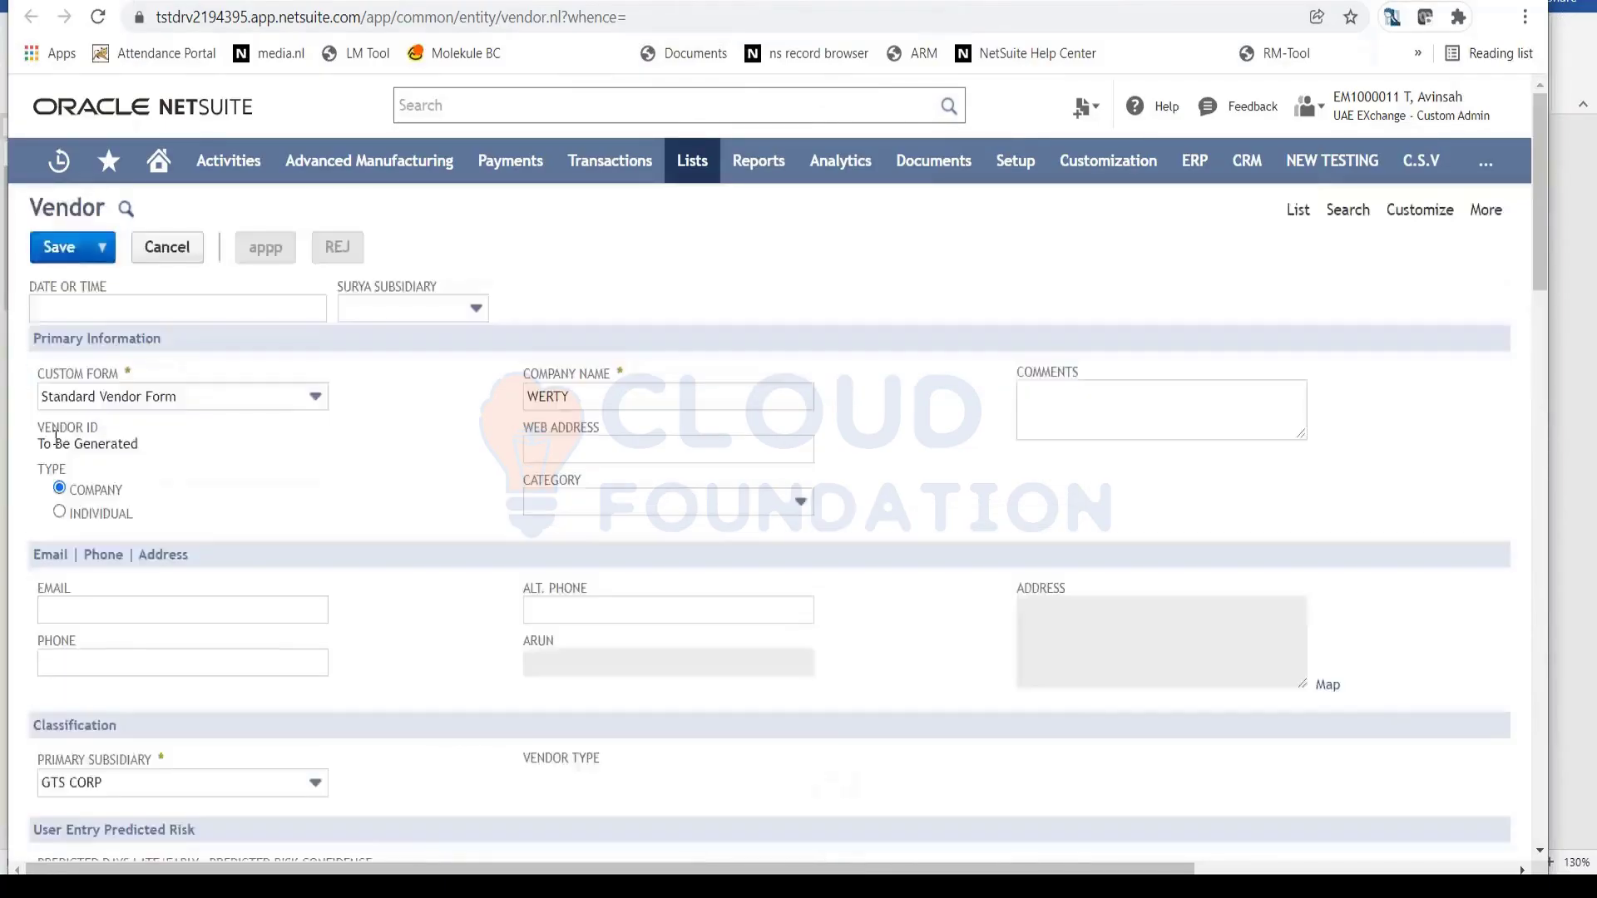
{"action": "left_click", "coordinate": [52, 243]}
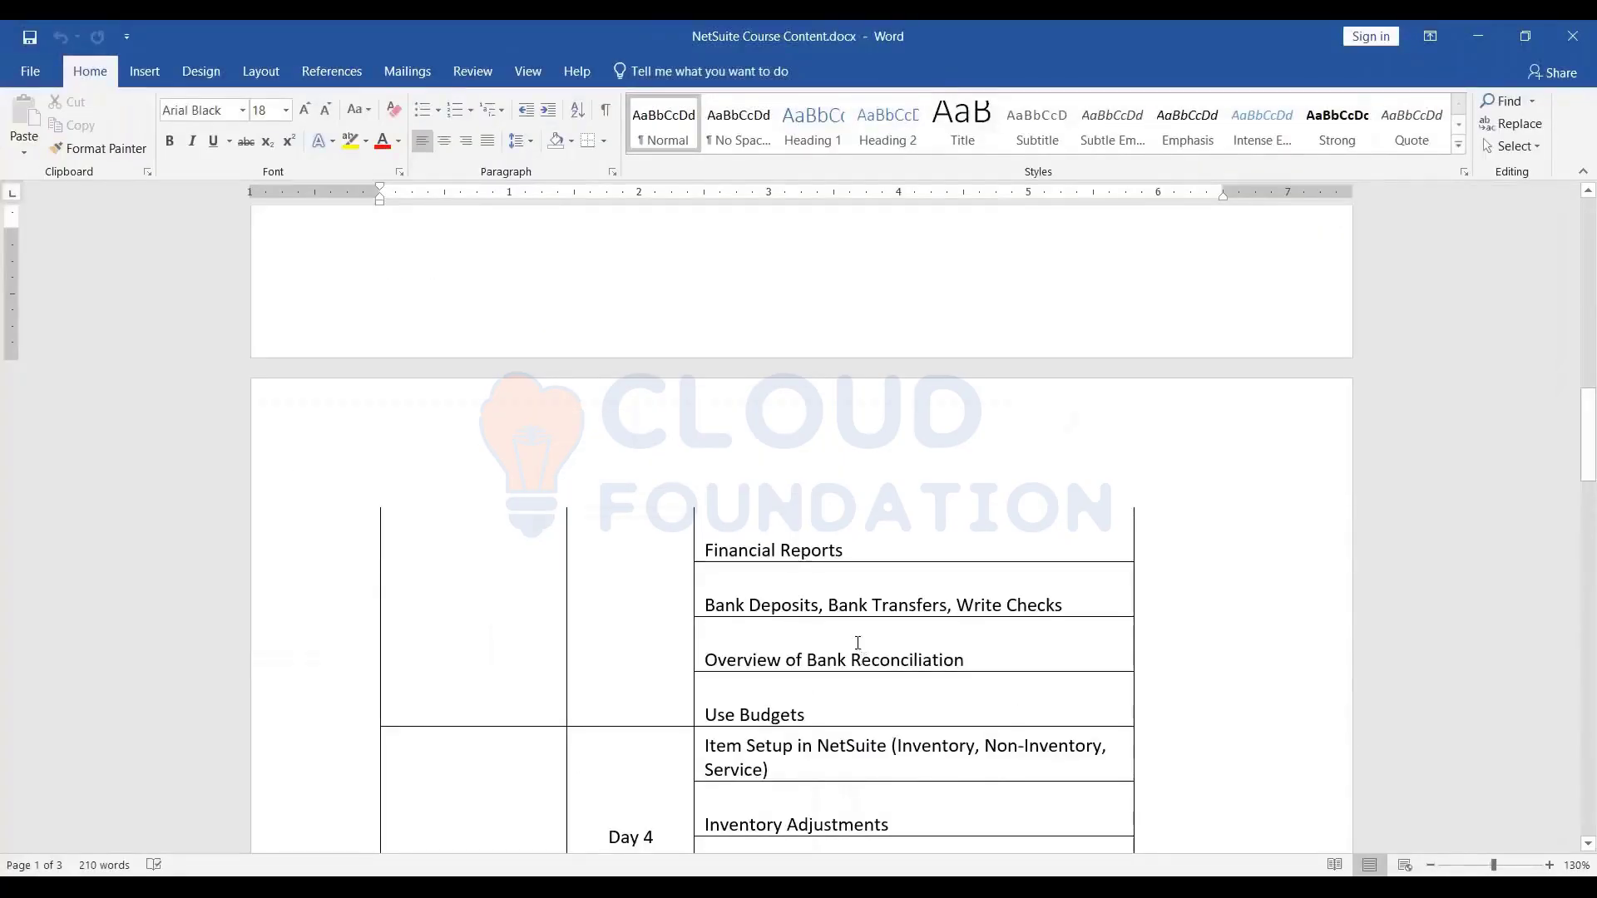
Review the Procurement and Order/Sales topics in the NetSuite Course Content document in Word
{"action": "scroll", "coordinate": [858, 643], "scroll_direction": "down", "scroll_amount": 5}
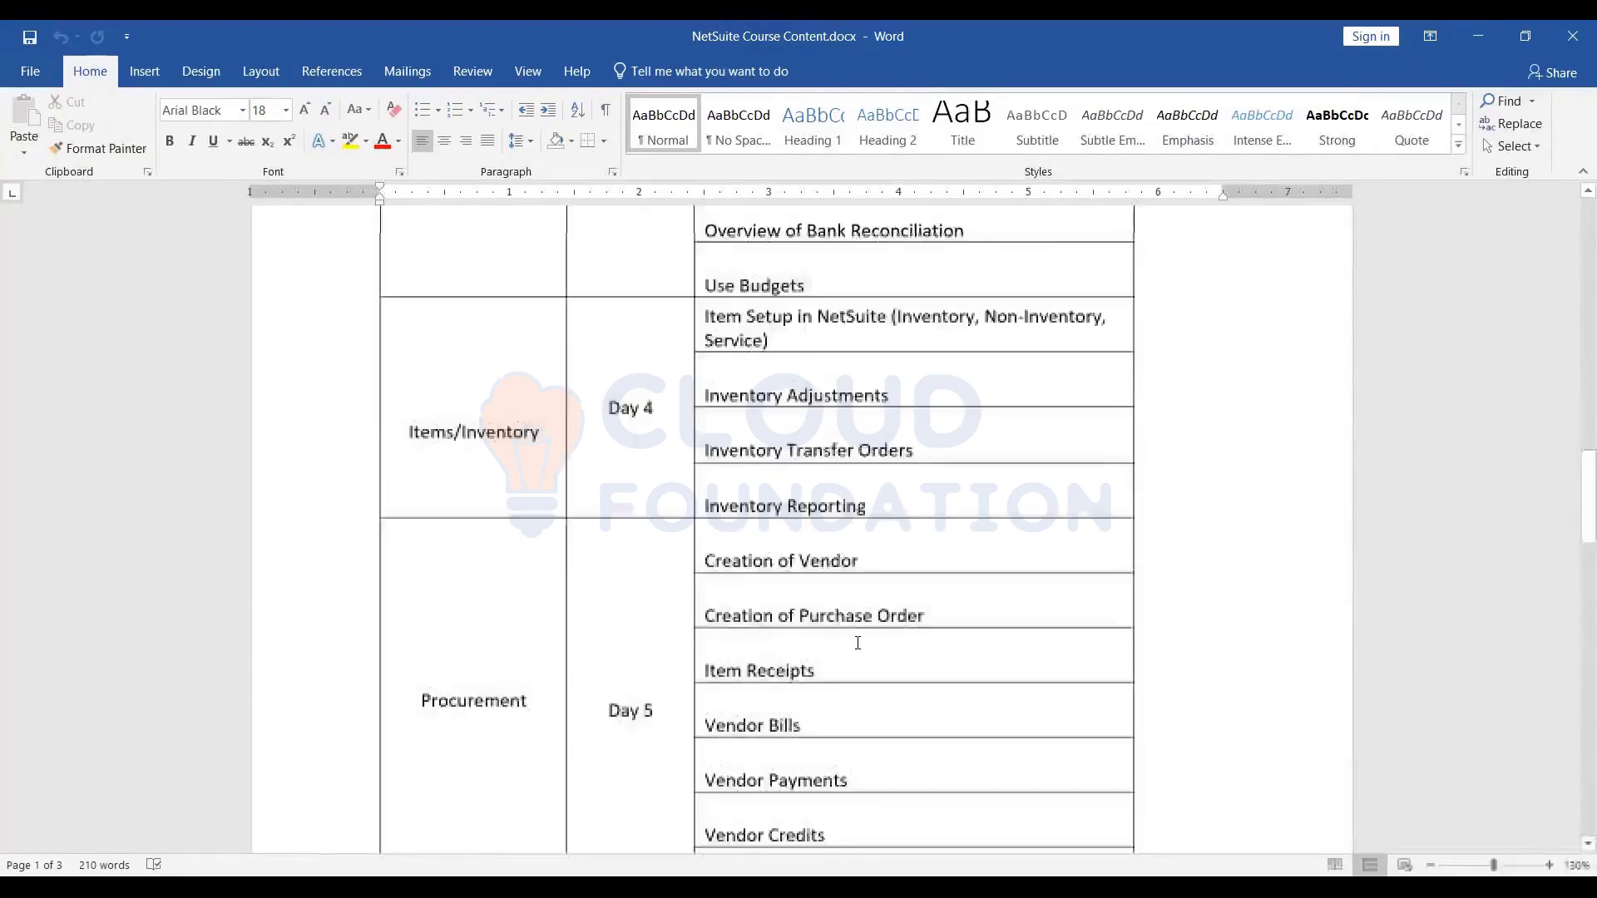
{"action": "scroll", "coordinate": [775, 599], "scroll_direction": "down", "scroll_amount": 2}
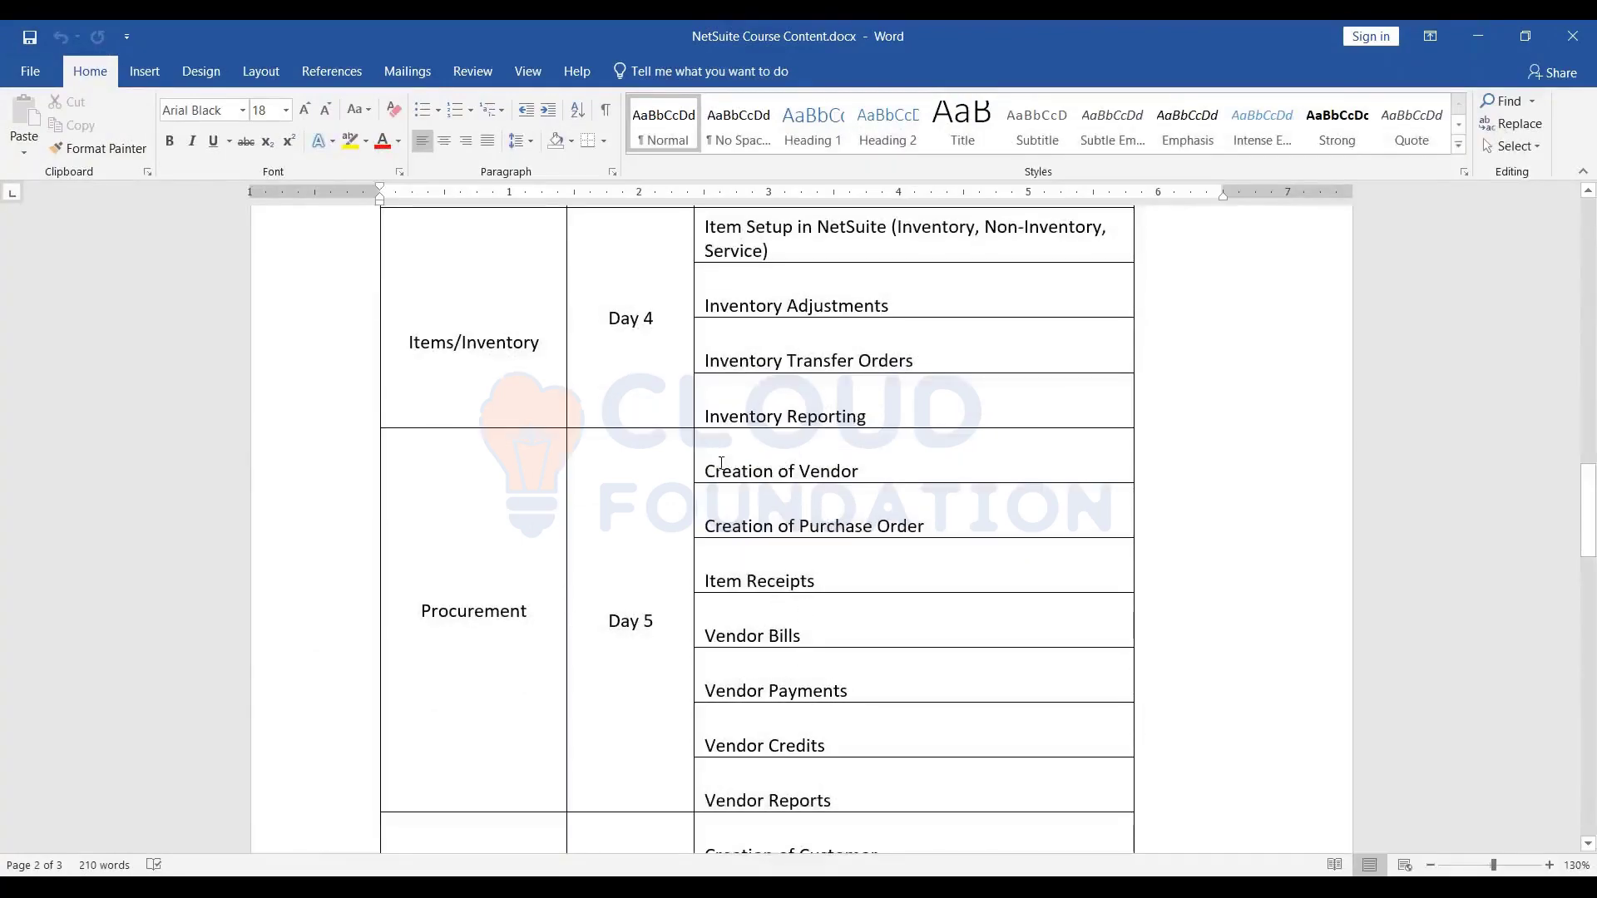
{"action": "scroll", "coordinate": [882, 524], "scroll_direction": "down", "scroll_amount": 4}
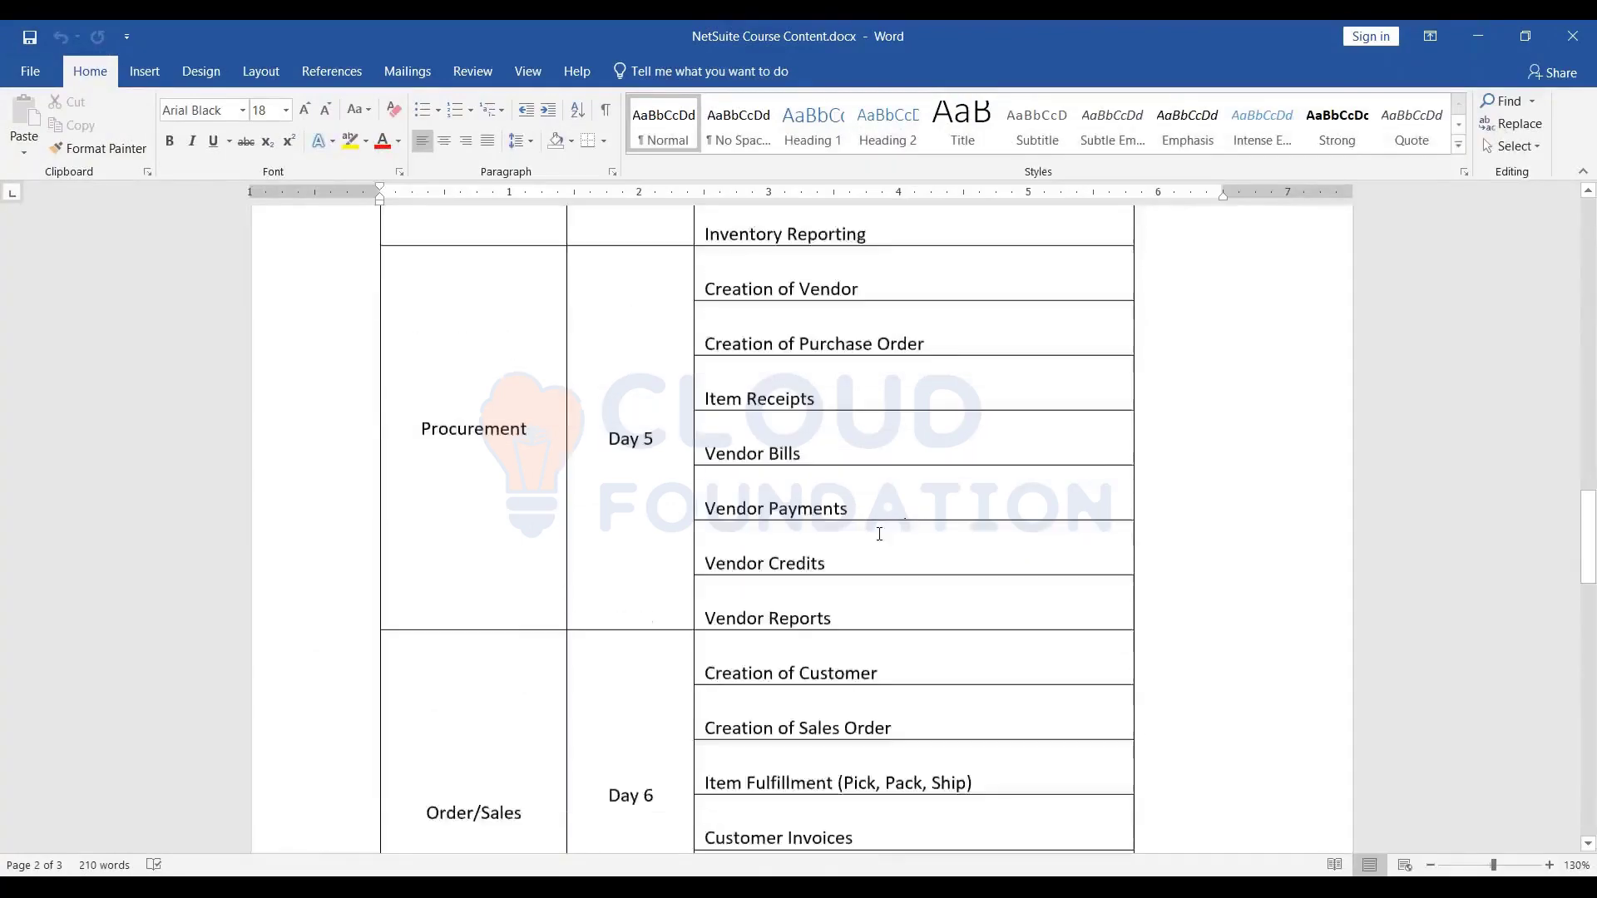
{"action": "scroll", "coordinate": [879, 534], "scroll_direction": "down", "scroll_amount": 2}
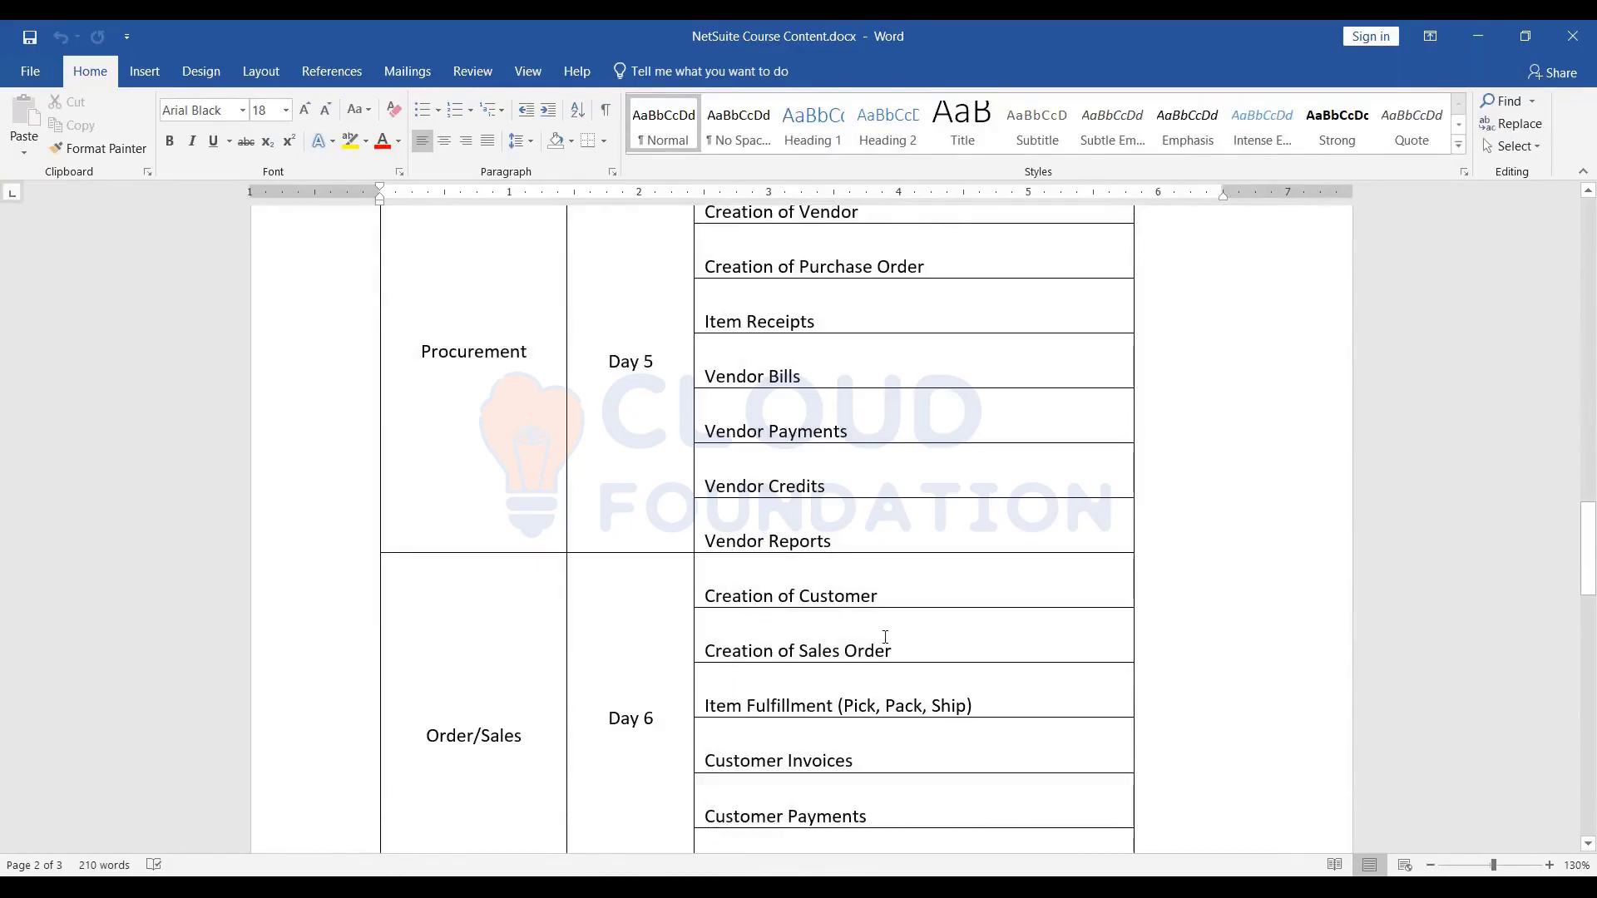
{"action": "scroll", "coordinate": [938, 701], "scroll_direction": "up", "scroll_amount": 4}
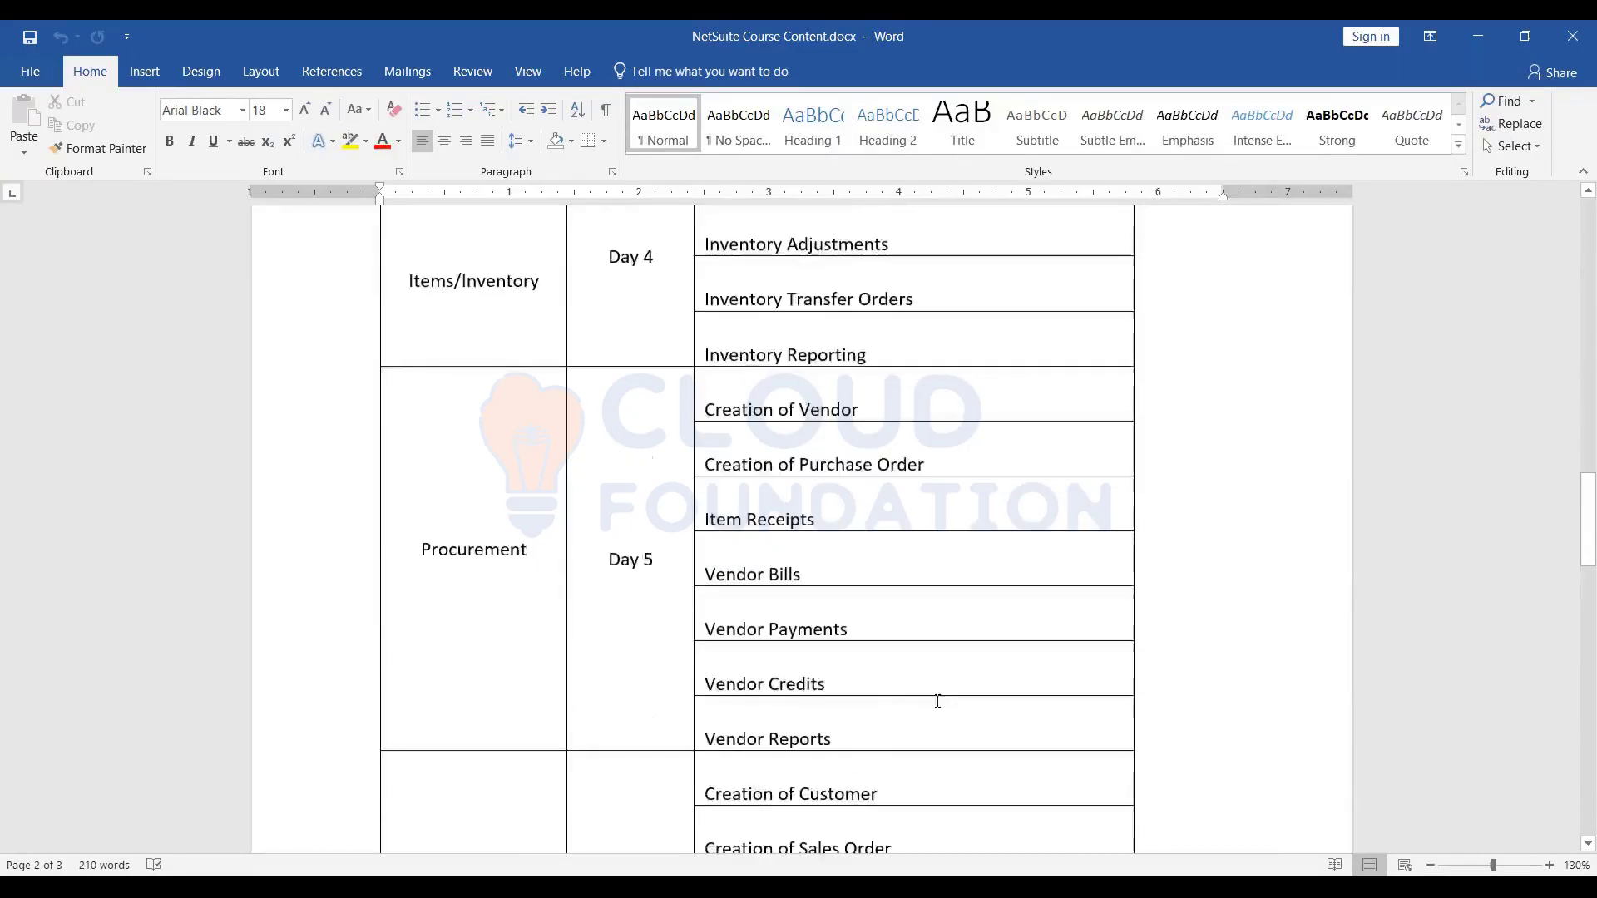
{"action": "scroll", "coordinate": [938, 701], "scroll_direction": "up", "scroll_amount": 12}
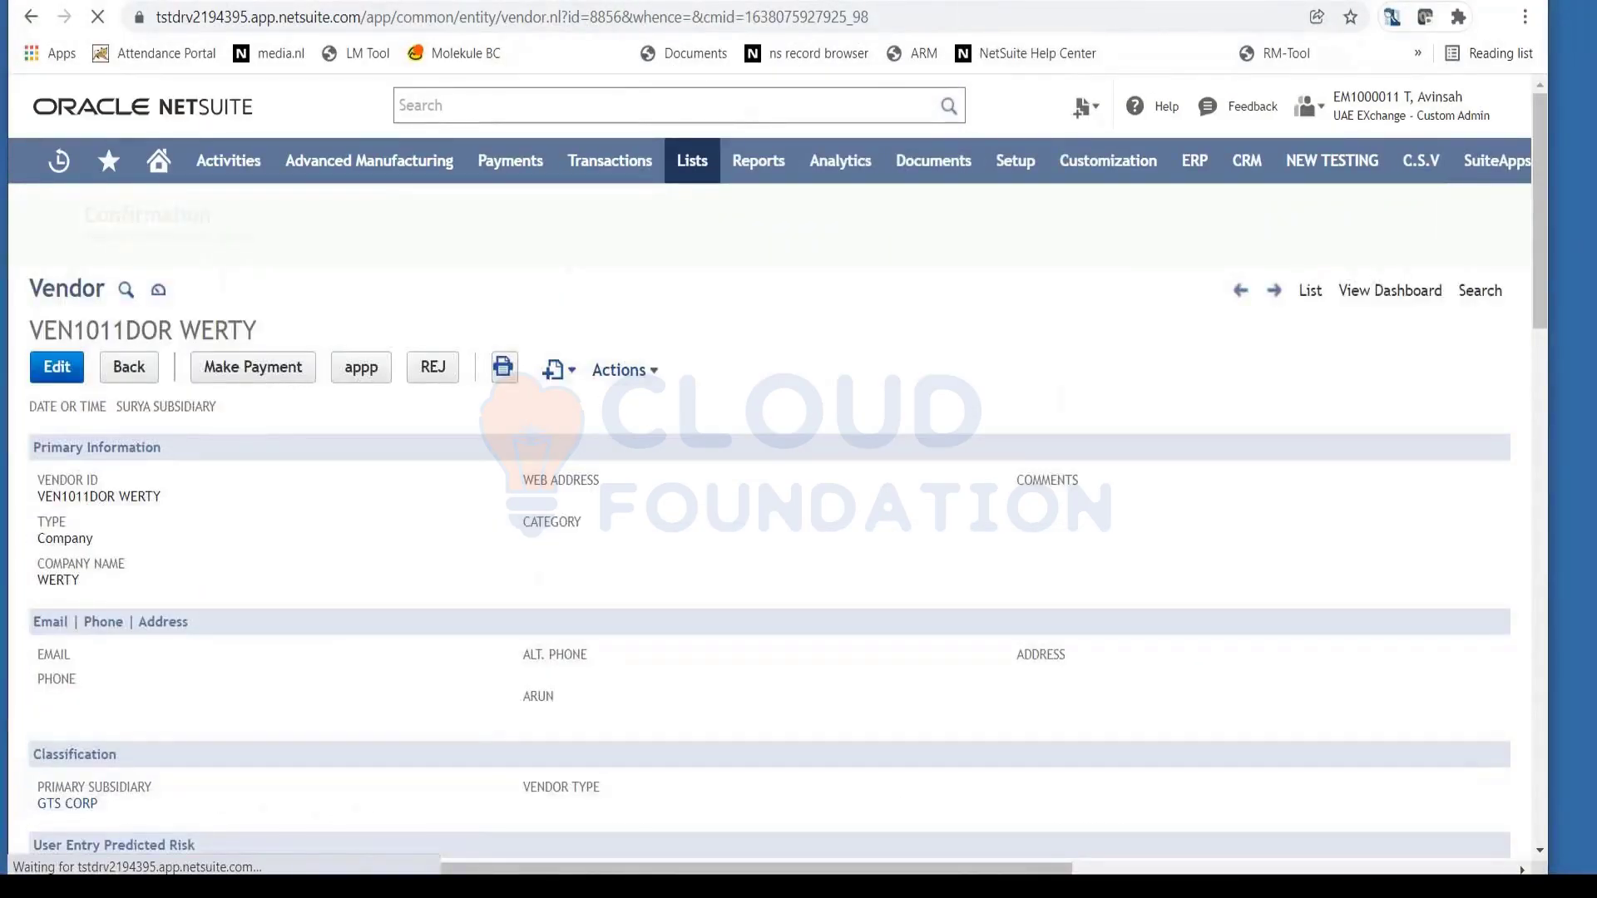
Return from the new vendor record to the open check and try to replace its payee with 45 RAJ %
{"action": "double_click", "coordinate": [140, 497]}
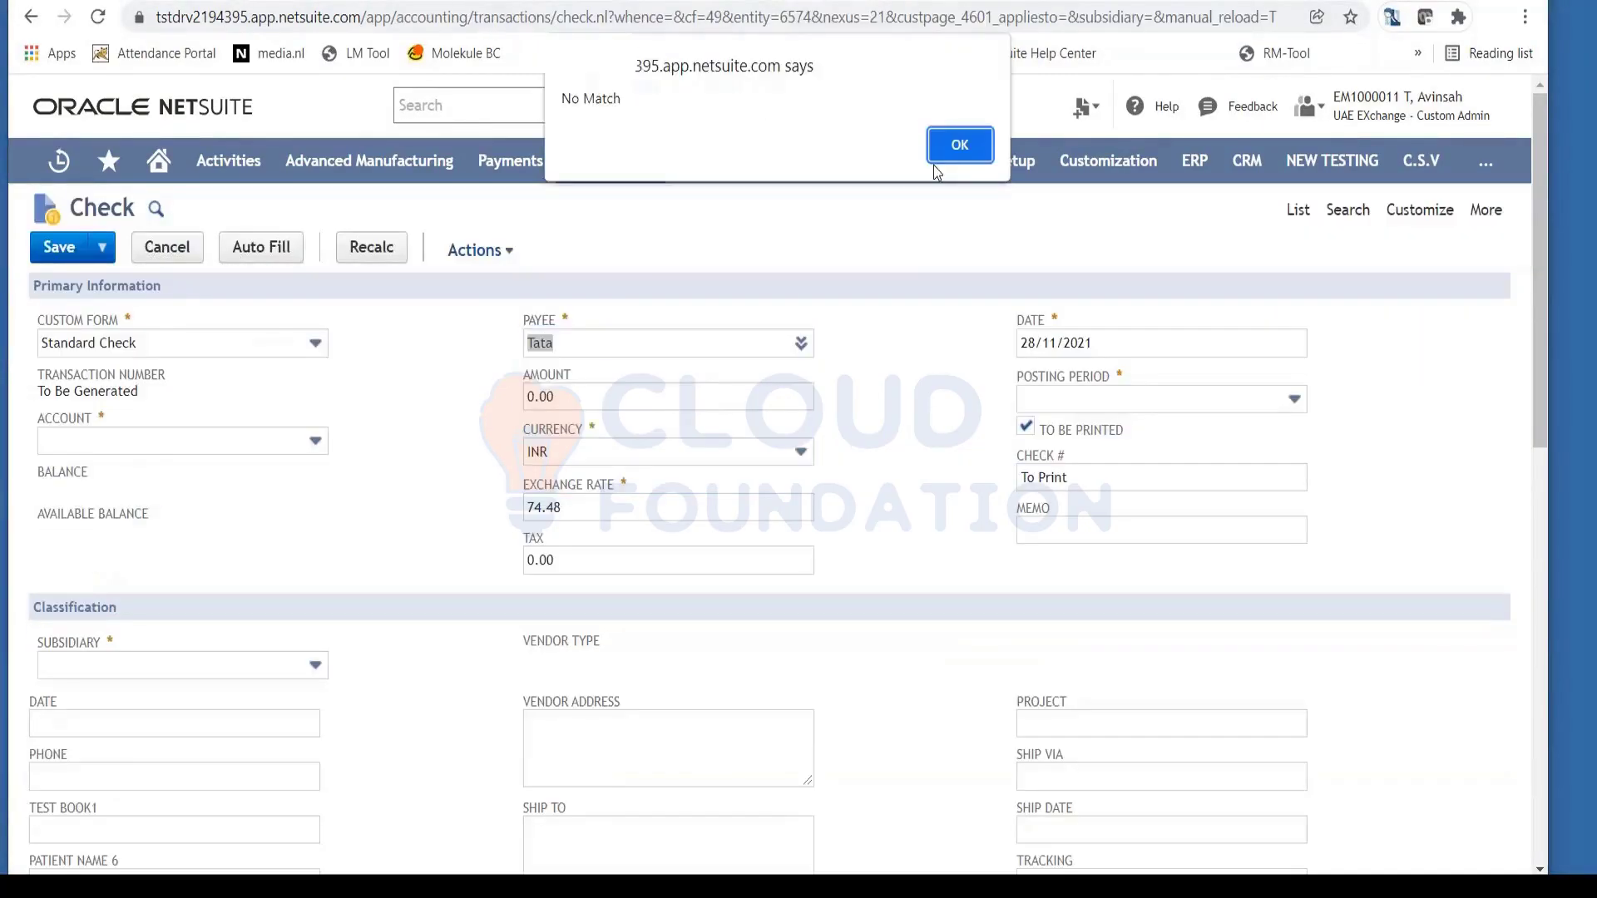
{"action": "left_click", "coordinate": [949, 151]}
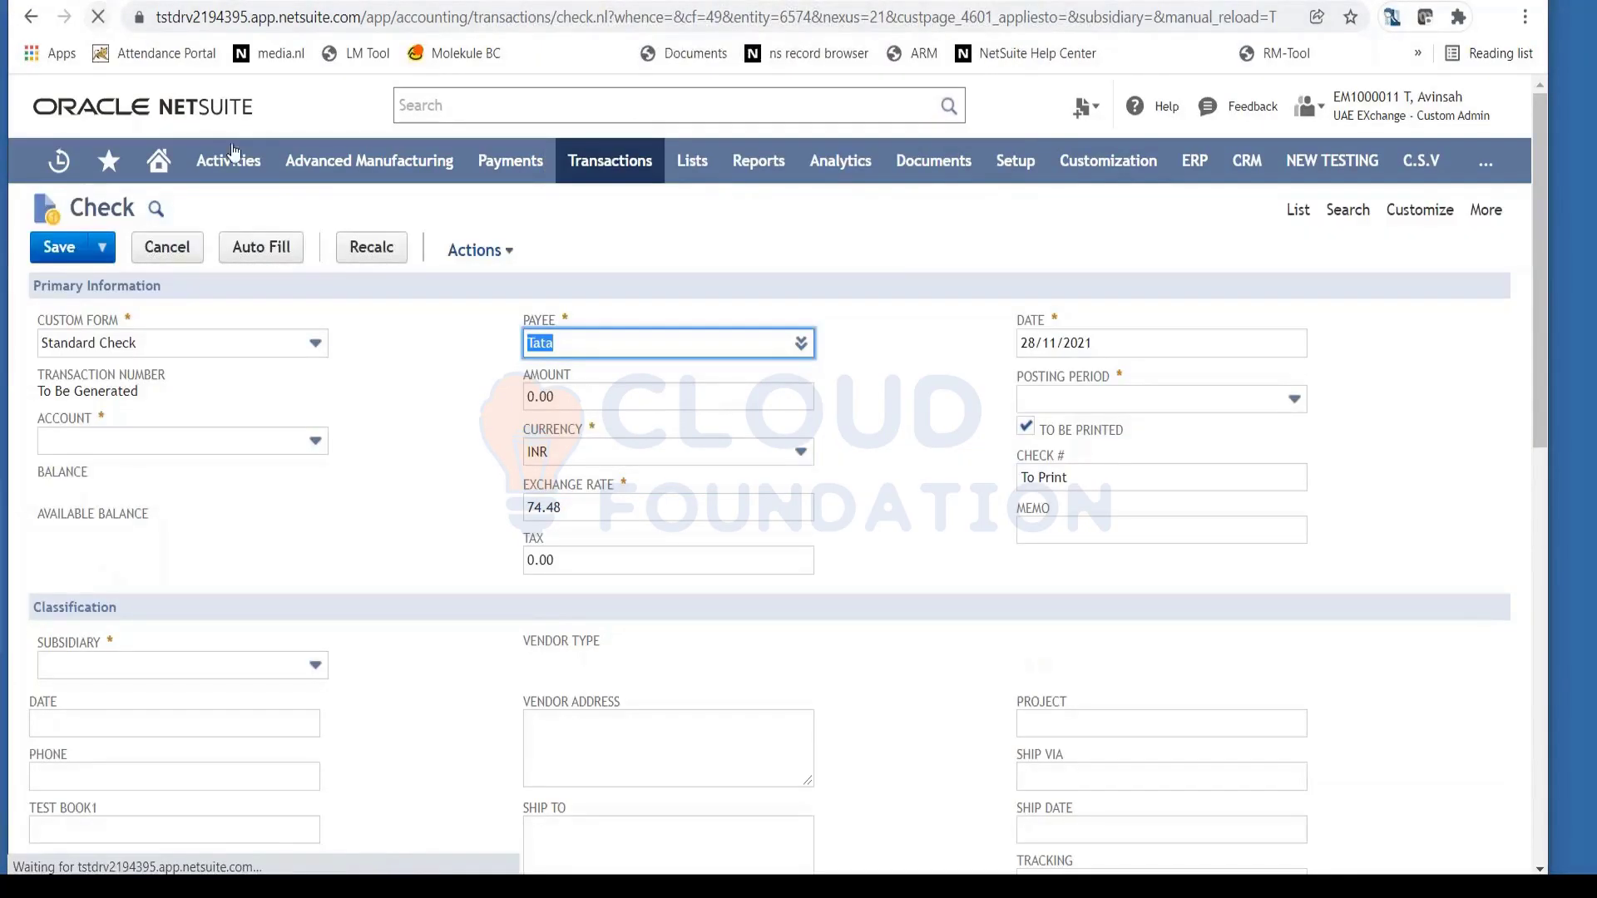
{"action": "mouse_move", "coordinate": [232, 153]}
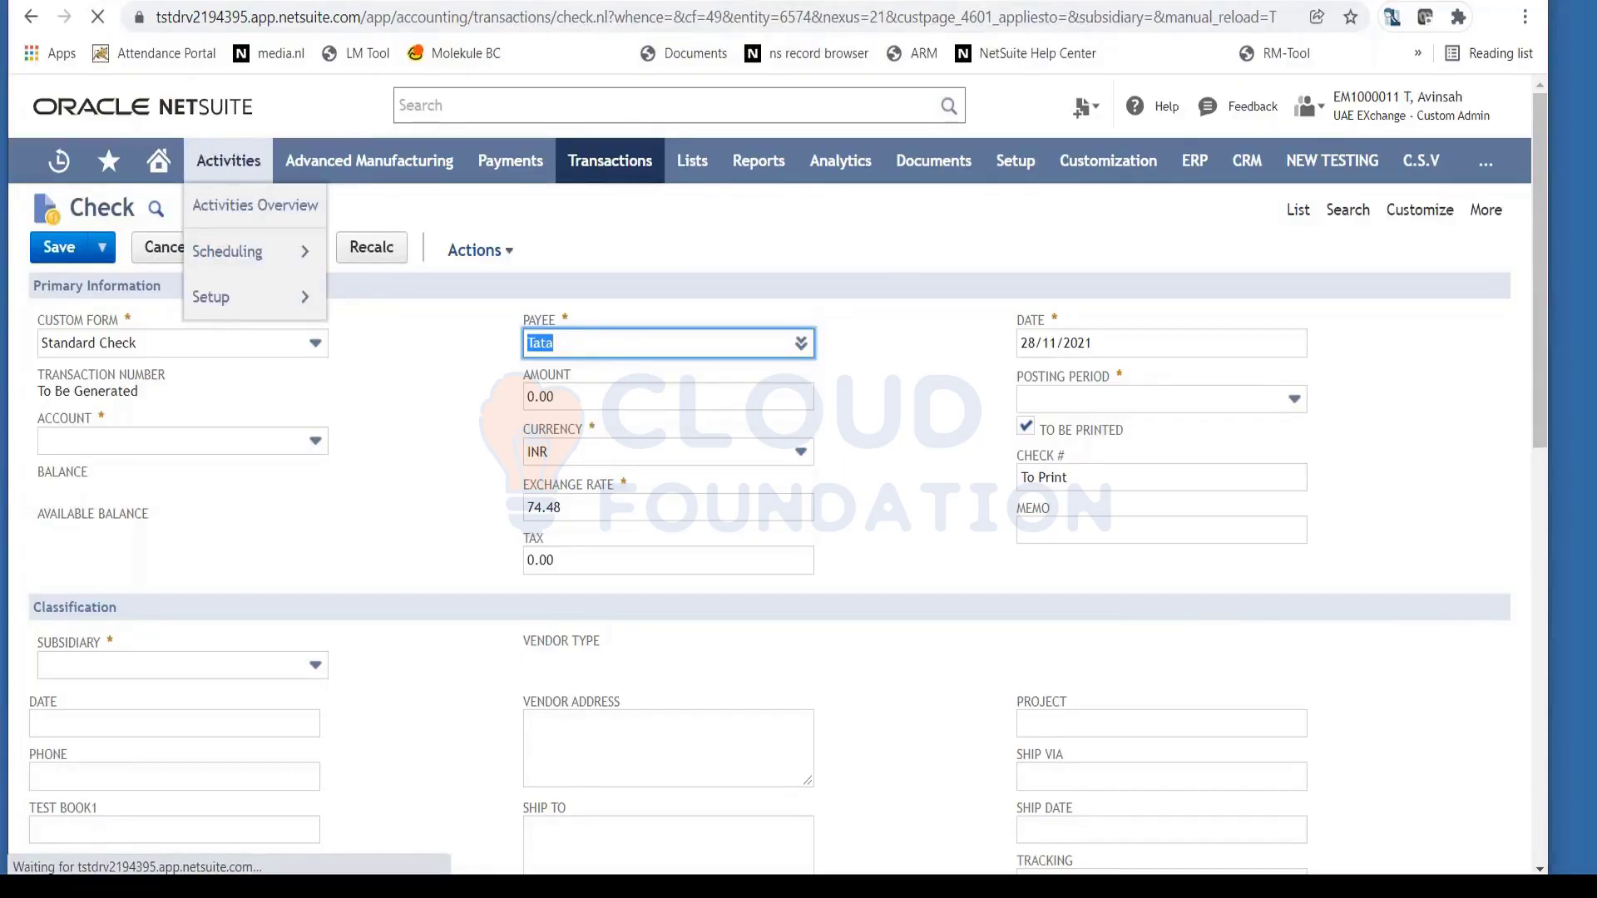
{"action": "left_click", "coordinate": [628, 339]}
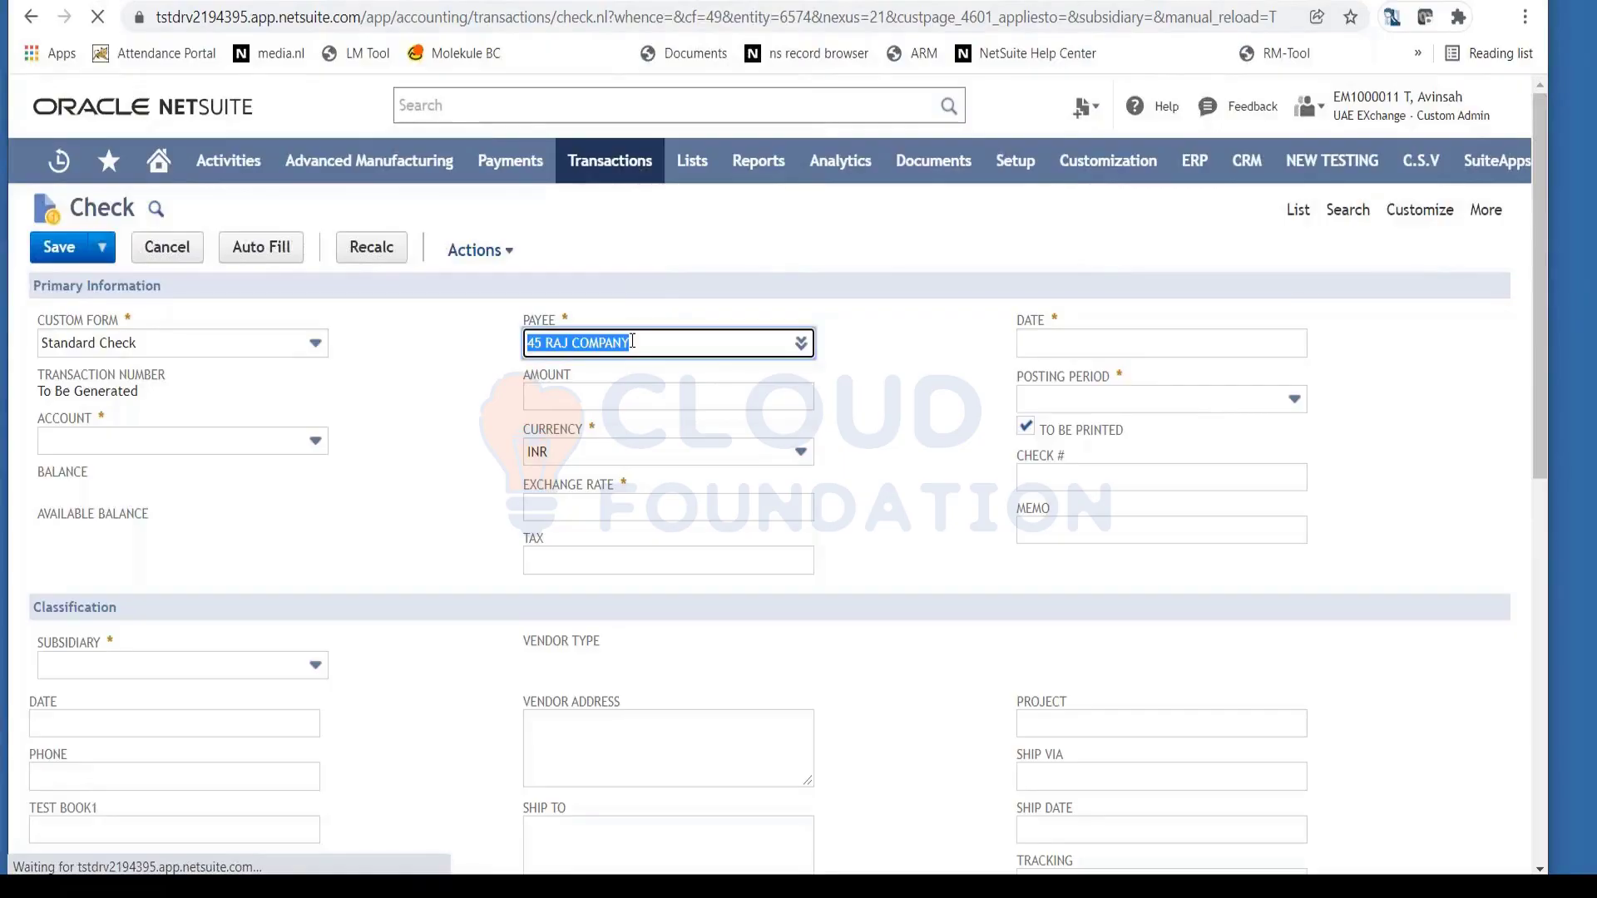
{"action": "type", "text": "45 RAJ %"}
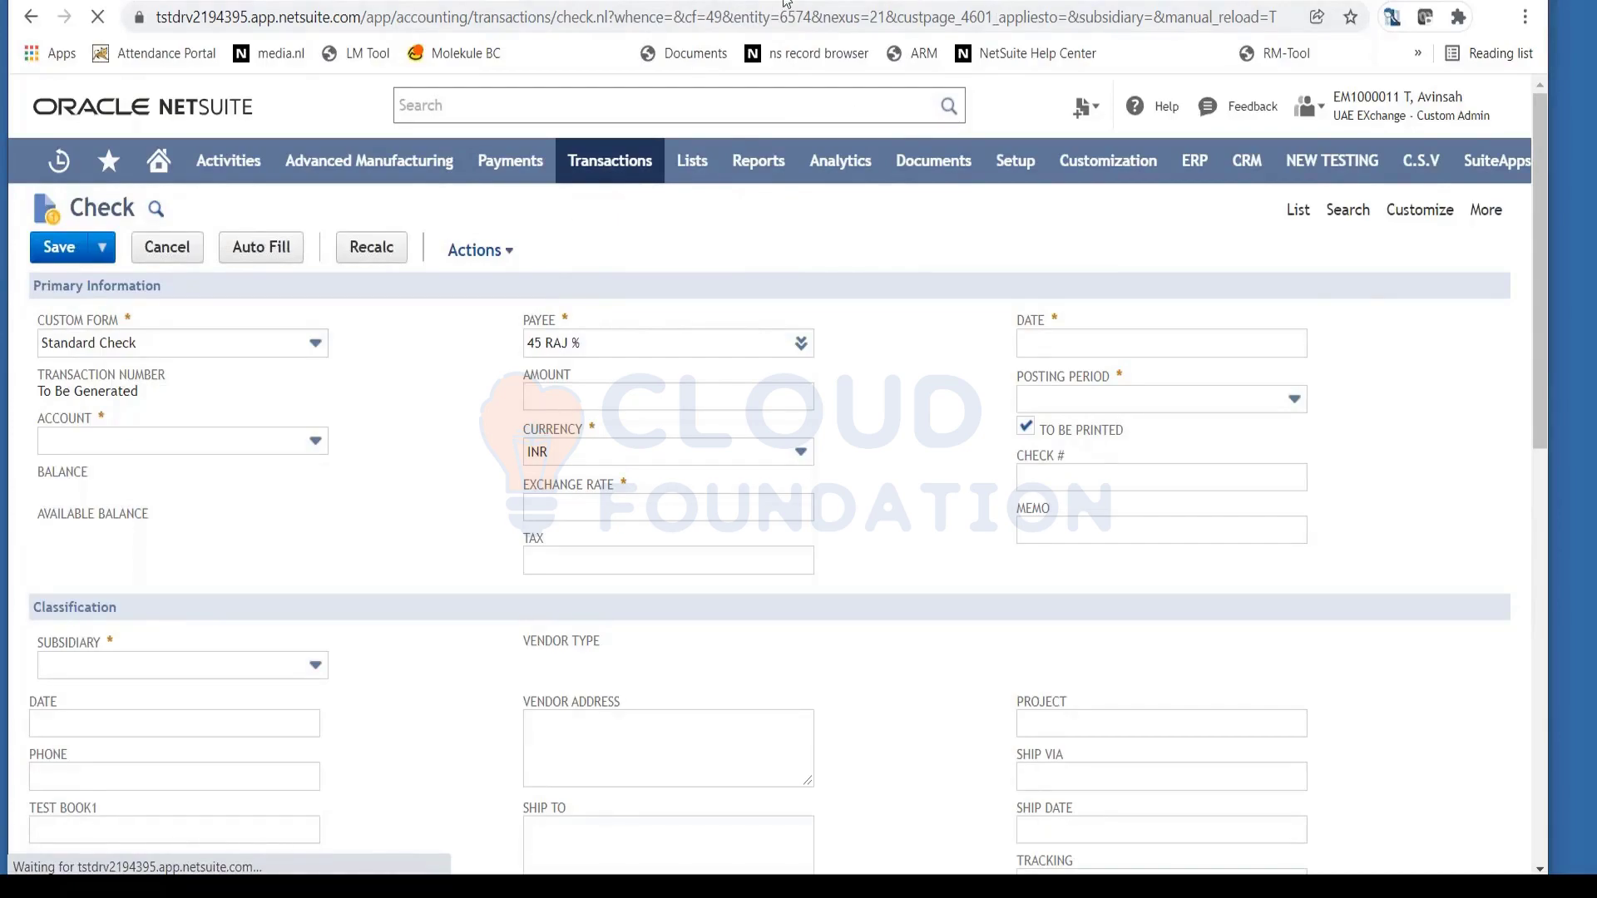
Switch to the Memorized Transactions browser tab and open a new Check form there
{"action": "key", "text": "ctrl+Tab"}
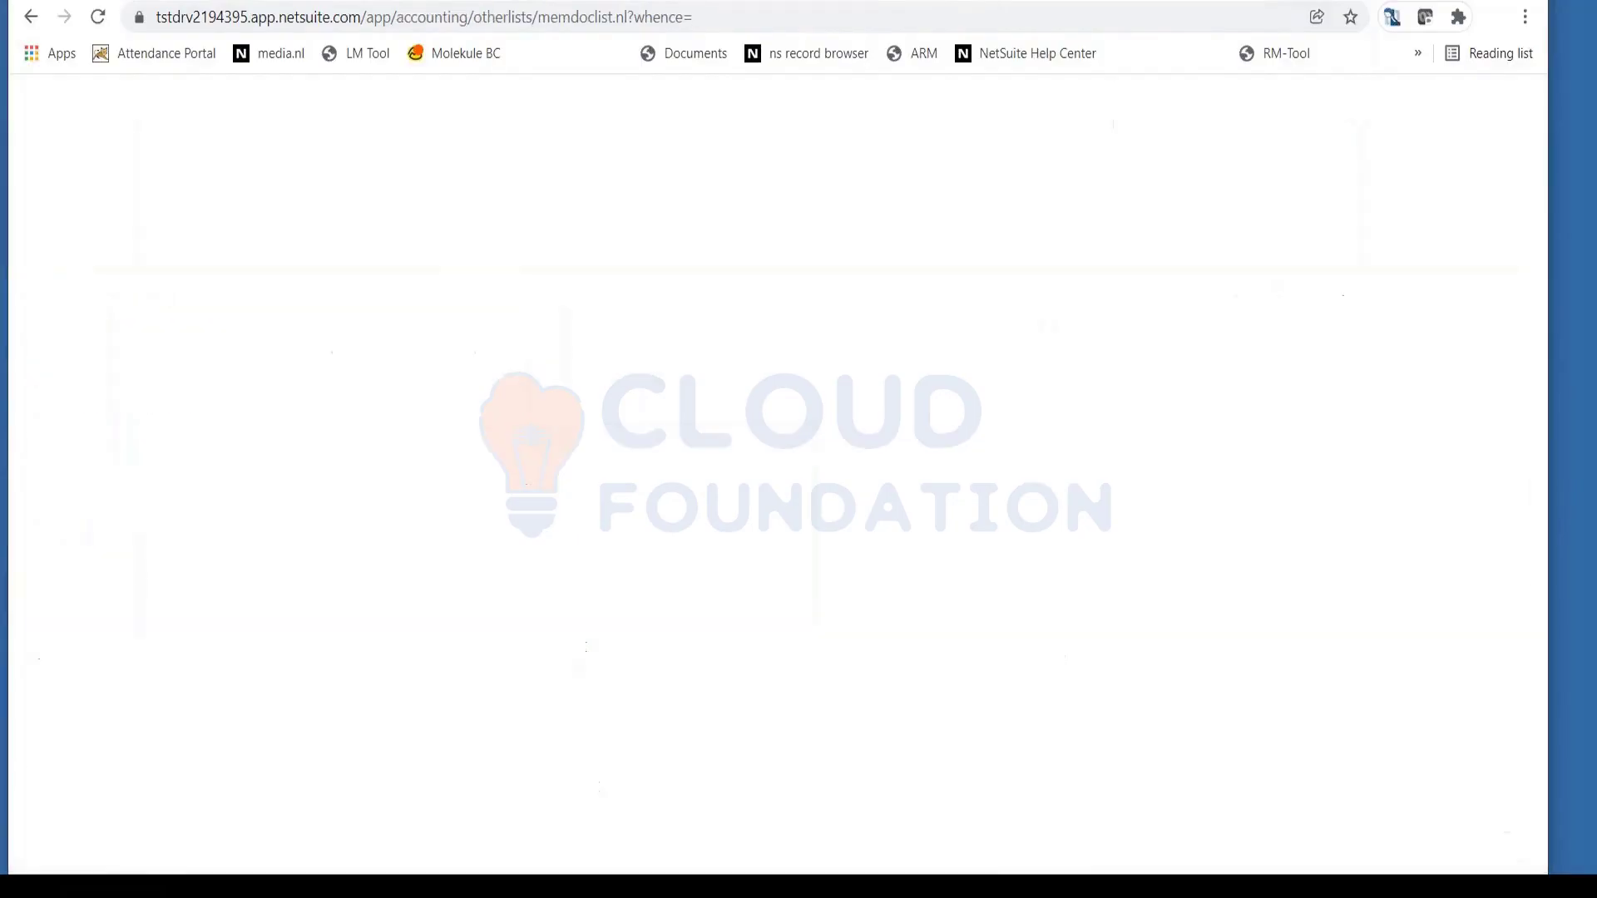
{"action": "mouse_move", "coordinate": [617, 172]}
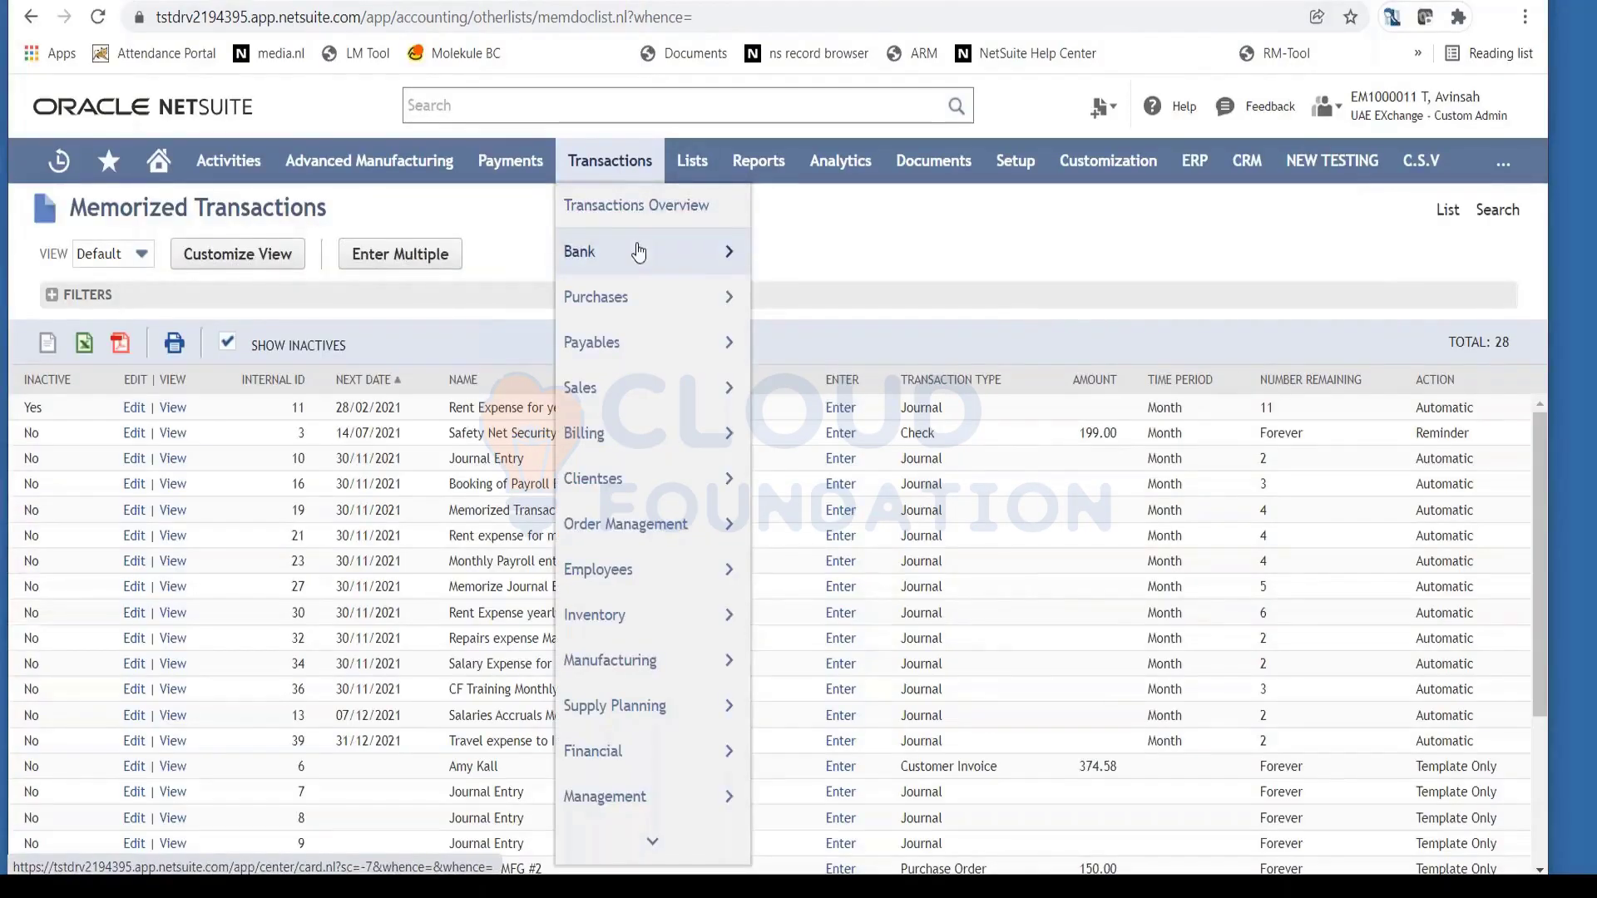
{"action": "mouse_move", "coordinate": [642, 251]}
{"action": "left_click", "coordinate": [894, 268]}
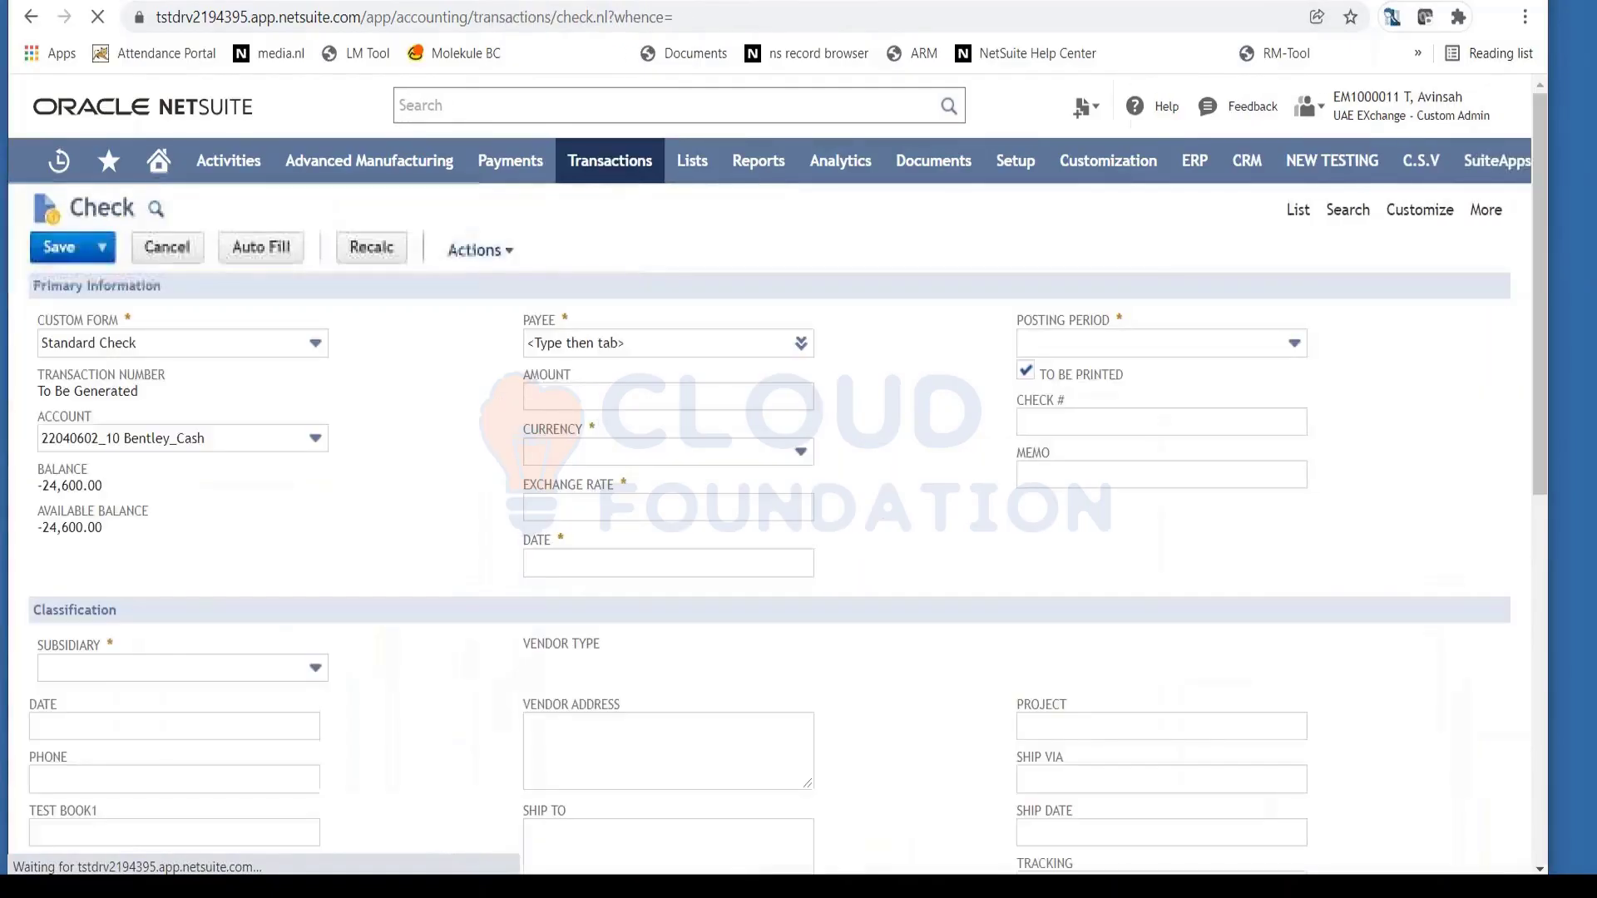
Look up the check's payee with %wert and choose the vendor WERTY
{"action": "left_click", "coordinate": [606, 334]}
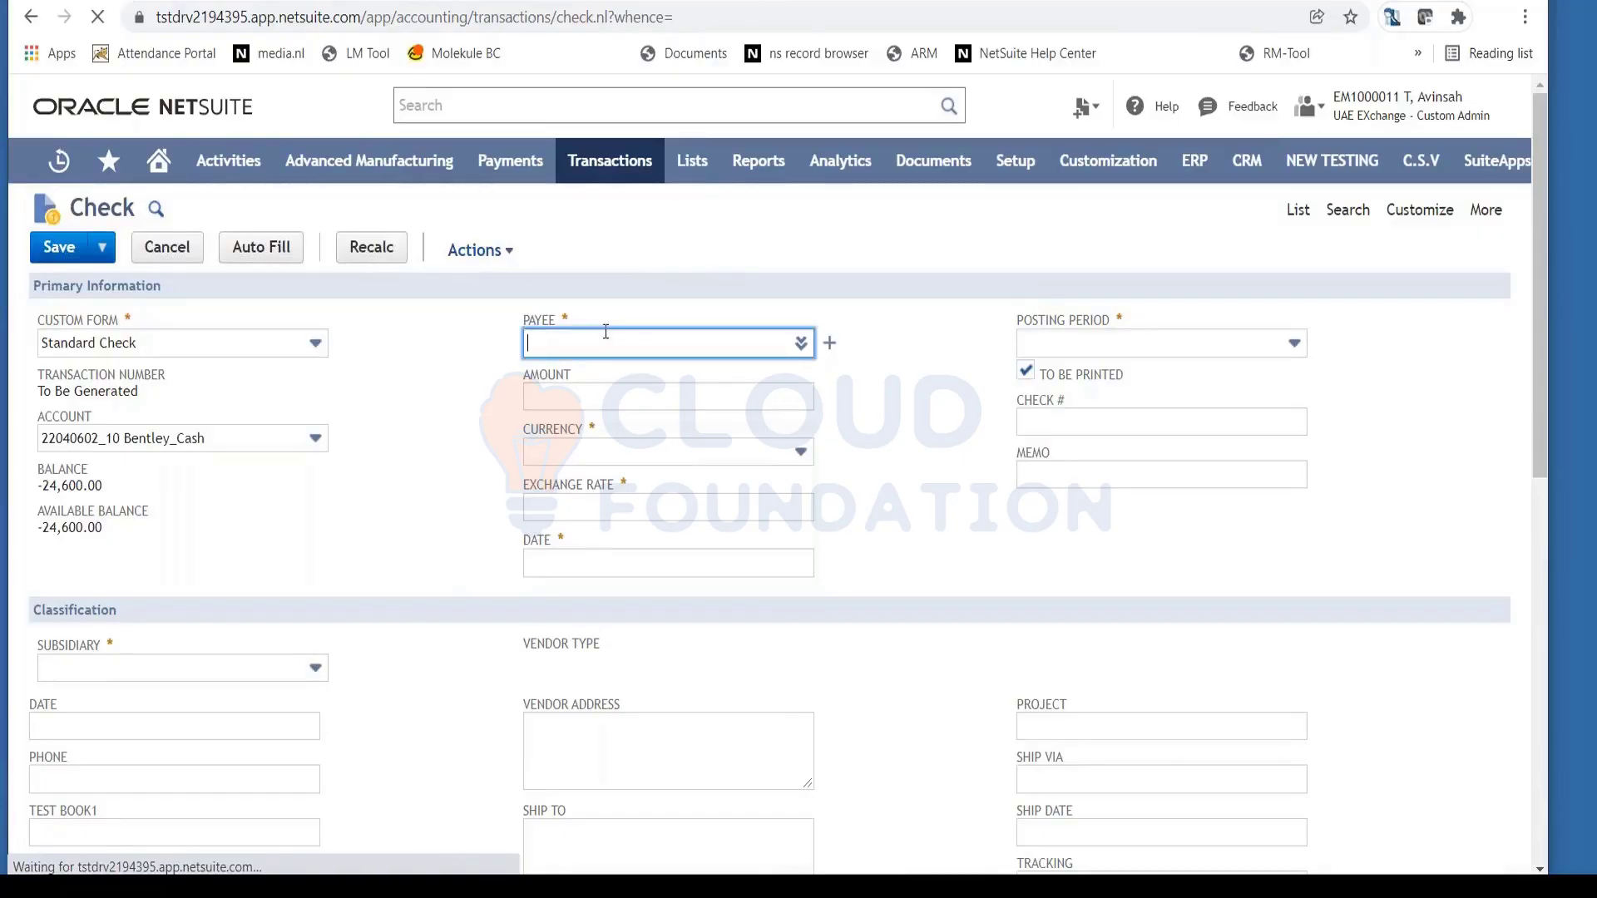
{"action": "type", "text": "%wert"}
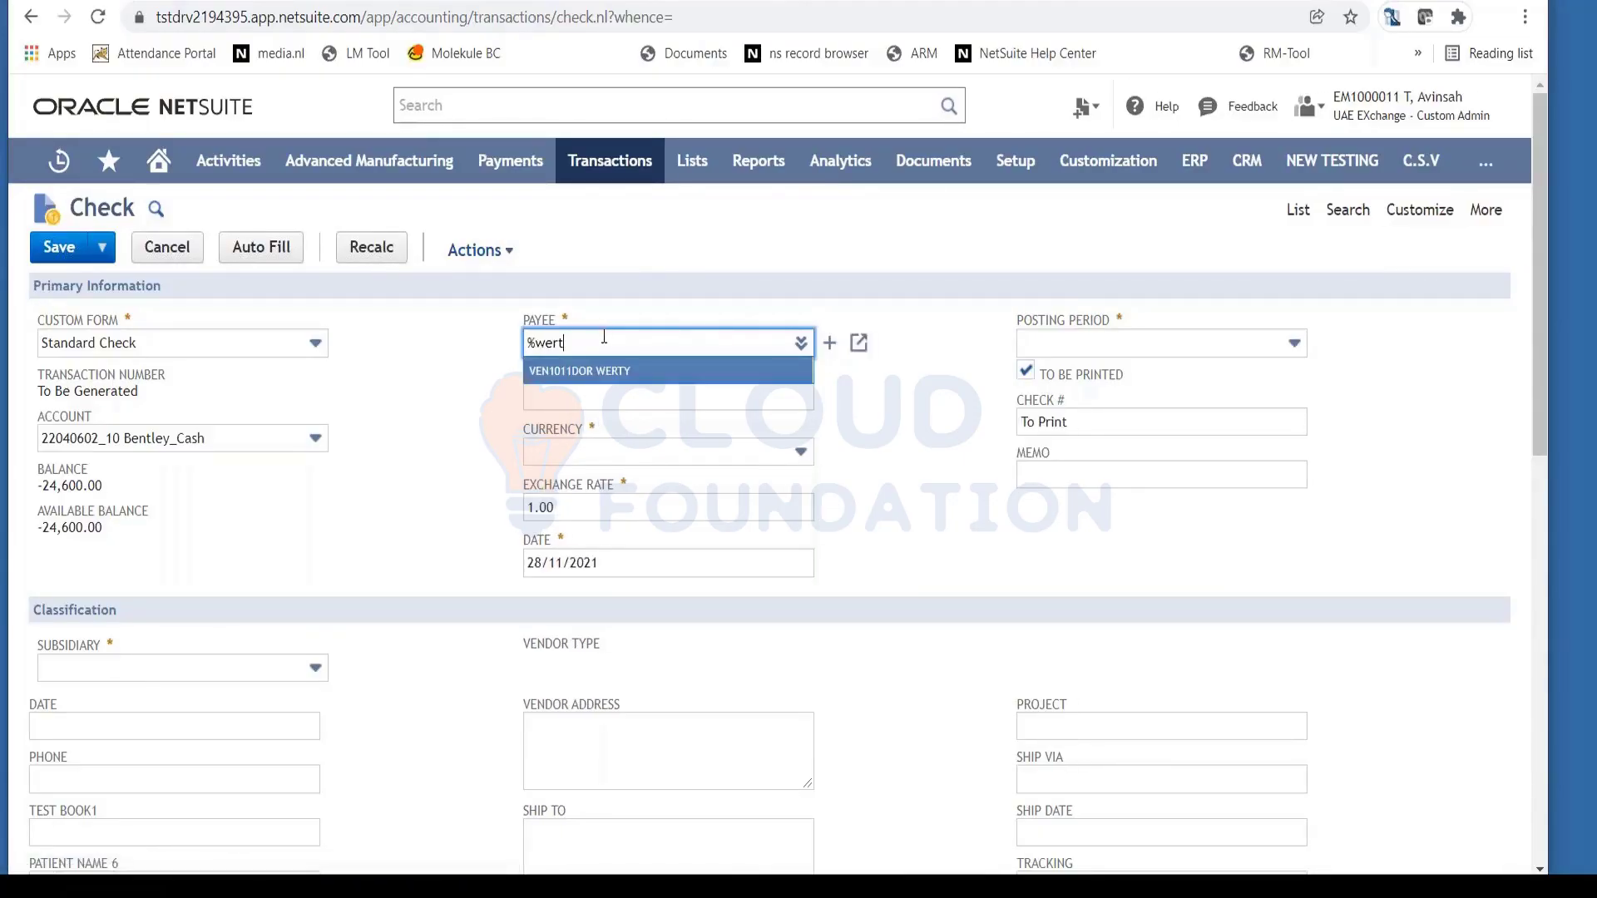
{"action": "left_click", "coordinate": [596, 366]}
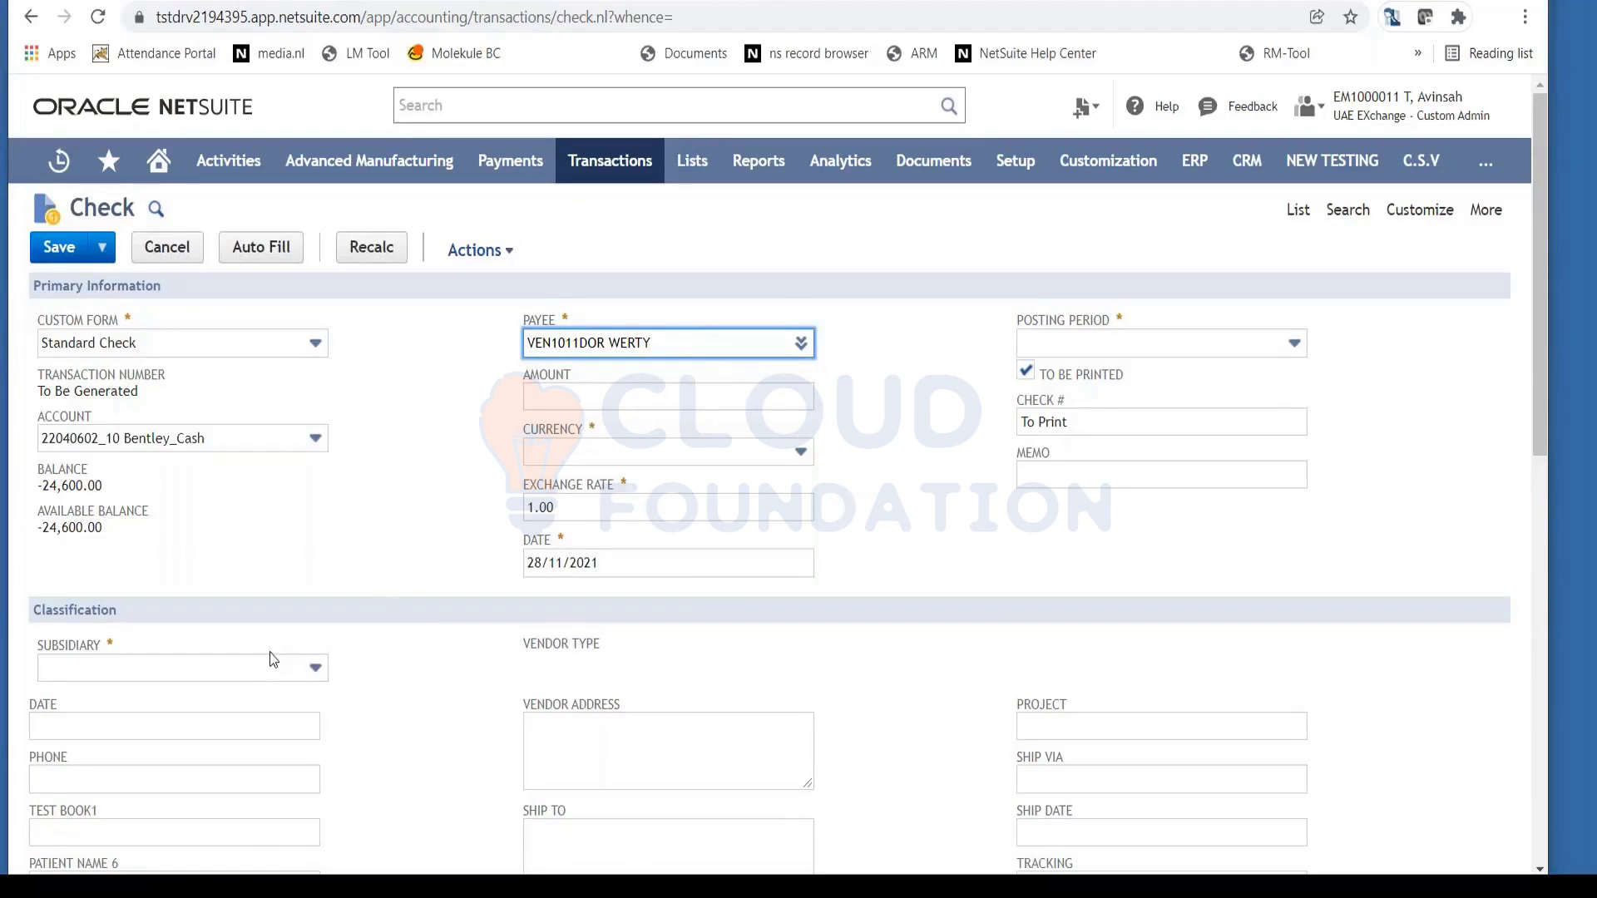
{"action": "left_click", "coordinate": [611, 406]}
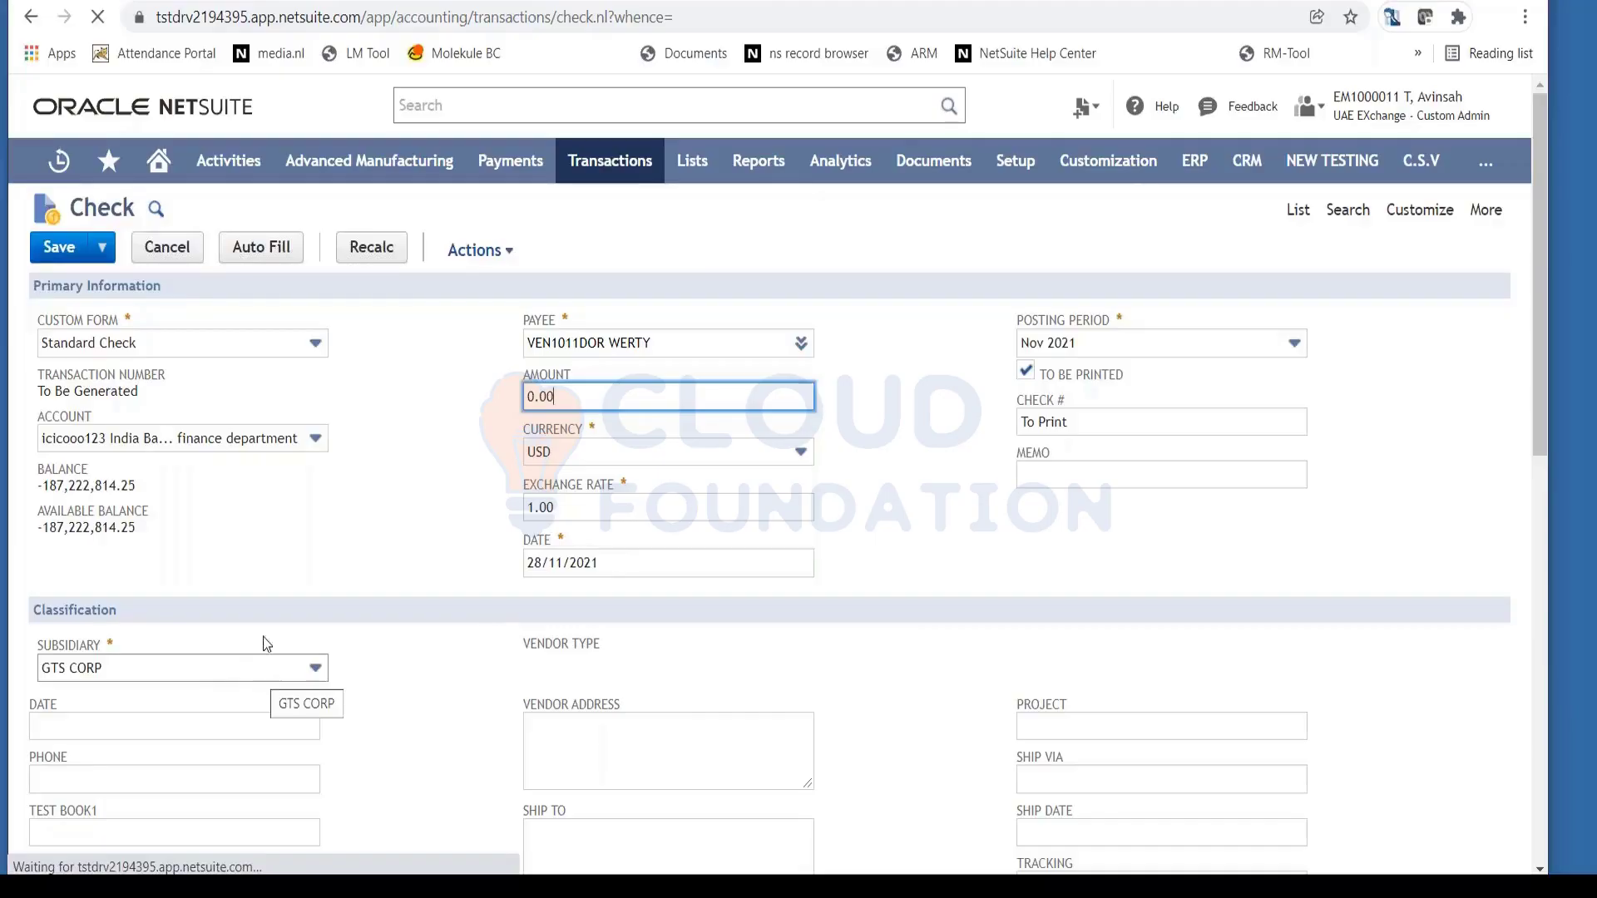
Set the check's account to Tata Bank Account and keep the check marked as to be printed
{"action": "left_click", "coordinate": [275, 447]}
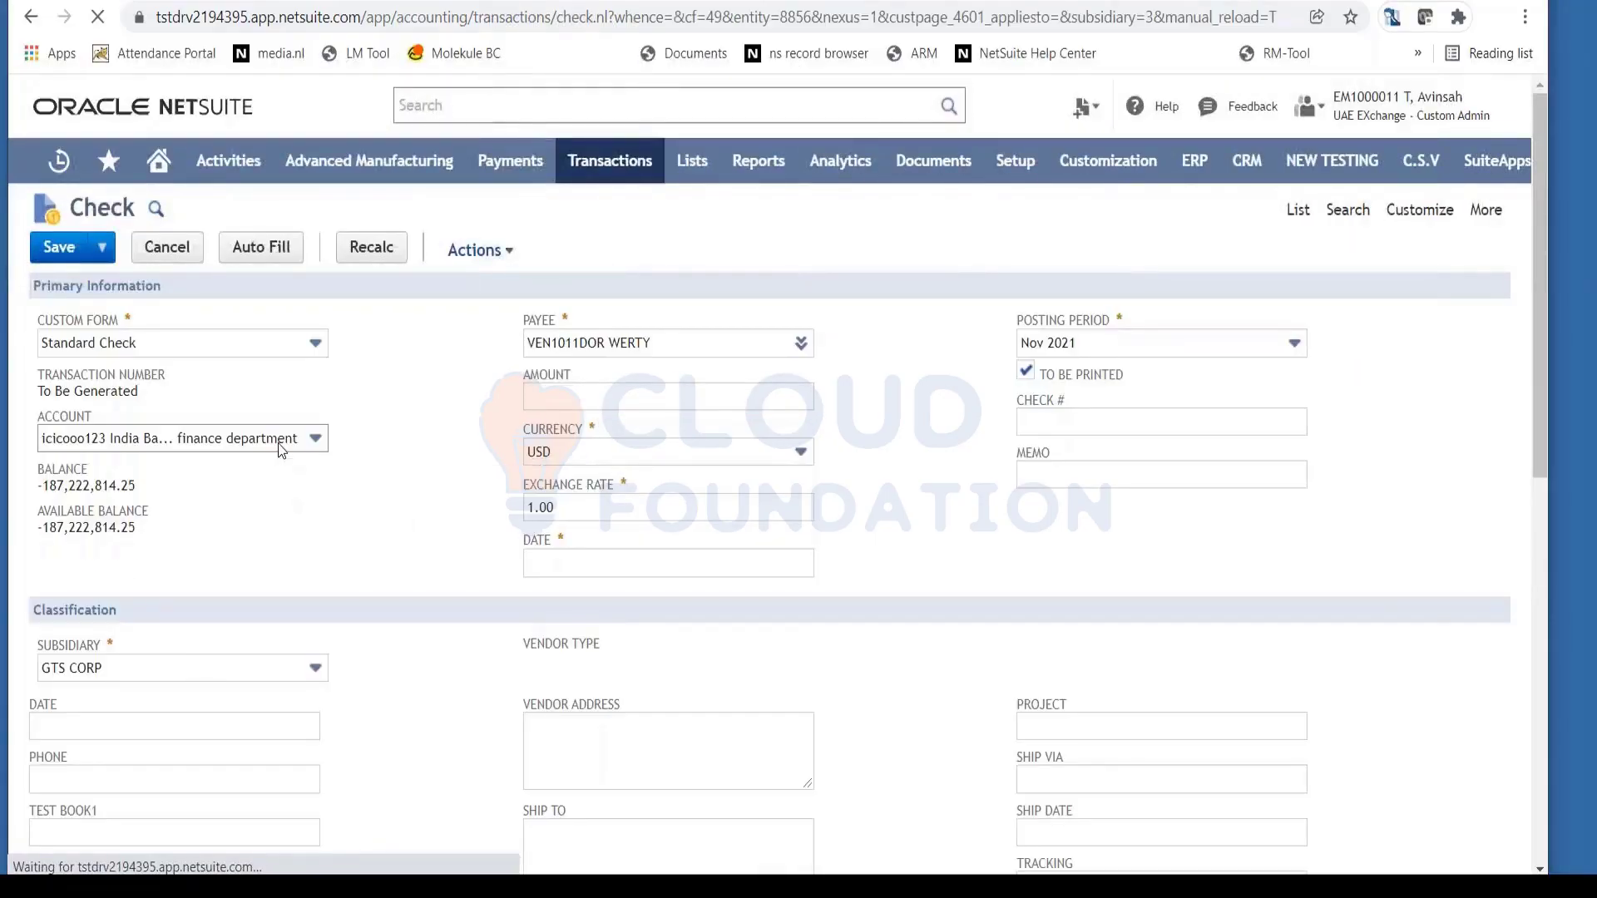
{"action": "left_click", "coordinate": [307, 444]}
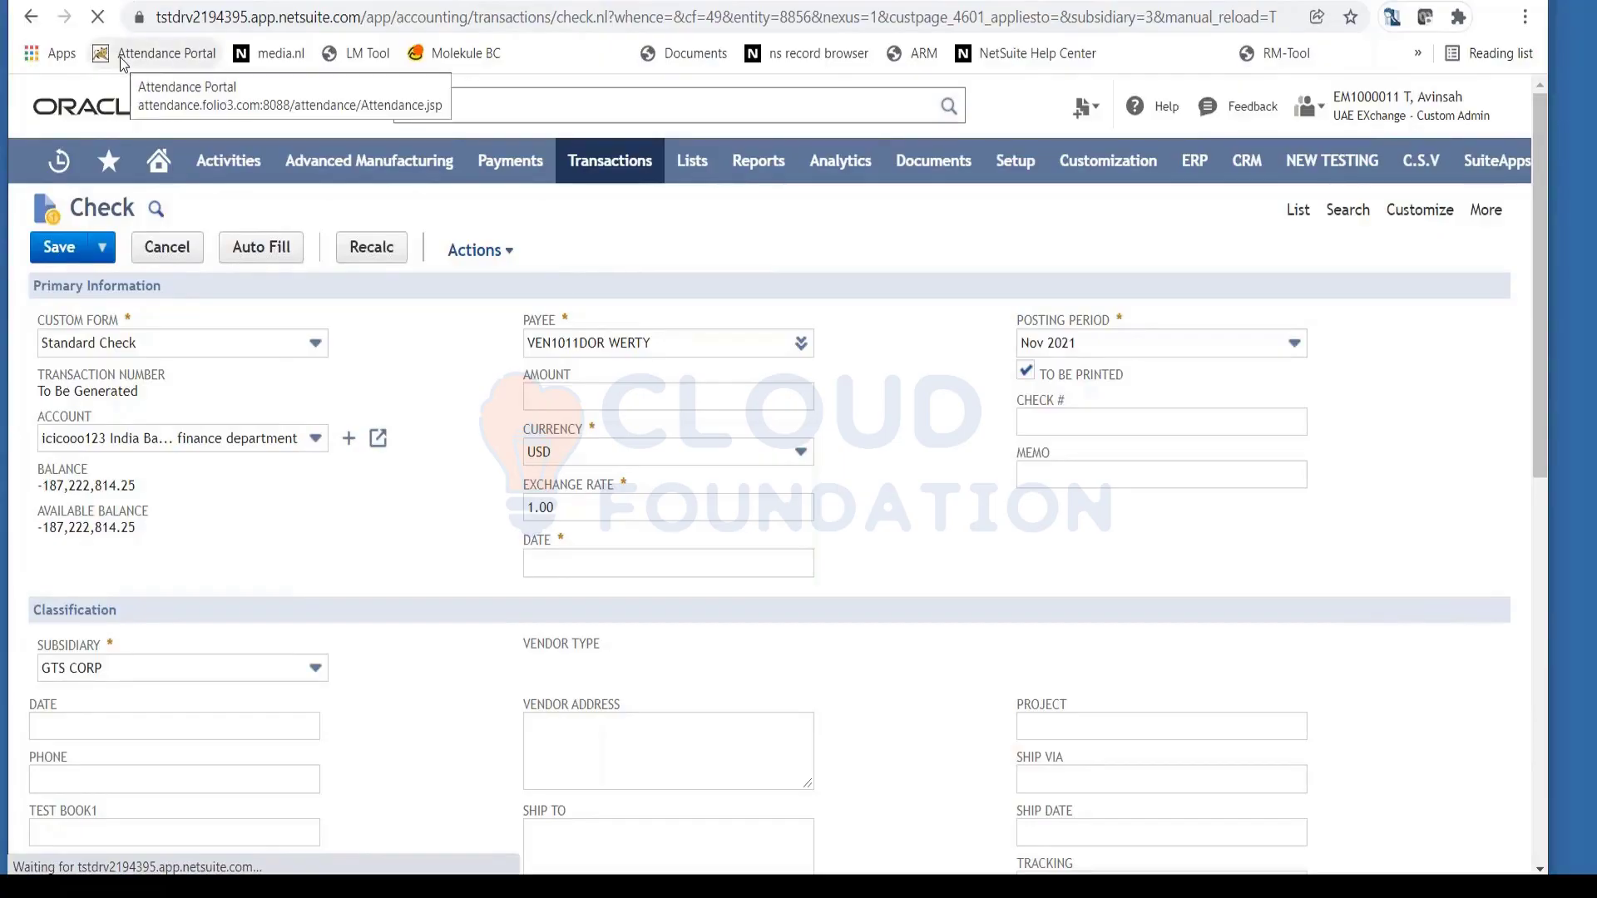
{"action": "left_click", "coordinate": [315, 438]}
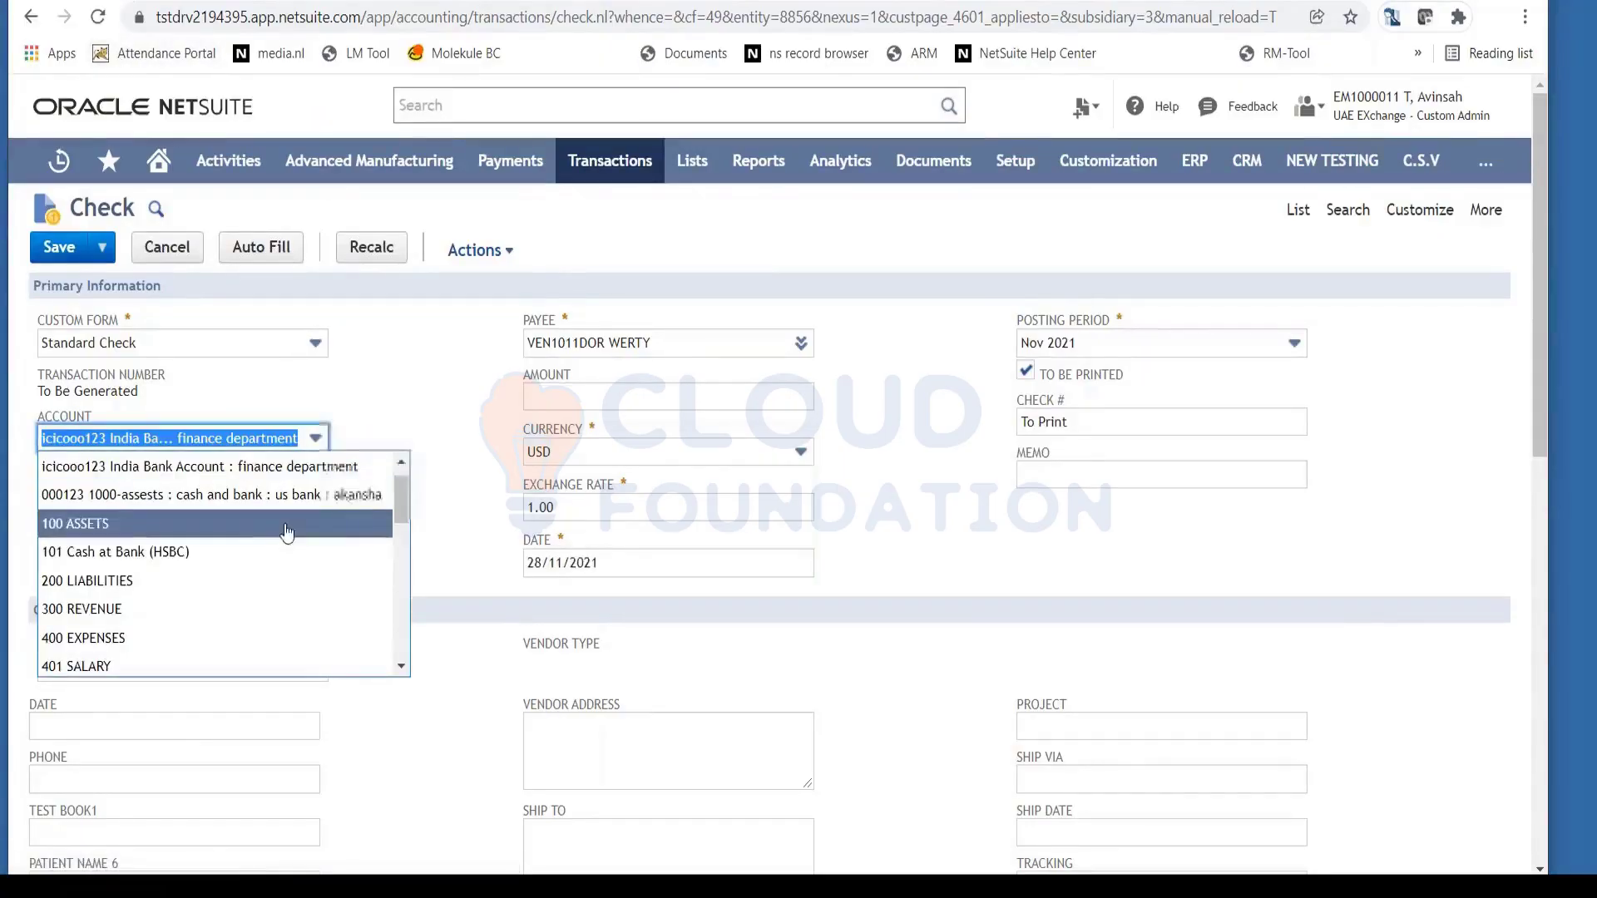
{"action": "left_click_drag", "start_coordinate": [402, 507], "coordinate": [426, 631]}
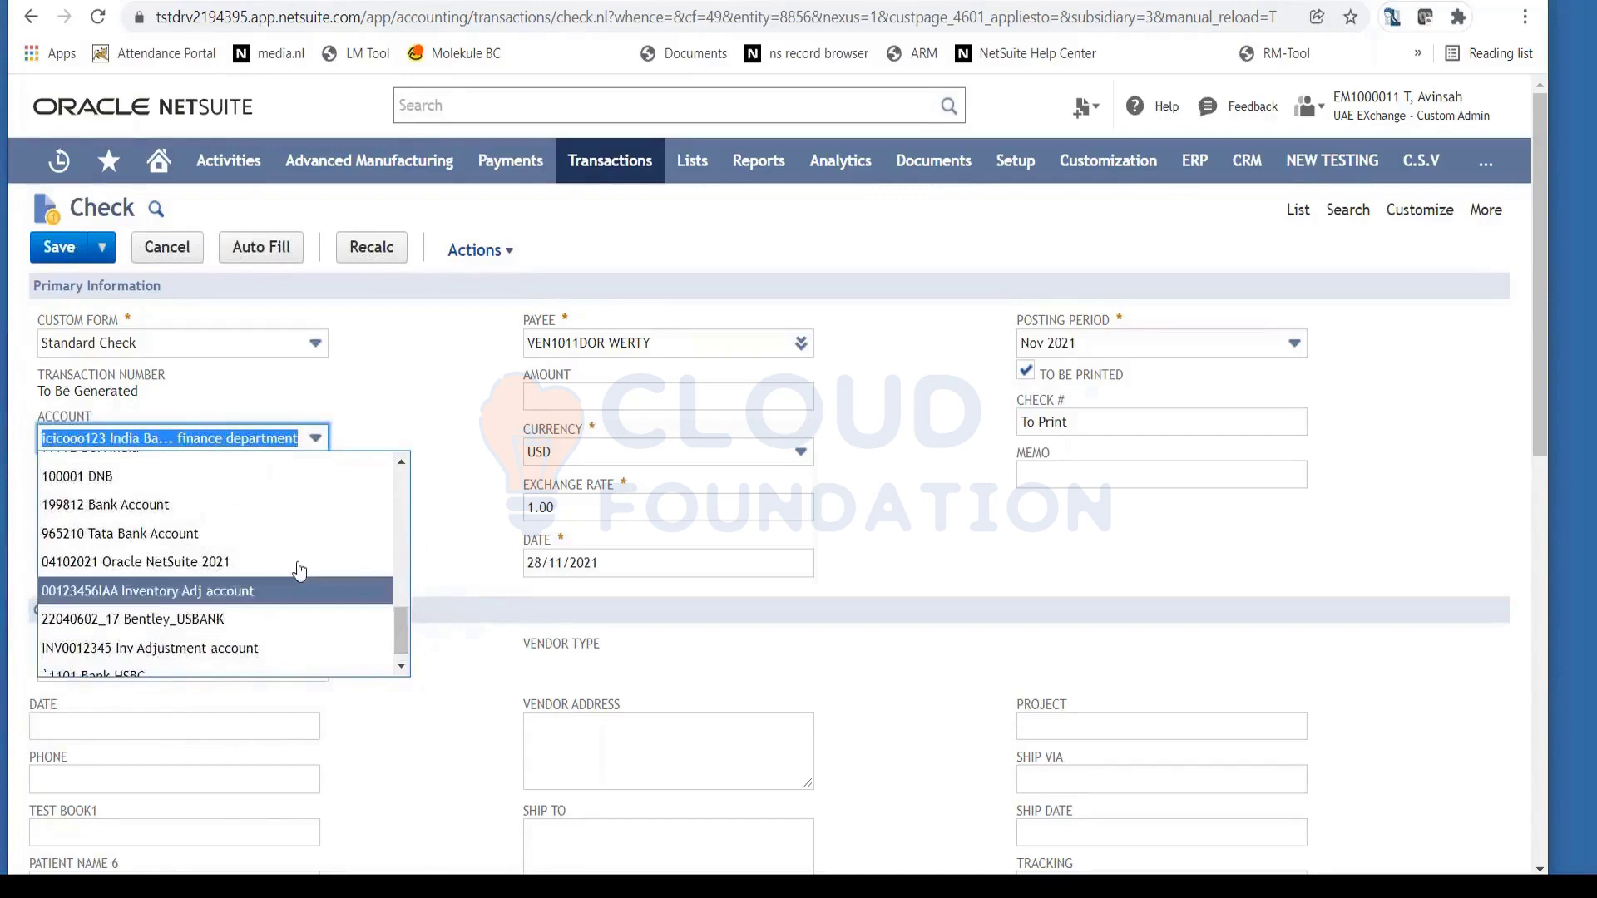
{"action": "left_click", "coordinate": [199, 538]}
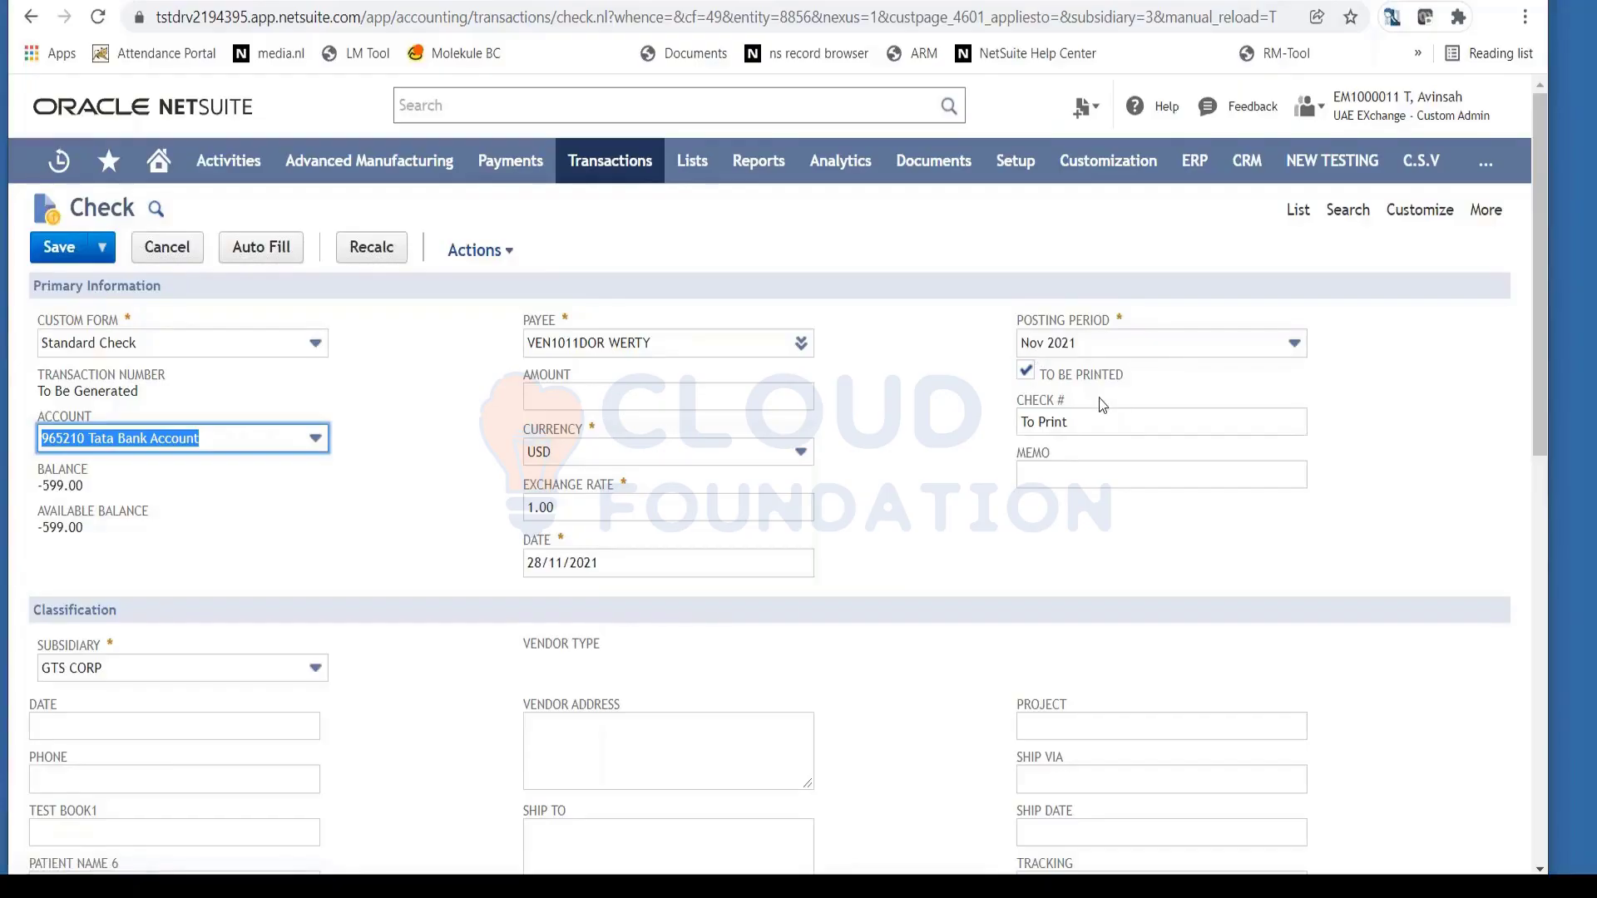
{"action": "left_click", "coordinate": [1026, 373]}
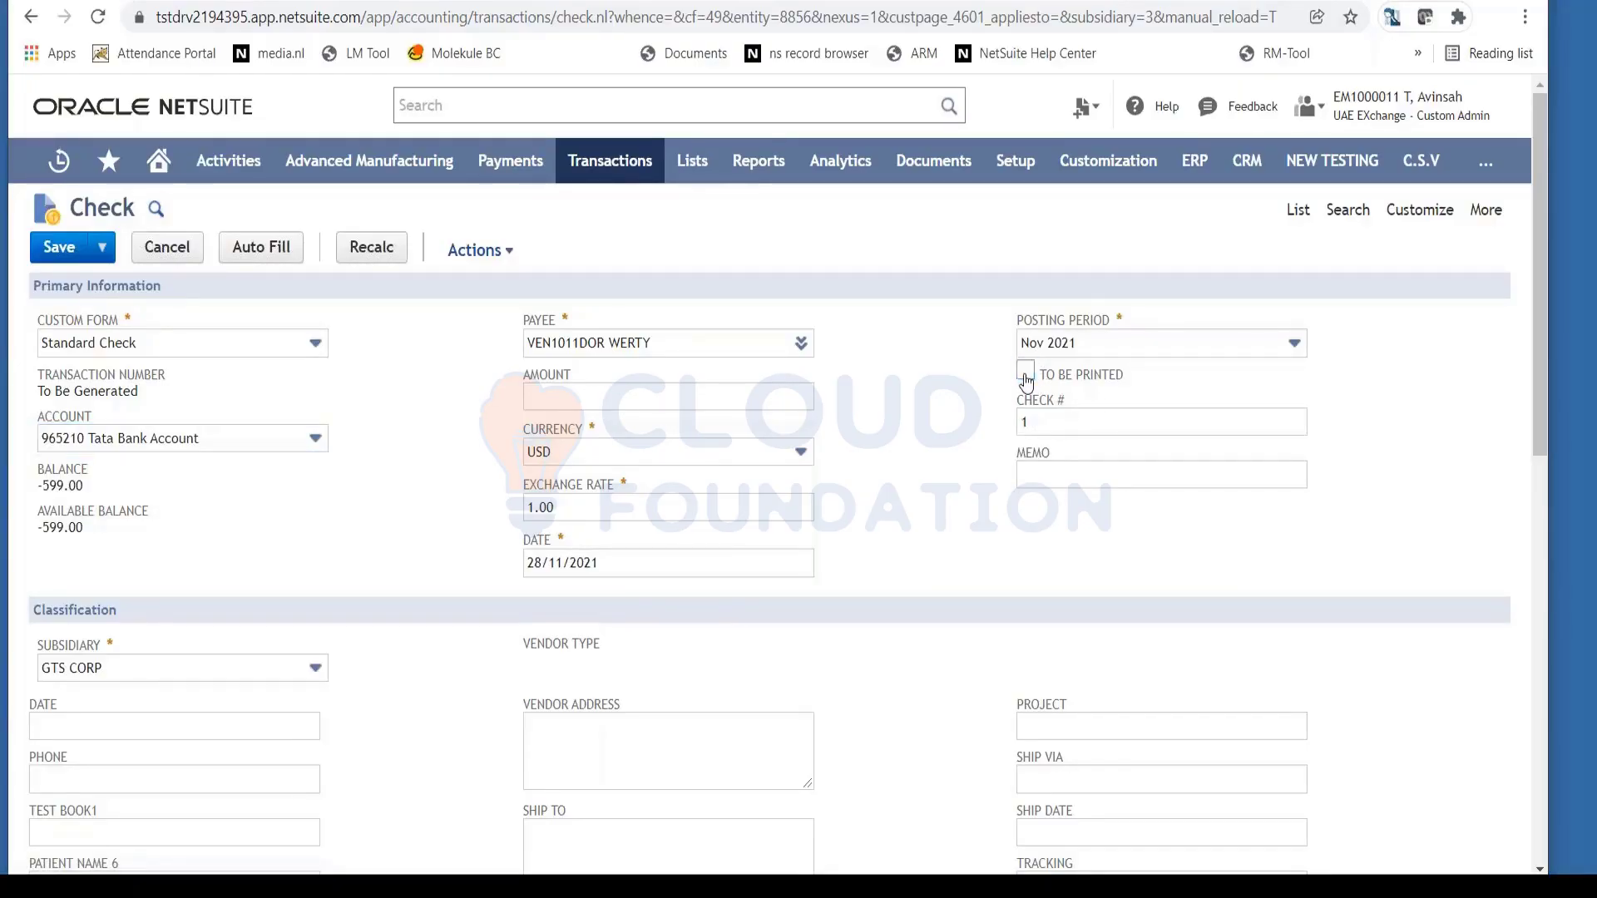
{"action": "left_click", "coordinate": [1025, 373]}
Review the check form's classification and custom fields down to the expense and item lines
{"action": "scroll", "coordinate": [824, 647], "scroll_direction": "down", "scroll_amount": 10}
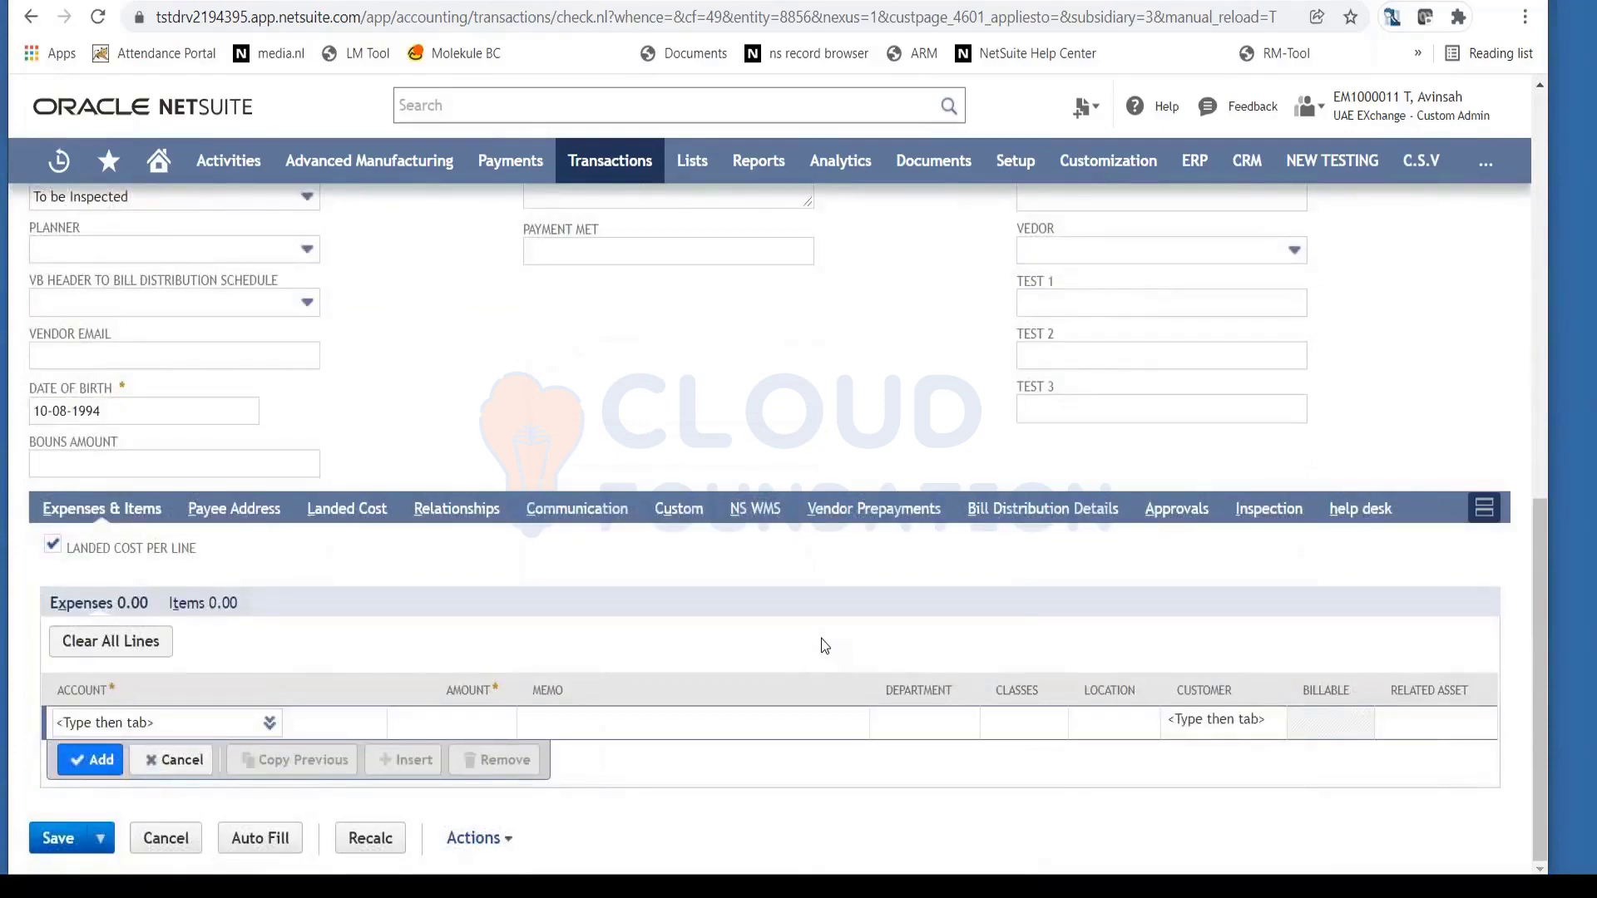
{"action": "scroll", "coordinate": [821, 637], "scroll_direction": "up", "scroll_amount": 10}
{"action": "scroll", "coordinate": [793, 675], "scroll_direction": "down", "scroll_amount": 5}
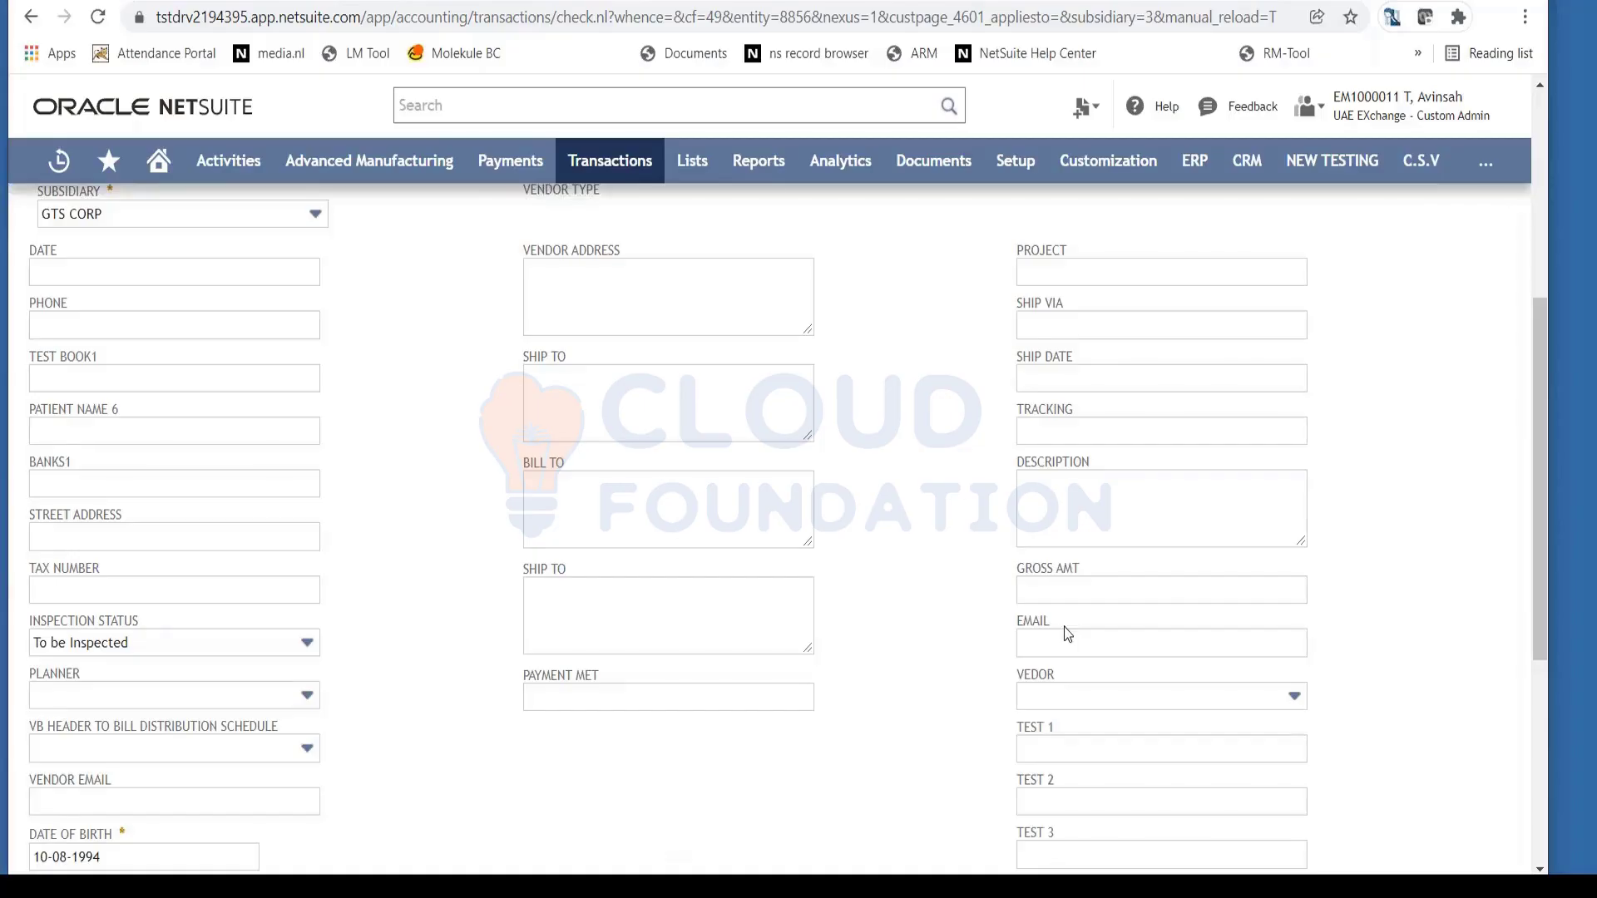
{"action": "scroll", "coordinate": [1063, 629], "scroll_direction": "up", "scroll_amount": 5}
{"action": "scroll", "coordinate": [1049, 646], "scroll_direction": "down", "scroll_amount": 4}
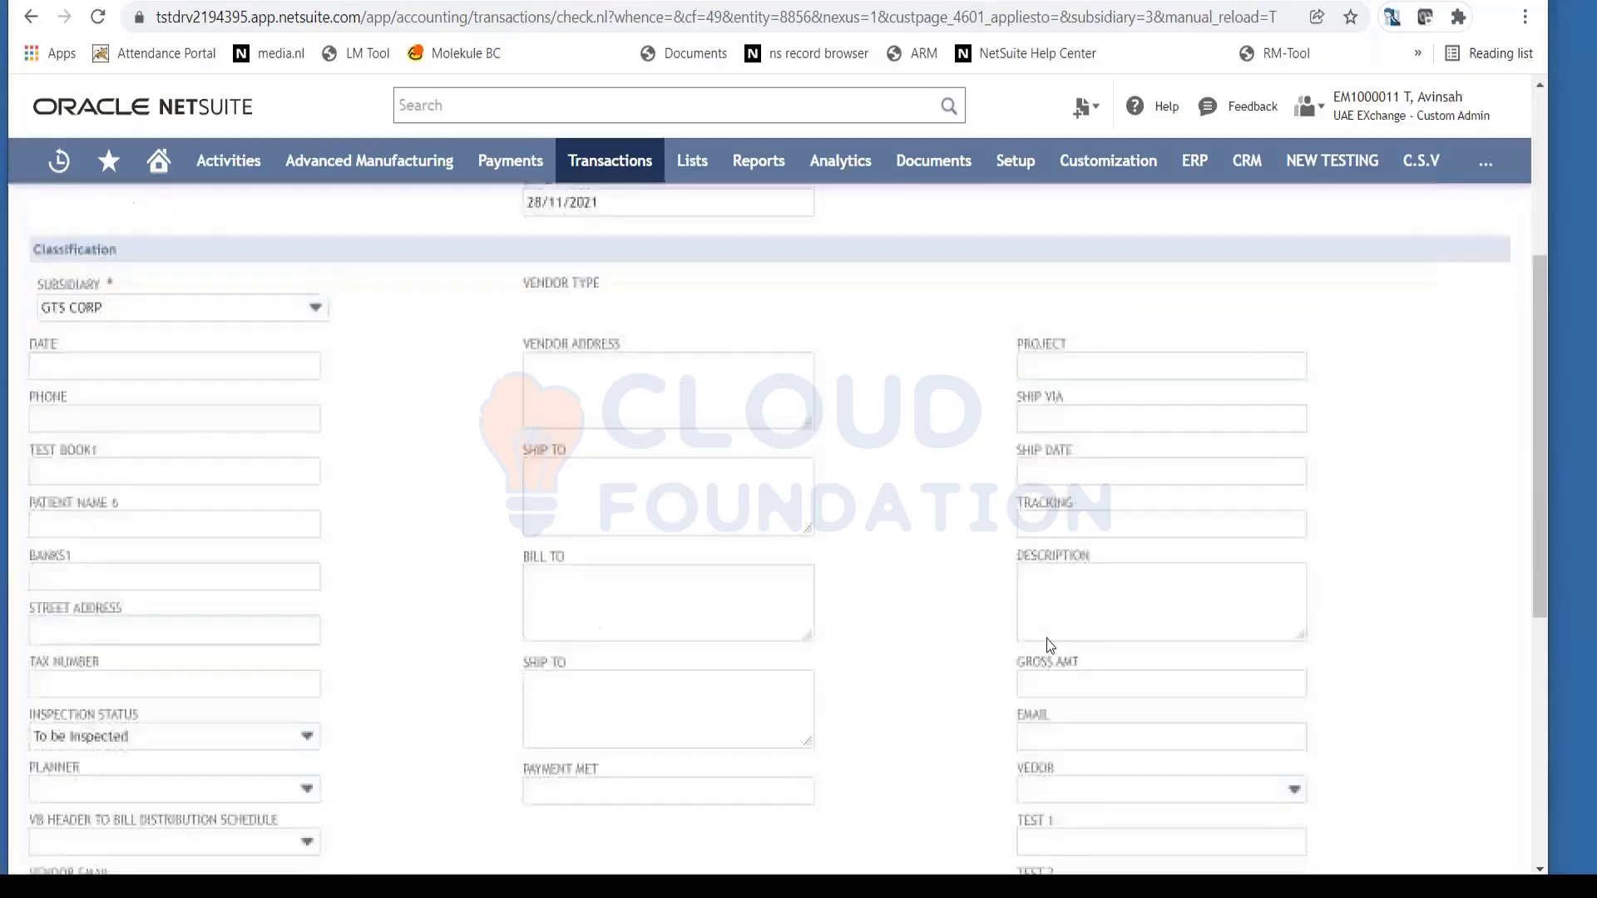
{"action": "scroll", "coordinate": [1052, 640], "scroll_direction": "down", "scroll_amount": 1}
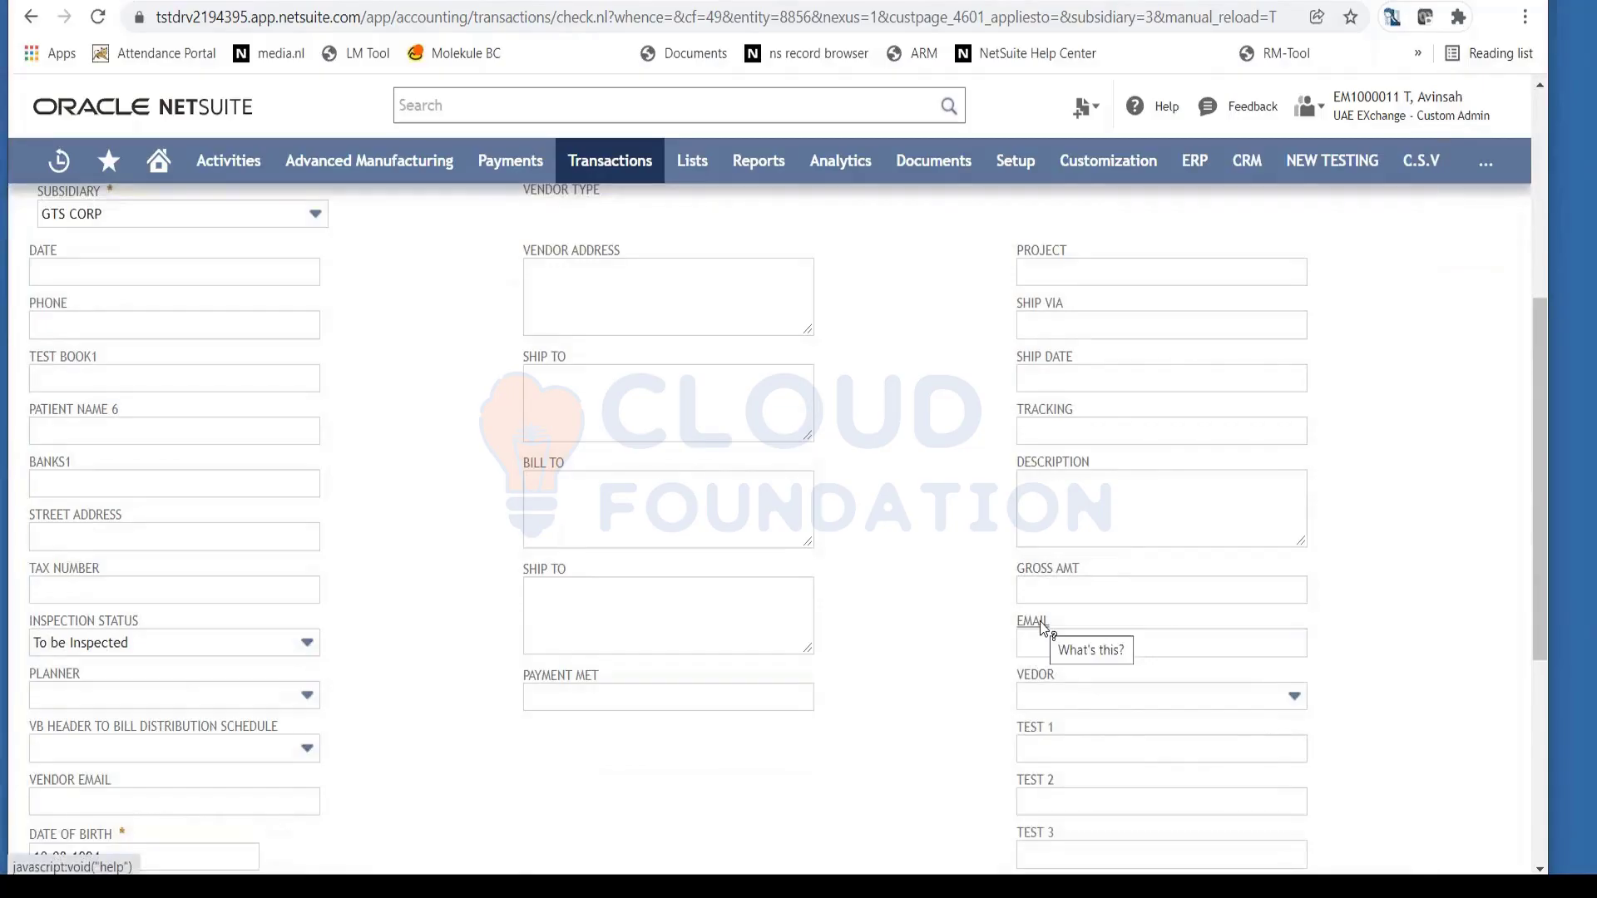
{"action": "scroll", "coordinate": [1008, 599], "scroll_direction": "down", "scroll_amount": 5}
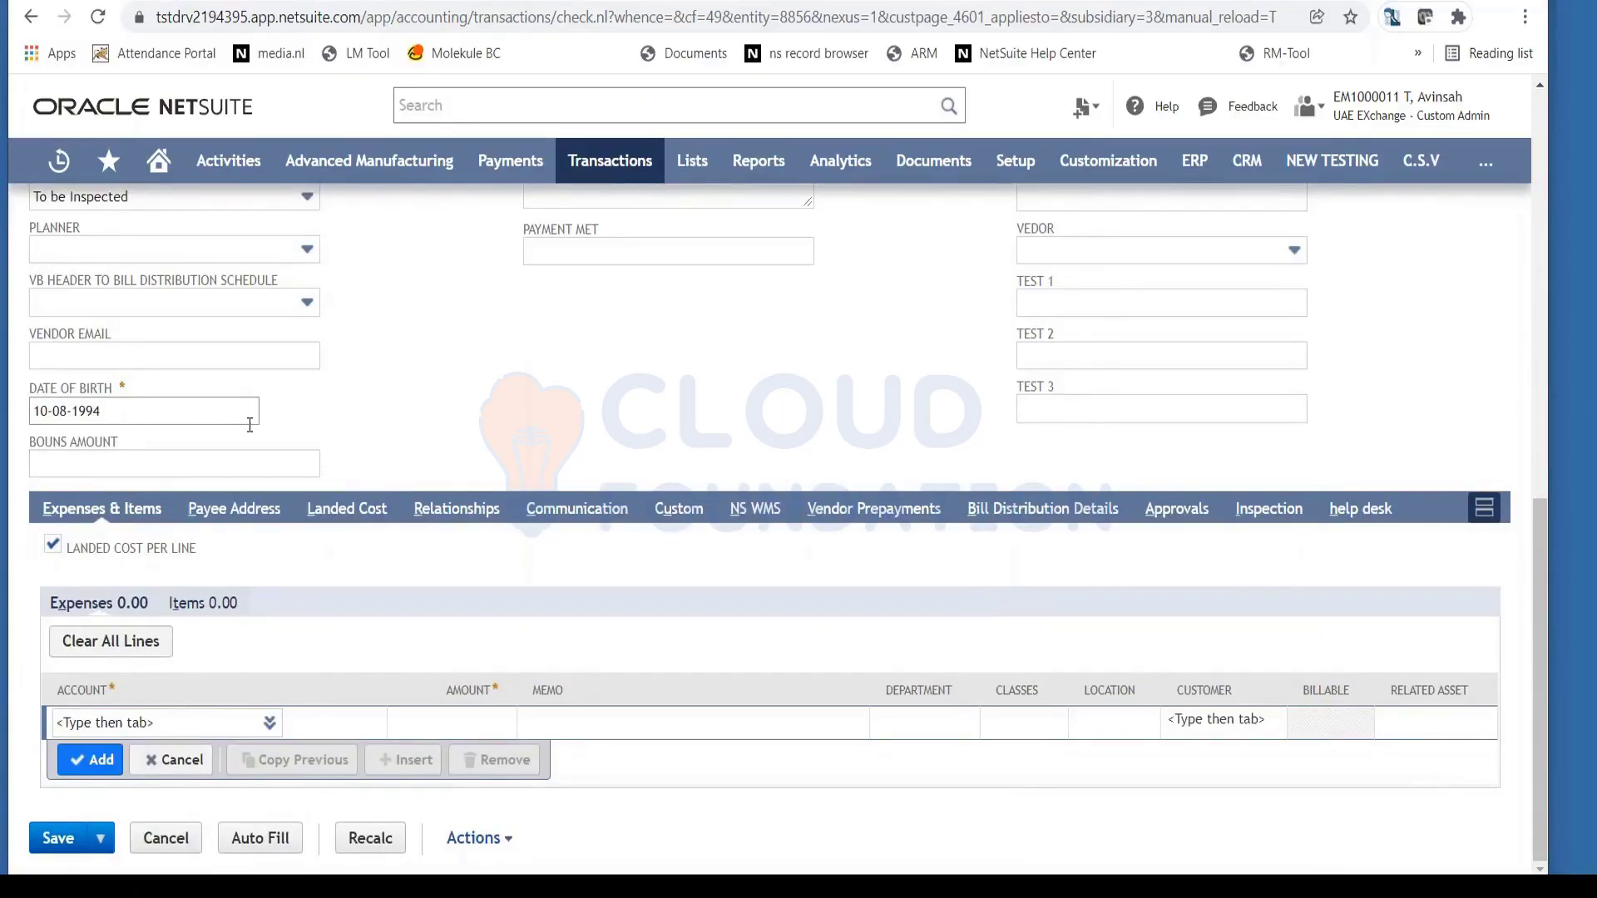
{"action": "scroll", "coordinate": [461, 469], "scroll_direction": "up", "scroll_amount": 3}
{"action": "scroll", "coordinate": [463, 466], "scroll_direction": "up", "scroll_amount": 2}
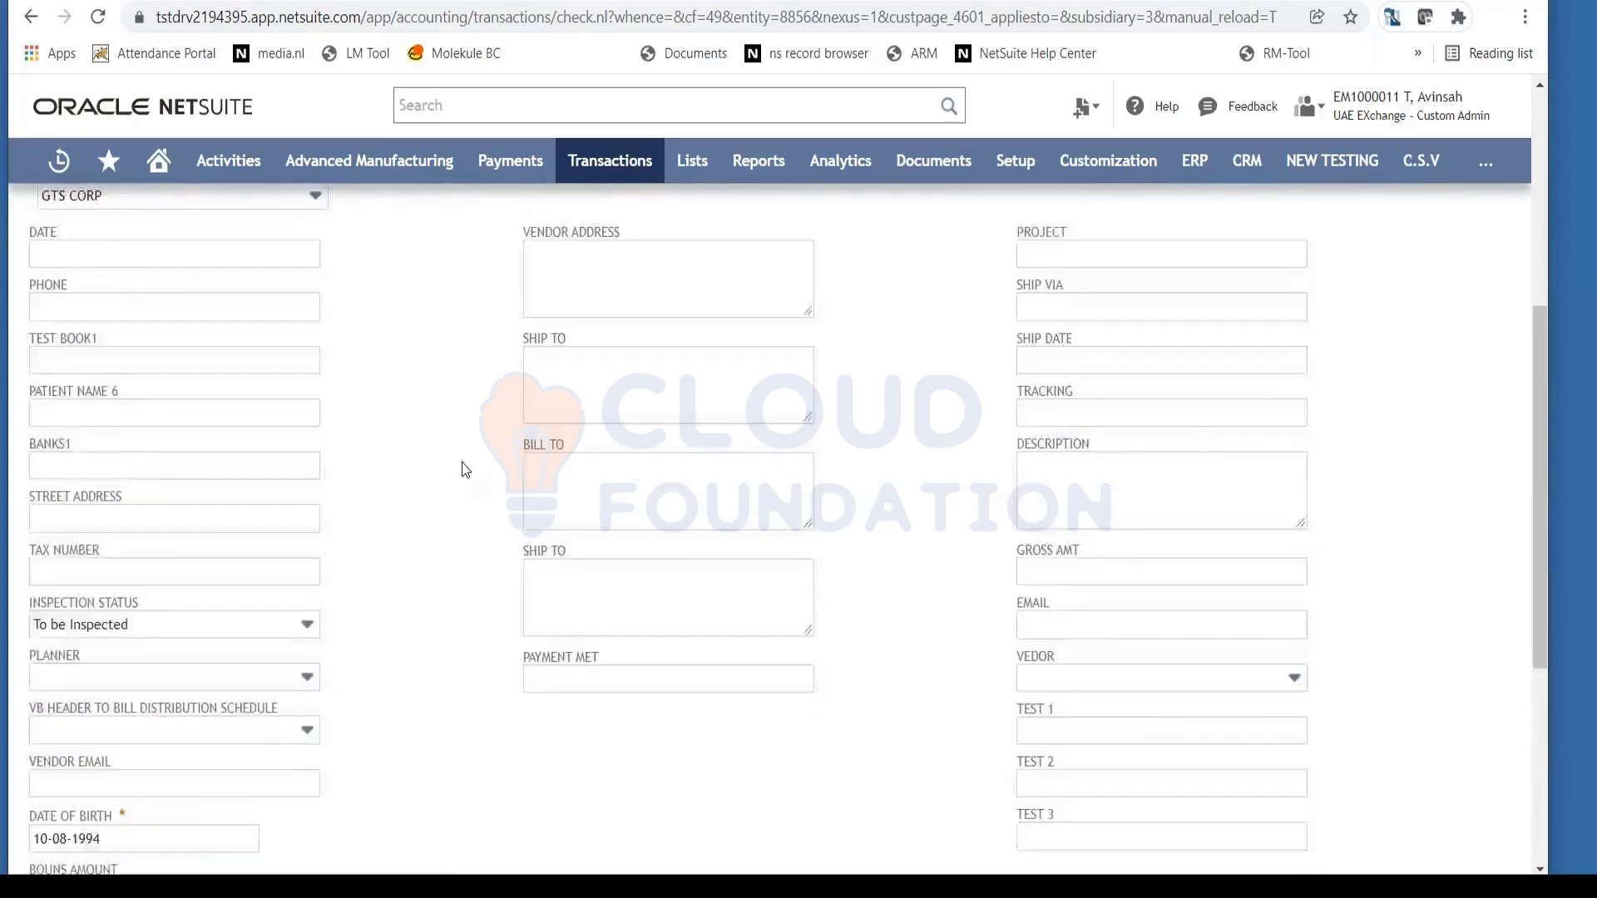
{"action": "scroll", "coordinate": [461, 466], "scroll_direction": "down", "scroll_amount": 5}
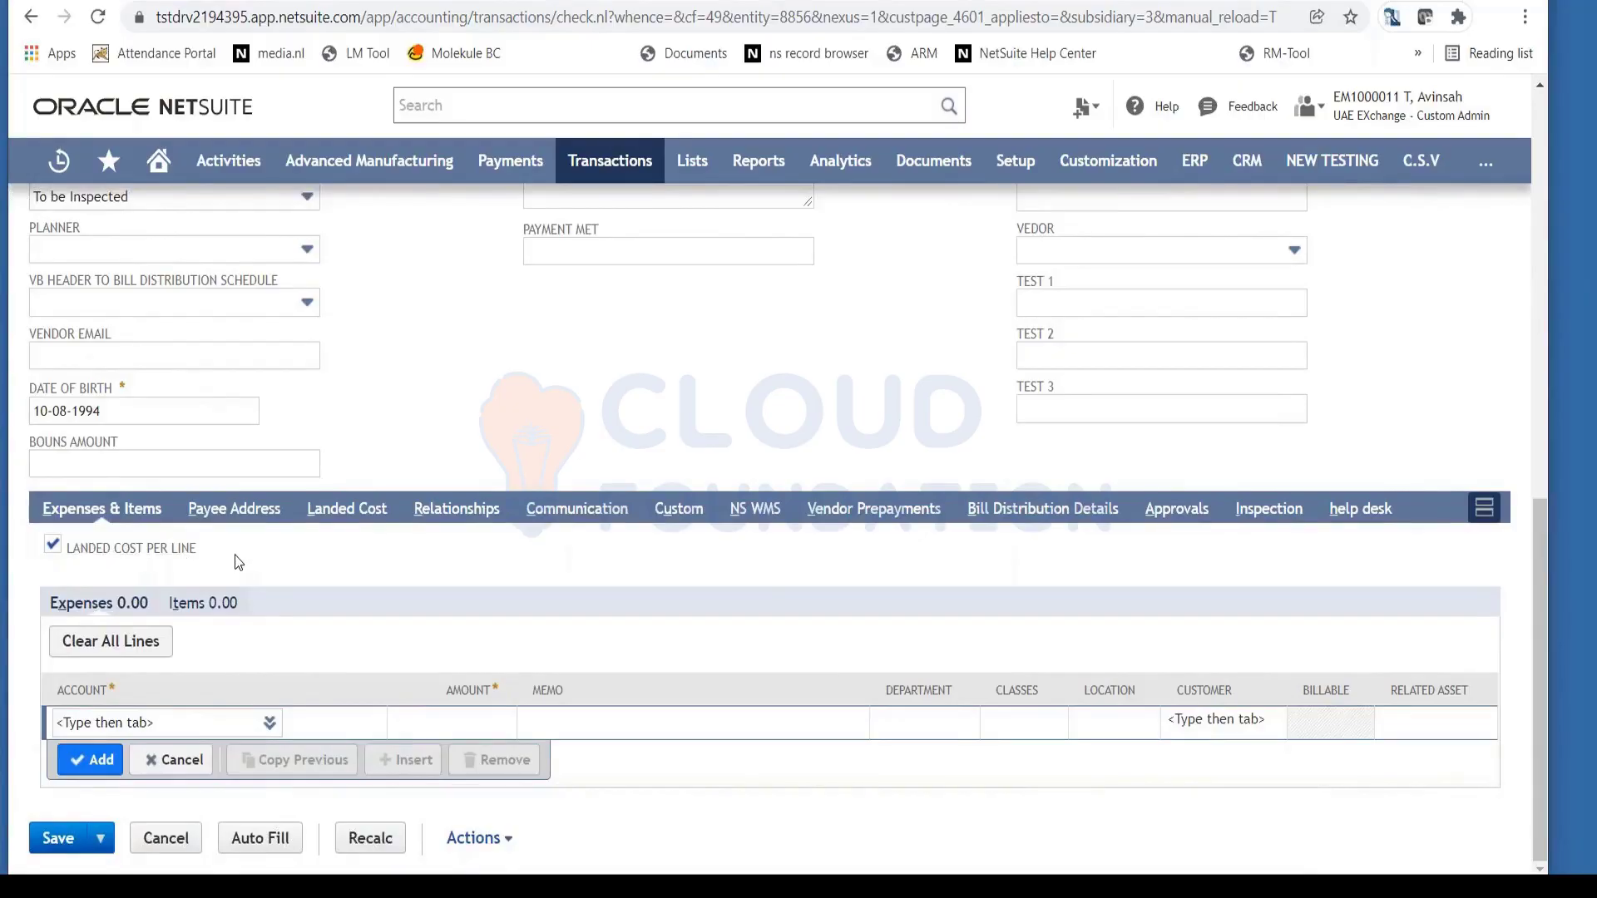
Start an expense line with the Expense-type account 6400 General and Administrative : Telephone Expense and an amount of 400
{"action": "left_click", "coordinate": [270, 724]}
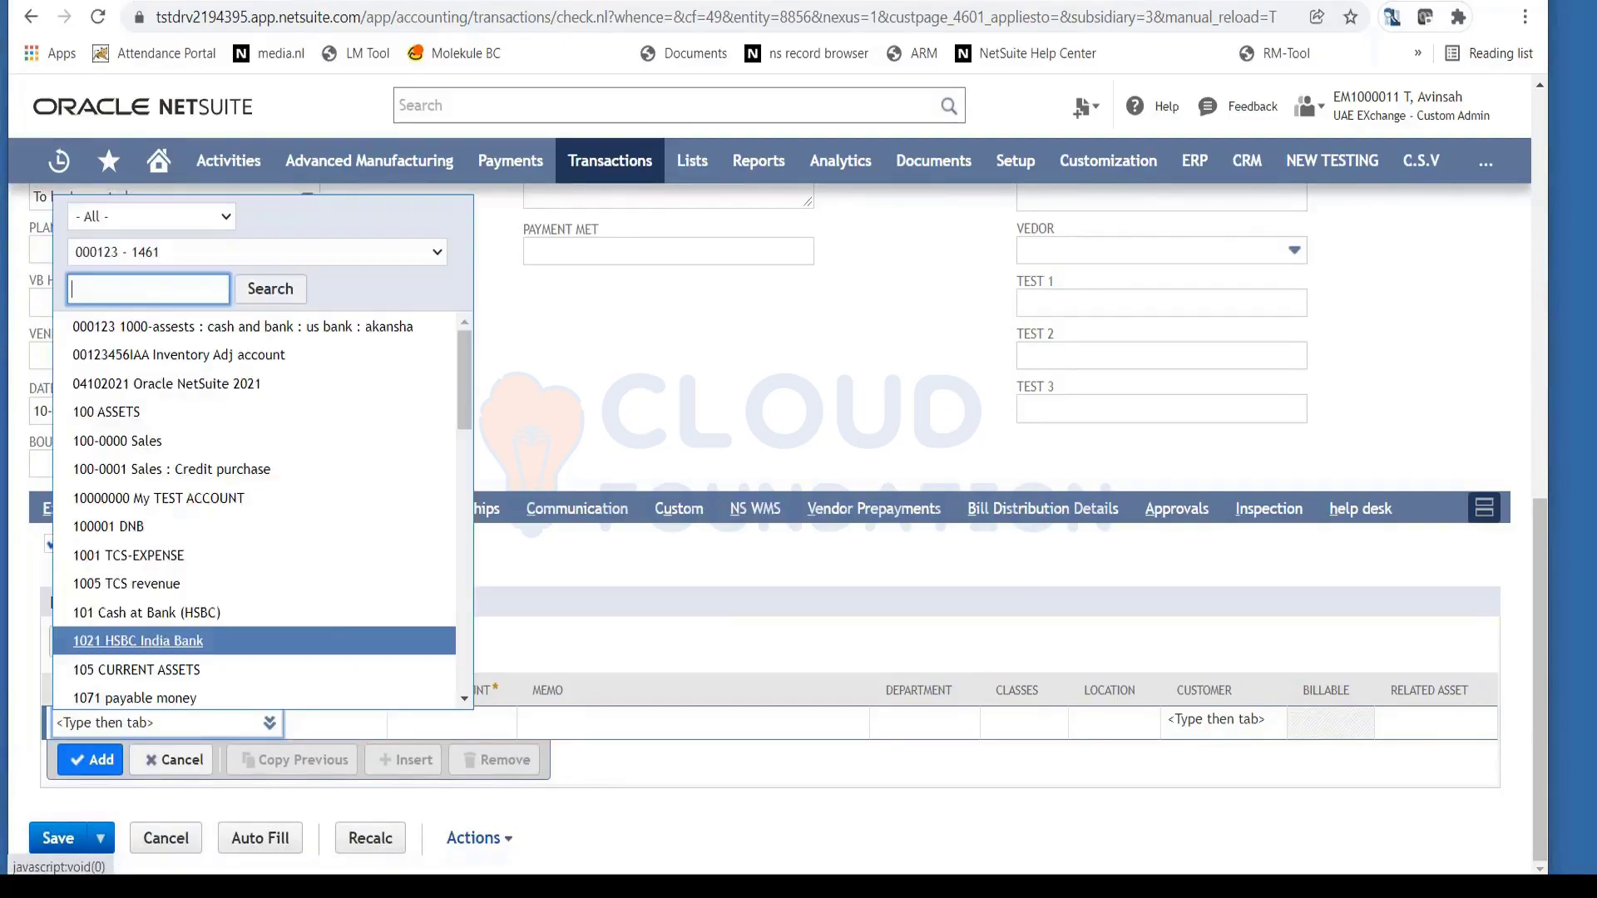
{"action": "scroll", "coordinate": [296, 464], "scroll_direction": "down", "scroll_amount": 10}
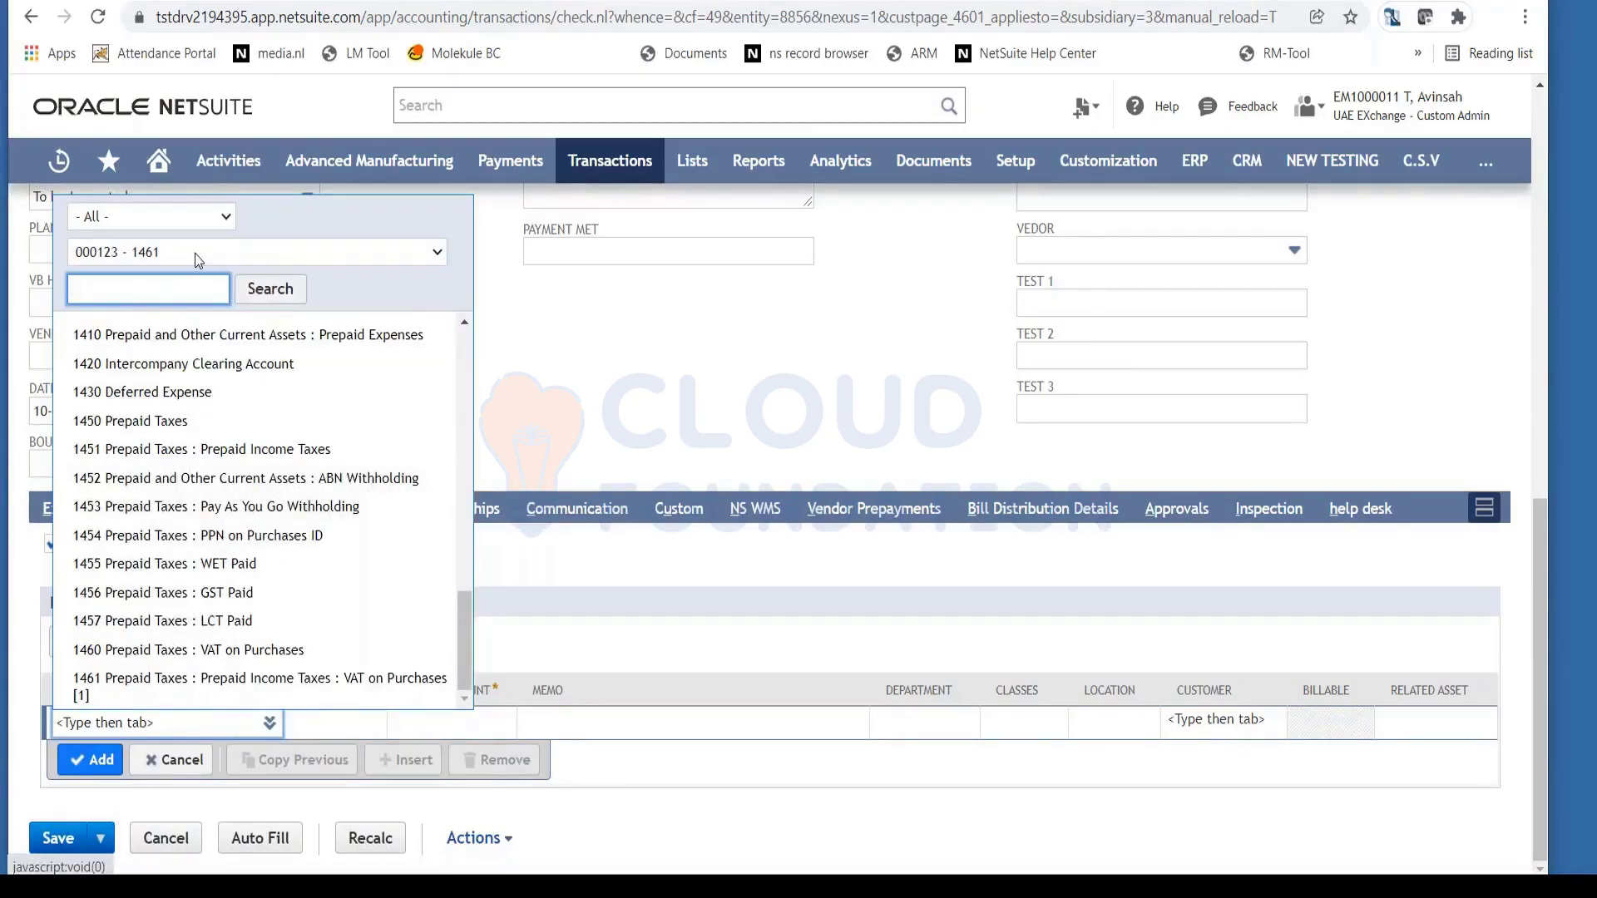
{"action": "left_click", "coordinate": [190, 217]}
{"action": "left_click", "coordinate": [170, 260]}
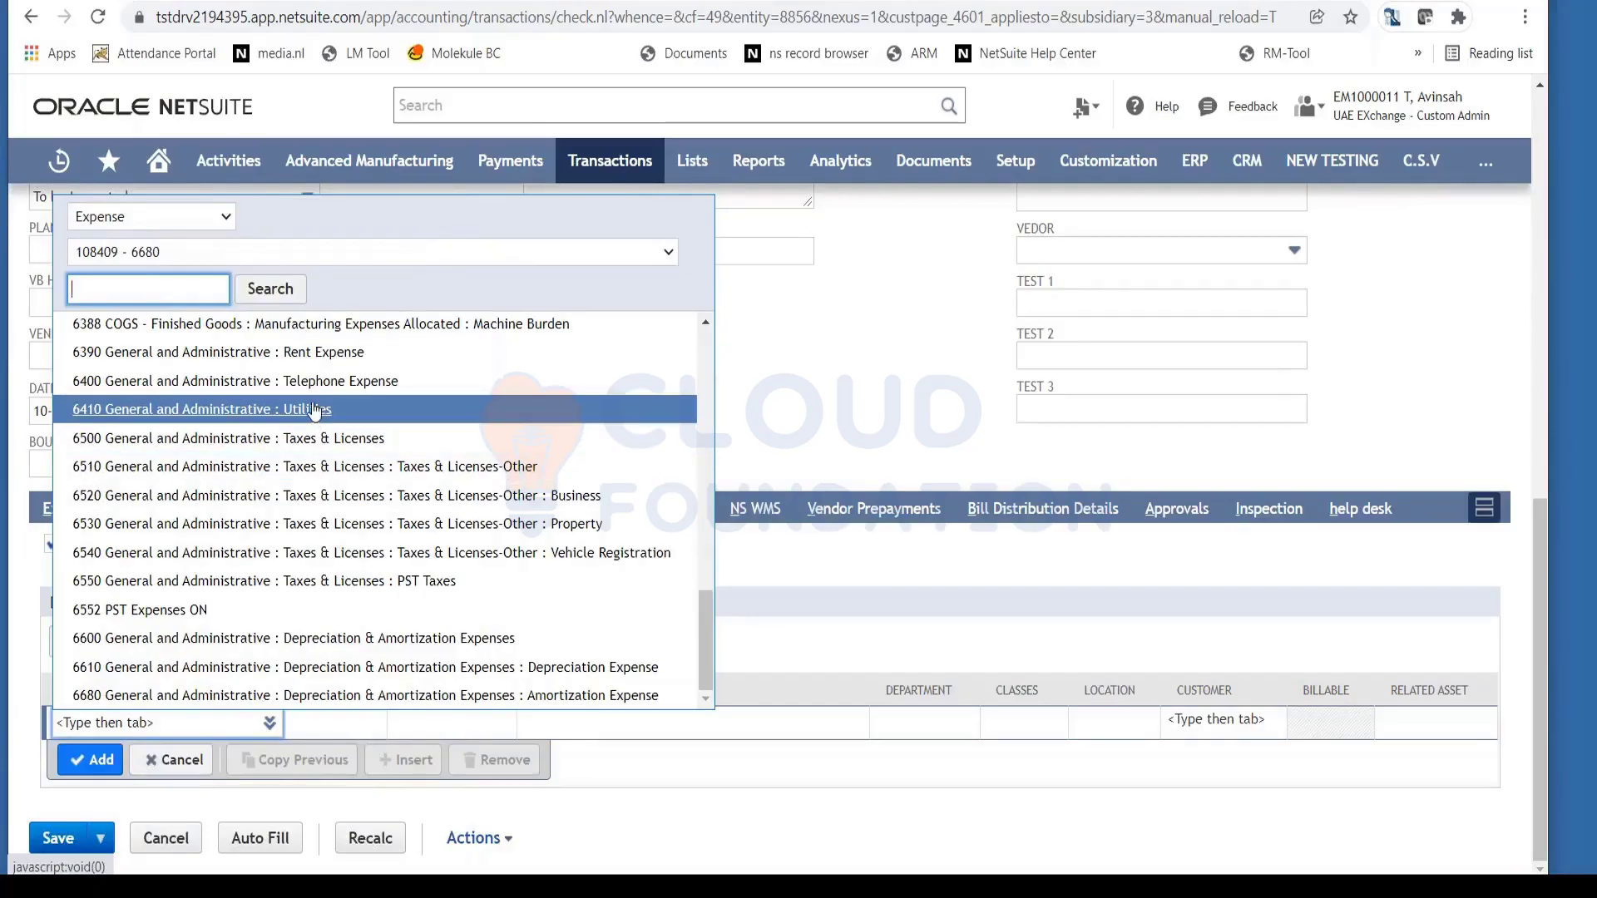
{"action": "left_click", "coordinate": [326, 383]}
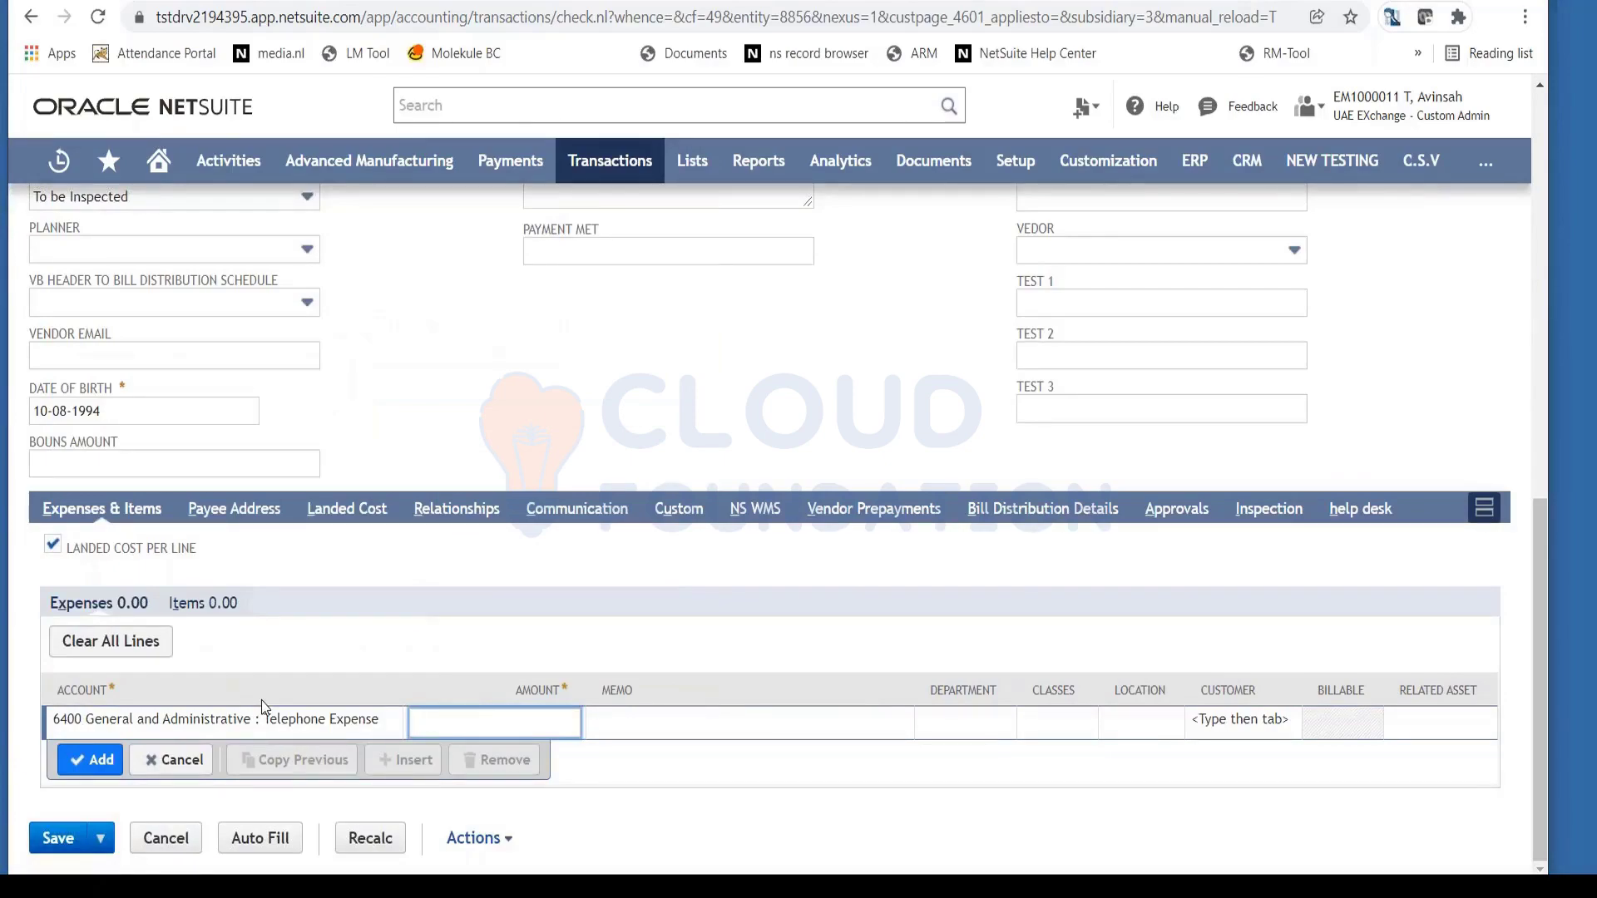
{"action": "type", "text": "400"}
{"action": "key", "text": "Tab"}
{"action": "key", "text": "Tab"}
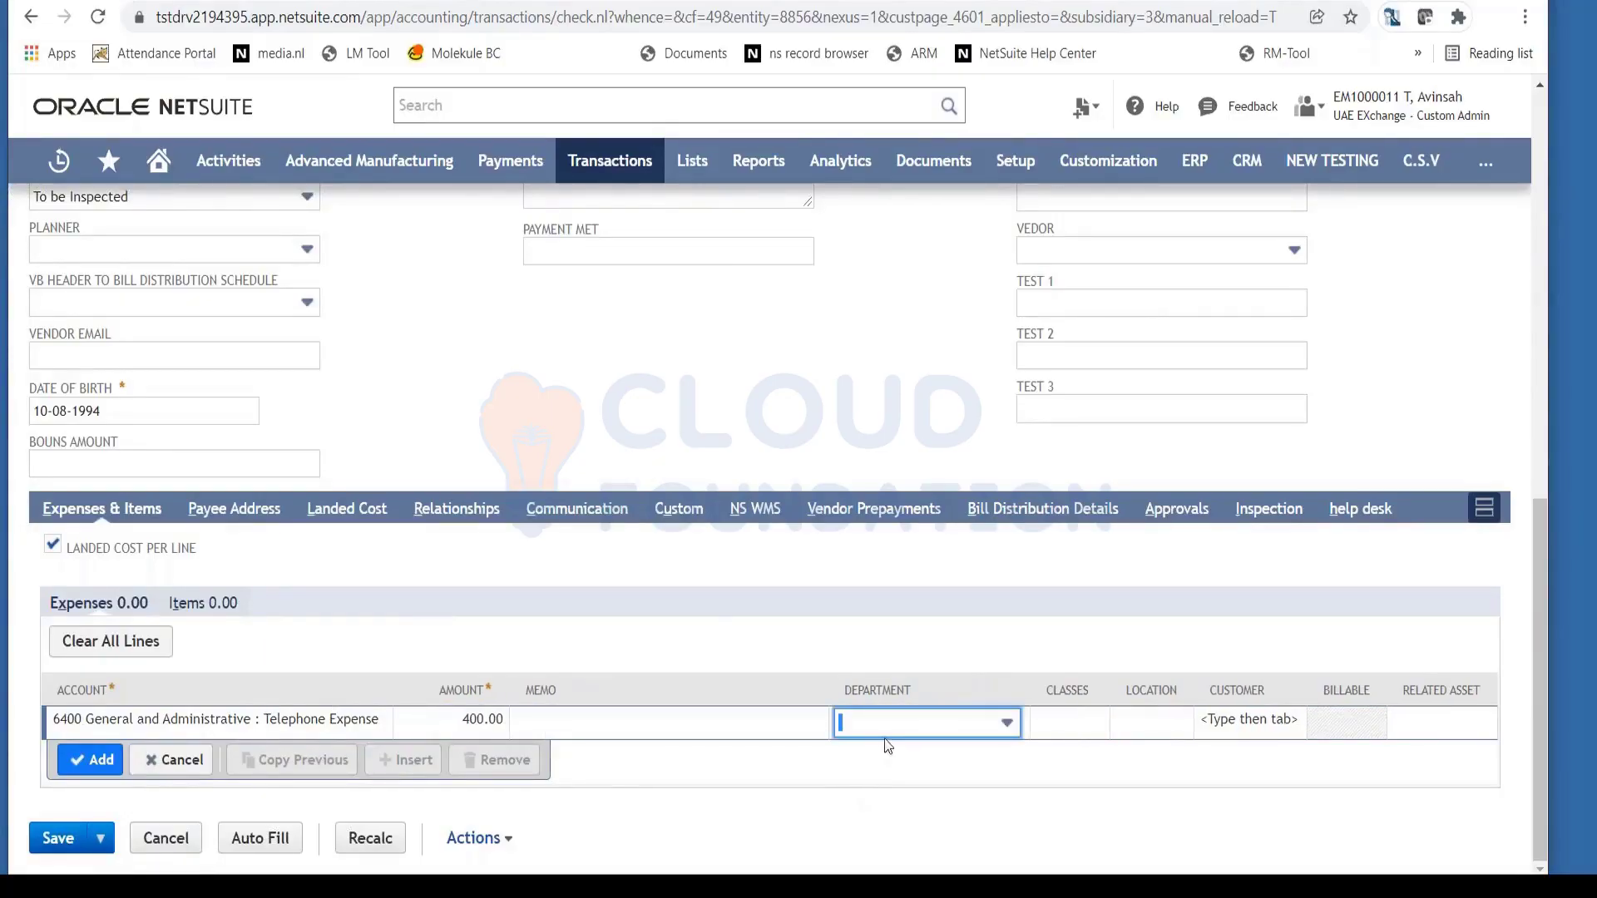
Assign the expense line to department Admin and class 1. Product Line A, and add the line to the check
{"action": "left_click", "coordinate": [980, 725]}
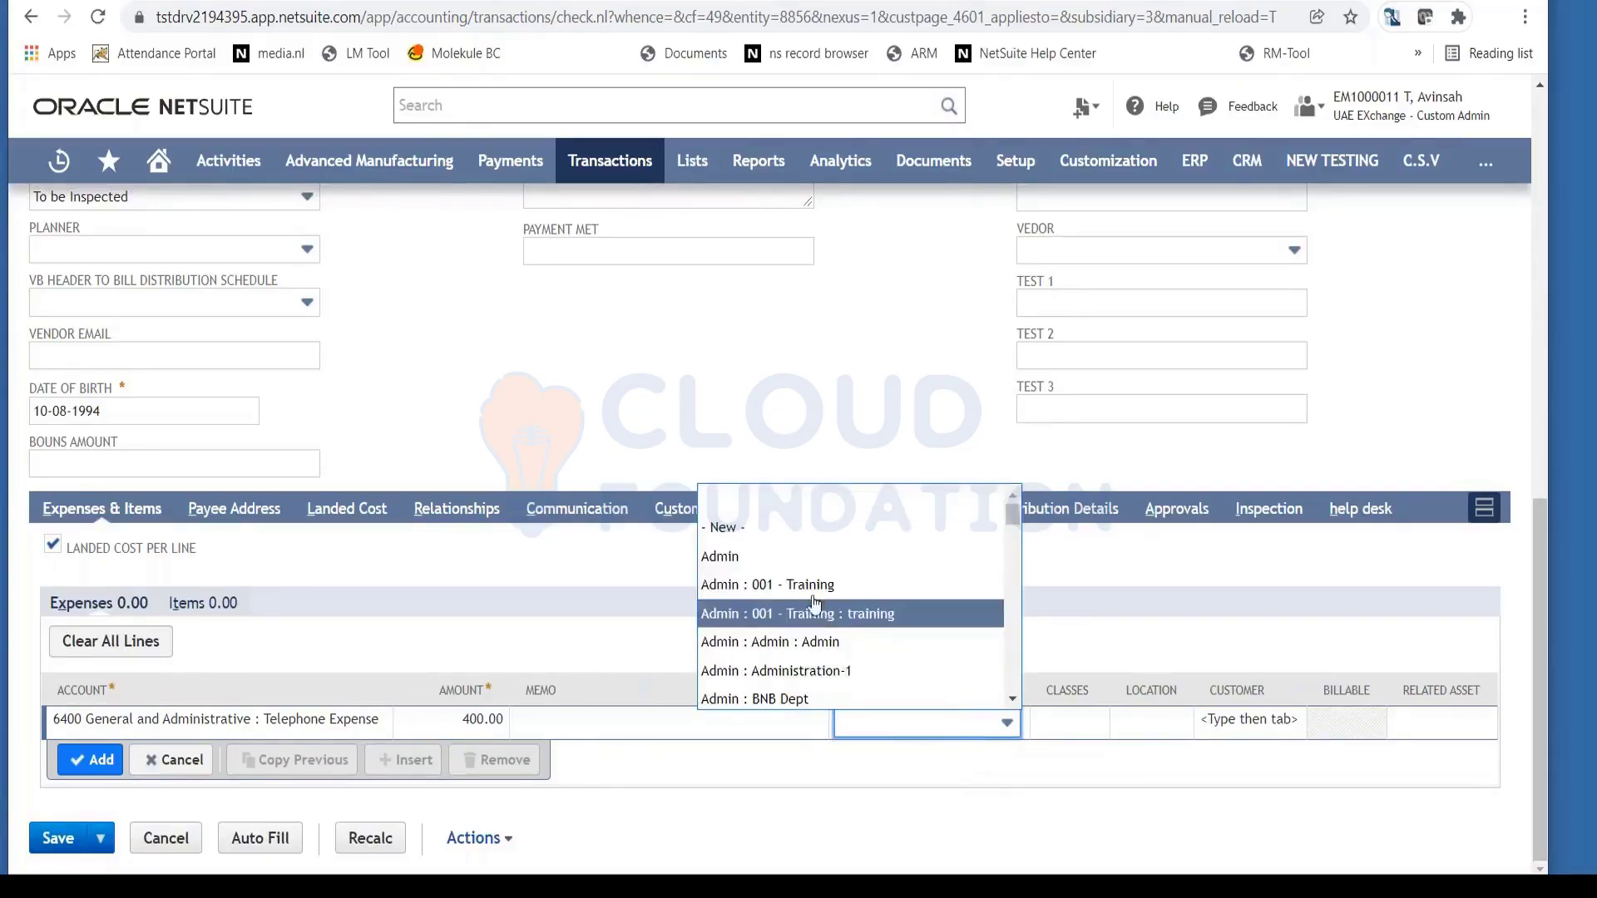
{"action": "left_click", "coordinate": [746, 558]}
{"action": "left_click", "coordinate": [1051, 730]}
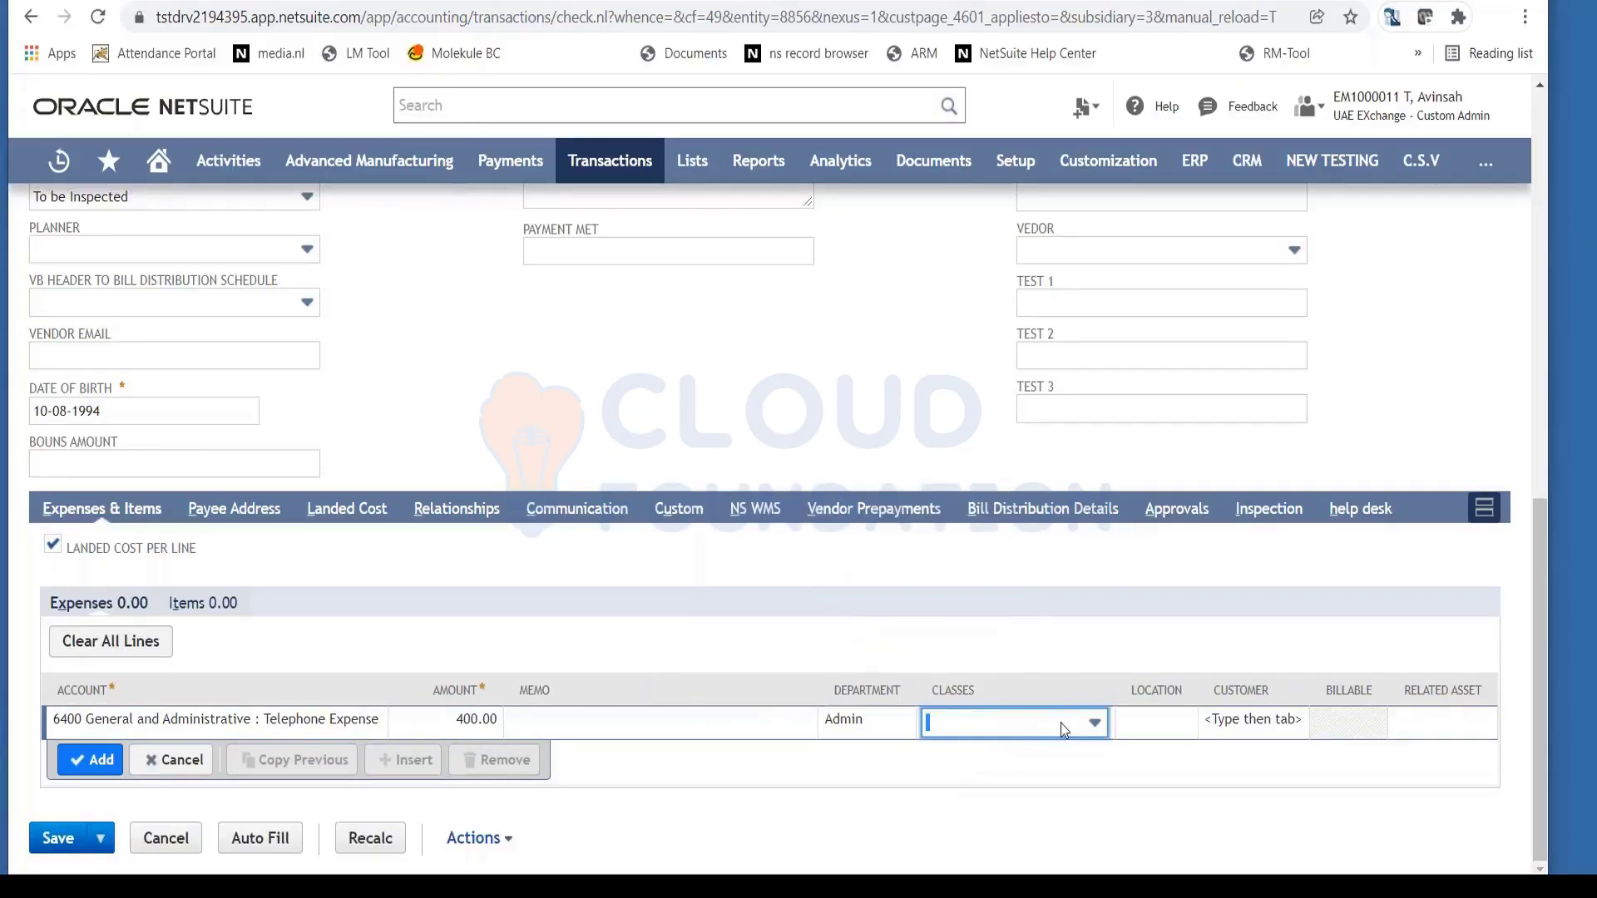
{"action": "left_click", "coordinate": [1060, 722]}
{"action": "left_click", "coordinate": [956, 563]}
{"action": "left_click", "coordinate": [90, 759]}
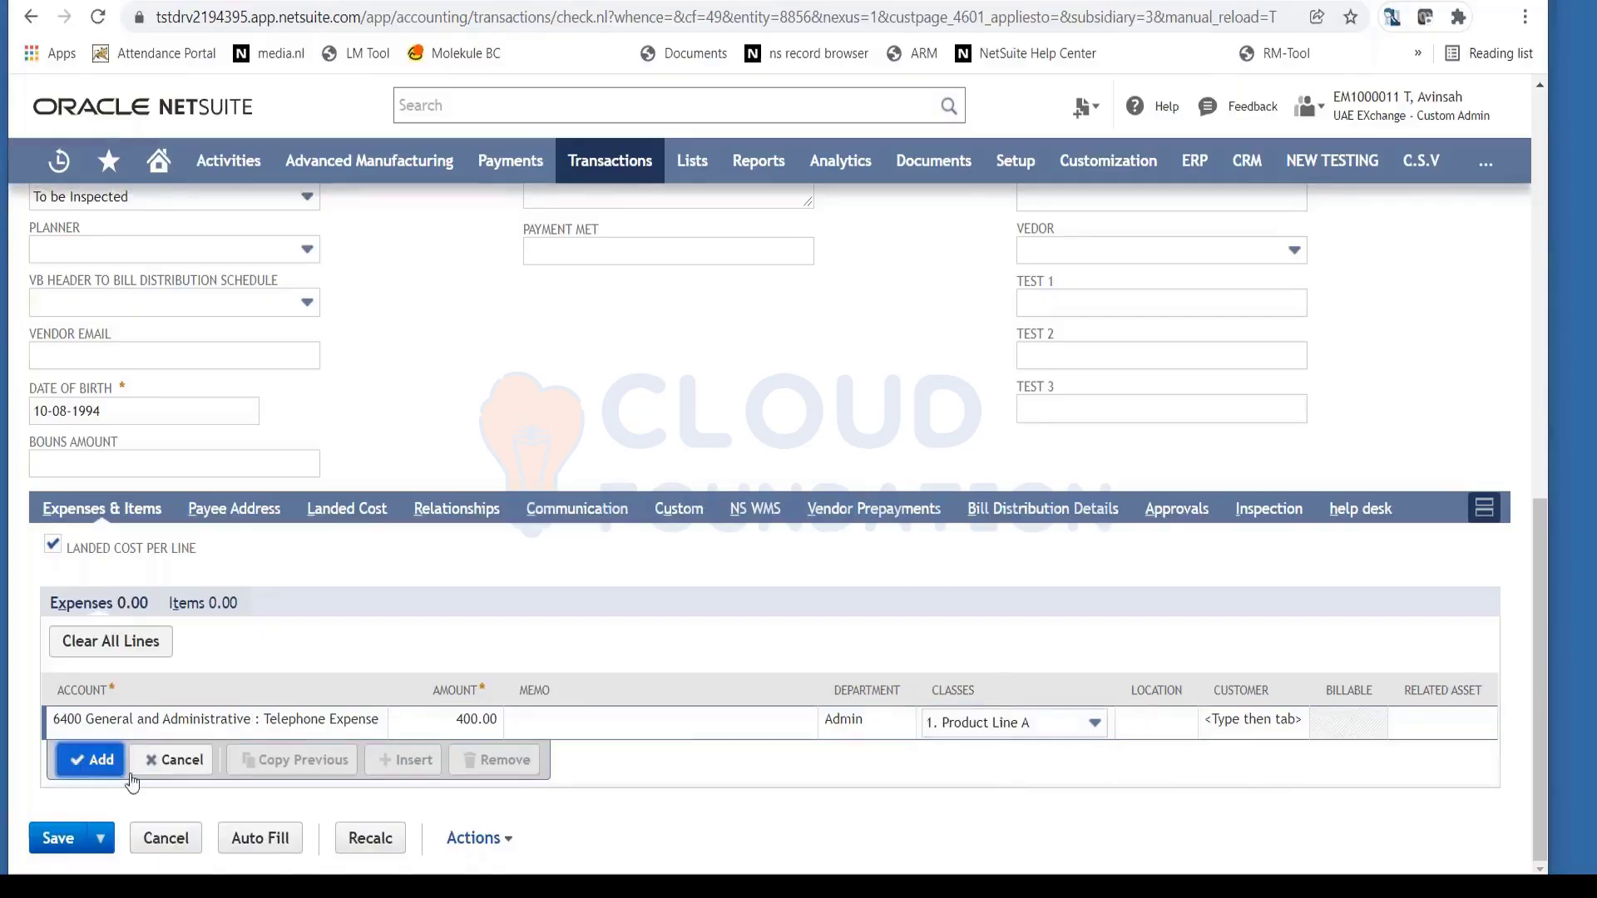
Save the check and examine the debit and credit entries of its GL impact
{"action": "scroll", "coordinate": [409, 754], "scroll_direction": "up", "scroll_amount": 10}
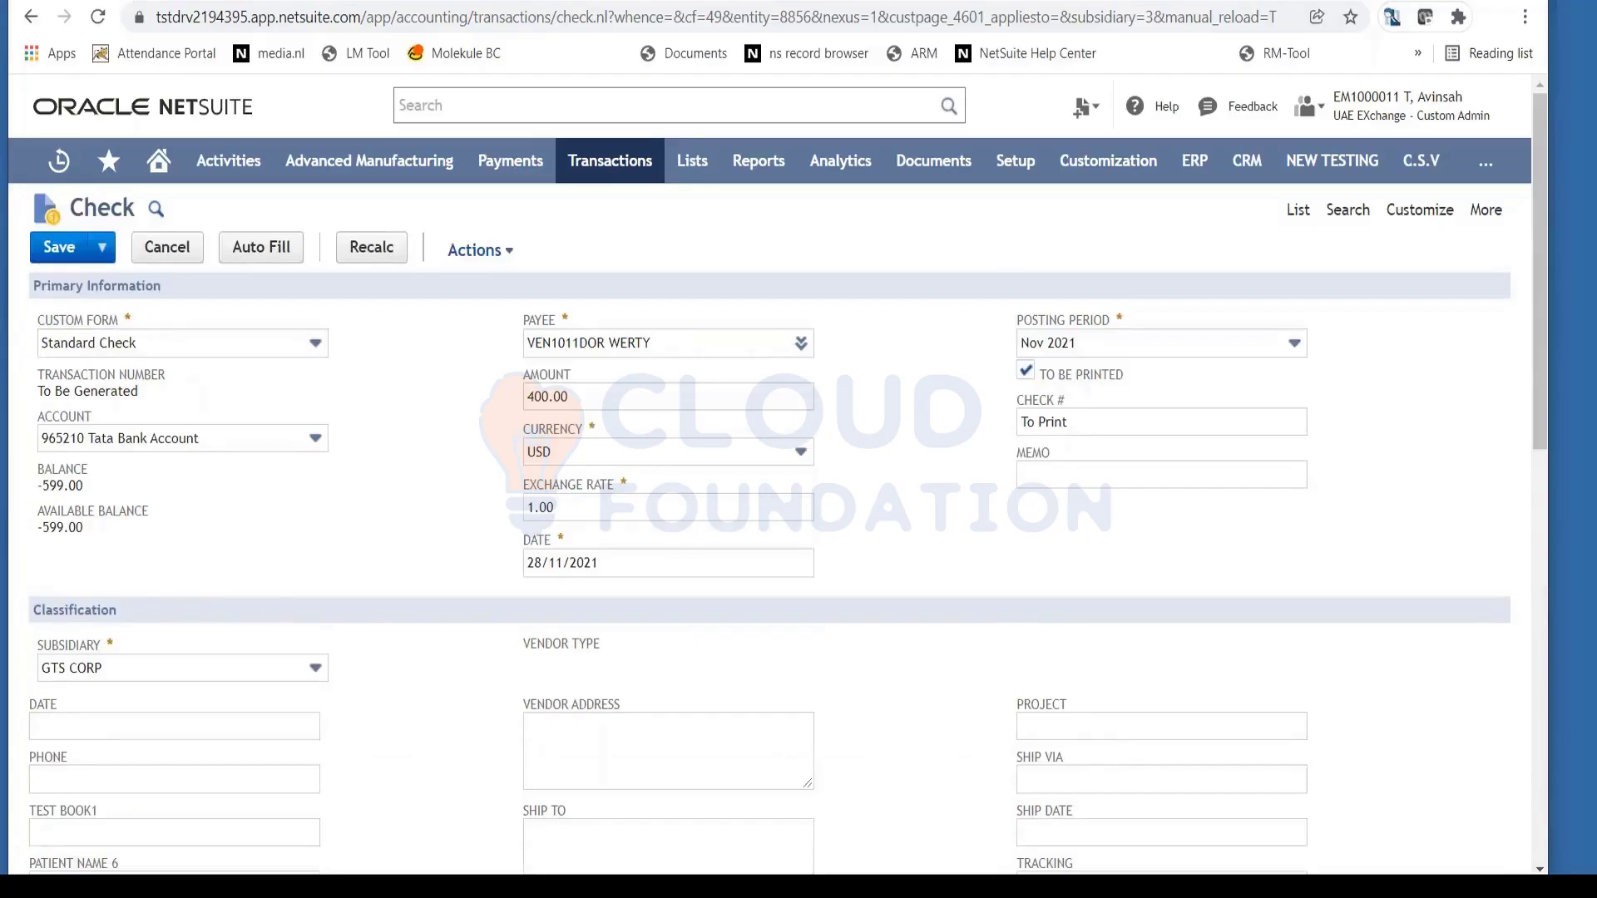
{"action": "left_click", "coordinate": [70, 254]}
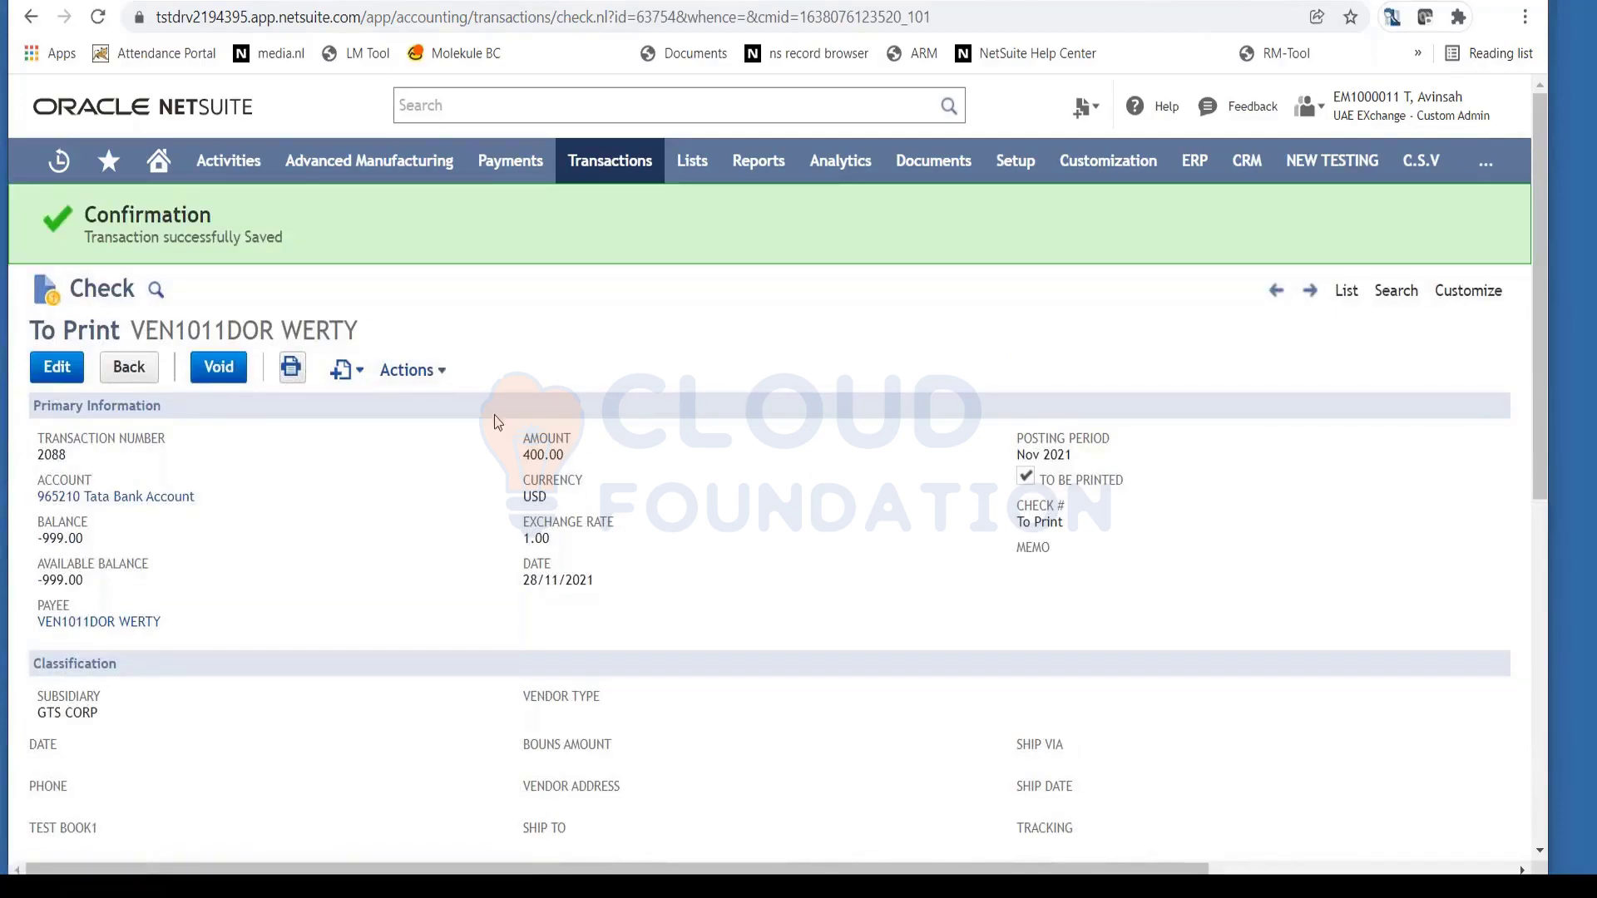
{"action": "scroll", "coordinate": [503, 433], "scroll_direction": "down", "scroll_amount": 8}
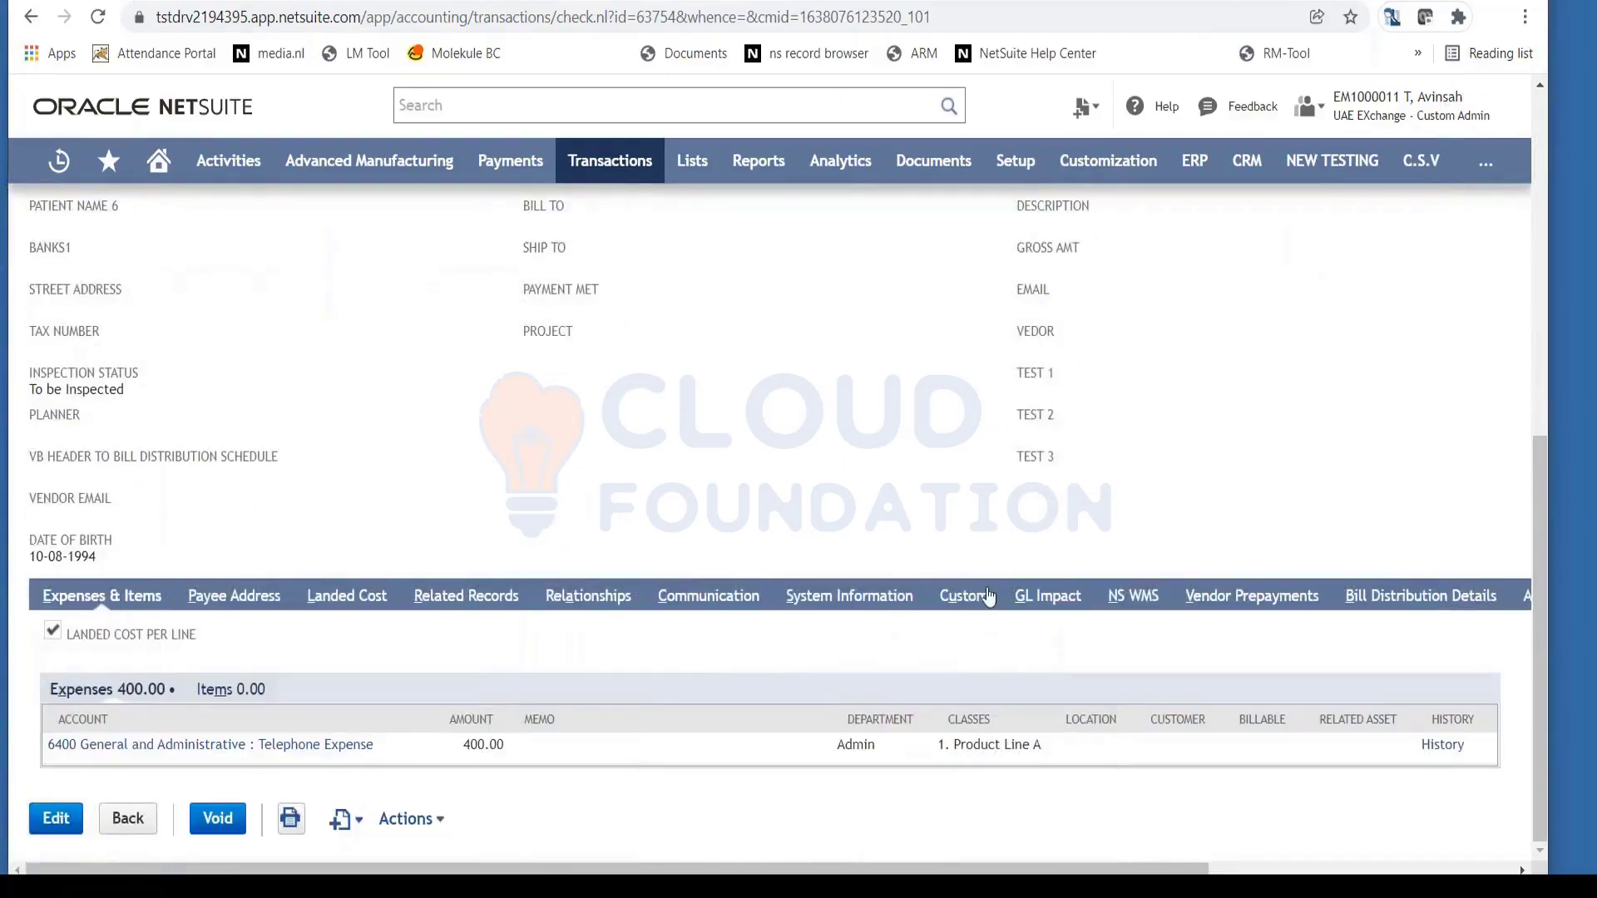
{"action": "left_click", "coordinate": [1042, 608]}
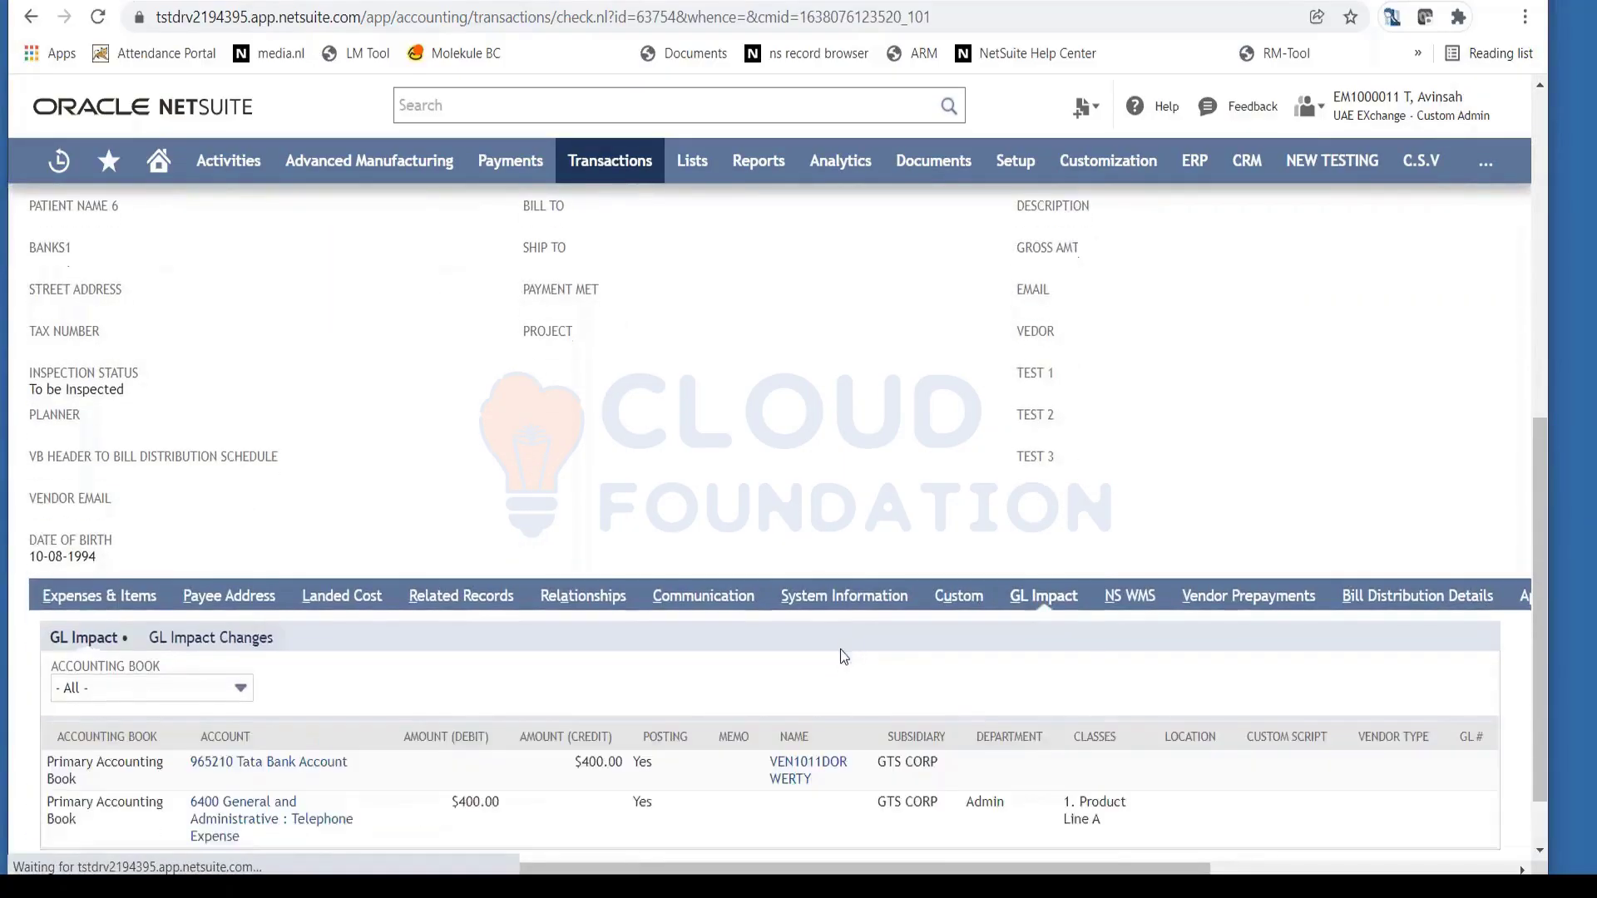
{"action": "scroll", "coordinate": [836, 652], "scroll_direction": "down", "scroll_amount": 1}
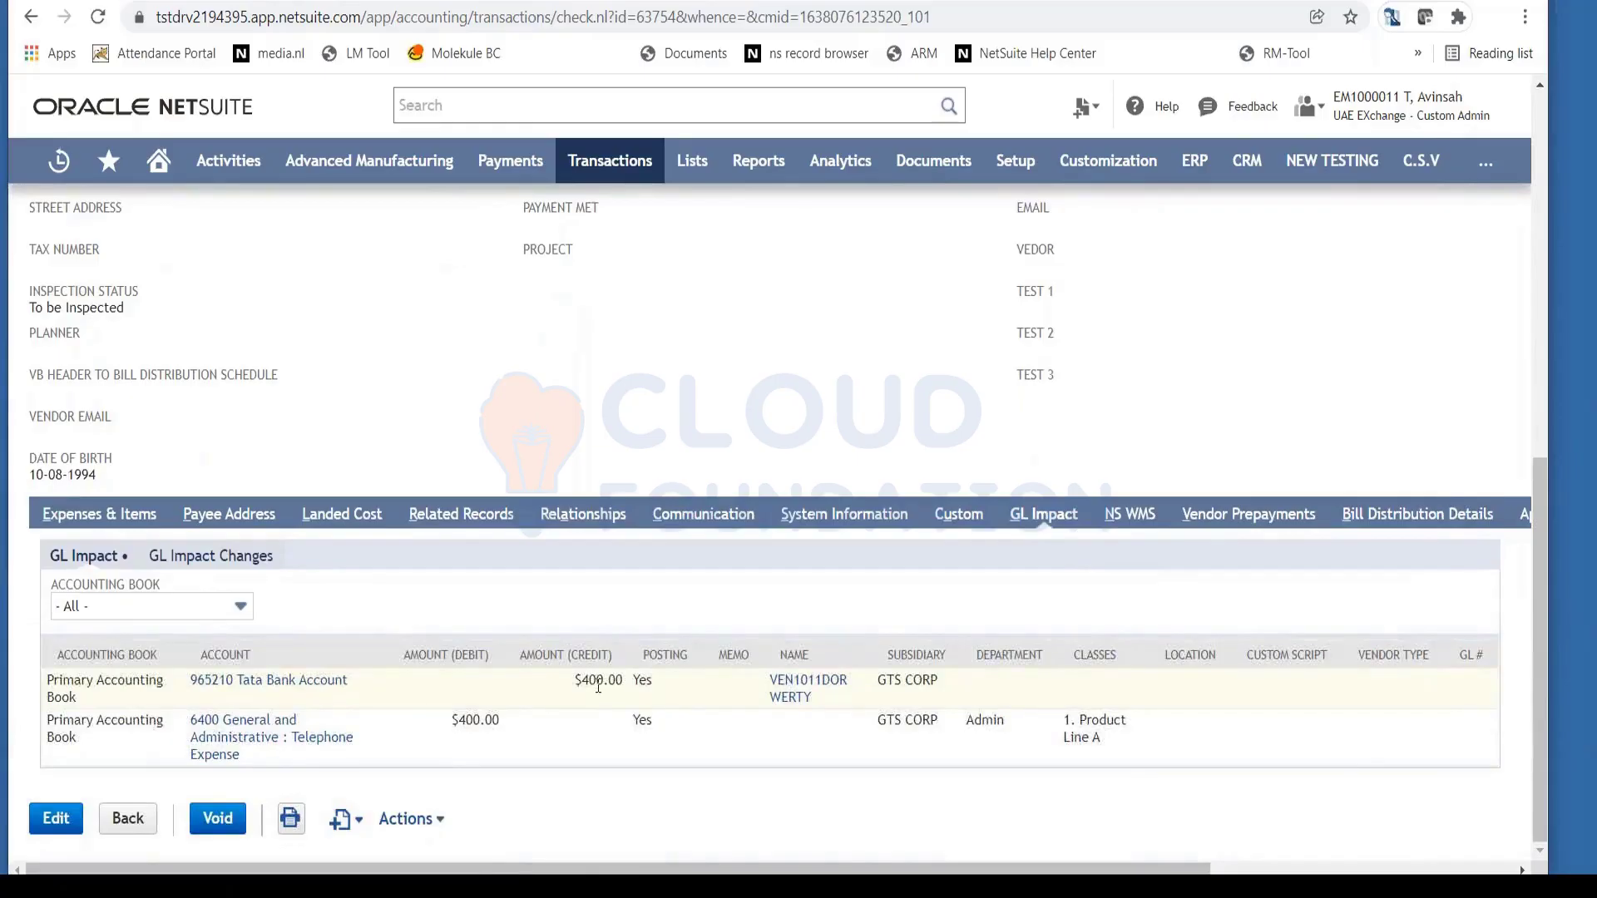
{"action": "double_click", "coordinate": [482, 720]}
View the voiding journal for the saved check and leave it without saving
{"action": "scroll", "coordinate": [662, 742], "scroll_direction": "up", "scroll_amount": 10}
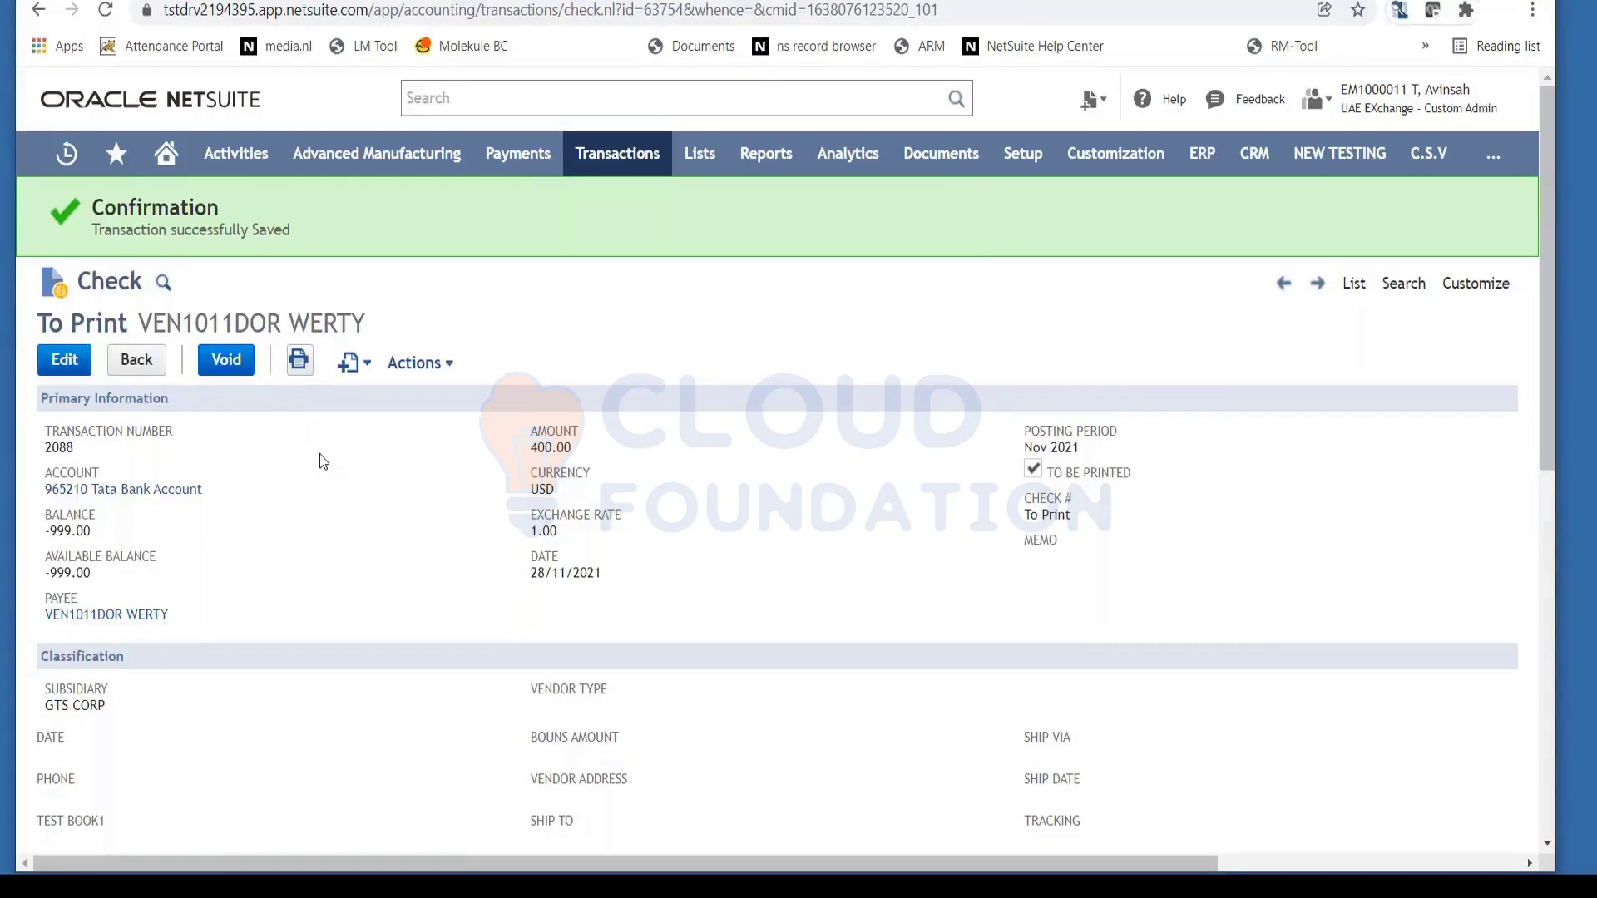
{"action": "left_click", "coordinate": [233, 370]}
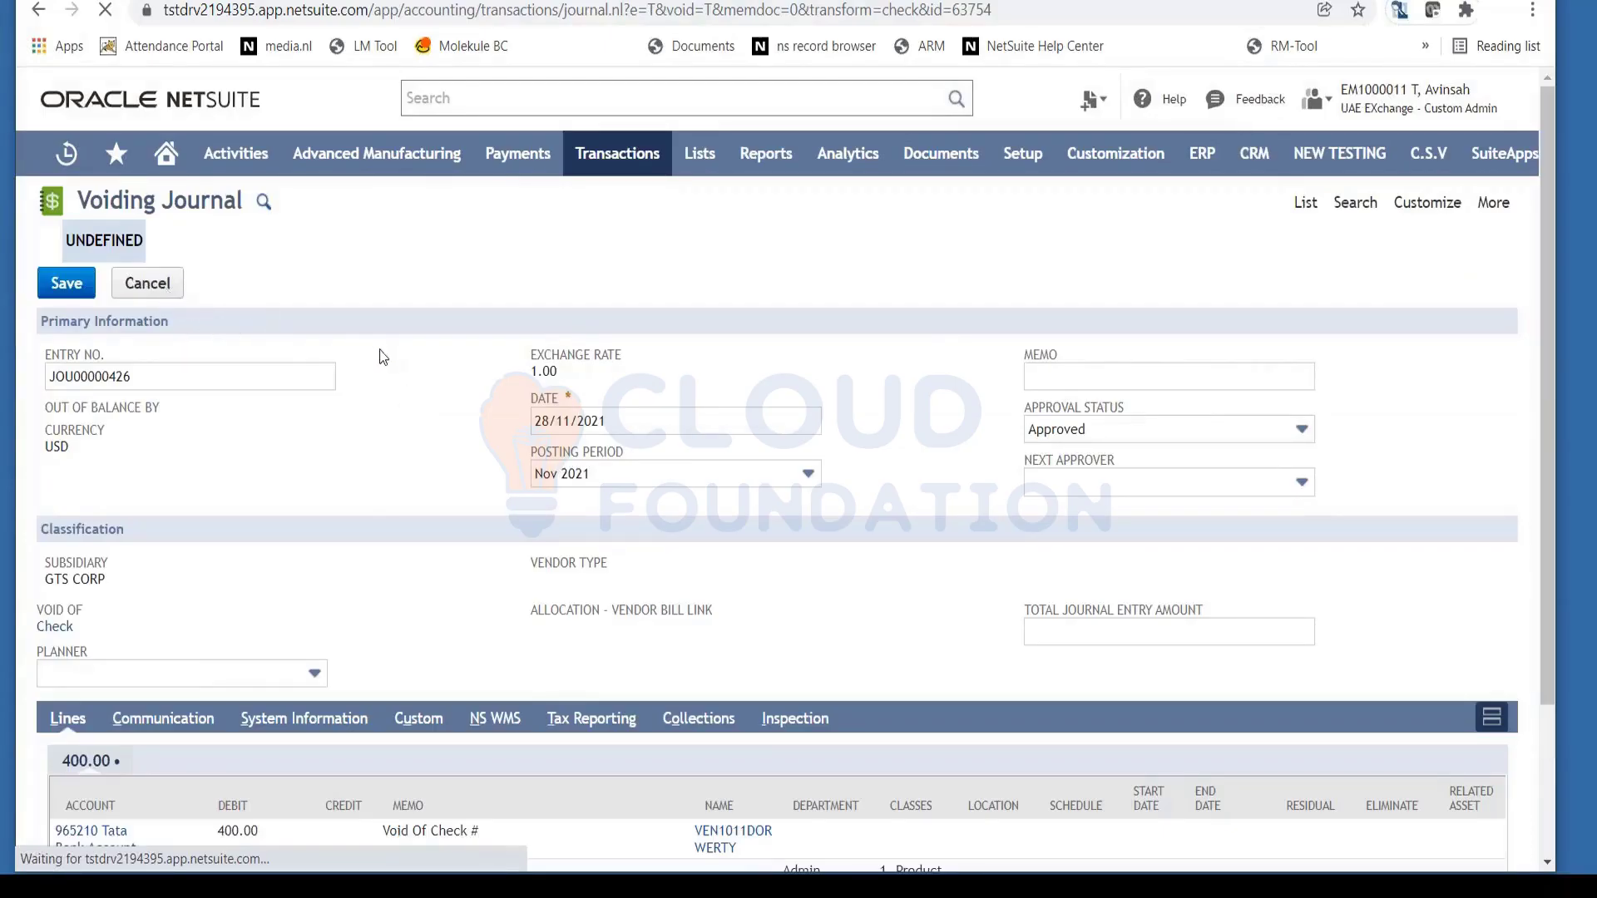
{"action": "left_click", "coordinate": [148, 284]}
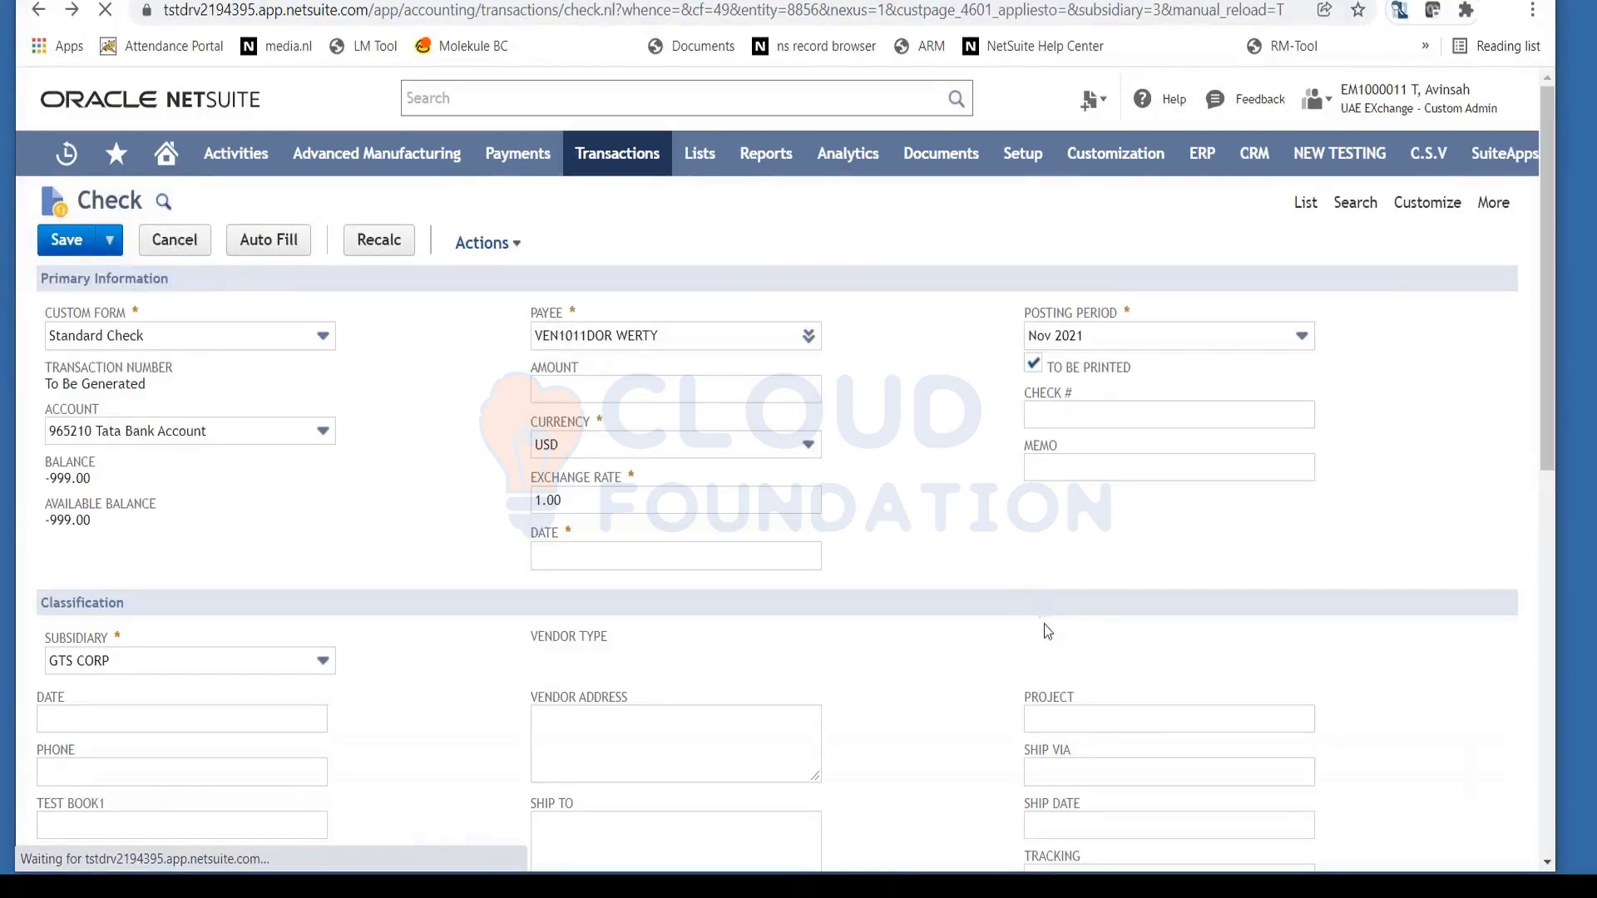
Read the field help for the check's Project field and close it
{"action": "scroll", "coordinate": [1048, 626], "scroll_direction": "down", "scroll_amount": 5}
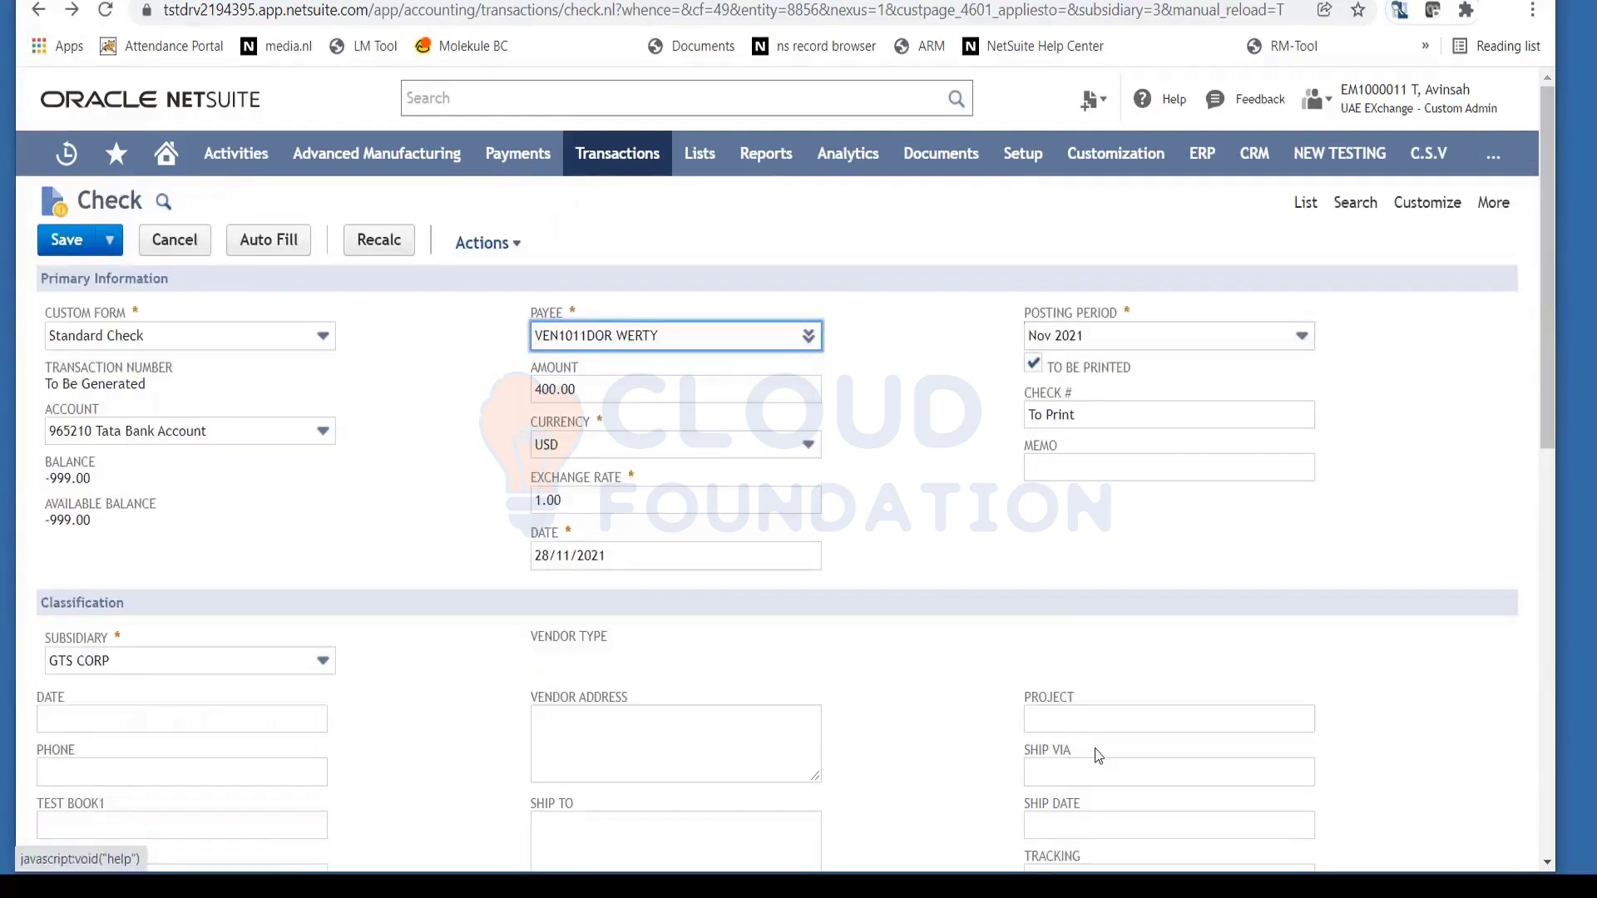
{"action": "left_click", "coordinate": [1059, 696]}
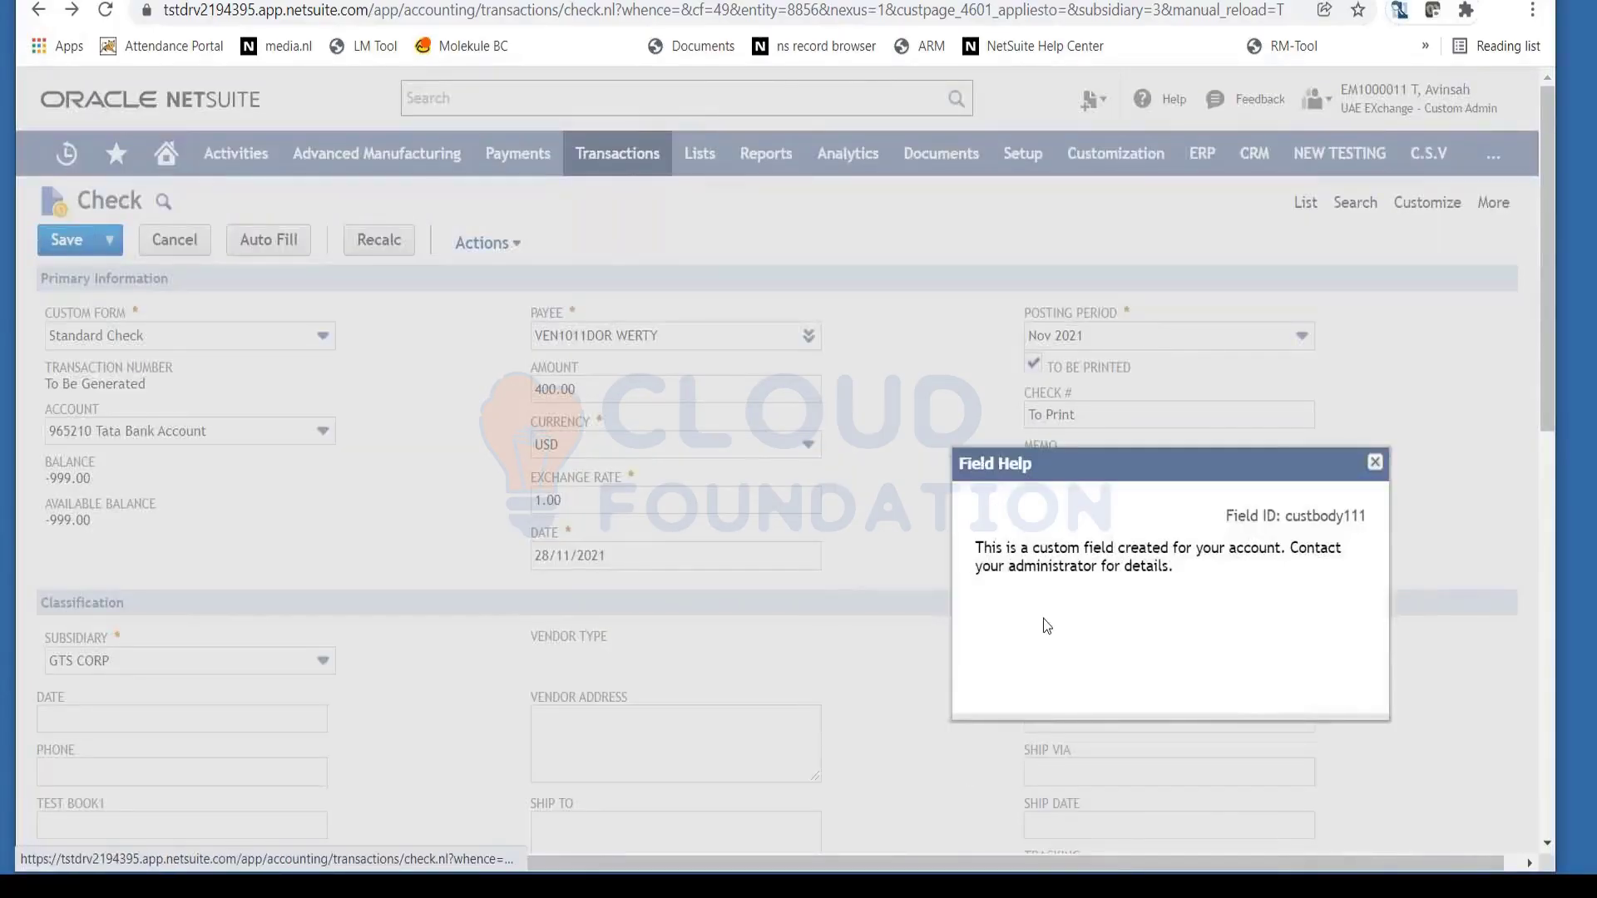
{"action": "left_click_drag", "start_coordinate": [990, 548], "coordinate": [1286, 544]}
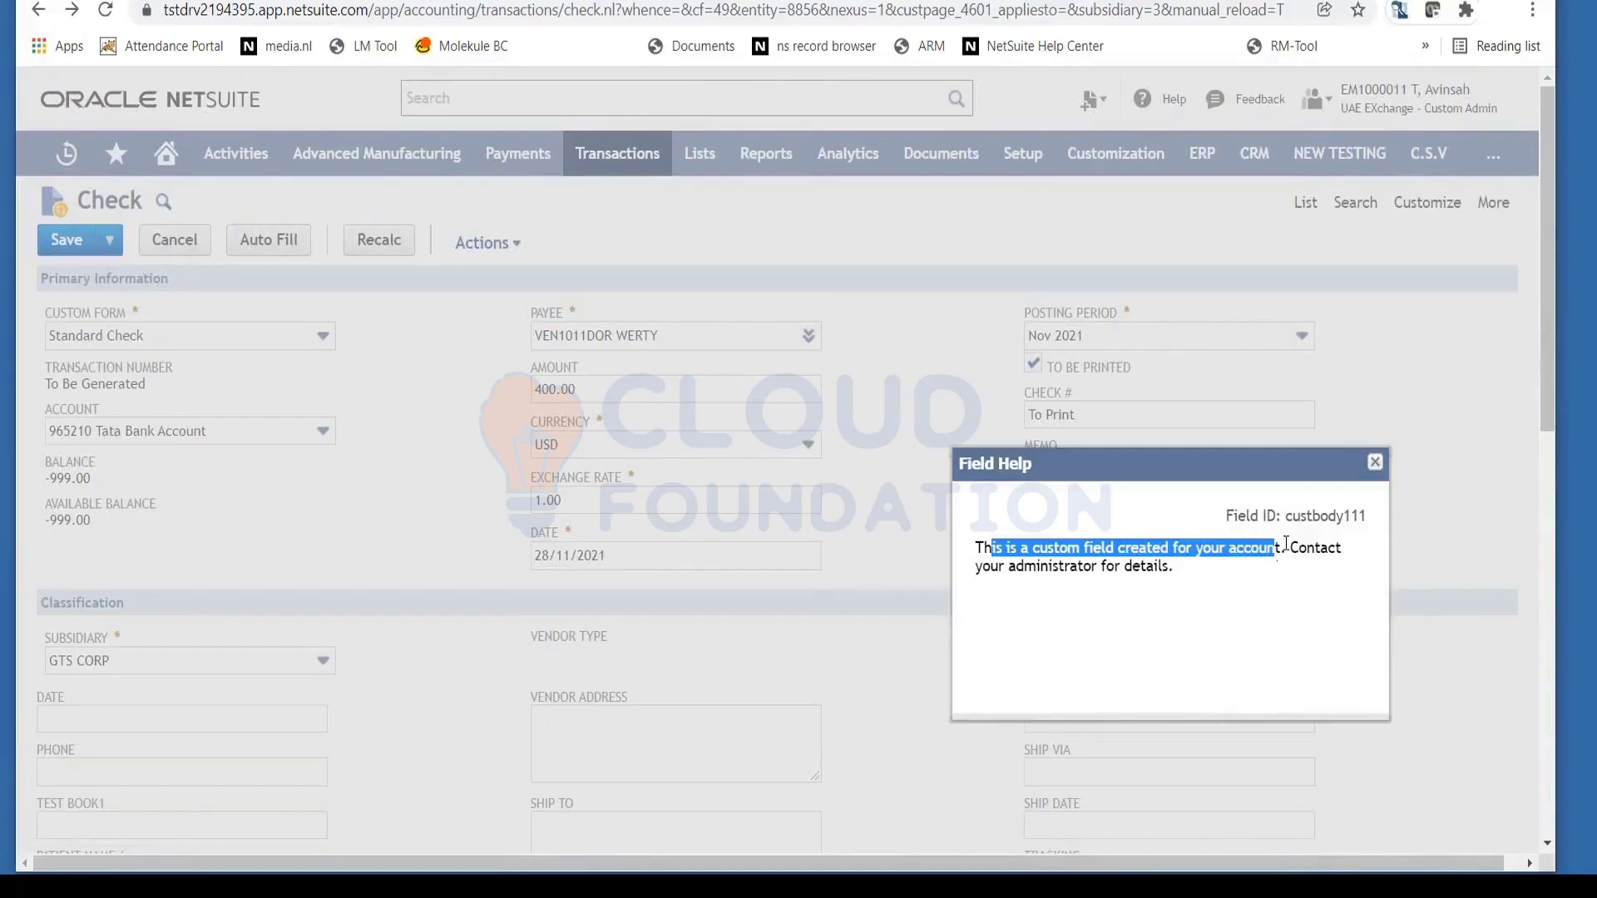
{"action": "left_click", "coordinate": [1375, 463]}
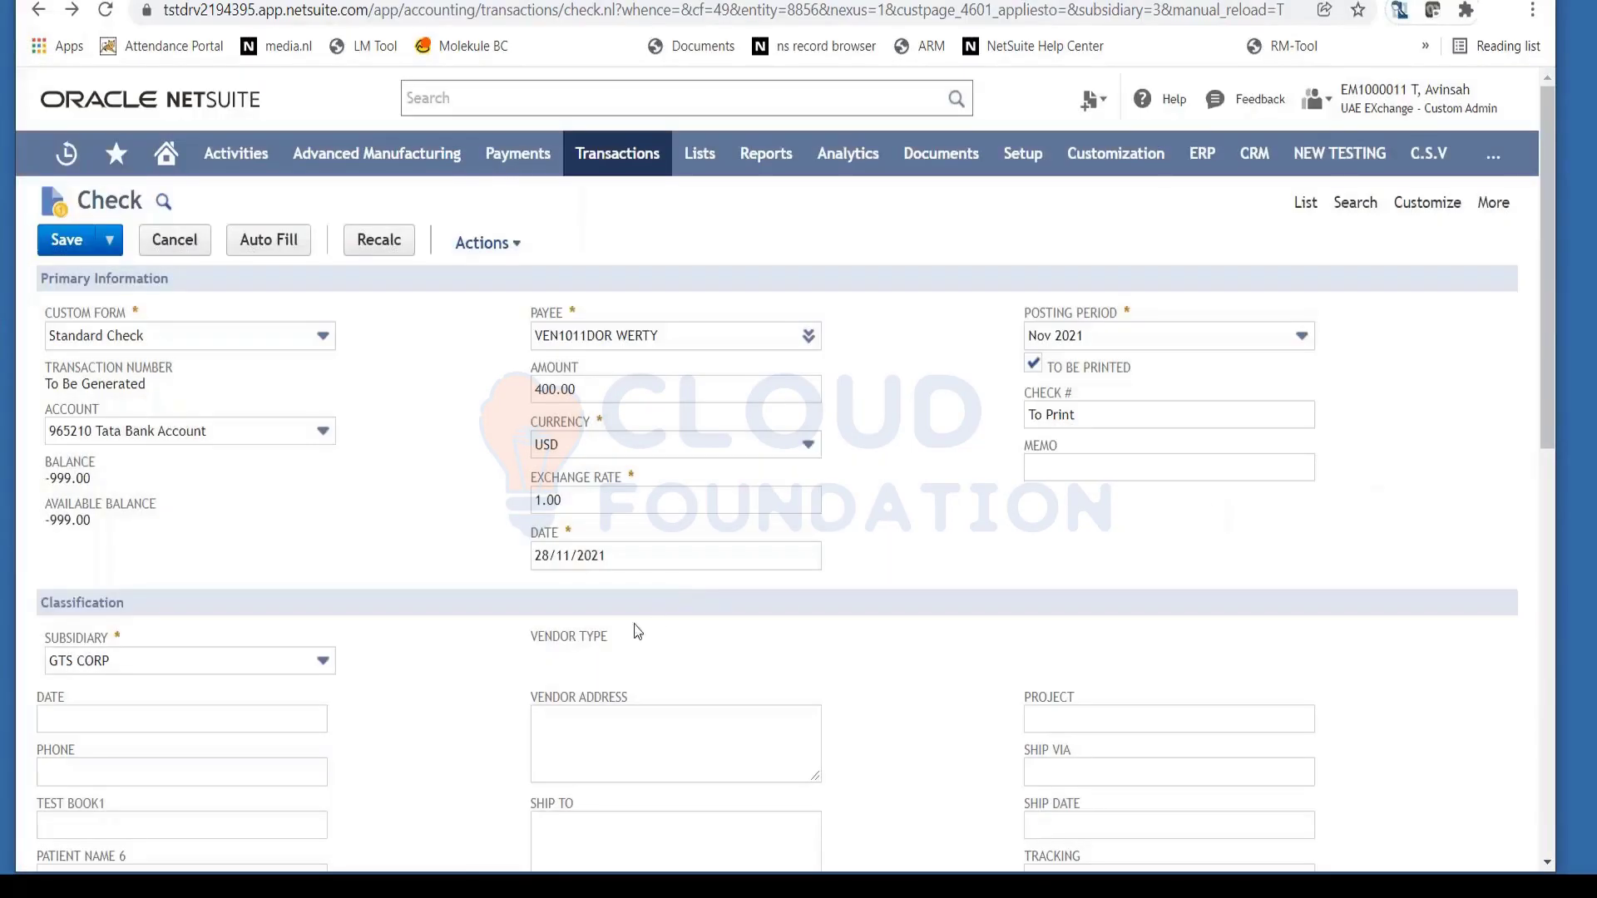
Open the field help for the check's Vendor Address field and highlight its description
{"action": "left_click", "coordinate": [587, 695]}
{"action": "left_click_drag", "start_coordinate": [634, 710], "coordinate": [653, 623]}
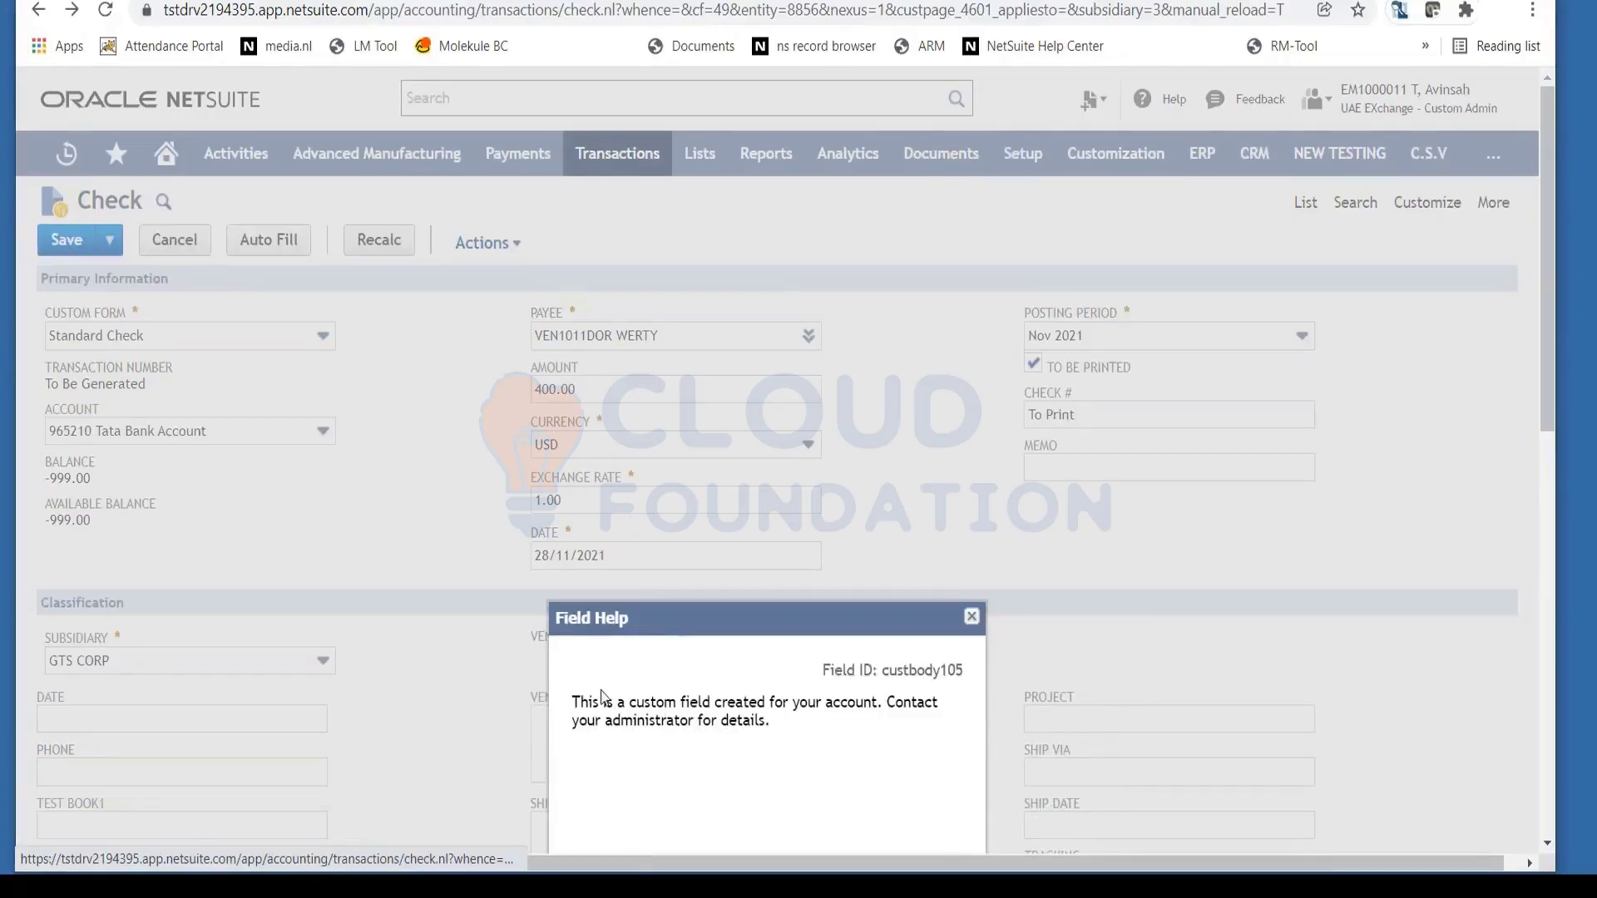
{"action": "left_click_drag", "start_coordinate": [580, 703], "coordinate": [771, 722]}
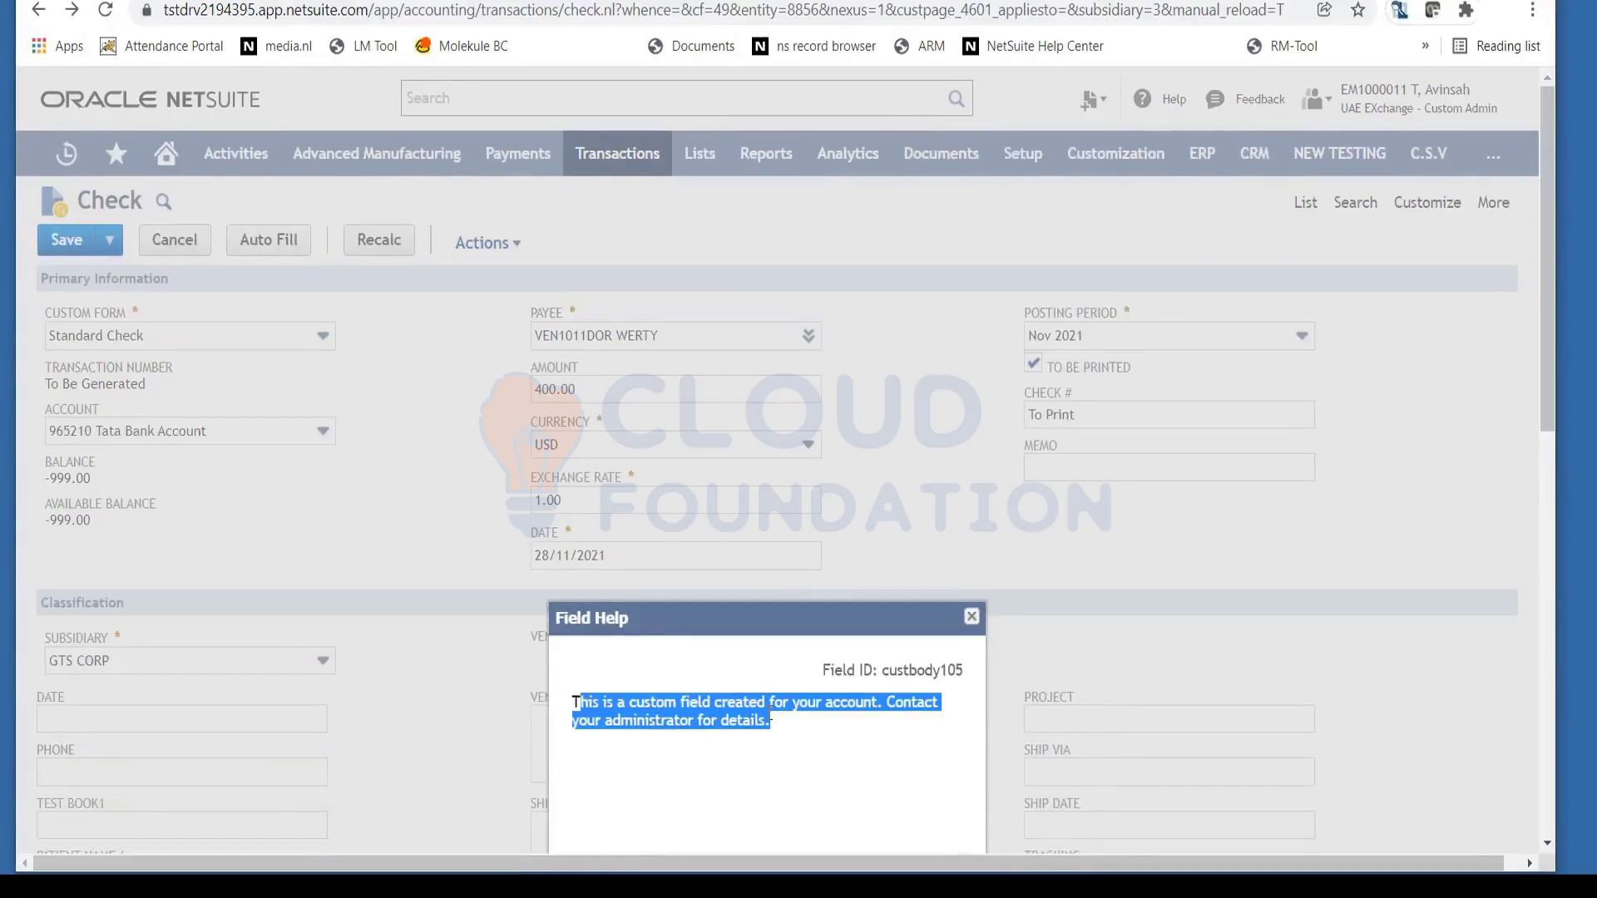
Highlight the field ID in the Vendor Address field help and close the help
{"action": "left_click_drag", "start_coordinate": [883, 671], "coordinate": [973, 649]}
{"action": "left_click", "coordinate": [972, 616]}
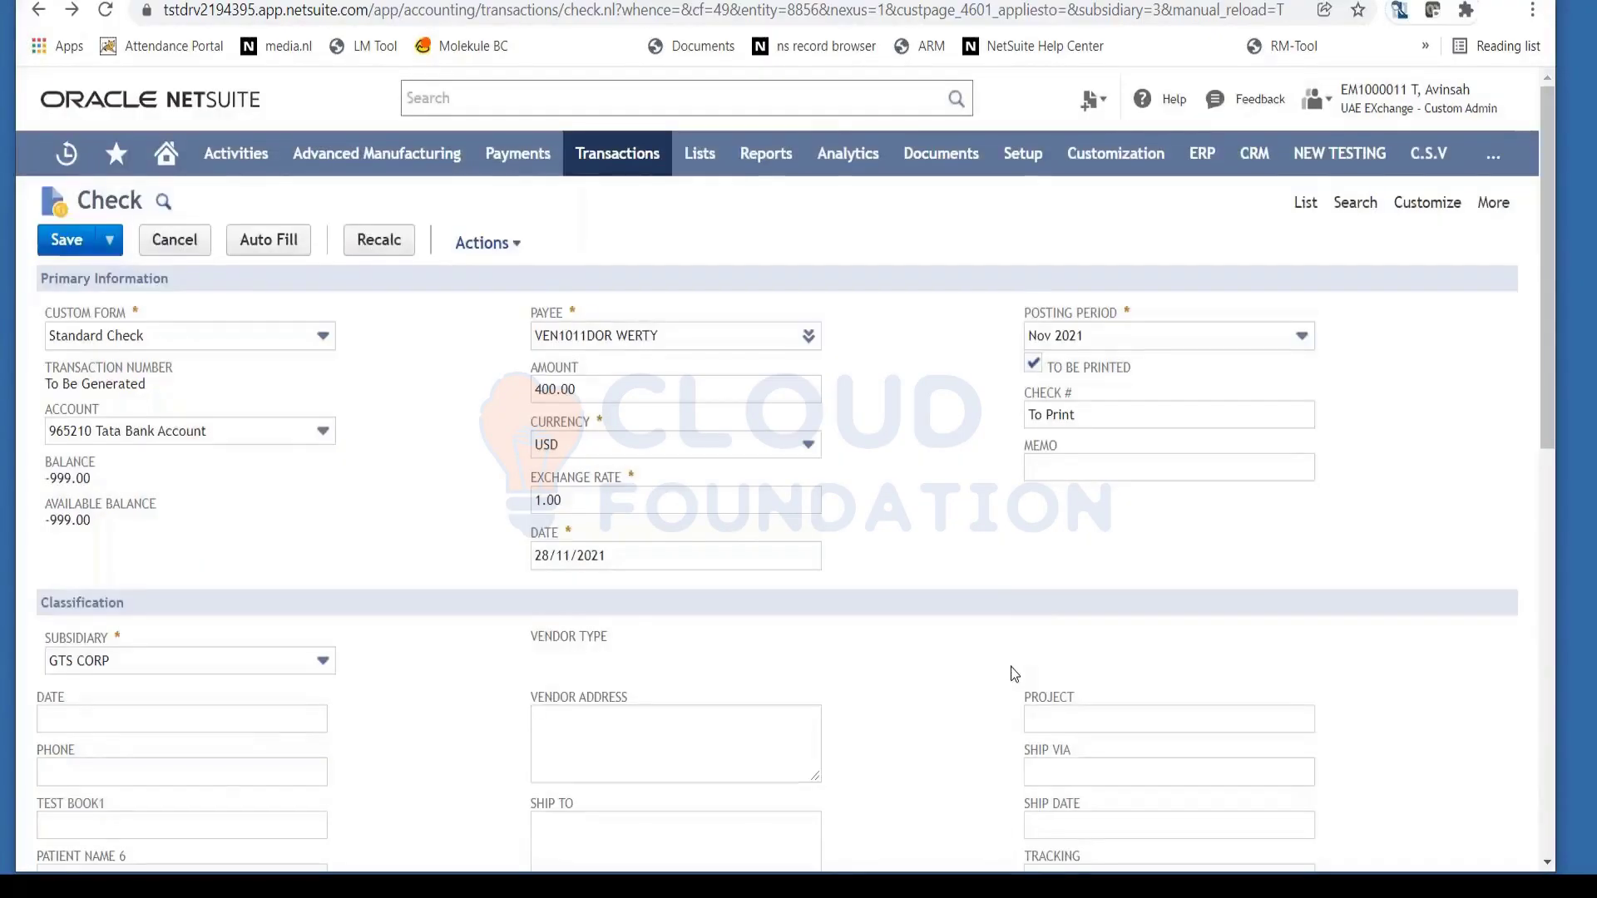
{"action": "scroll", "coordinate": [1010, 666], "scroll_direction": "down", "scroll_amount": 5}
{"action": "scroll", "coordinate": [1004, 638], "scroll_direction": "up", "scroll_amount": 5}
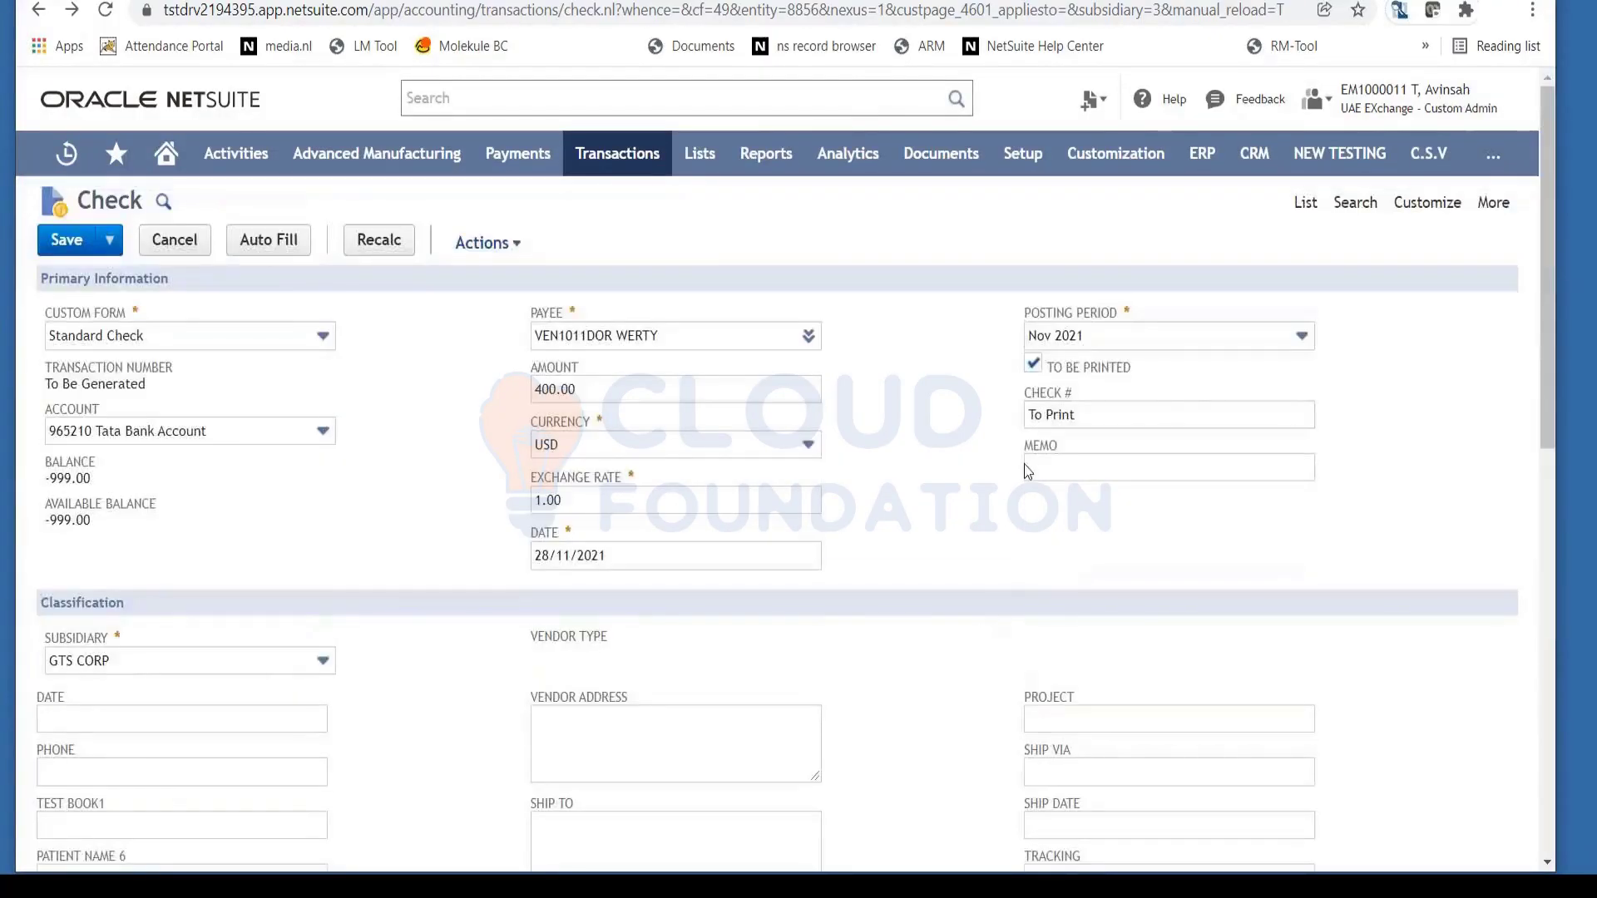
Open the field help for the check's Posting Period, highlight its field ID and close it
{"action": "left_click", "coordinate": [1055, 316]}
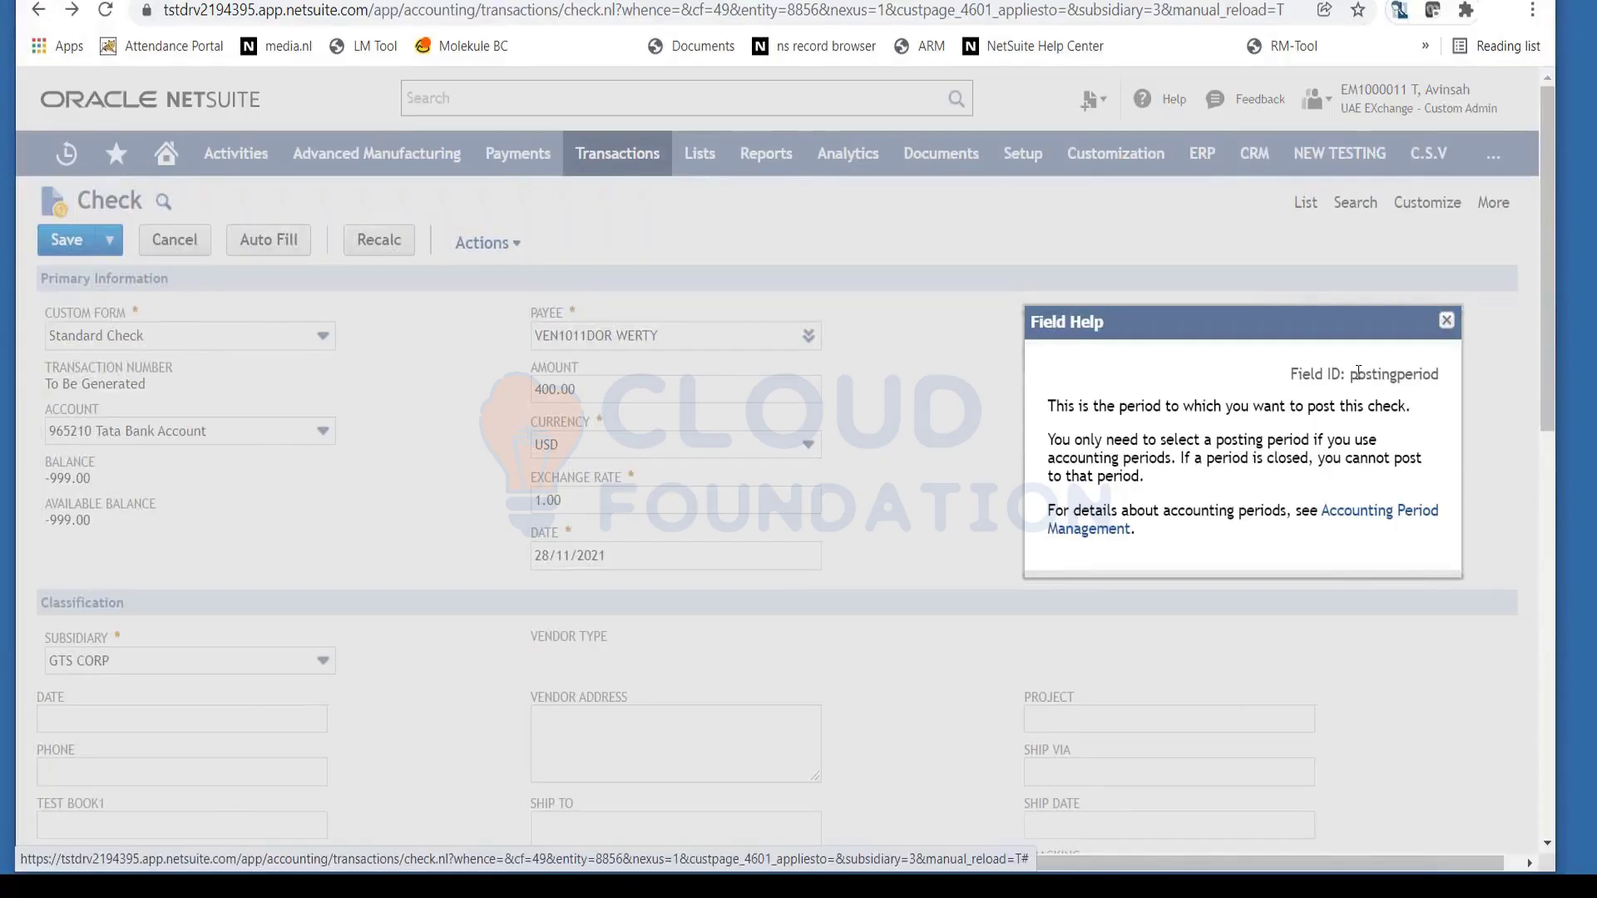
{"action": "left_click_drag", "start_coordinate": [1360, 374], "coordinate": [1439, 378]}
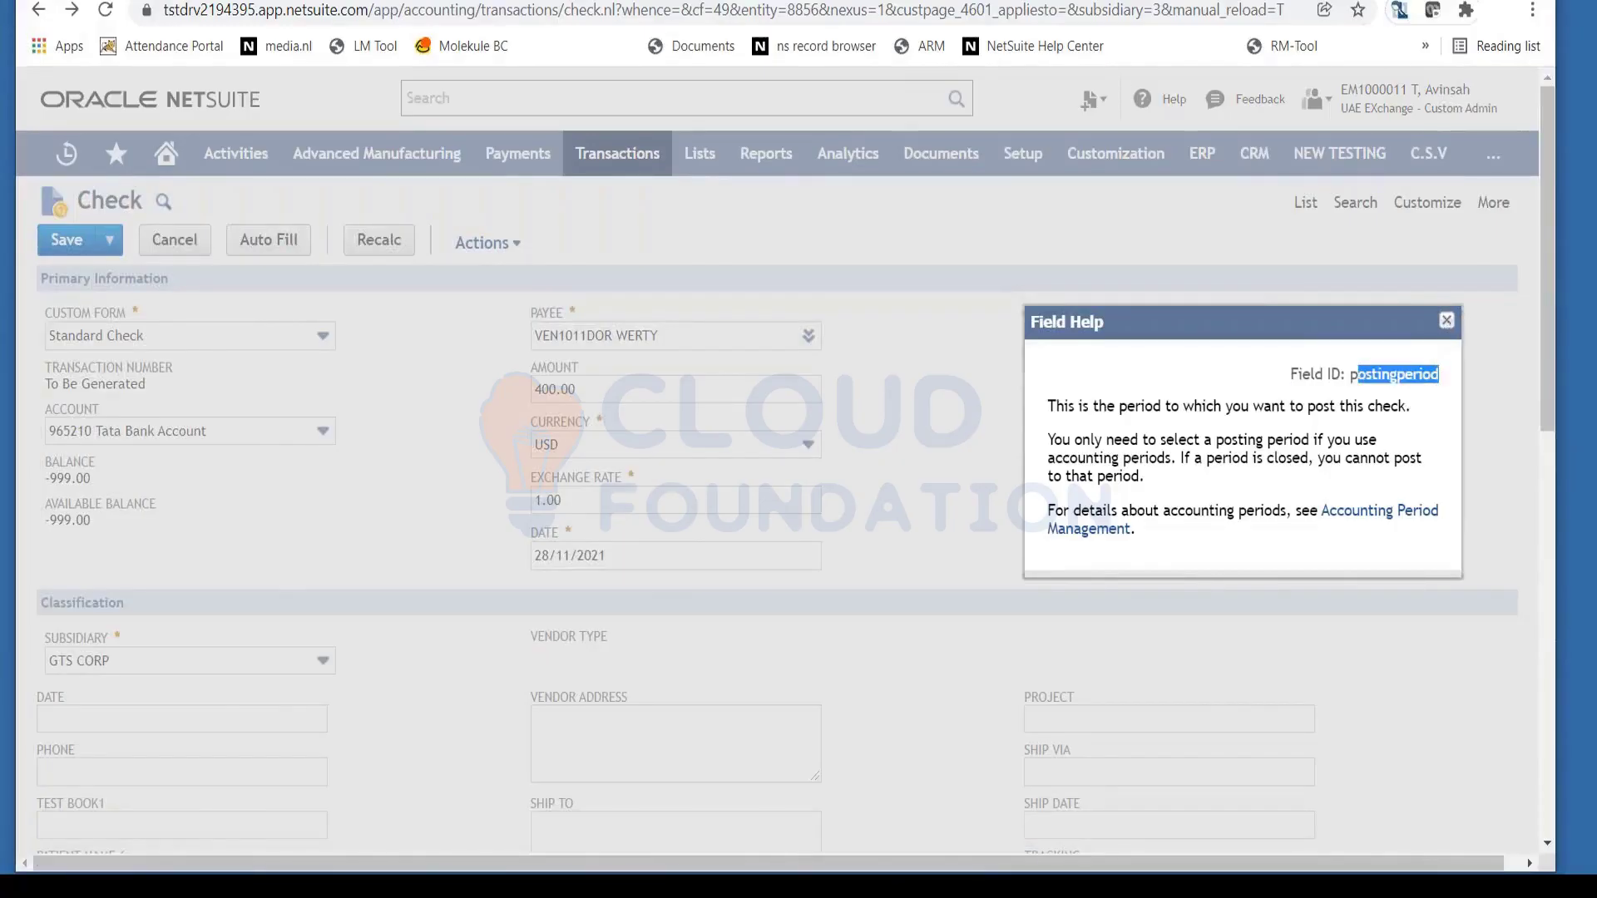
{"action": "left_click", "coordinate": [1447, 321]}
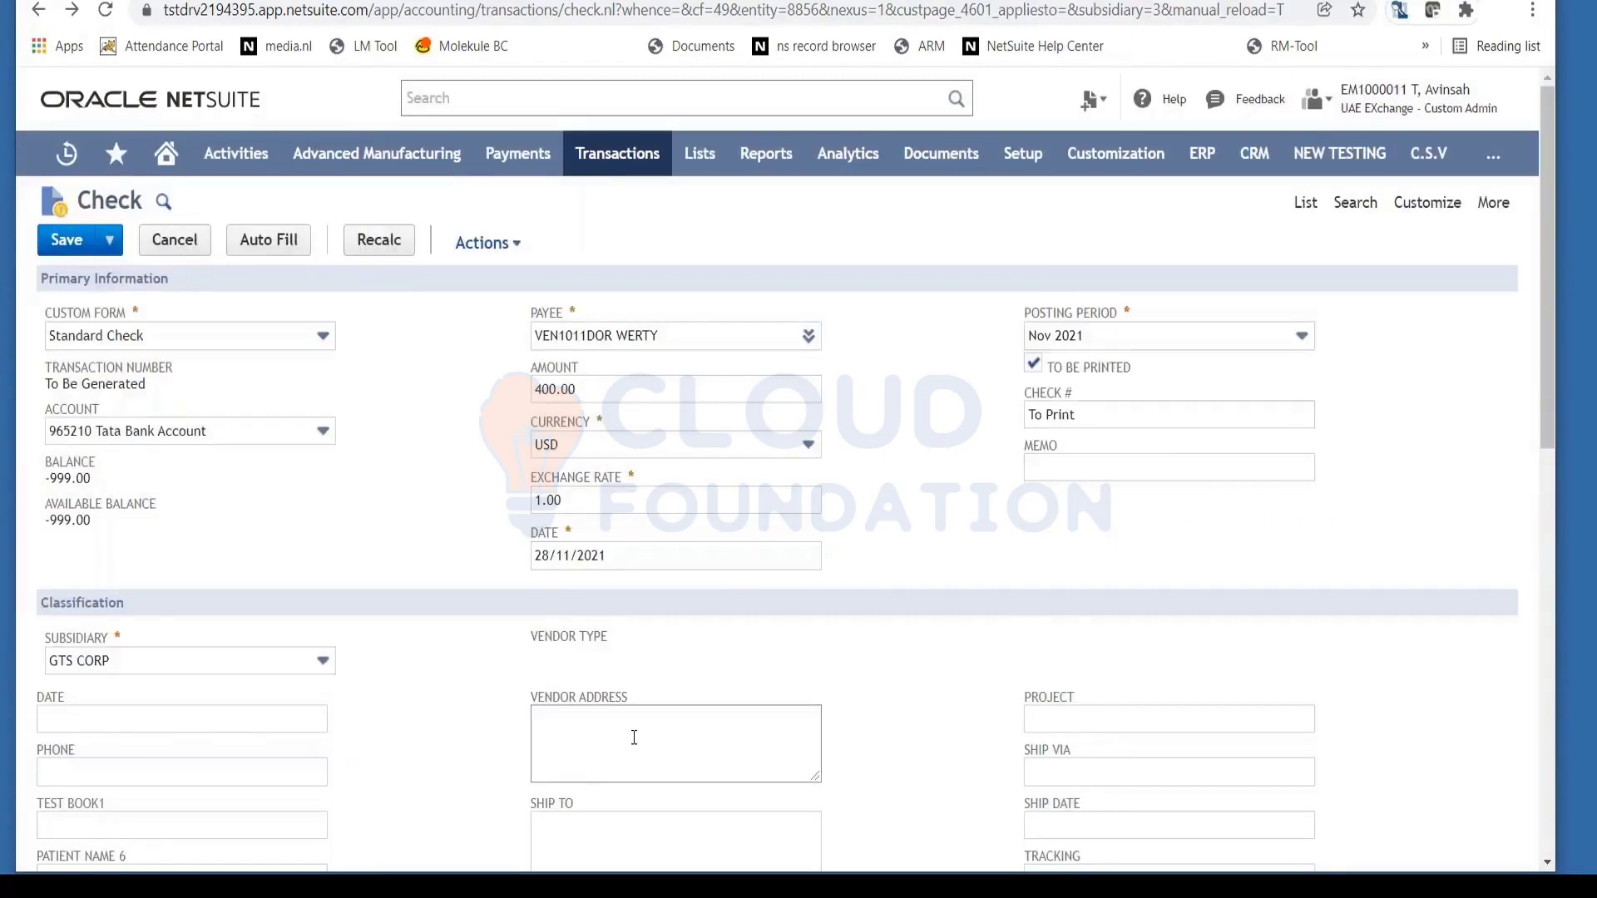
Open the field help for the check's Gross Amt field, highlight its custom field ID and close it
{"action": "scroll", "coordinate": [634, 724], "scroll_direction": "down", "scroll_amount": 5}
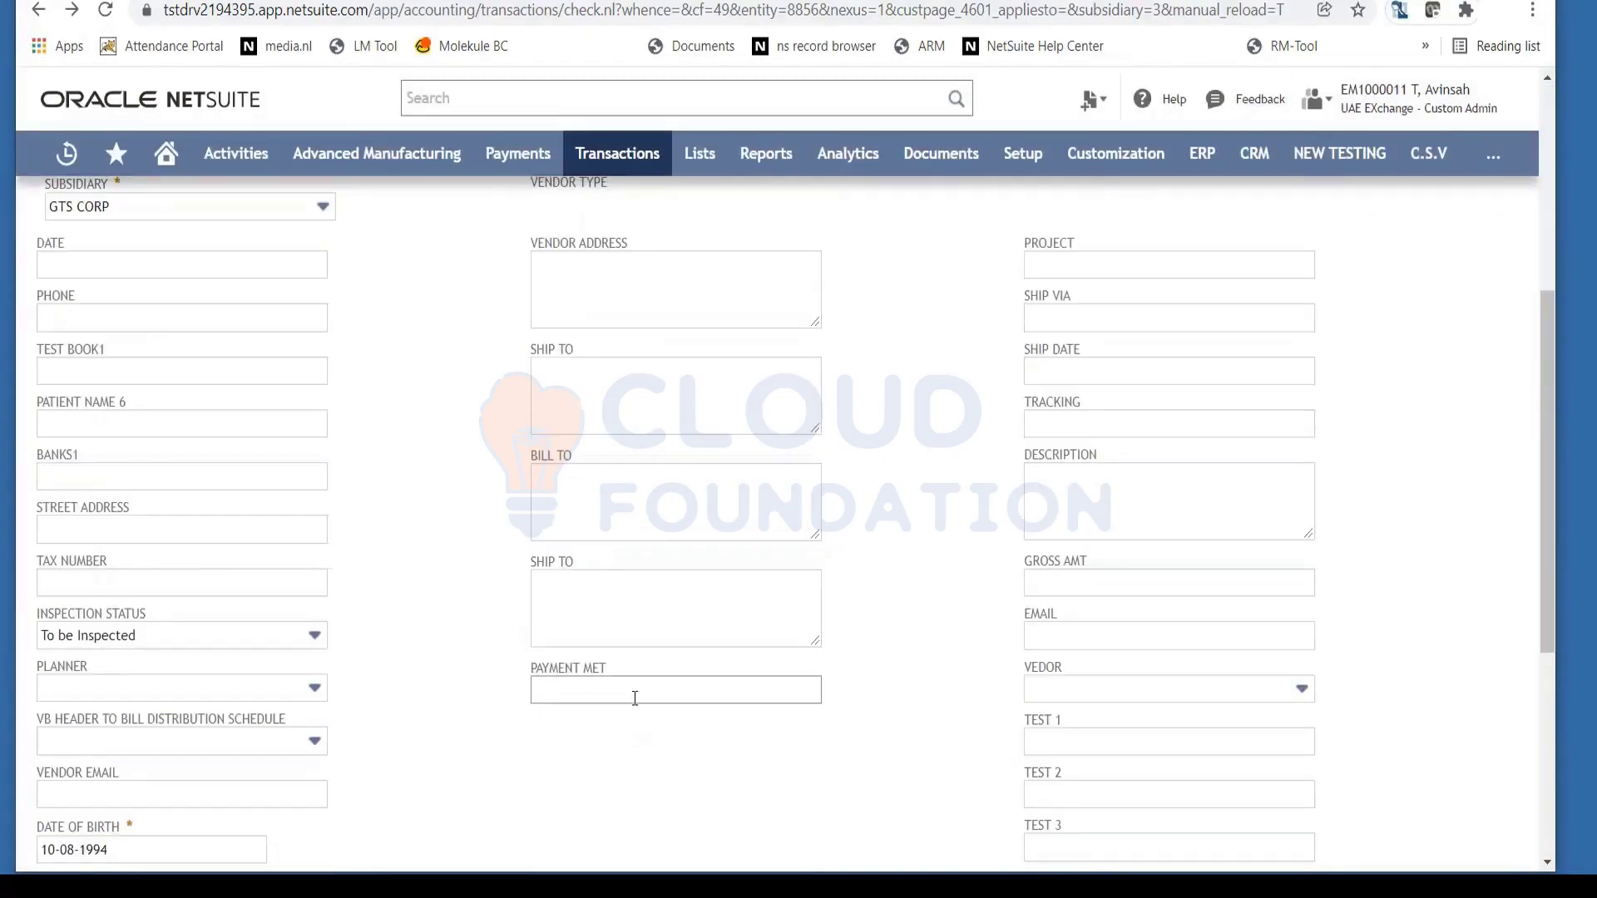
{"action": "left_click", "coordinate": [1067, 566]}
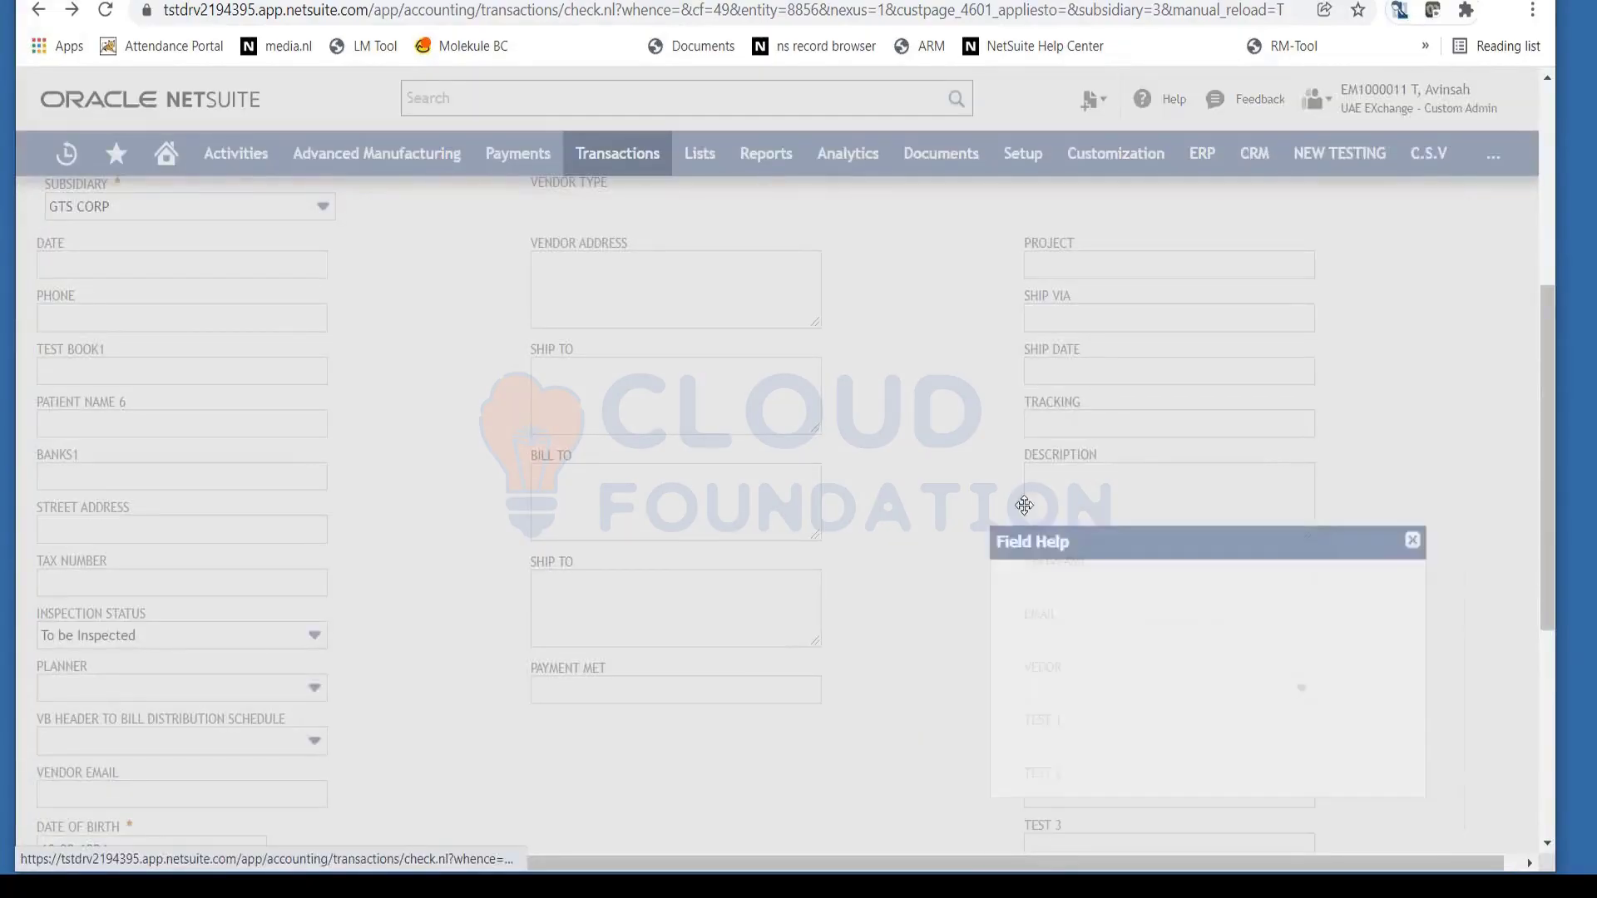
{"action": "left_click_drag", "start_coordinate": [1283, 554], "coordinate": [1337, 559]}
{"action": "double_click", "coordinate": [1281, 554]}
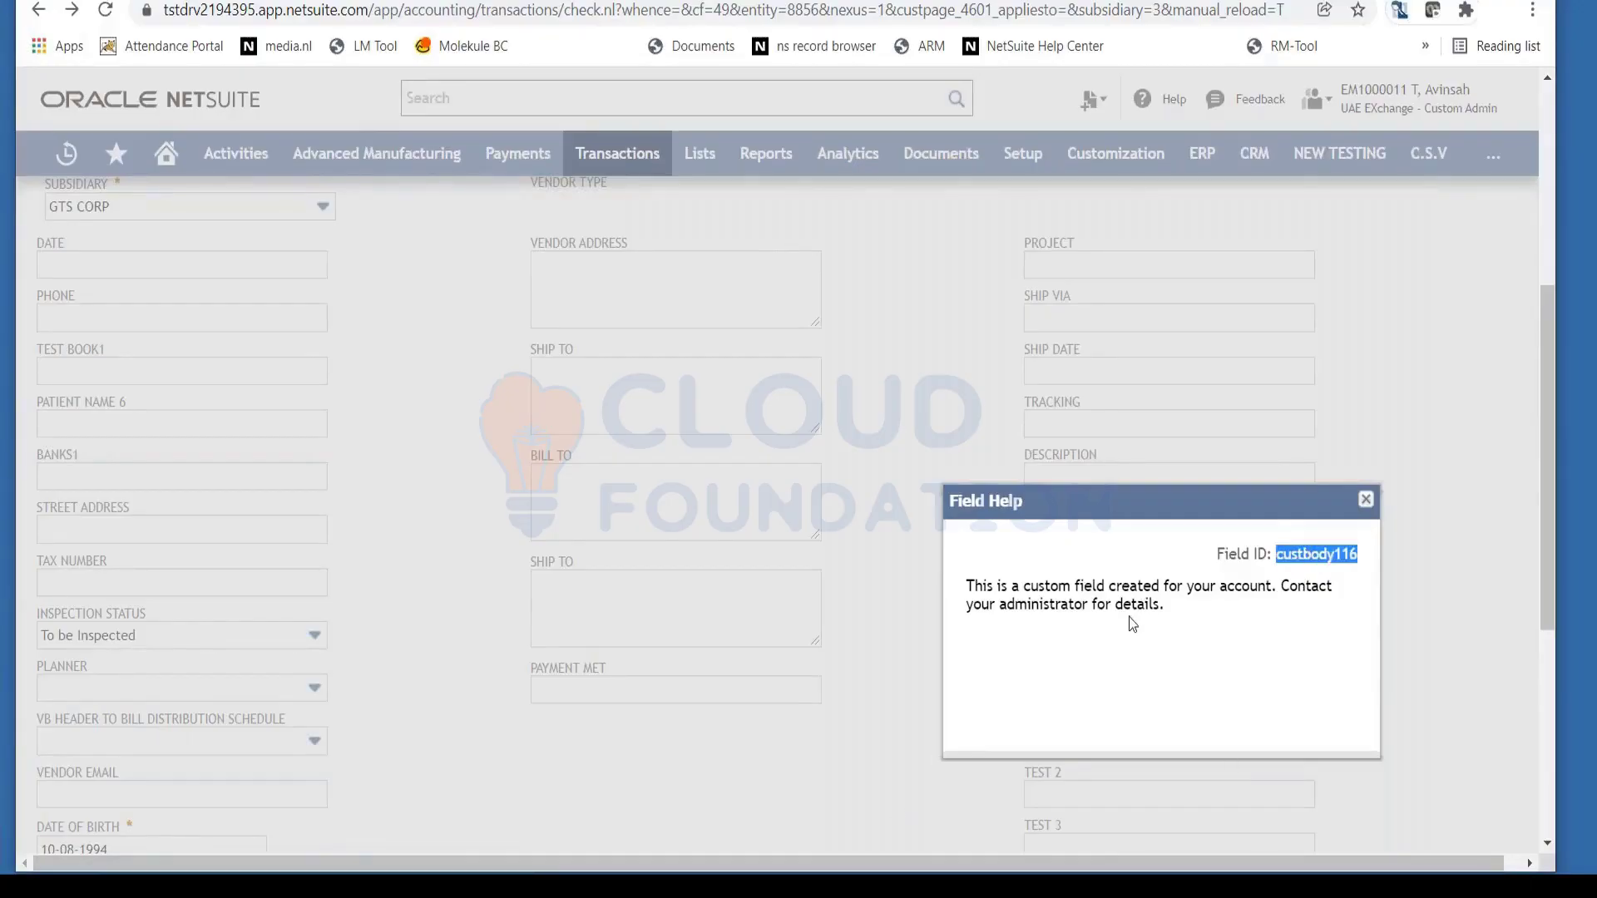
{"action": "left_click", "coordinate": [1366, 502]}
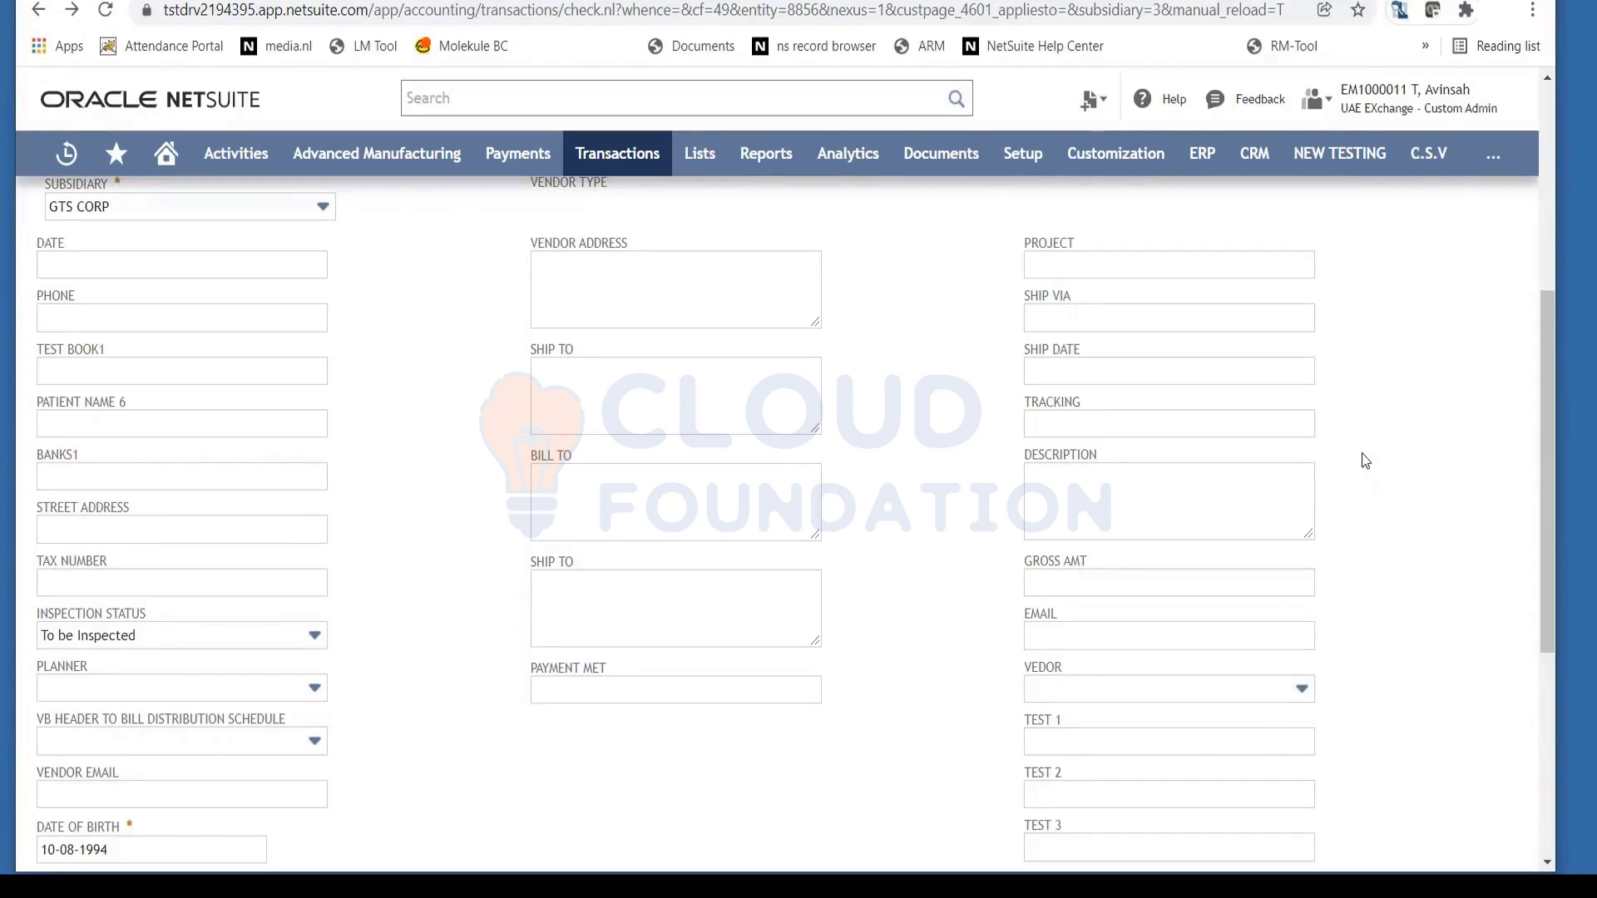
Open the field help for the check's Currency field, highlight its field ID and close it
{"action": "scroll", "coordinate": [1355, 607], "scroll_direction": "up", "scroll_amount": 6}
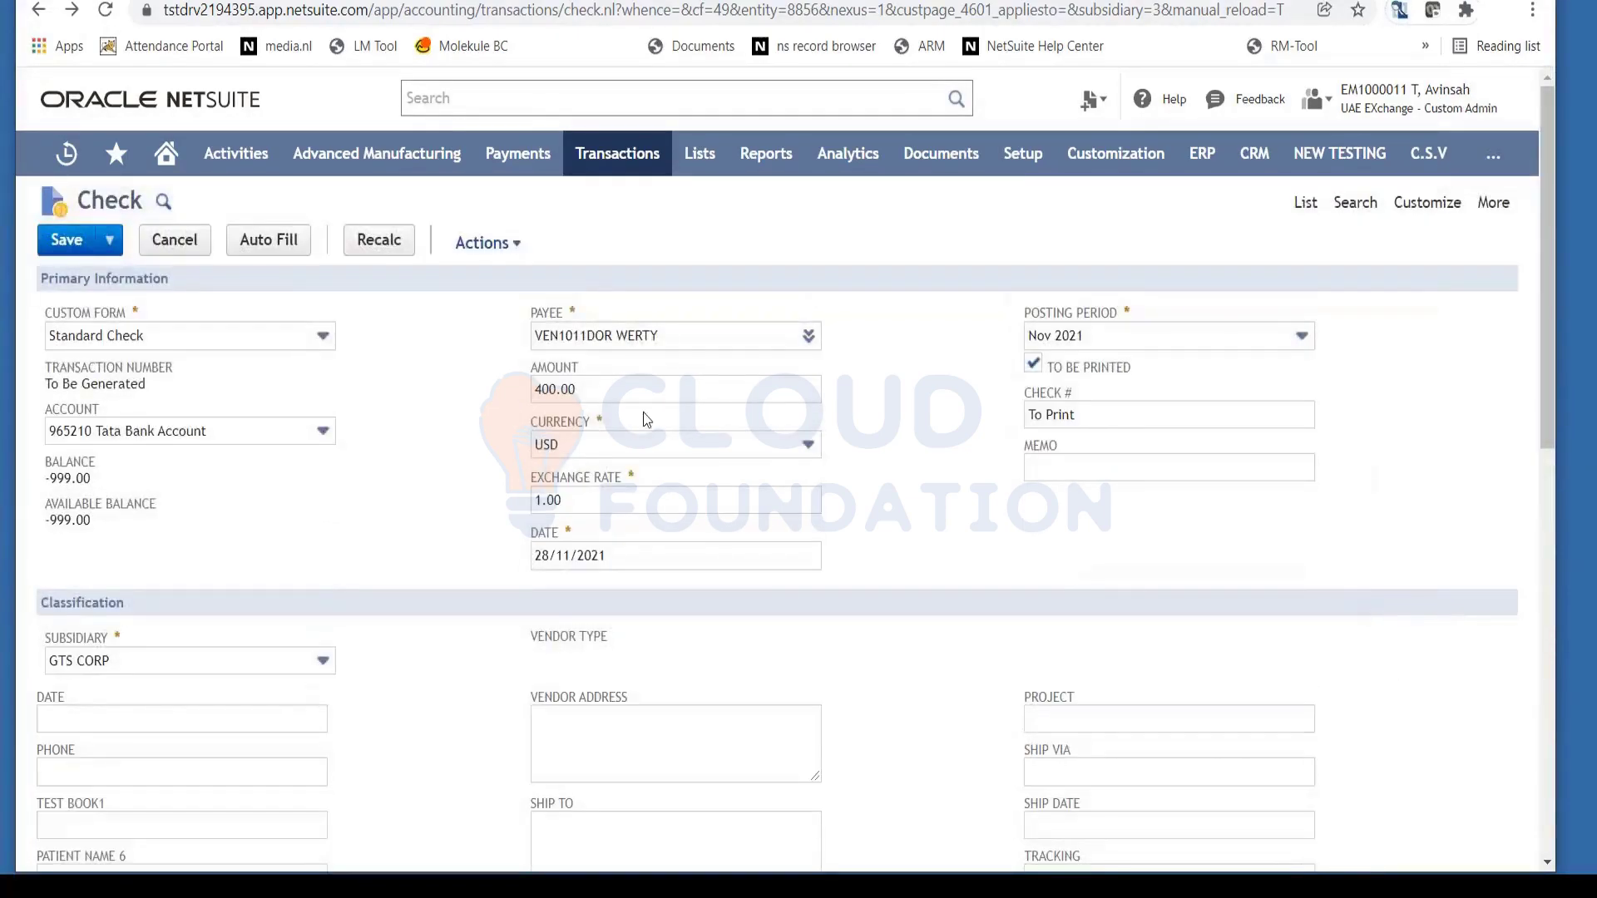
{"action": "left_click", "coordinate": [559, 421]}
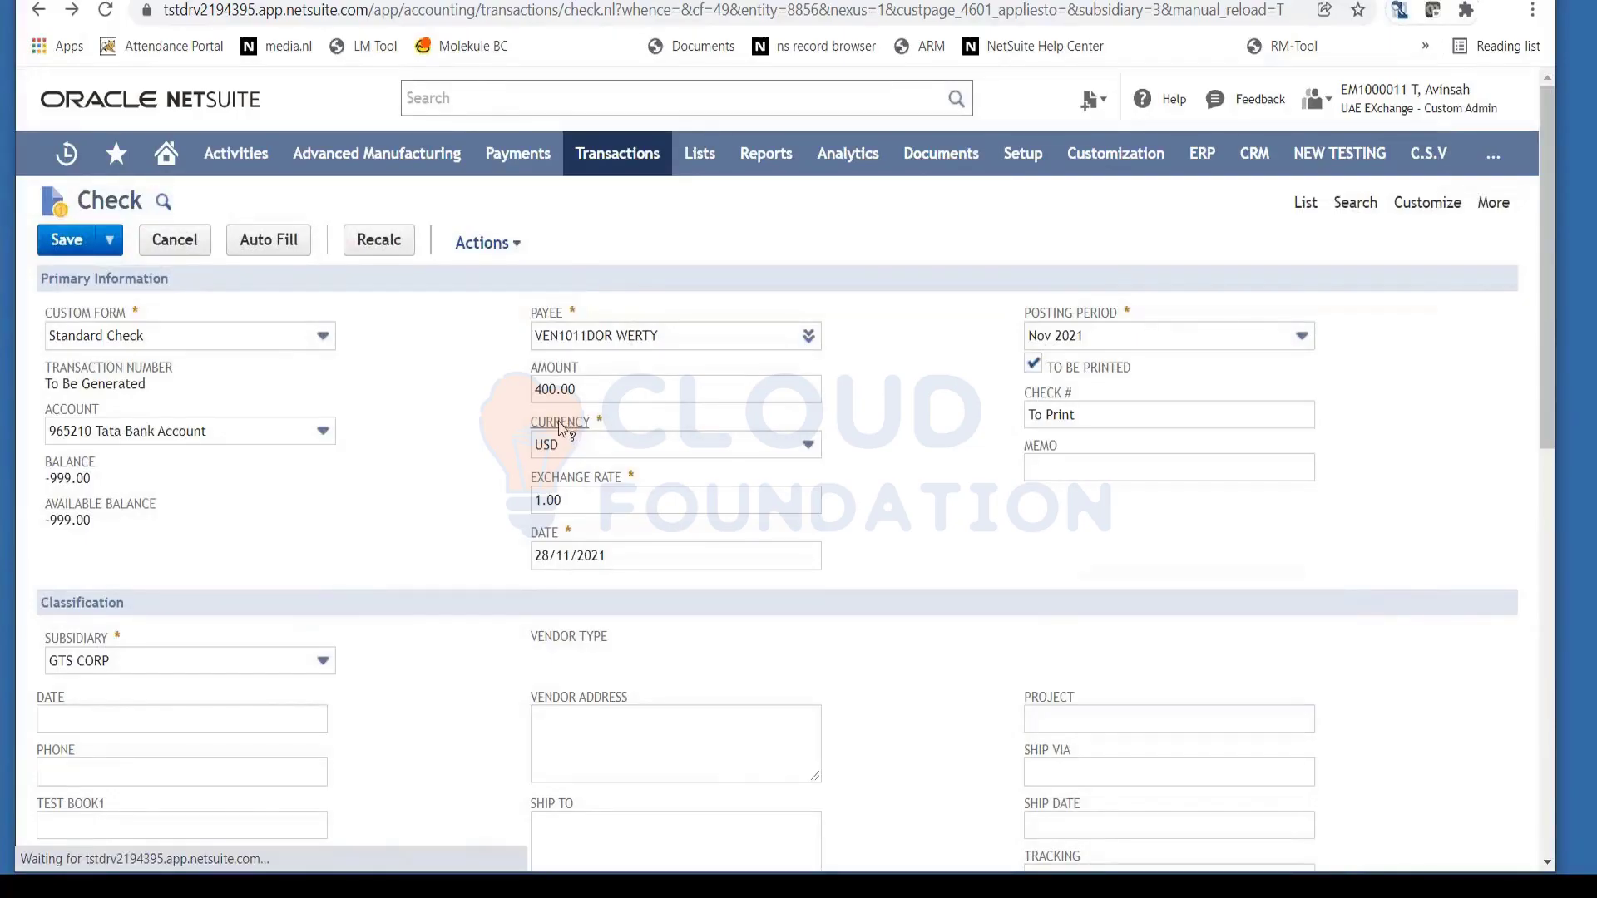
{"action": "double_click", "coordinate": [901, 483]}
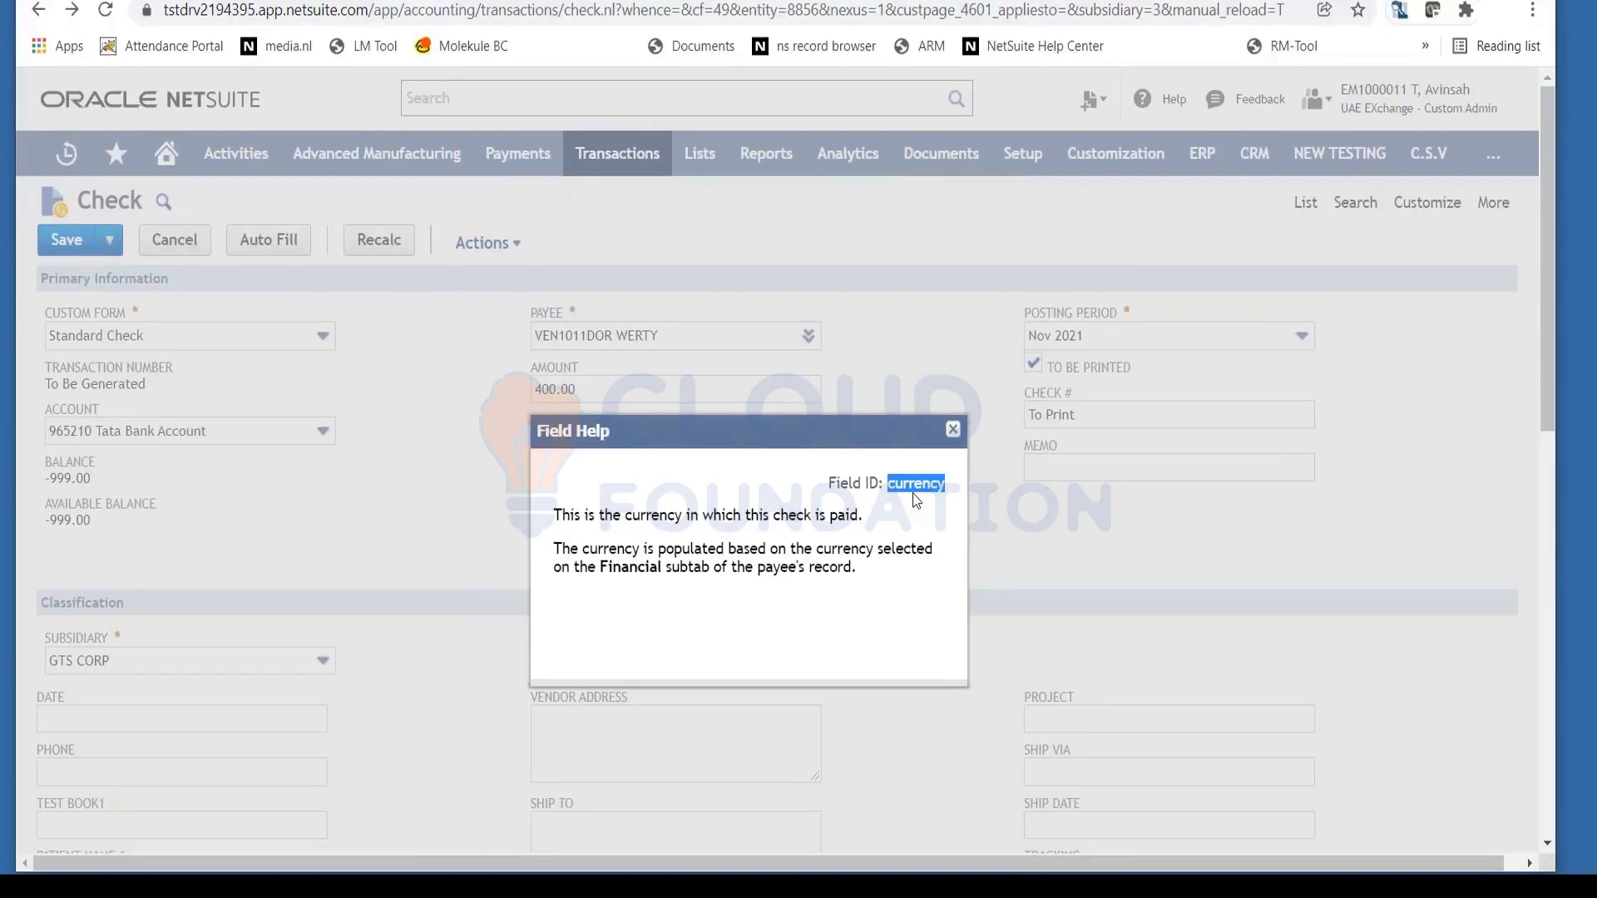
{"action": "left_click", "coordinate": [953, 430]}
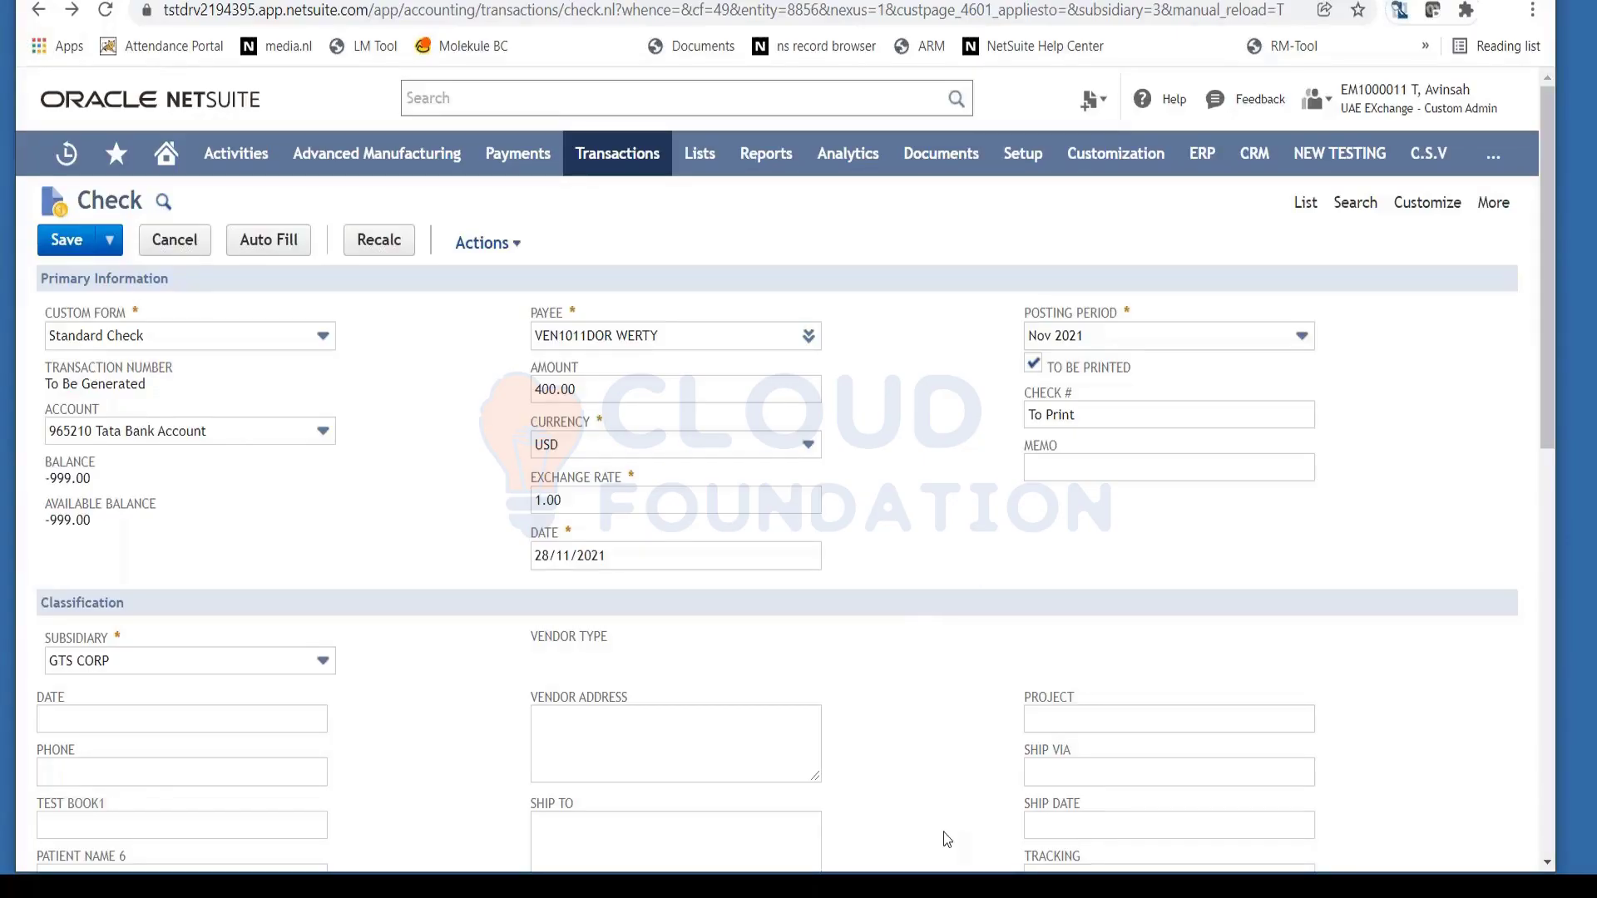
Open the Make Deposits and Transfer Funds bank transaction pages in separate browser tabs
{"action": "key", "text": "alt+Tab"}
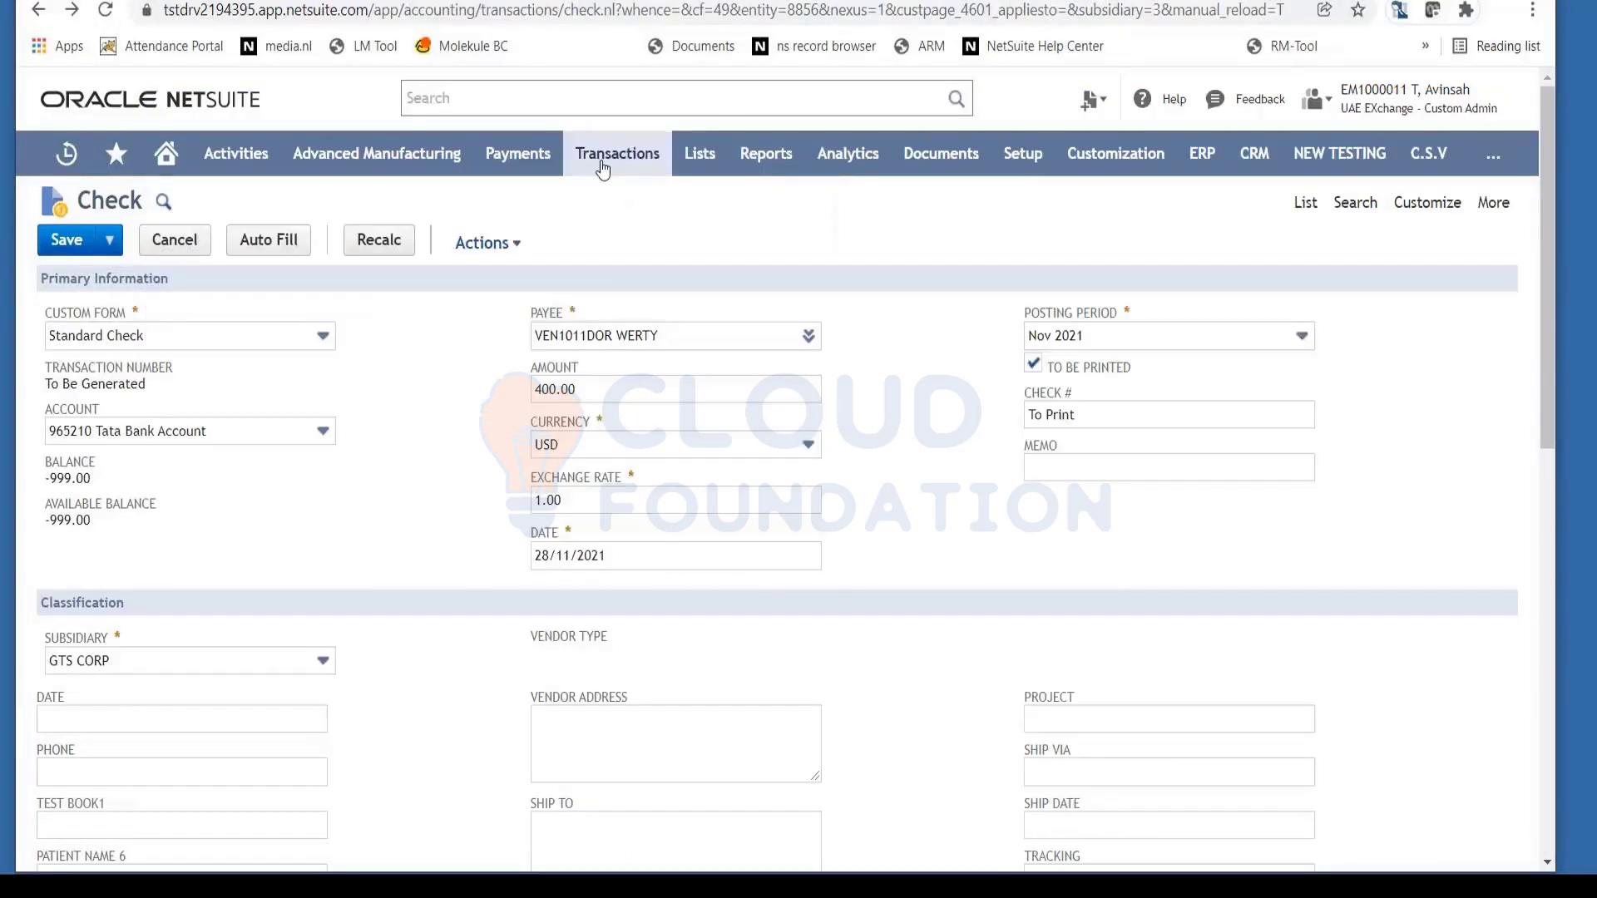
{"action": "mouse_move", "coordinate": [603, 170]}
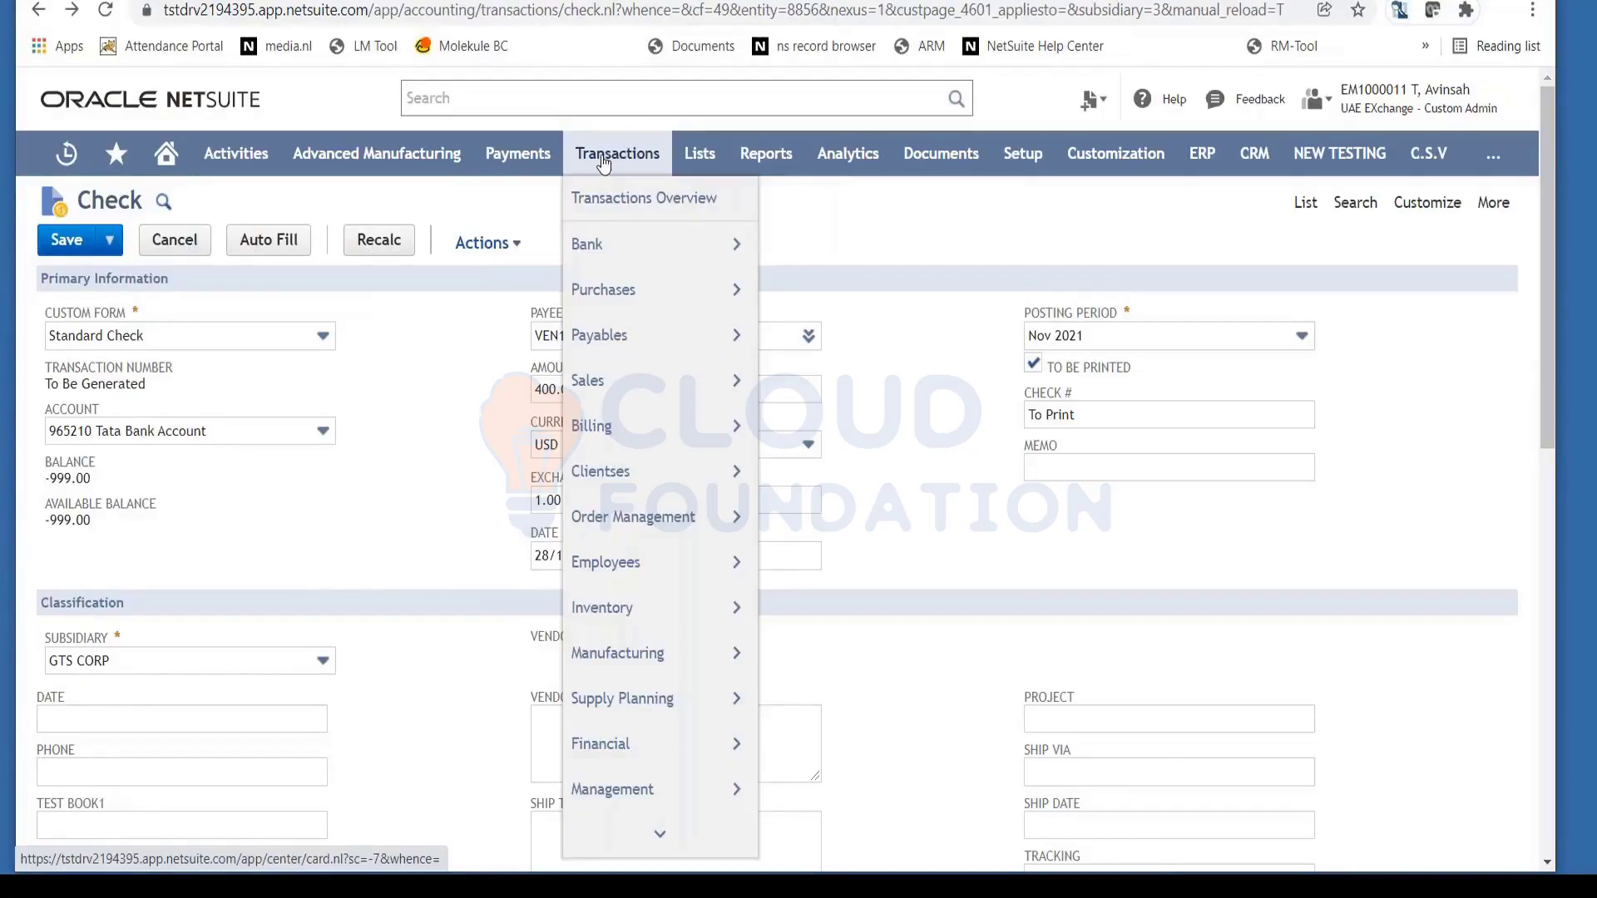
{"action": "mouse_move", "coordinate": [625, 244]}
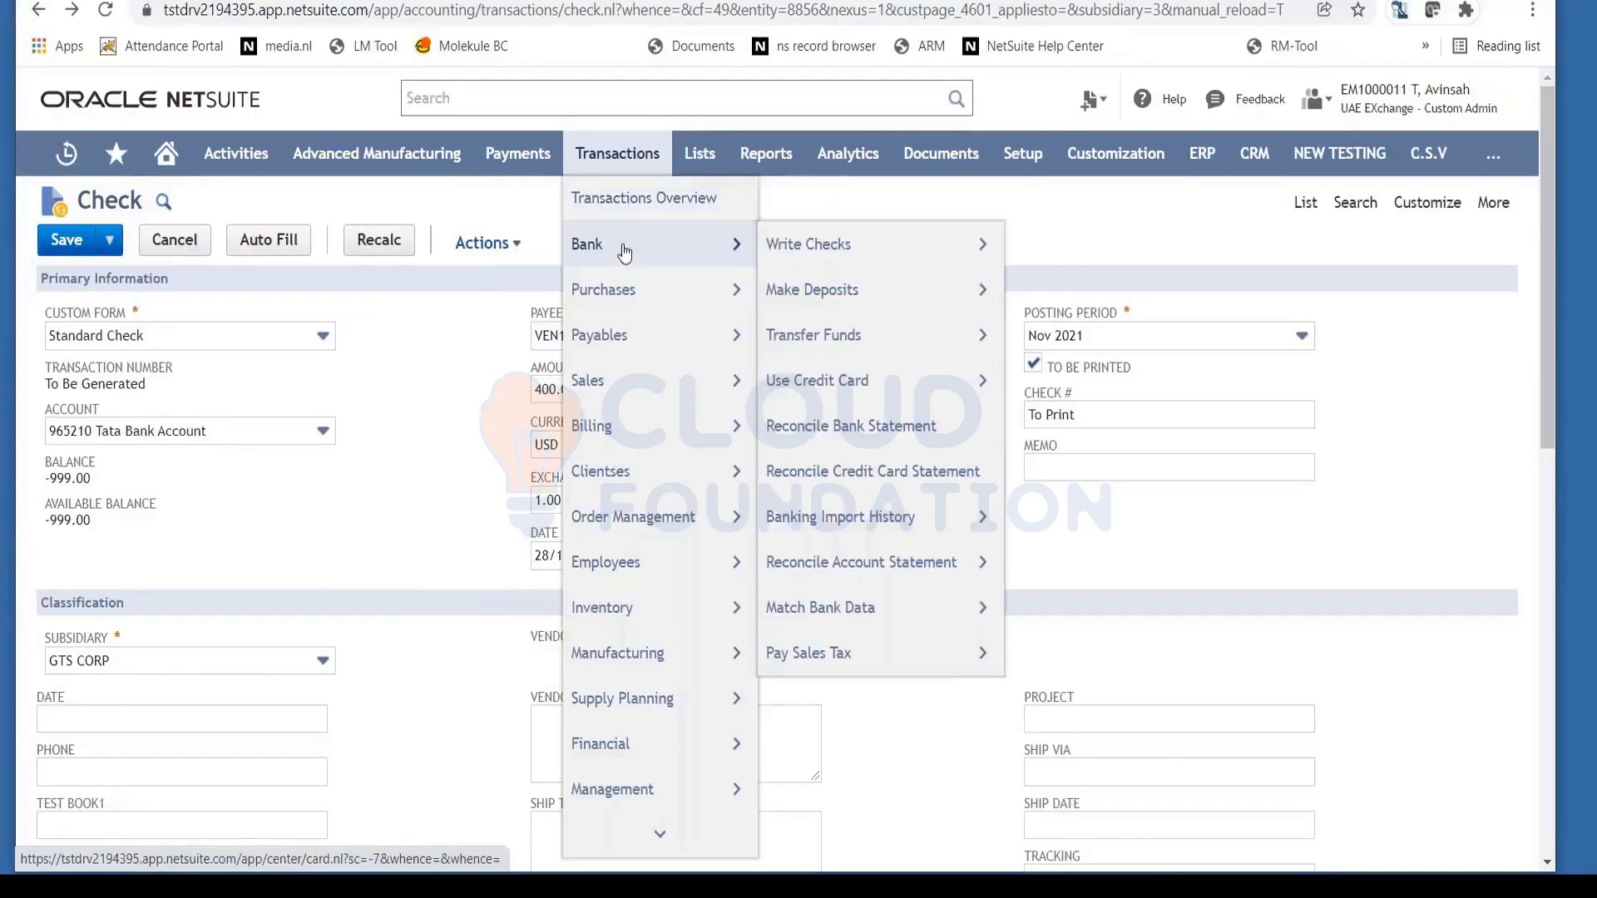
{"action": "right_click", "coordinate": [897, 305]}
{"action": "key", "text": "Escape"}
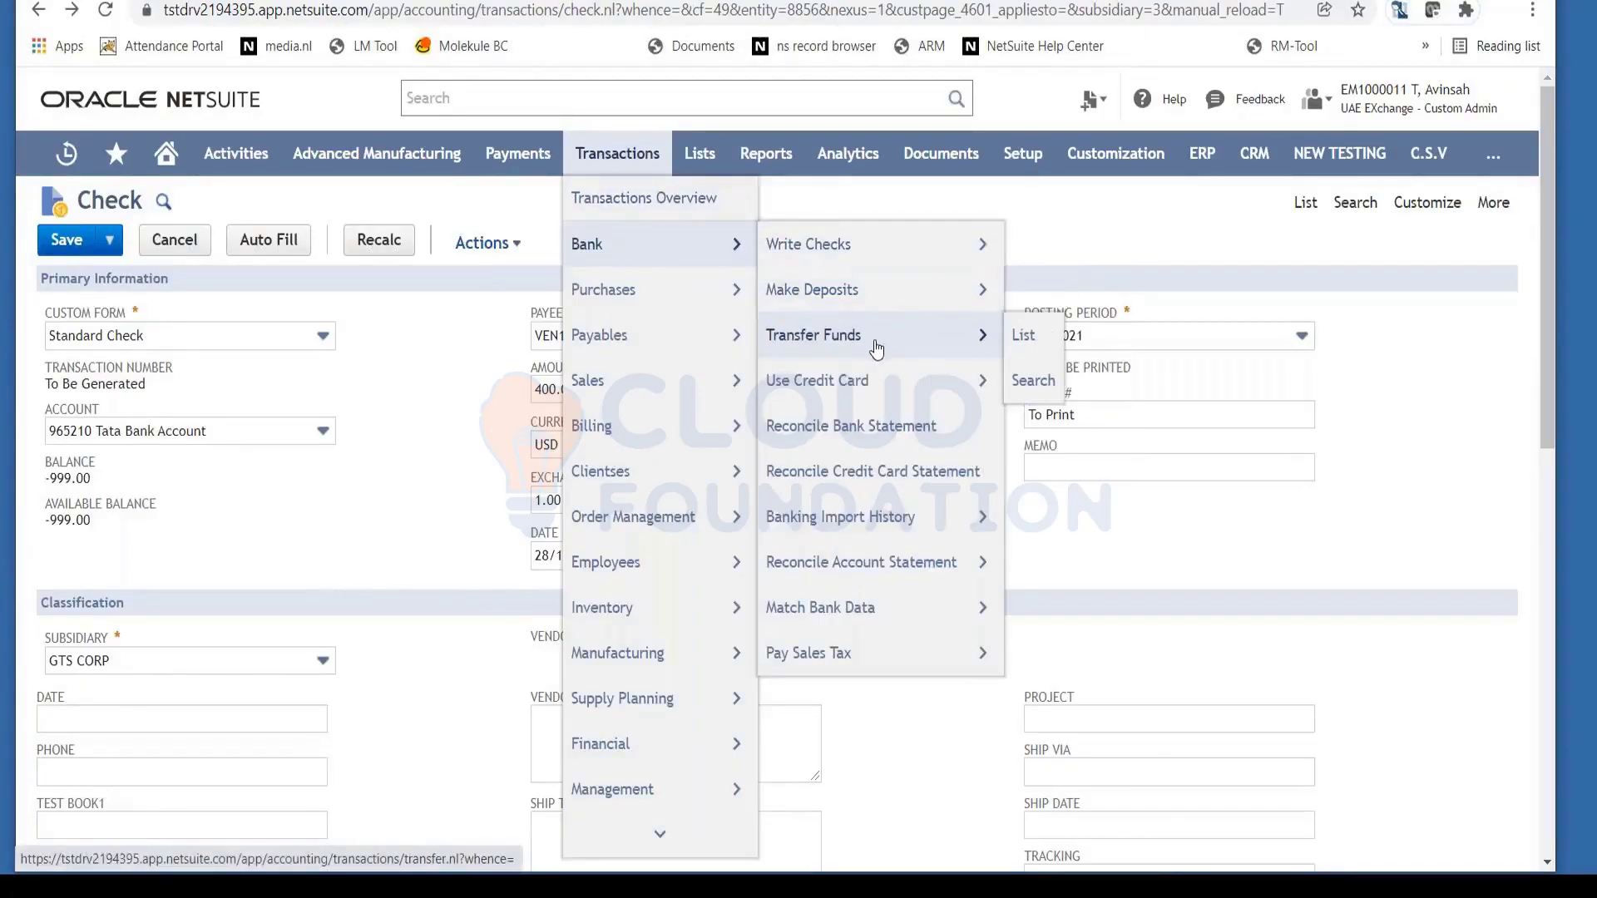
{"action": "right_click", "coordinate": [876, 343]}
{"action": "left_click", "coordinate": [908, 359]}
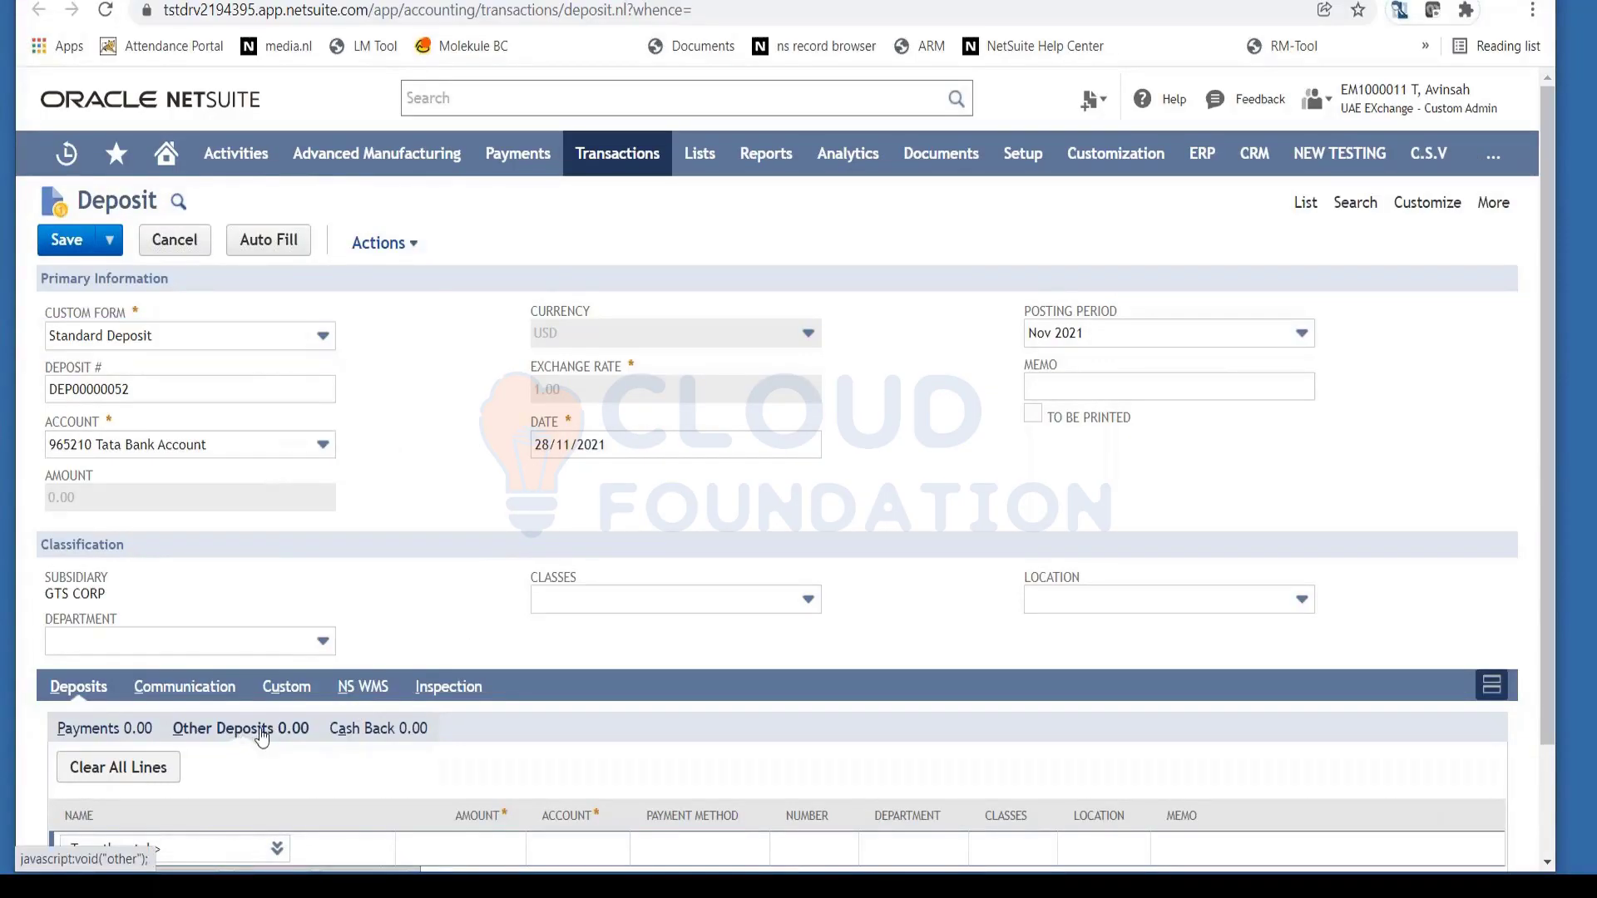
Enter an amount of 699 on the first Other Deposits line of the new deposit
{"action": "scroll", "coordinate": [379, 622], "scroll_direction": "down", "scroll_amount": 1}
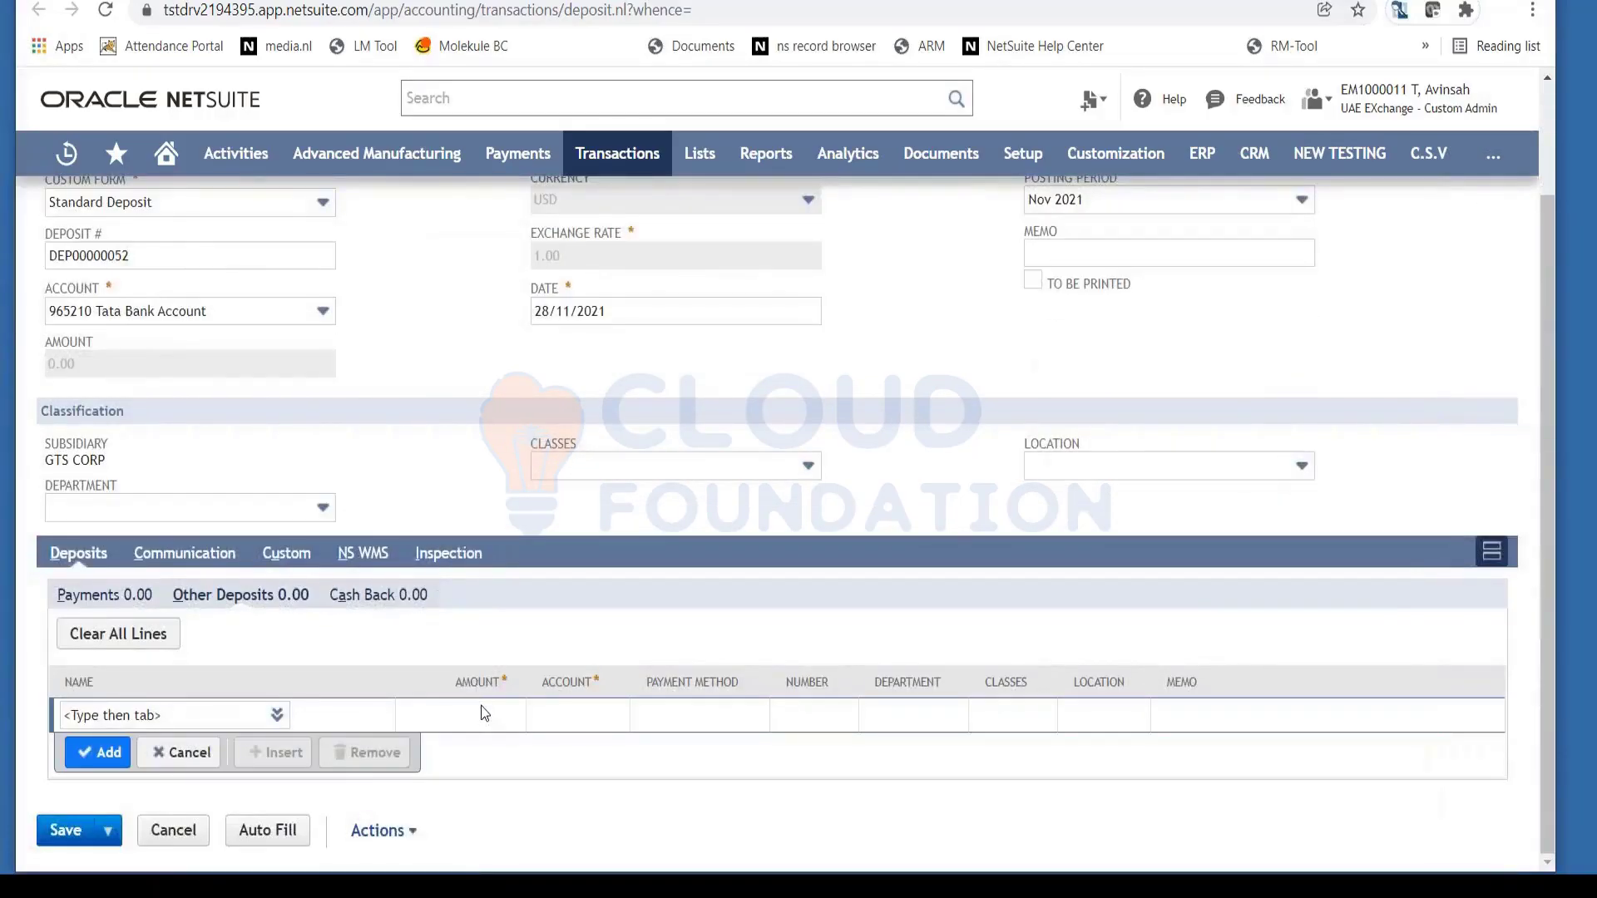
{"action": "left_click", "coordinate": [484, 717]}
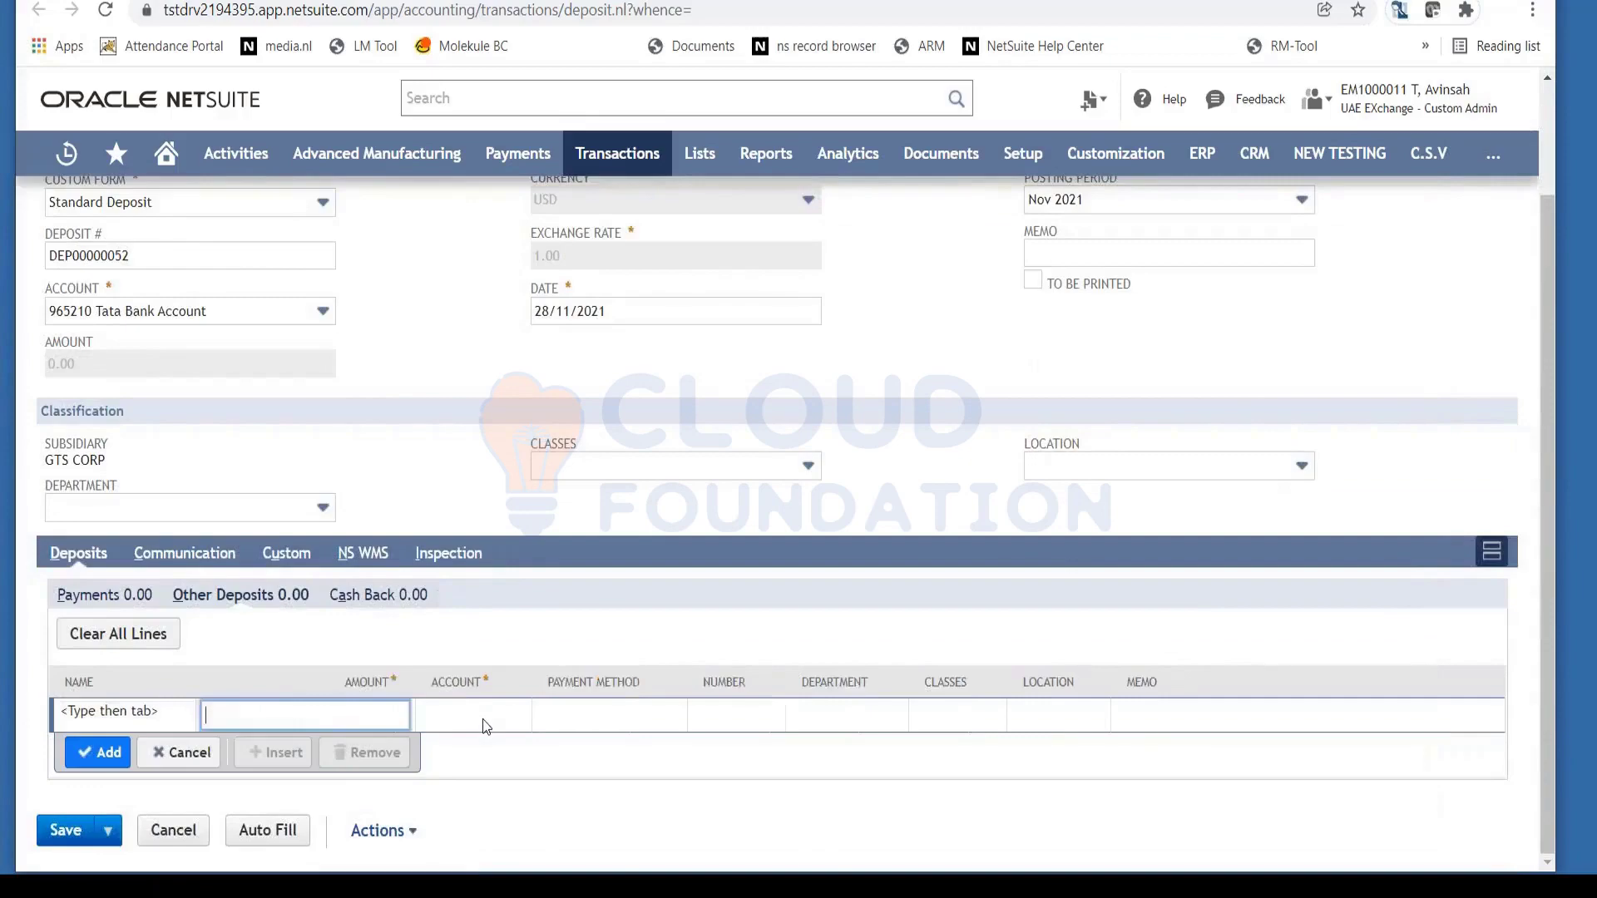
{"action": "type", "text": "699"}
{"action": "key", "text": "Tab"}
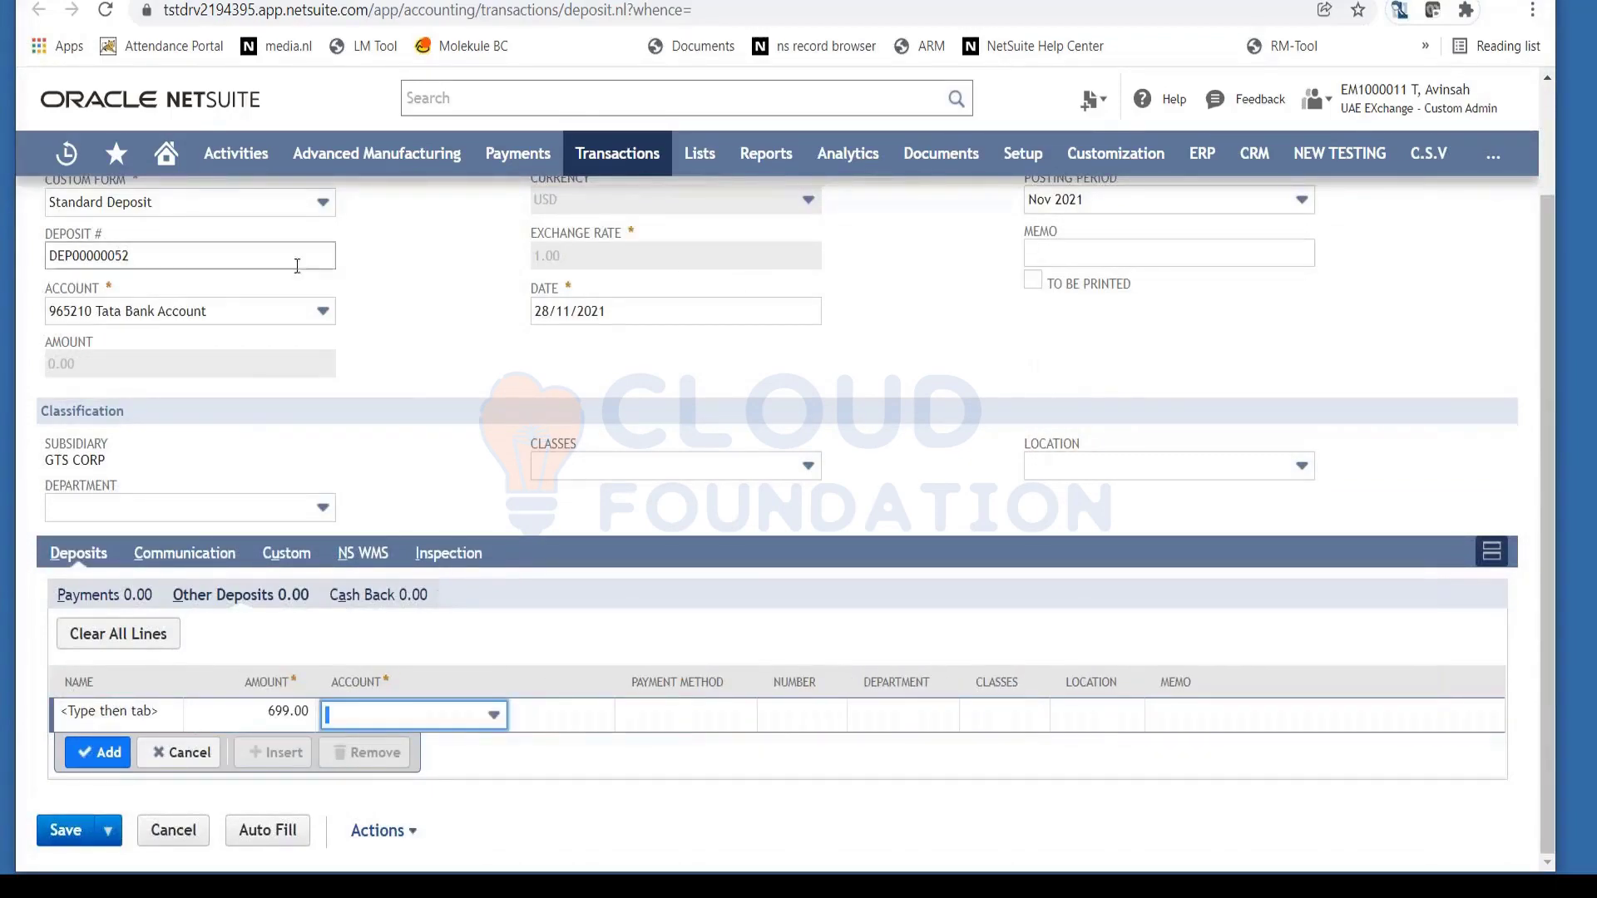
Search the account list for "income" and set the deposit line's account to 7100 Non-Operating Revenue : Interest Income
{"action": "left_click", "coordinate": [492, 720]}
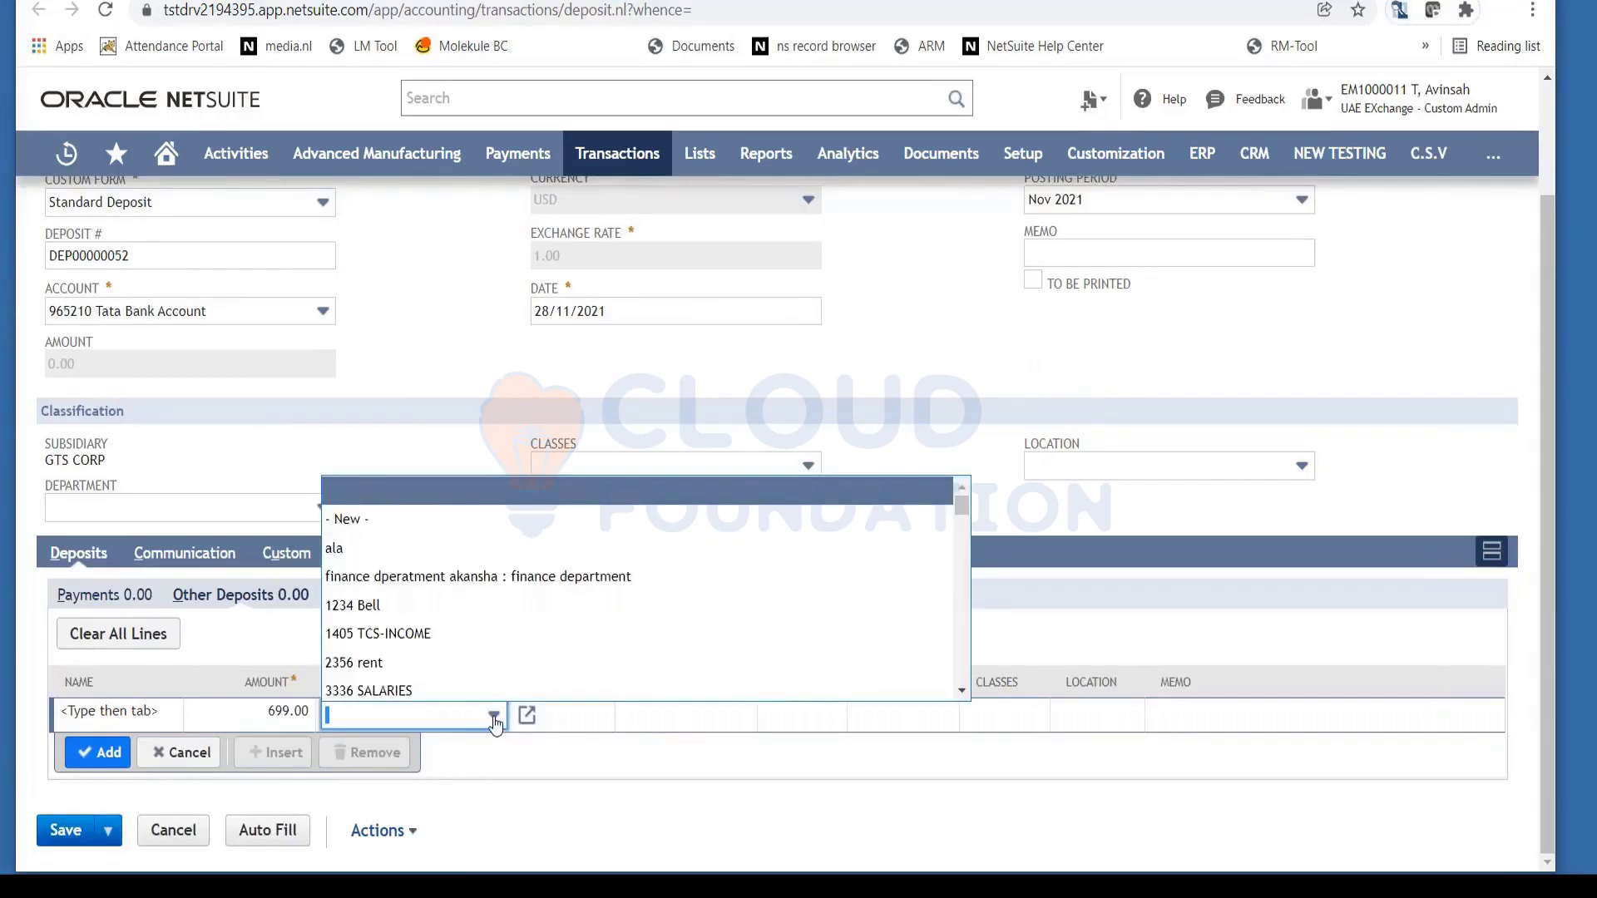
{"action": "key", "text": "ctrl+f"}
{"action": "type", "text": "inco"}
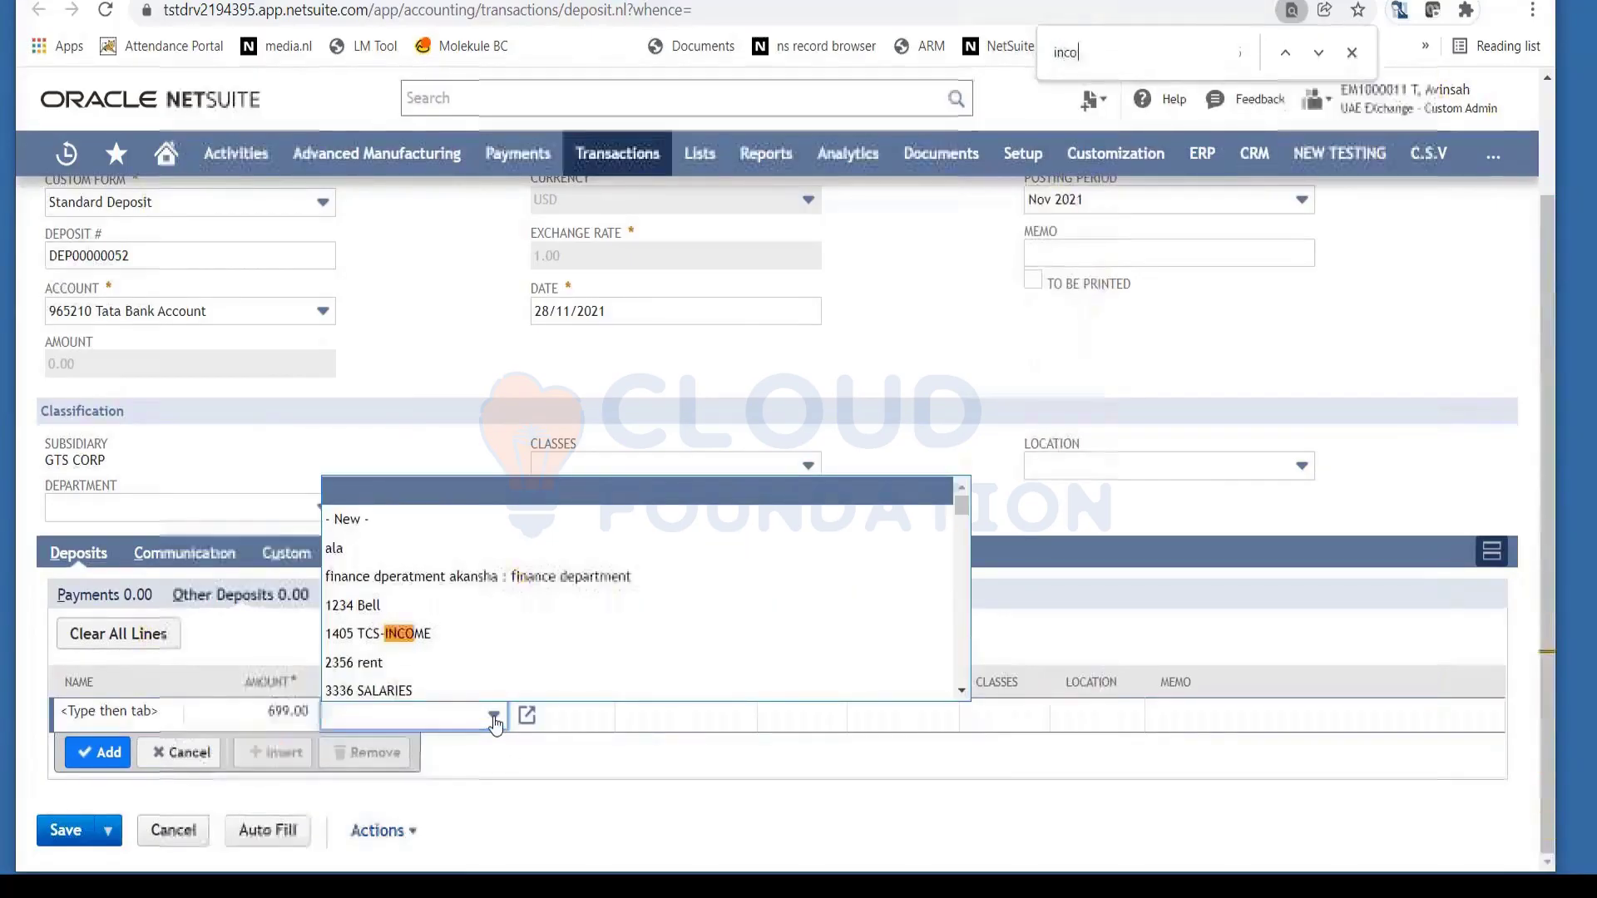
{"action": "type", "text": "me"}
{"action": "key", "text": "Return"}
{"action": "key", "text": "Return"}
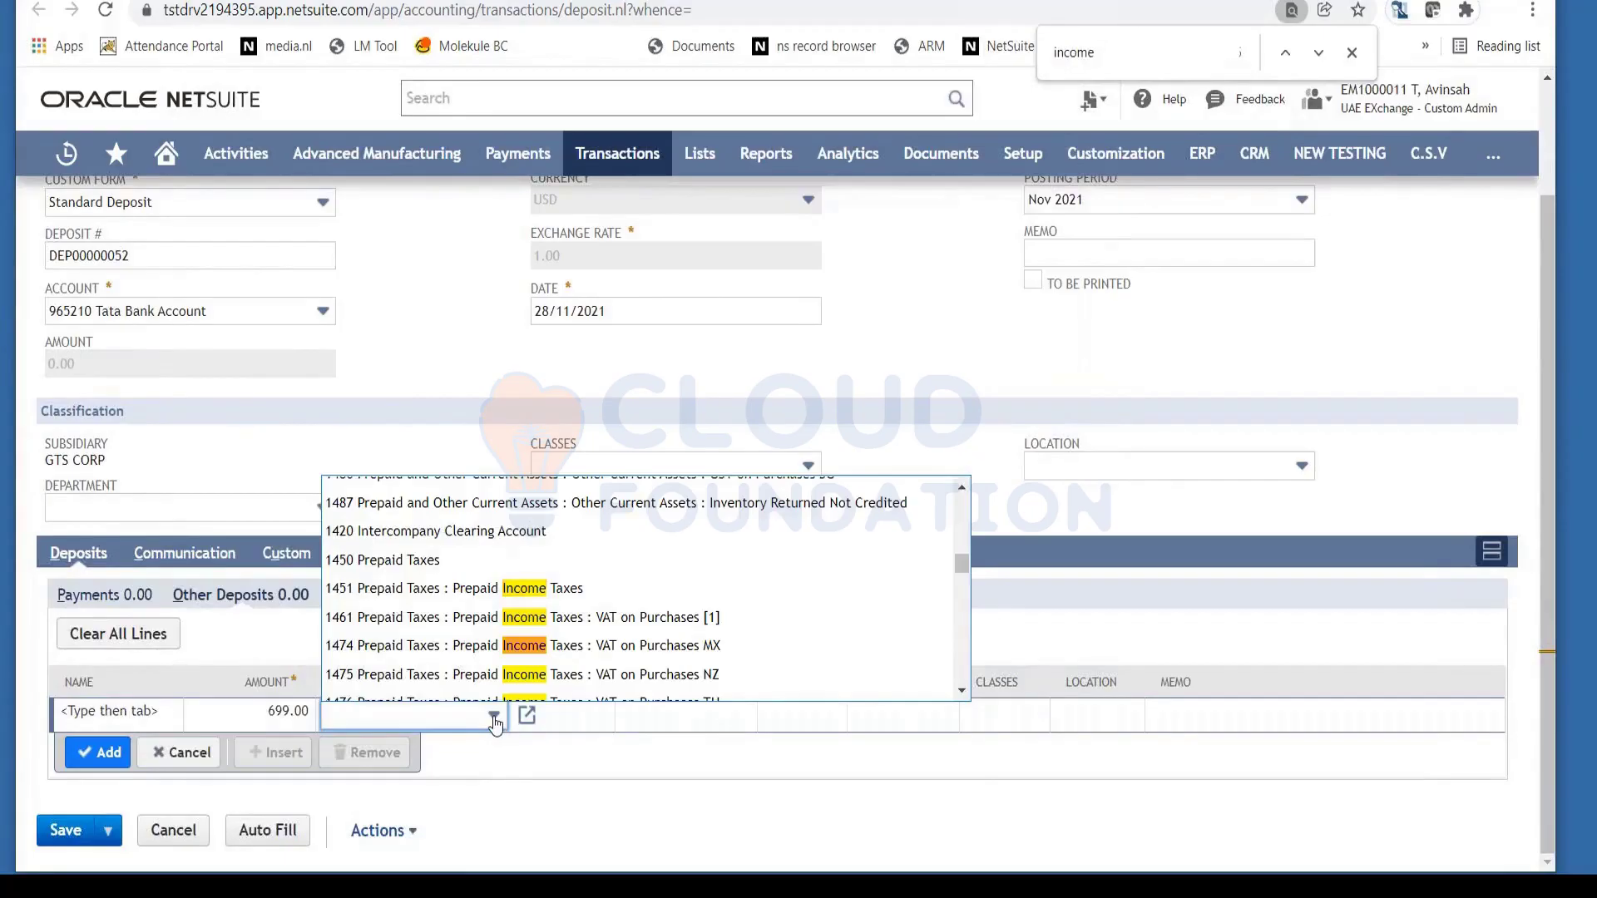
{"action": "key", "text": "Return"}
{"action": "key", "text": "Return"}
{"action": "key", "text": "Return"}
{"action": "key", "text": "Return"}
{"action": "key", "text": "Return"}
{"action": "key", "text": "Return"}
{"action": "key", "text": "Return"}
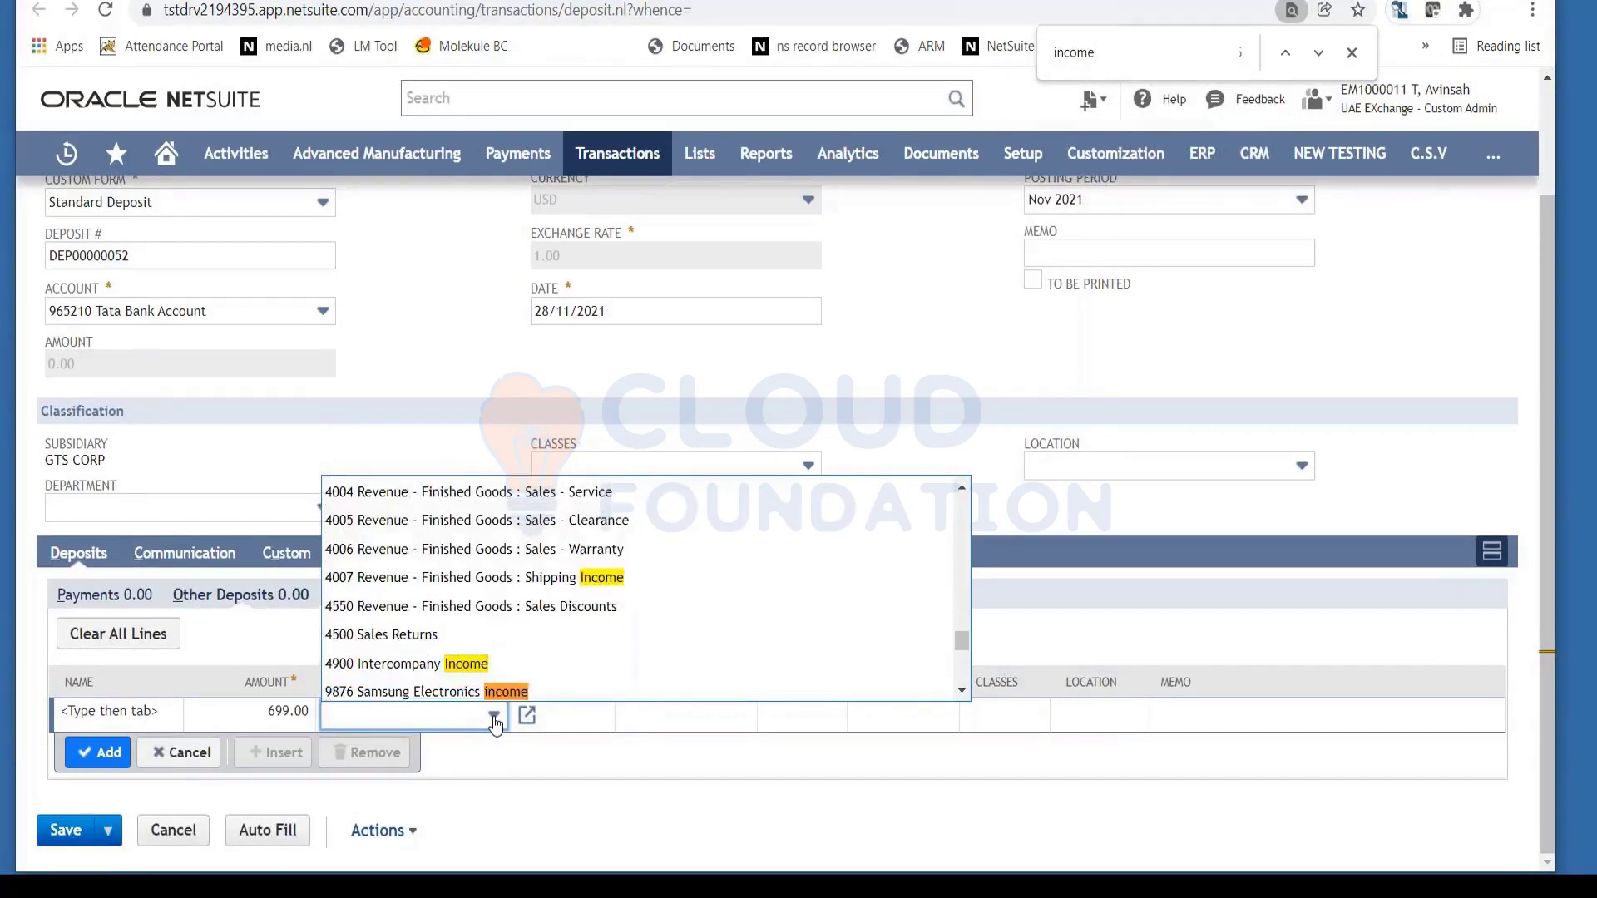
{"action": "key", "text": "Return"}
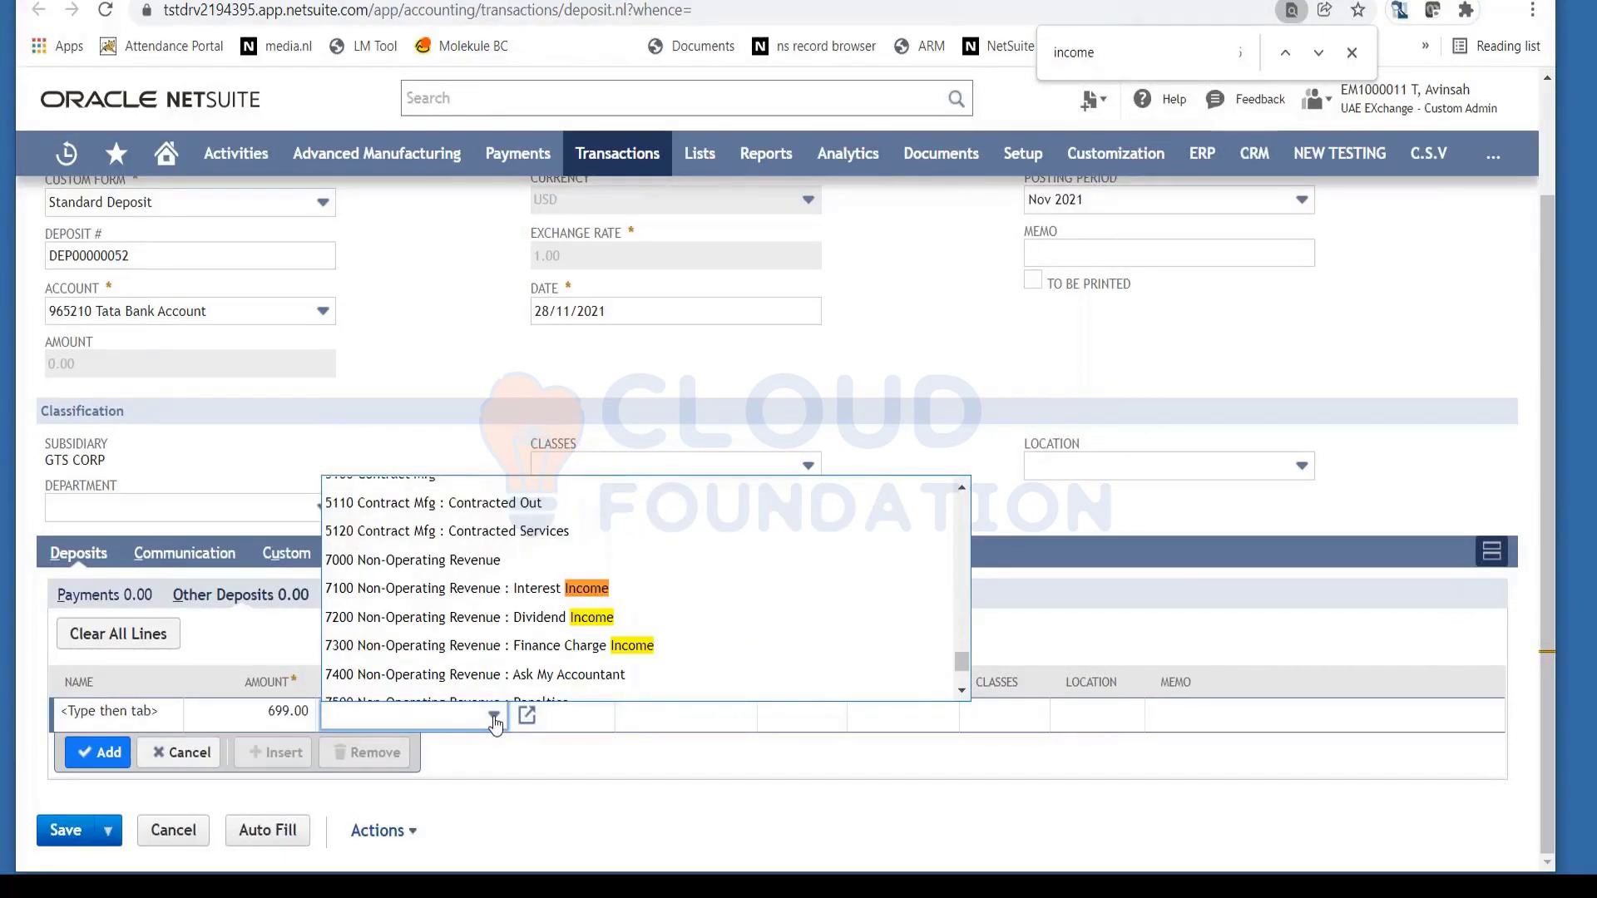
{"action": "left_click", "coordinate": [546, 597]}
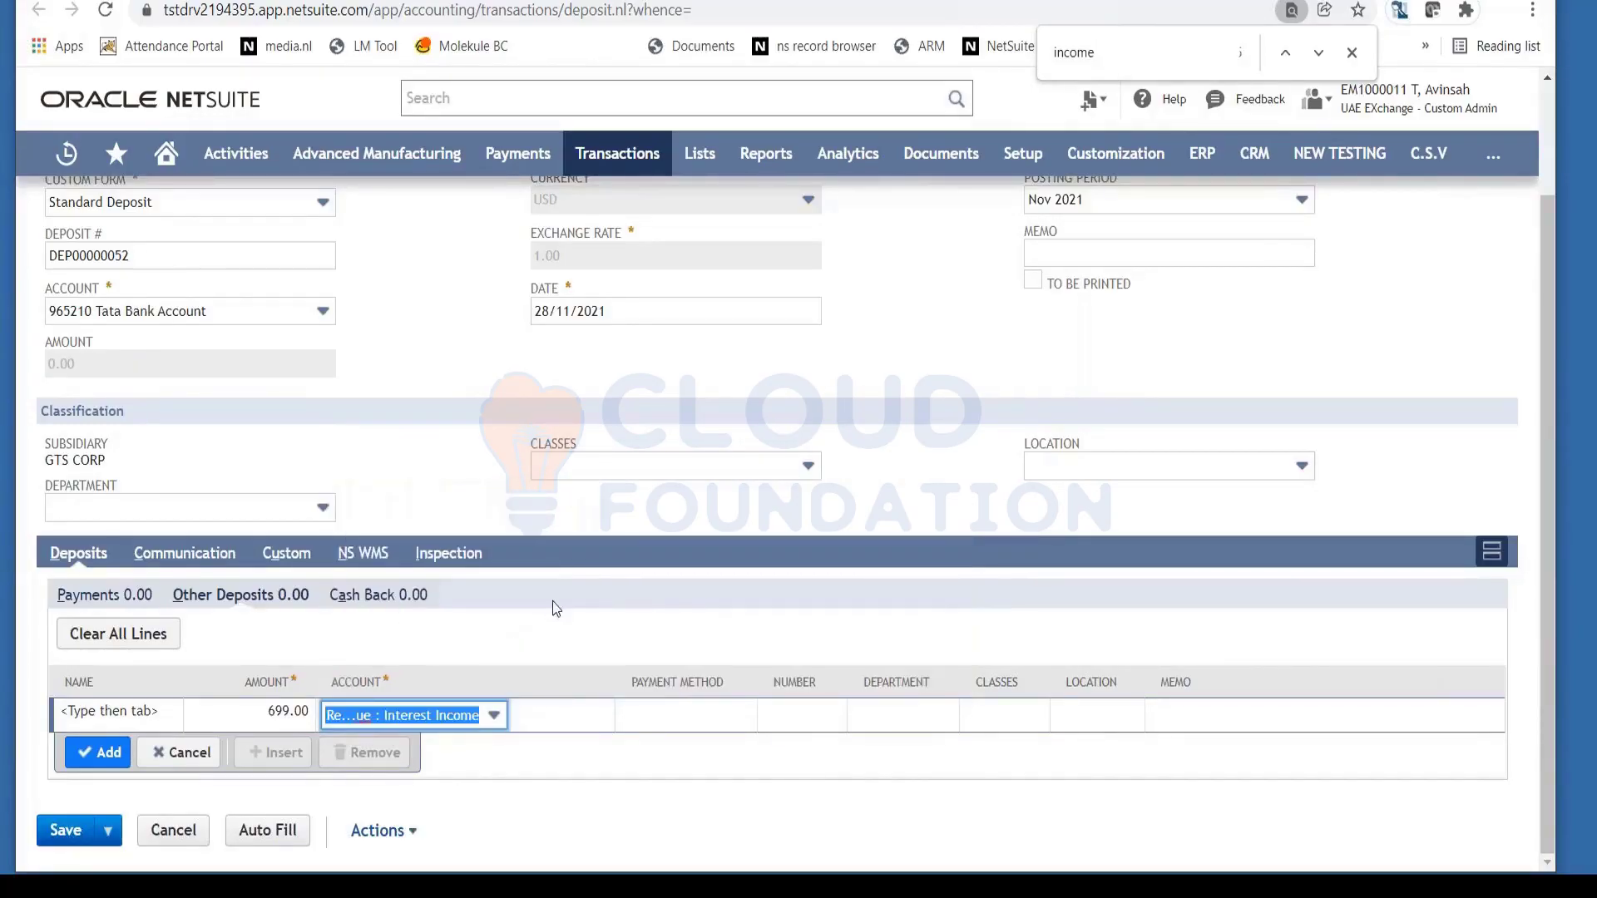
{"action": "key", "text": "Tab"}
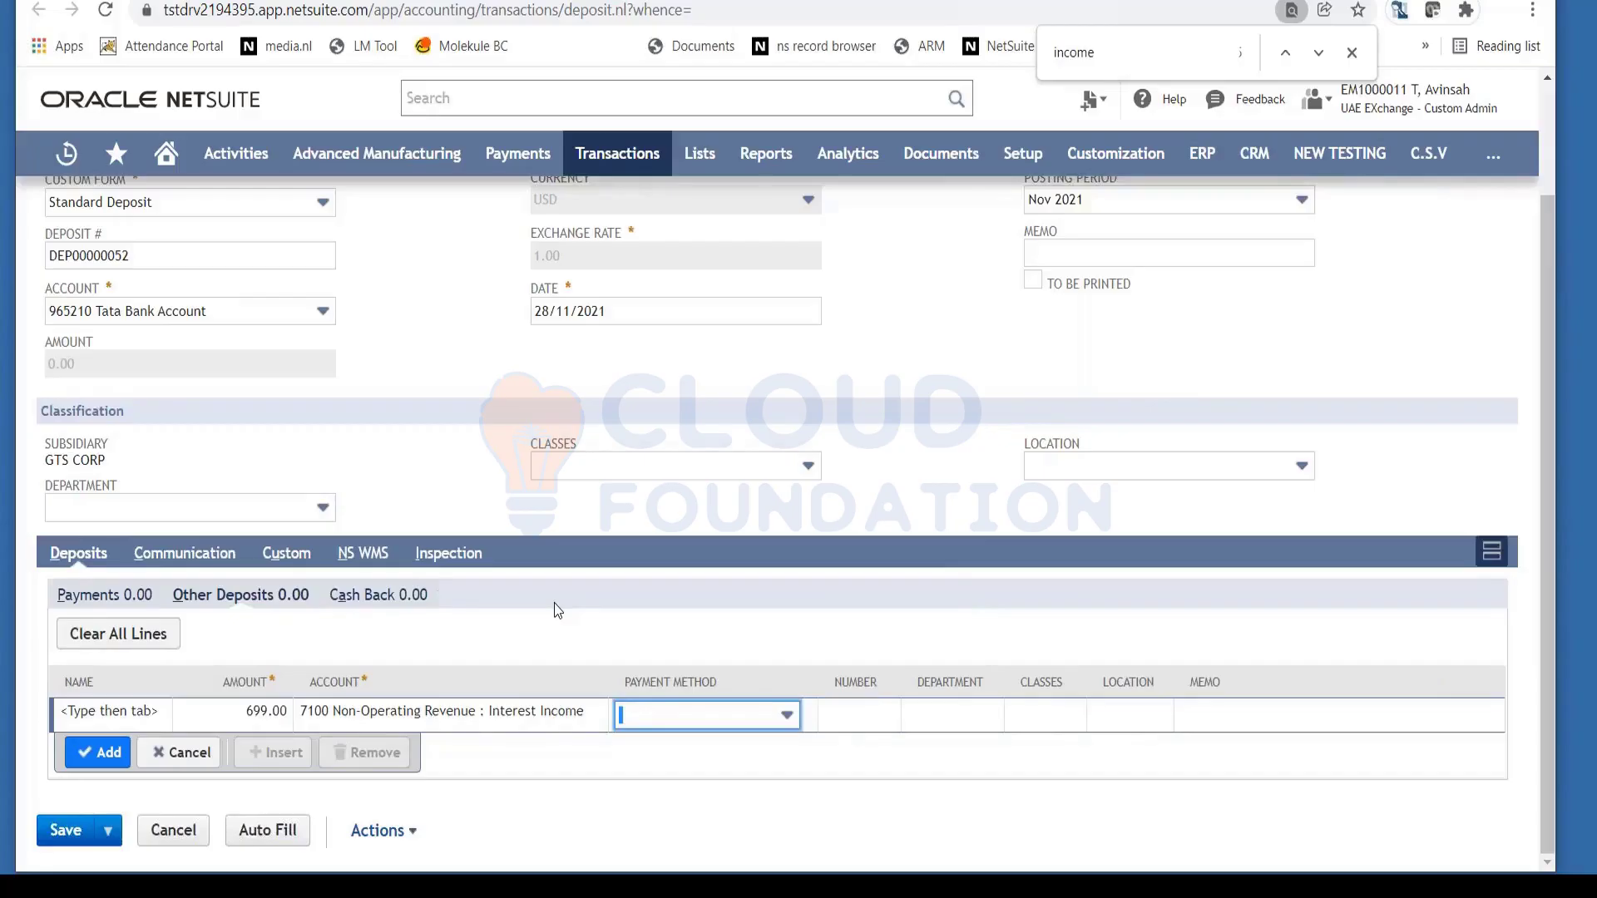
Set the deposit line's payment method to Cash, leaving its number and department blank
{"action": "key", "text": "Tab"}
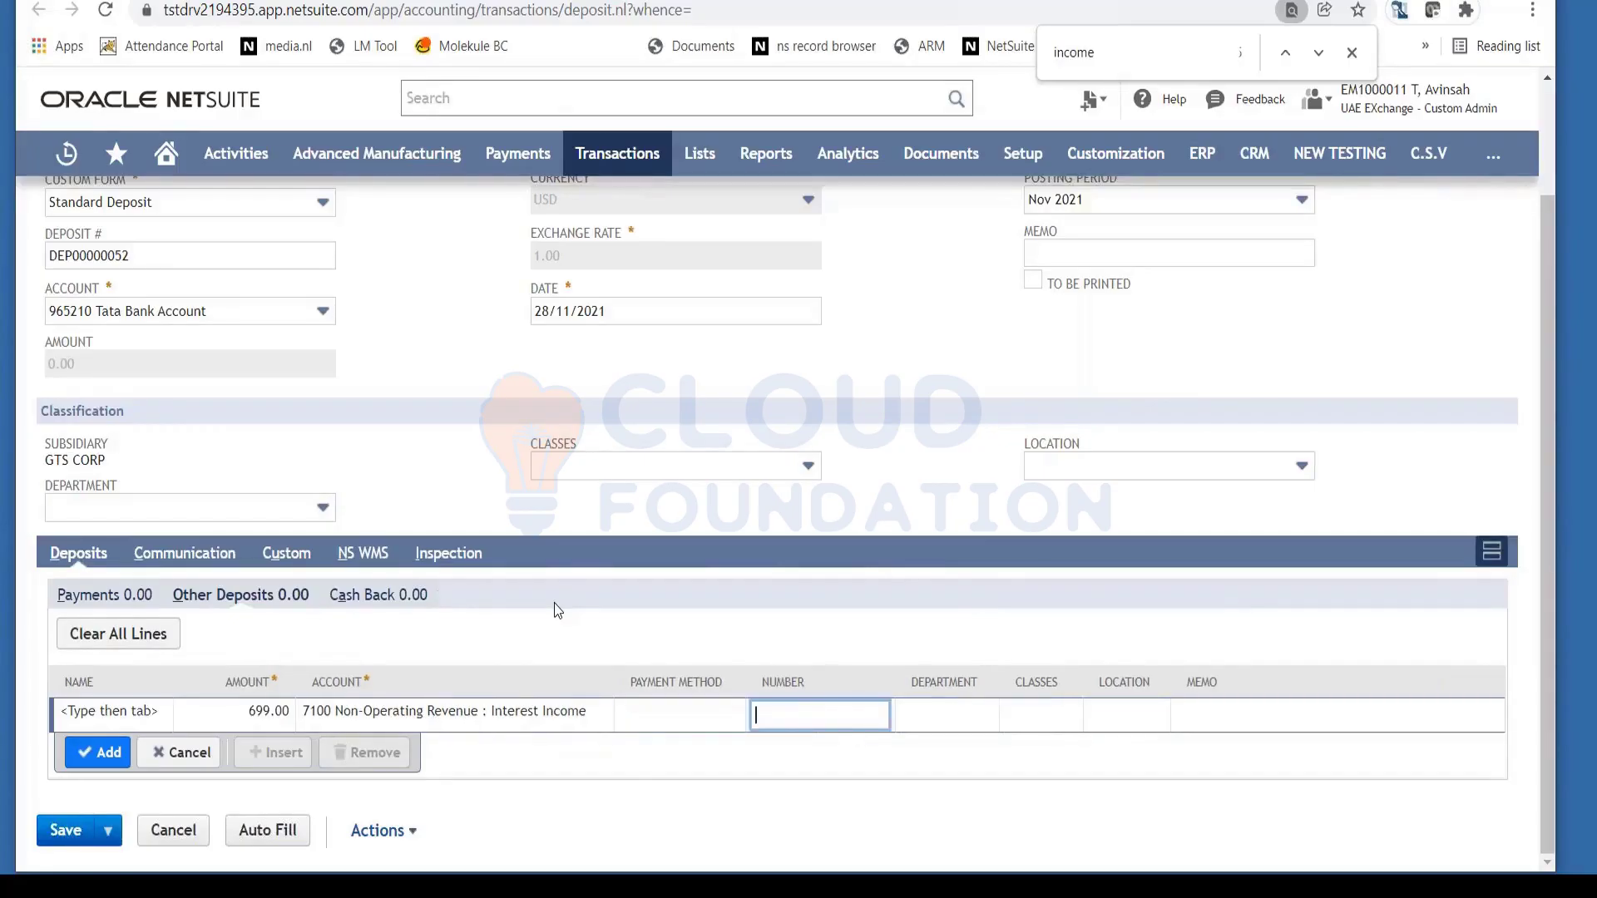
{"action": "left_click", "coordinate": [671, 715]}
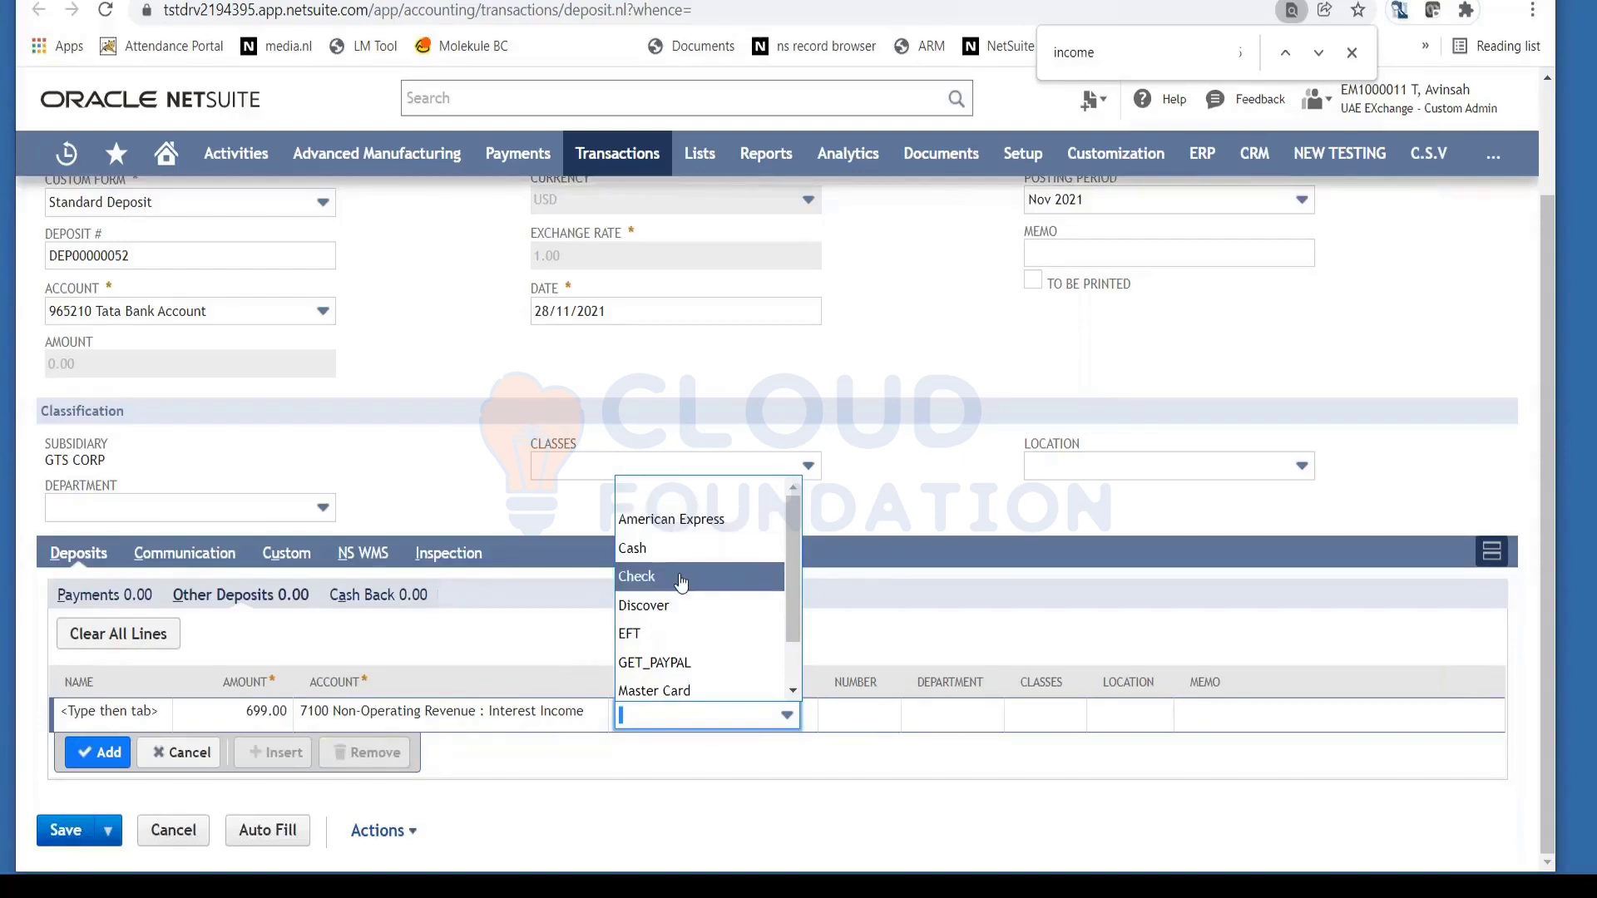
{"action": "left_click", "coordinate": [666, 548]}
{"action": "left_click", "coordinate": [855, 715]}
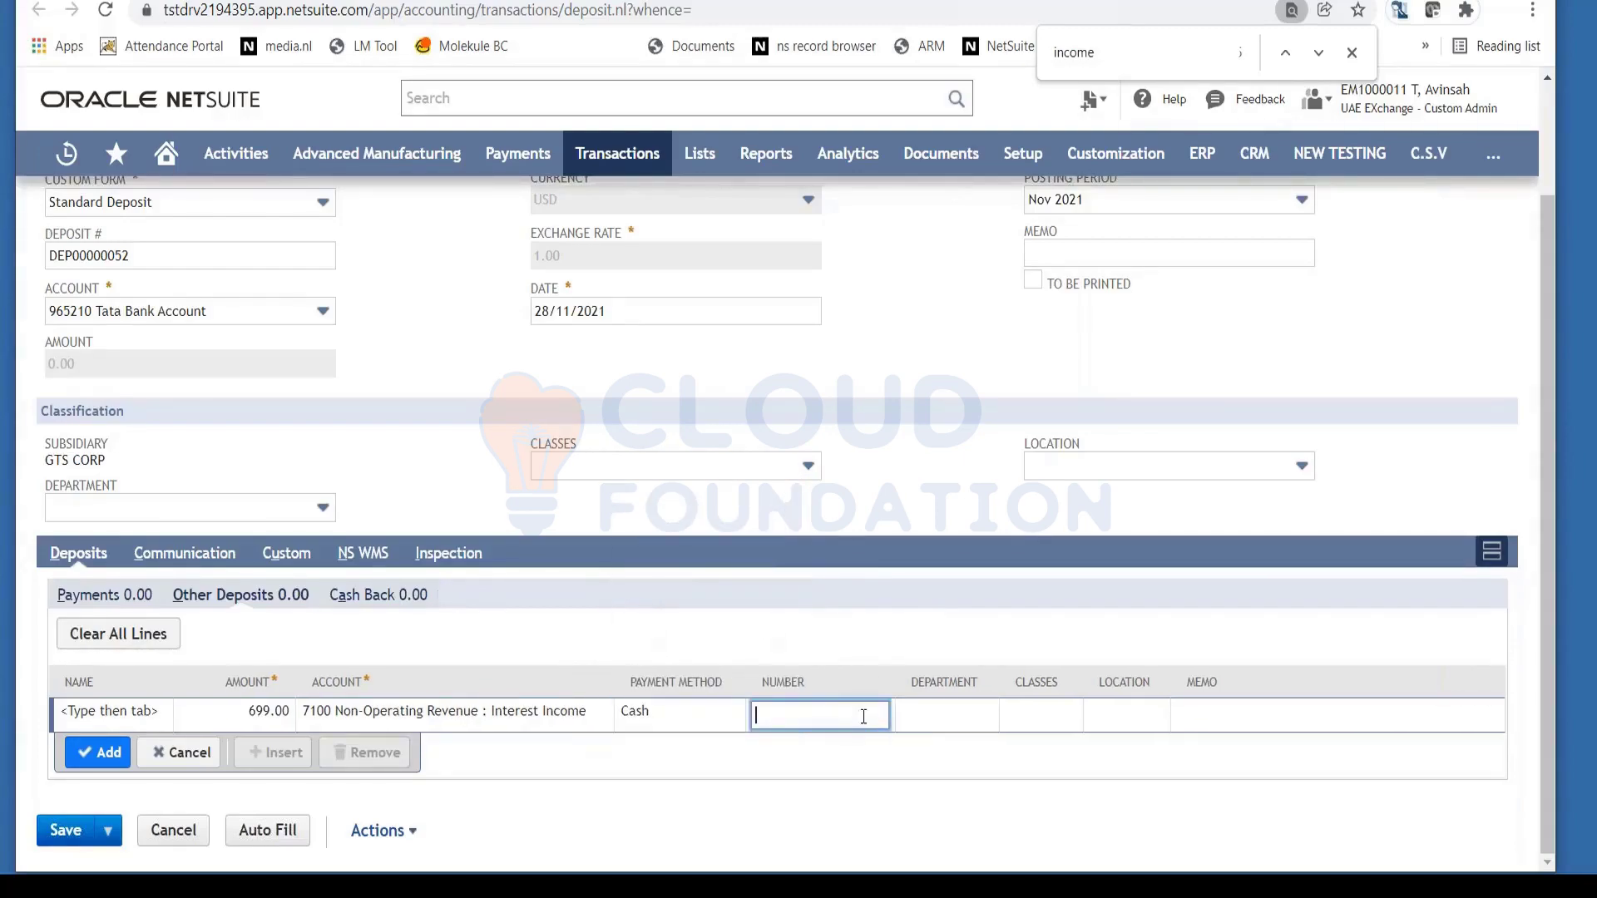
{"action": "left_click", "coordinate": [950, 713]}
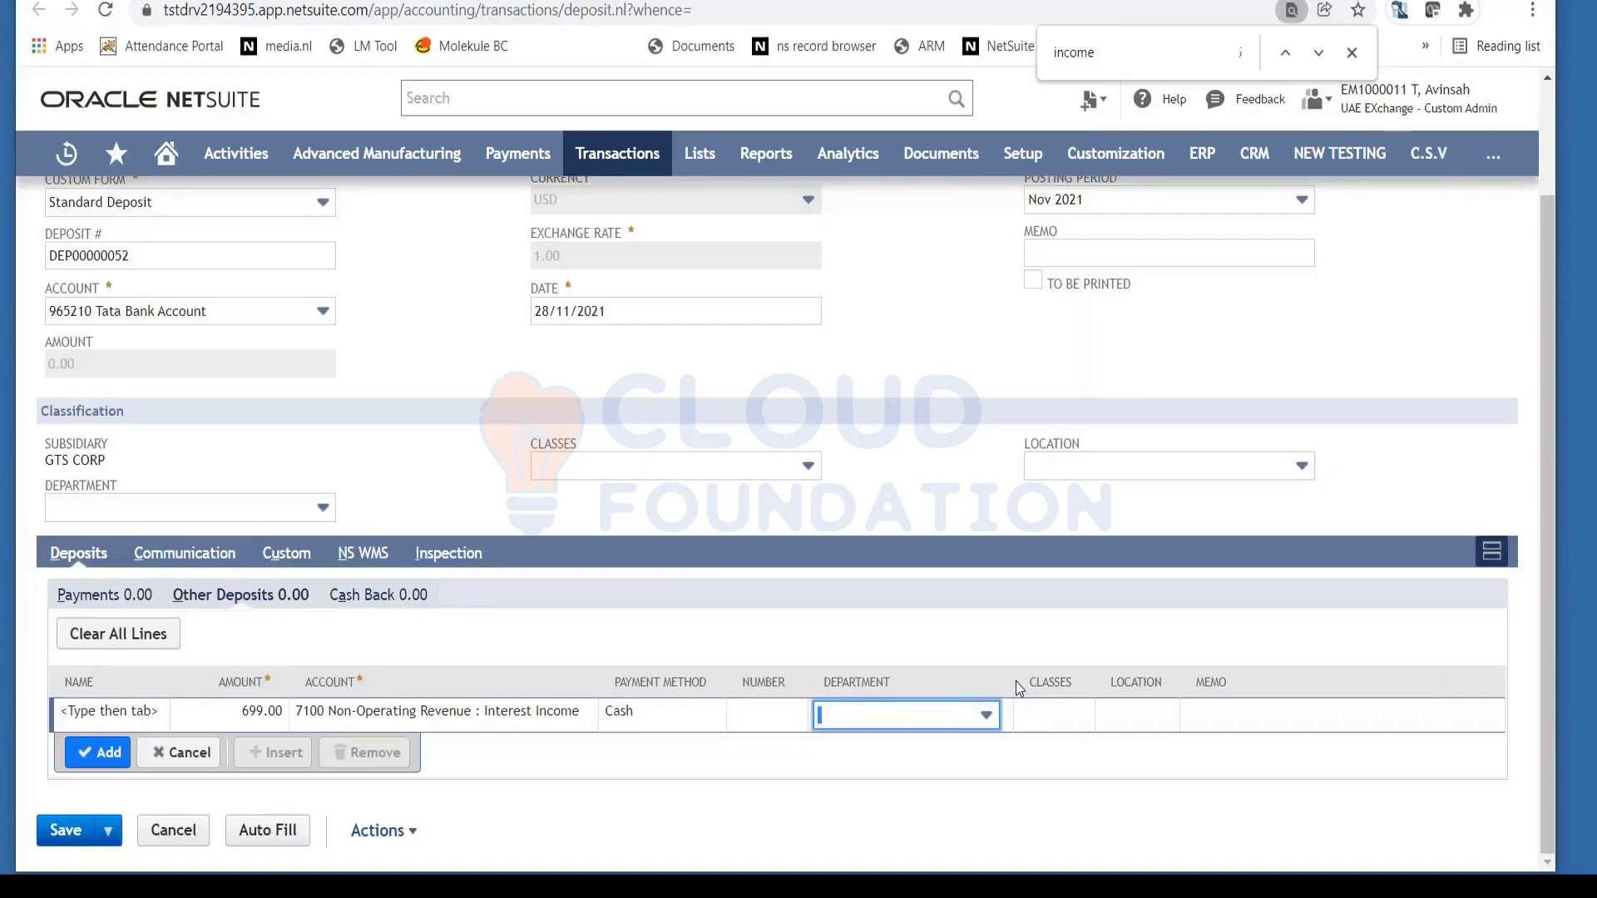
Save the deposit and open its GL impact
{"action": "scroll", "coordinate": [1015, 682], "scroll_direction": "up", "scroll_amount": 2}
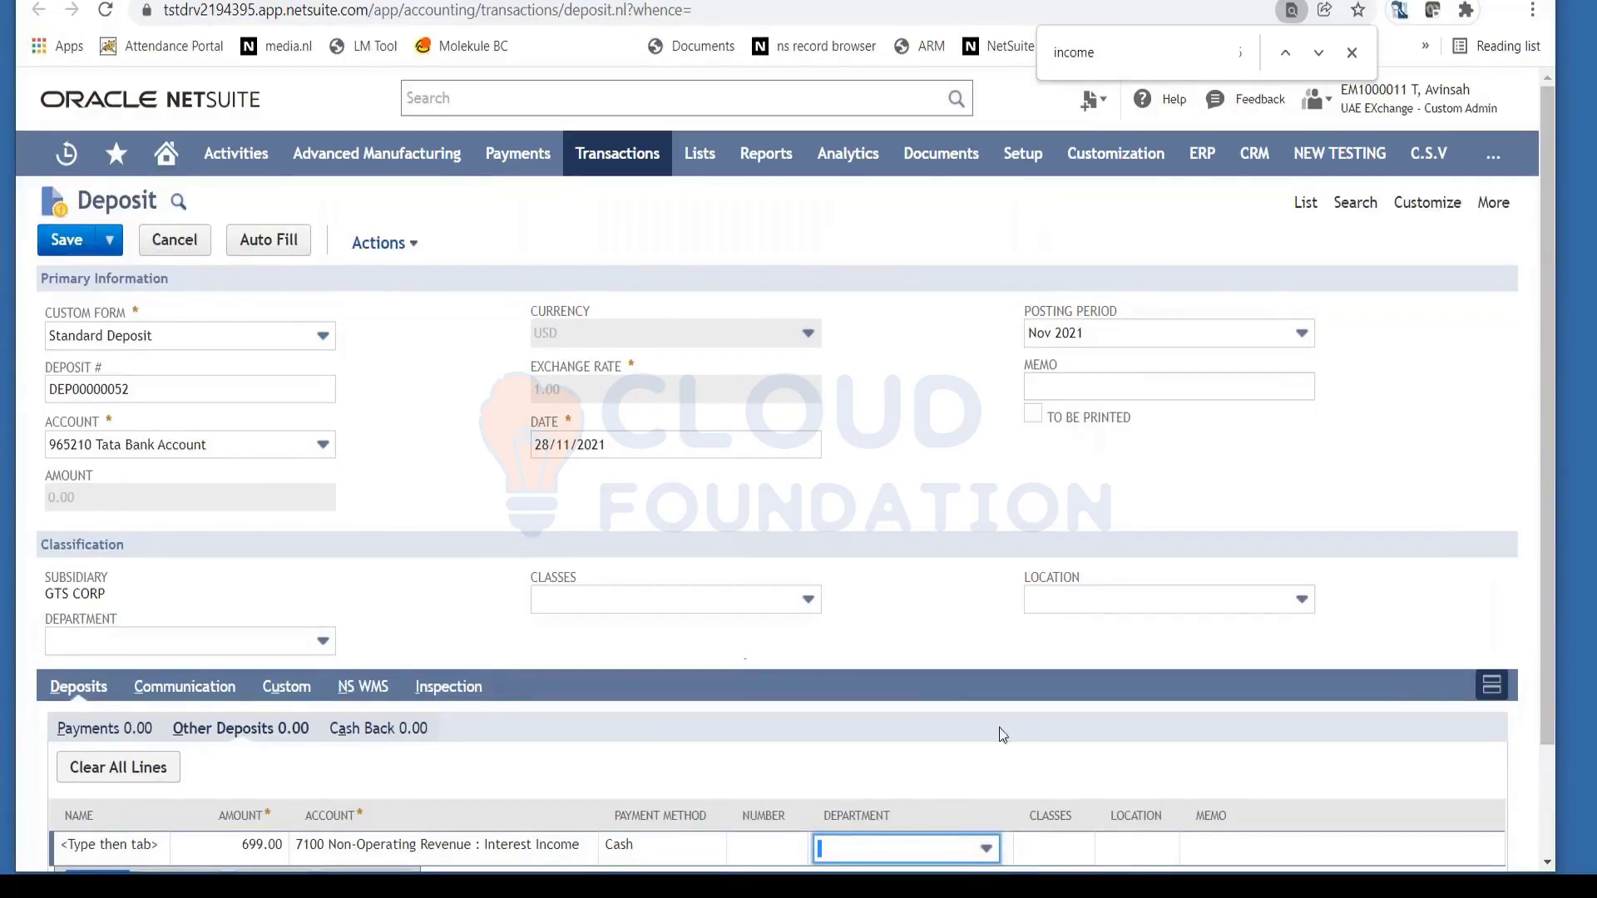
{"action": "left_click", "coordinate": [71, 256]}
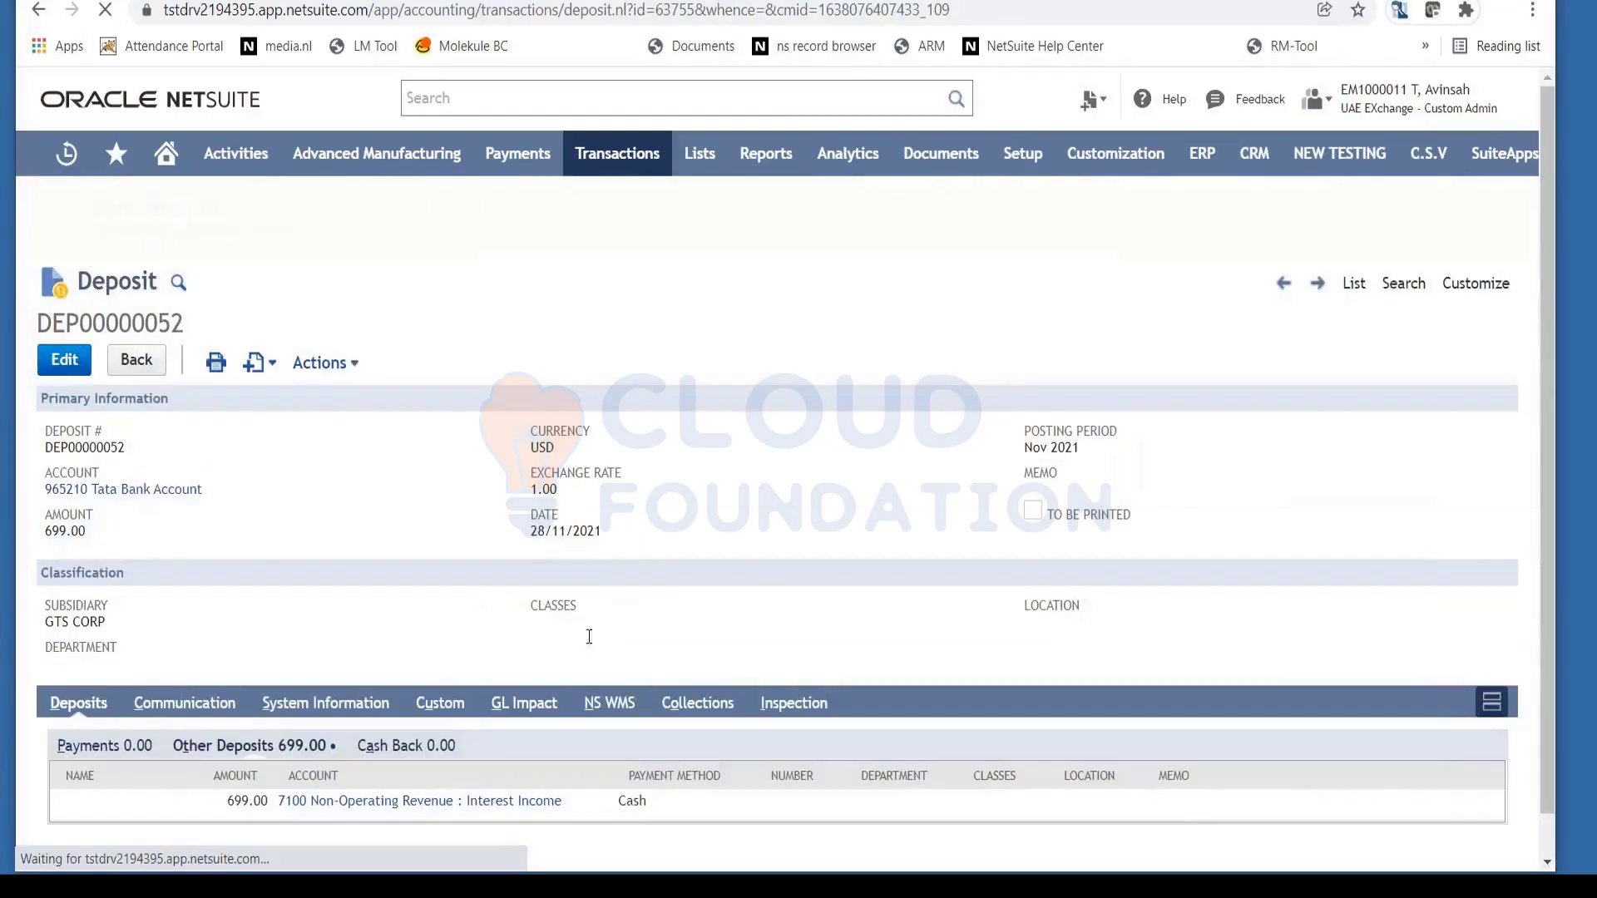
{"action": "left_click", "coordinate": [536, 707]}
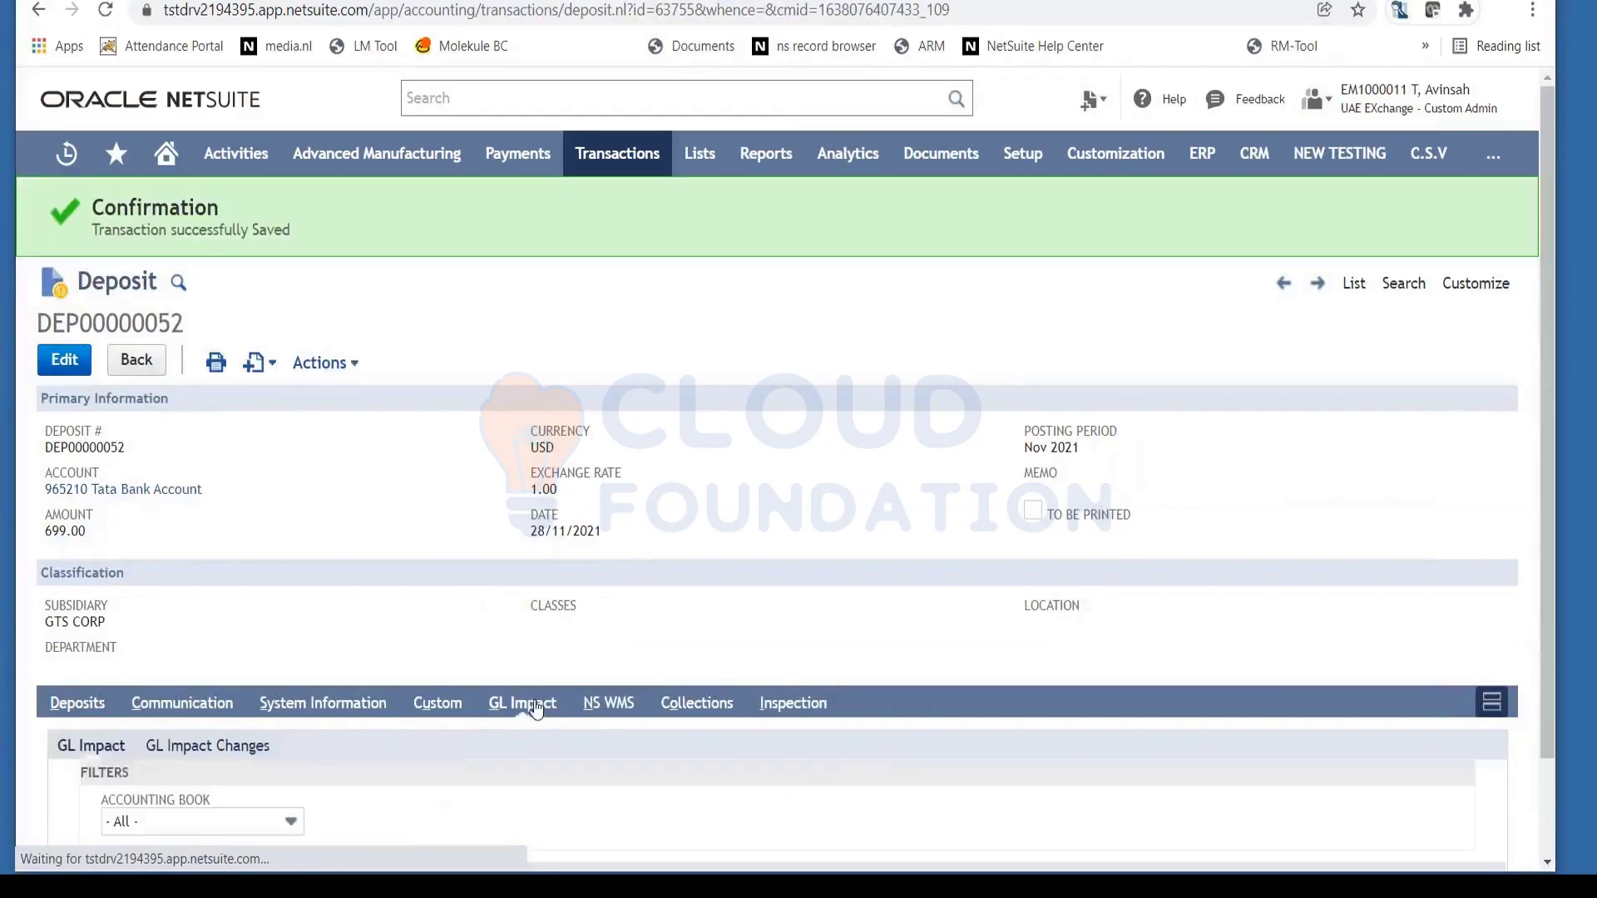
Review the debit and credit lines in the saved deposit's GL impact for the bank and interest income accounts
{"action": "scroll", "coordinate": [571, 637], "scroll_direction": "down", "scroll_amount": 2}
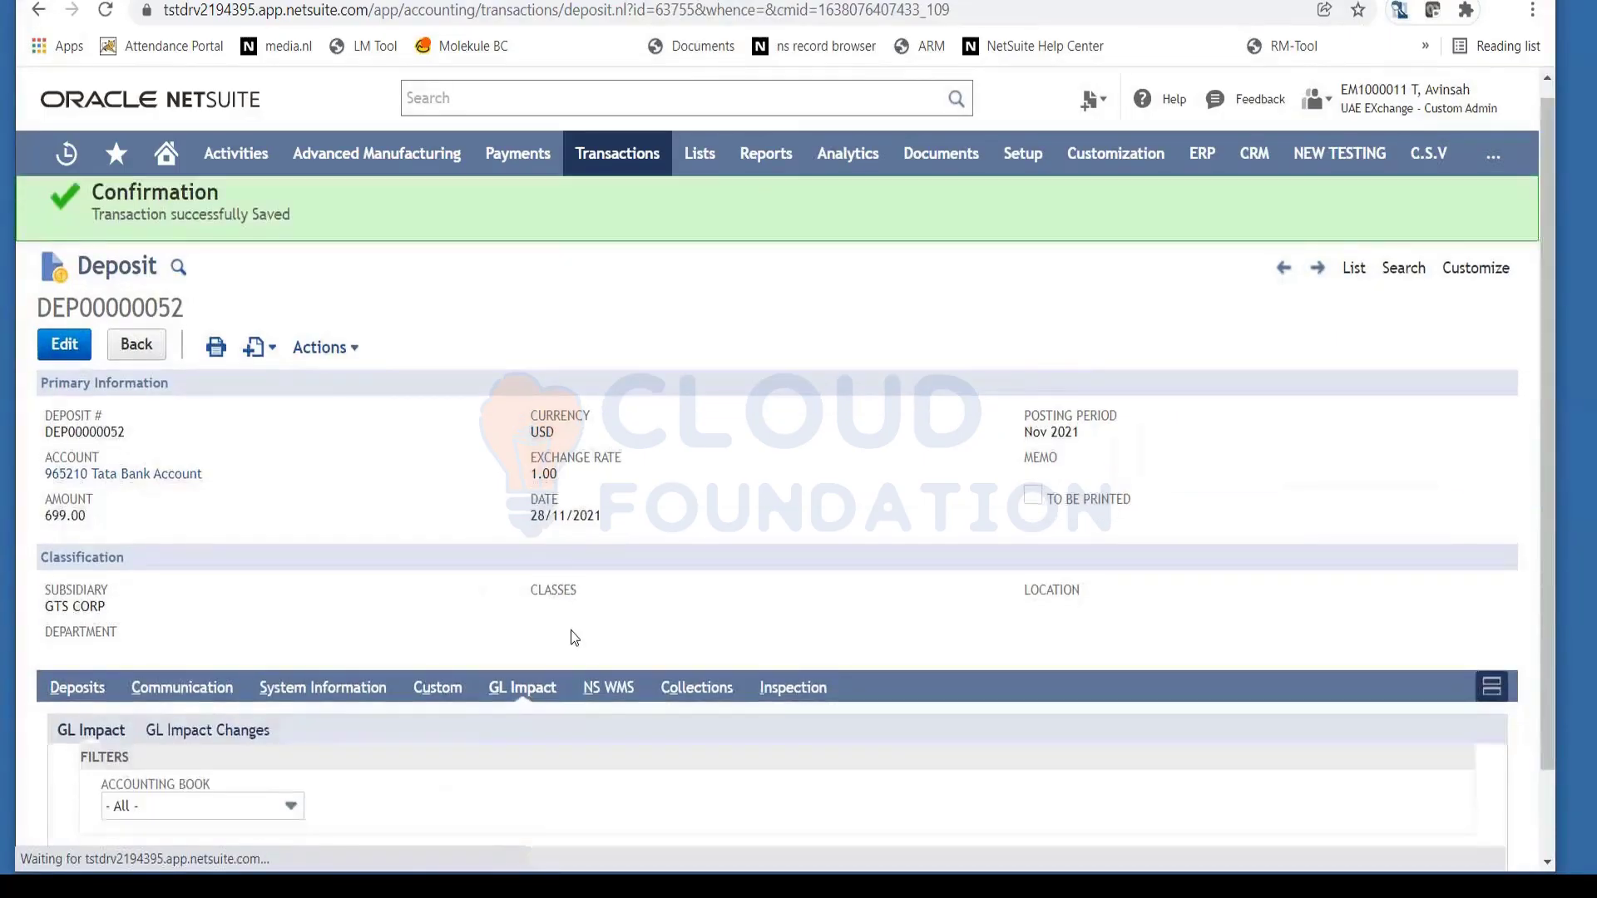
{"action": "scroll", "coordinate": [572, 637], "scroll_direction": "down", "scroll_amount": 1}
{"action": "left_click_drag", "start_coordinate": [573, 711], "coordinate": [524, 711]}
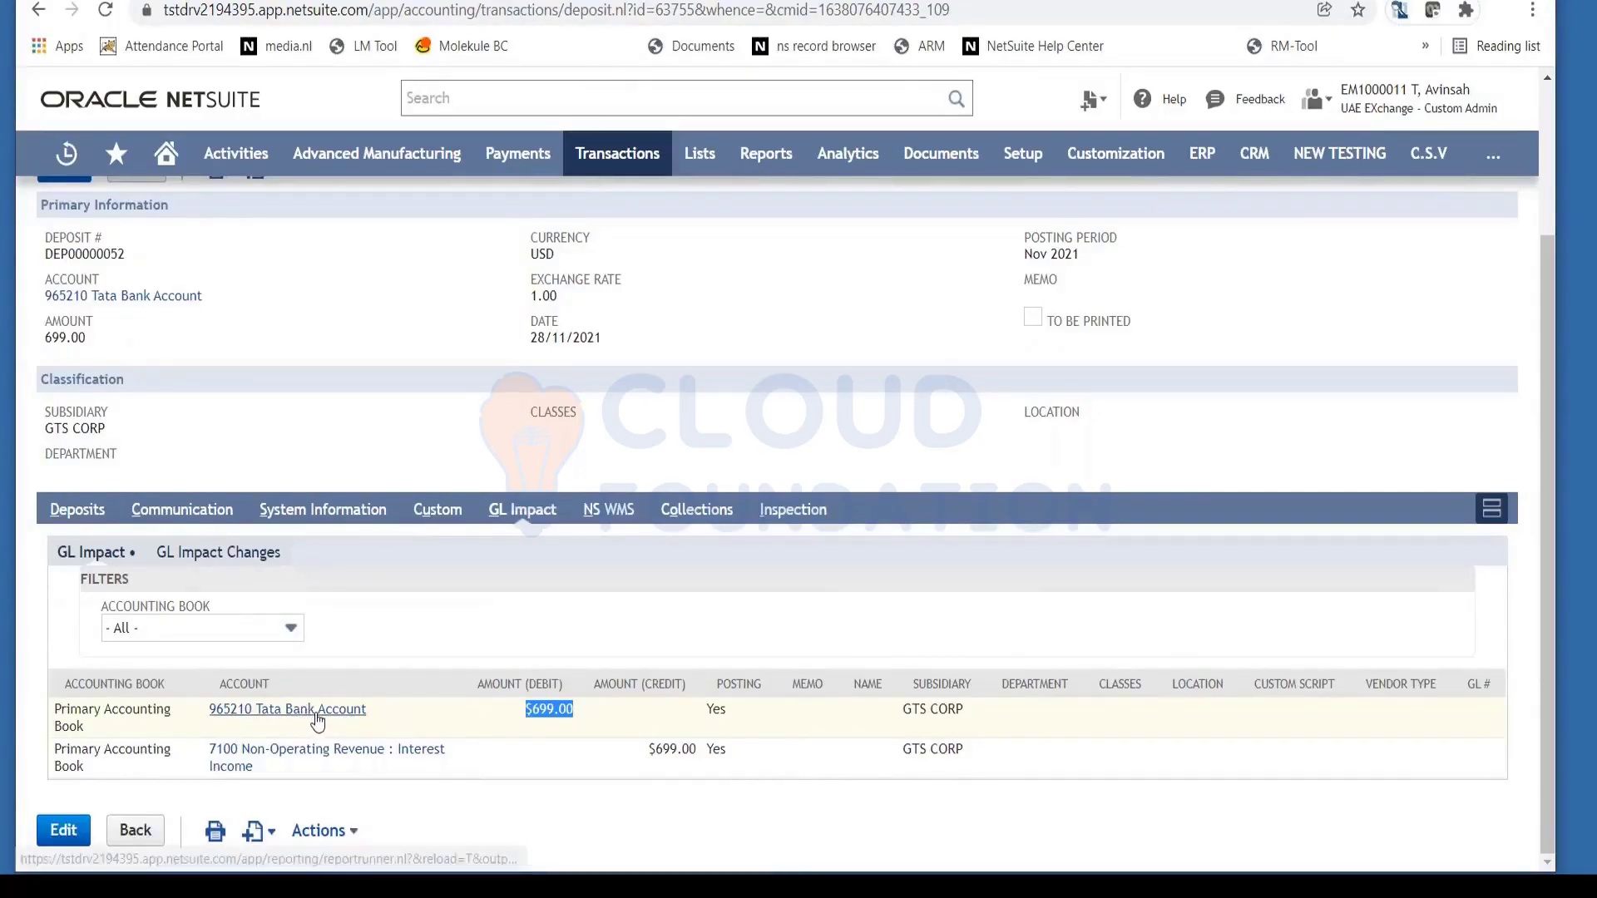
{"action": "double_click", "coordinate": [672, 759]}
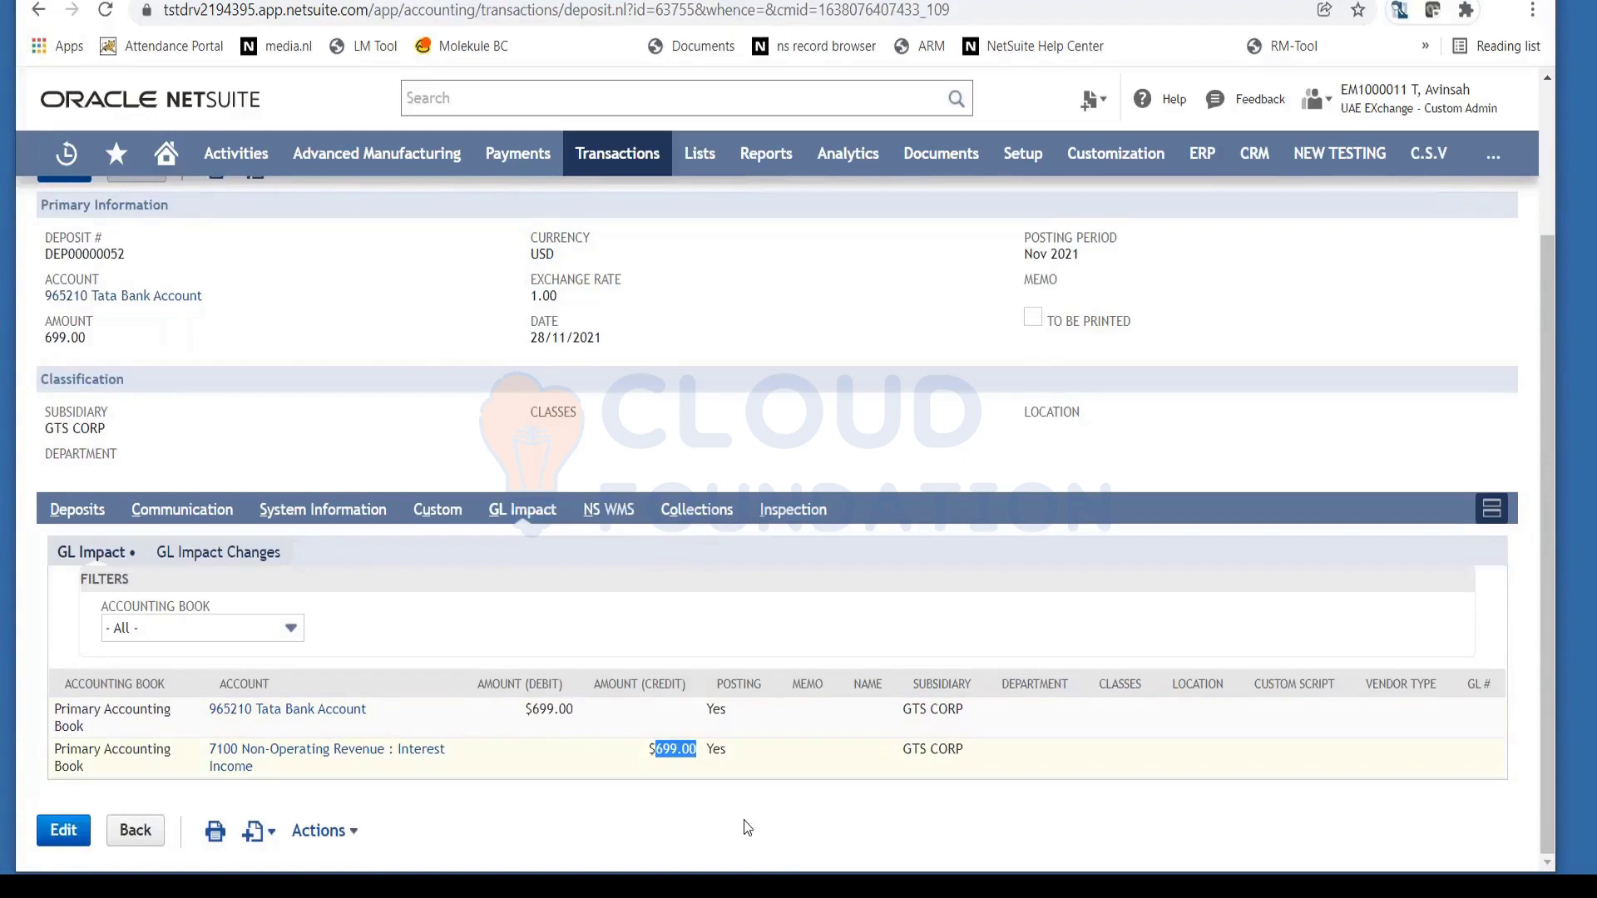
{"action": "scroll", "coordinate": [697, 630], "scroll_direction": "up", "scroll_amount": 2}
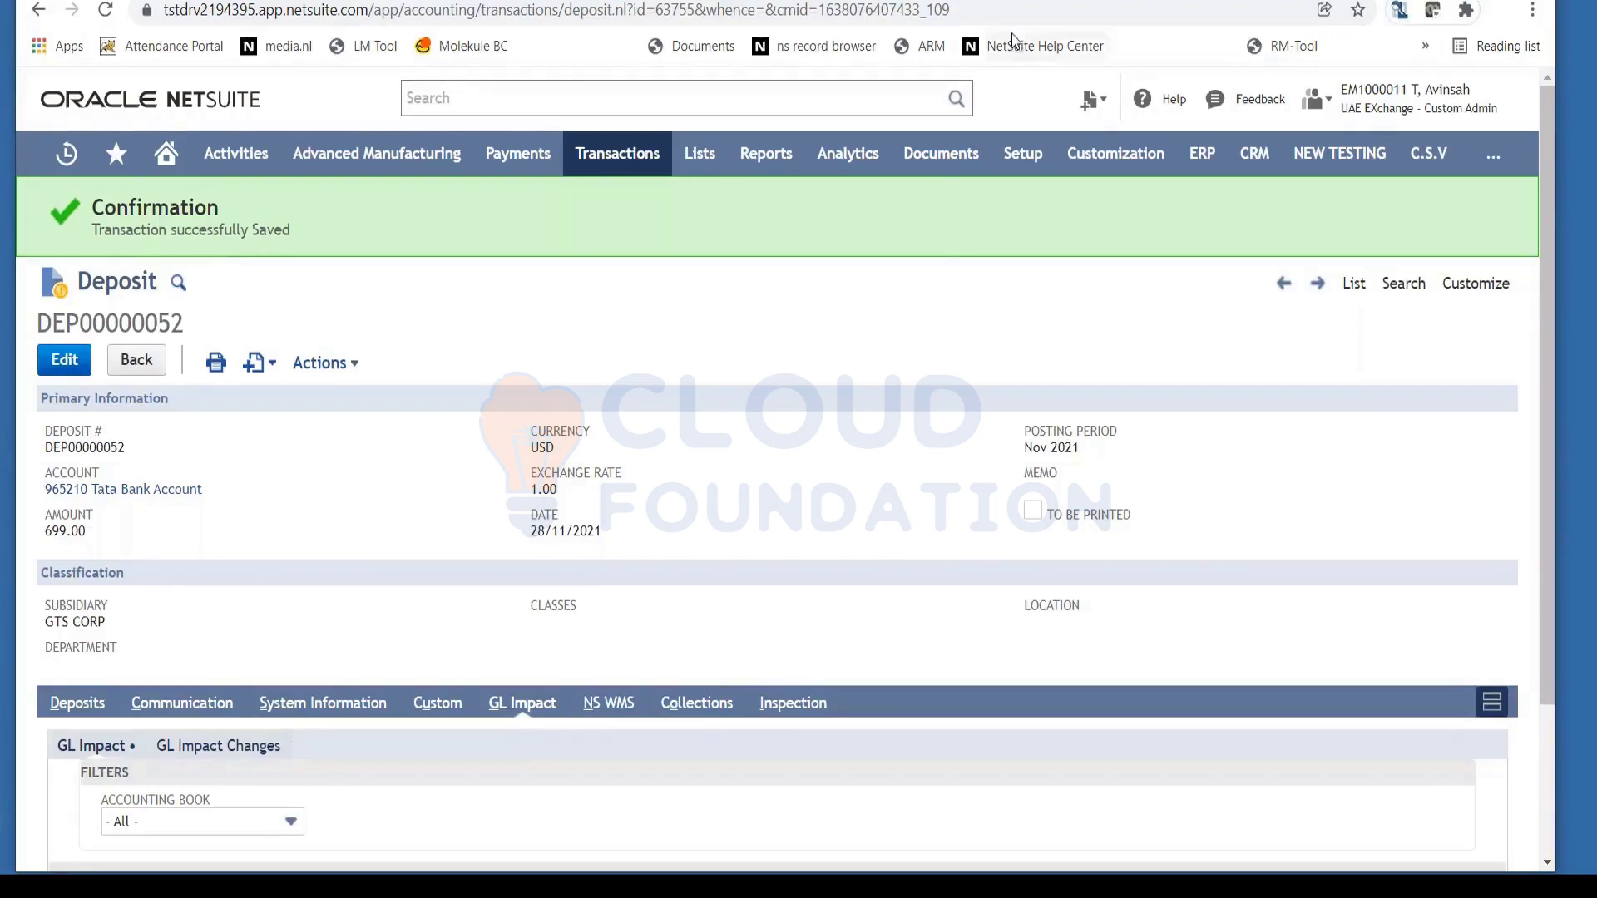
Open the new Transfer form, search the account list for "tat" and set the From Account to 965210 Tata Bank Account
{"action": "left_click", "coordinate": [996, 1]}
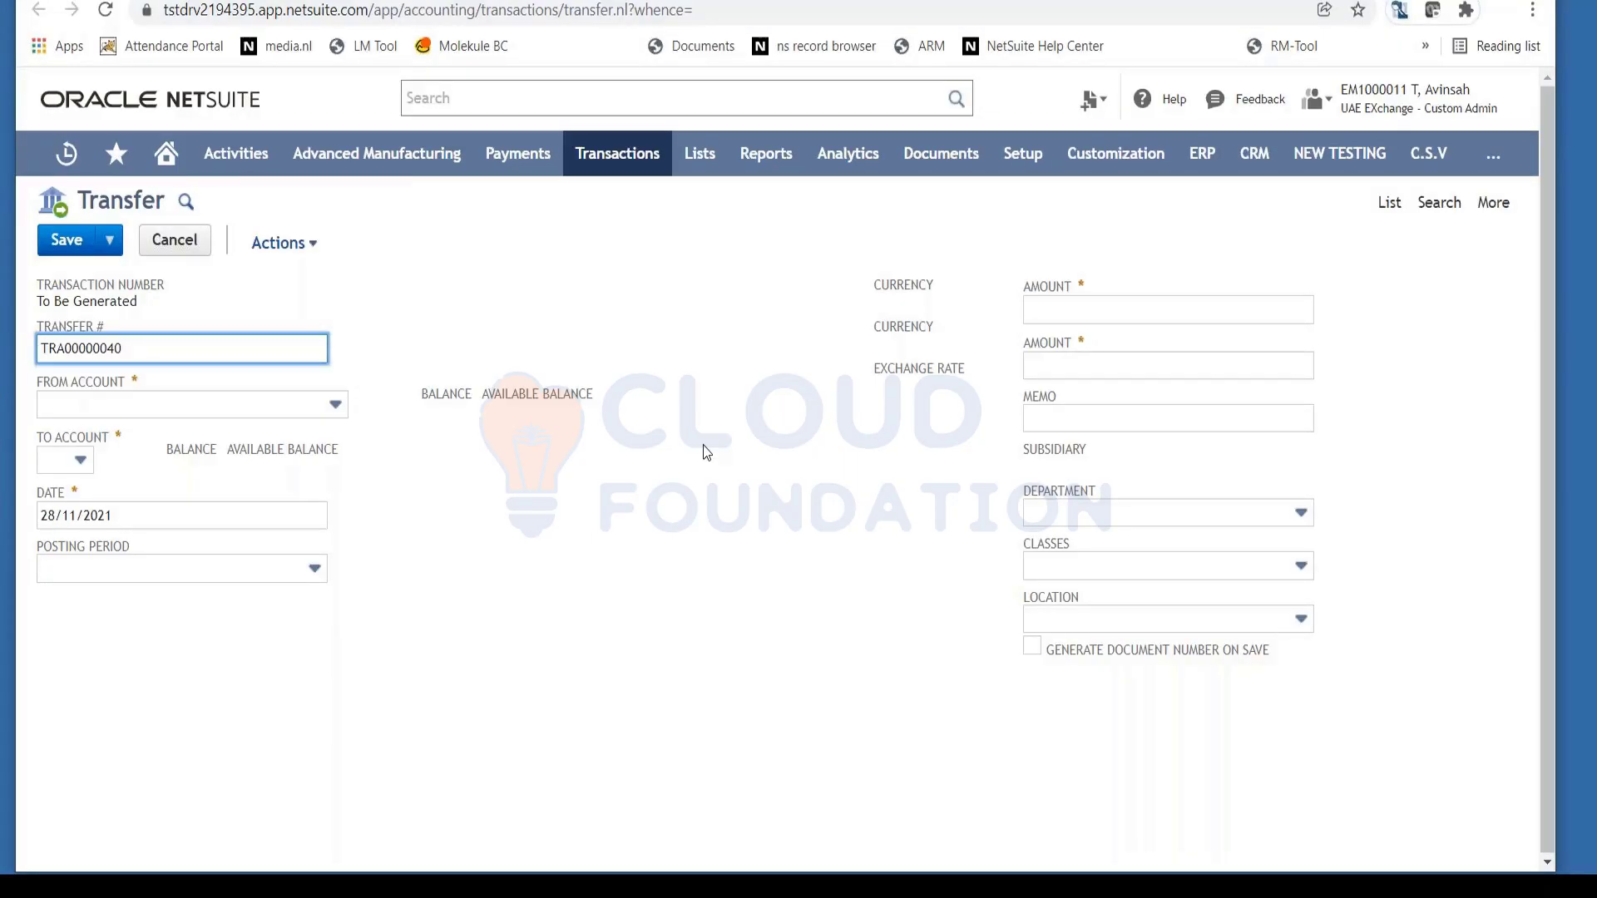
{"action": "left_click", "coordinate": [319, 402]}
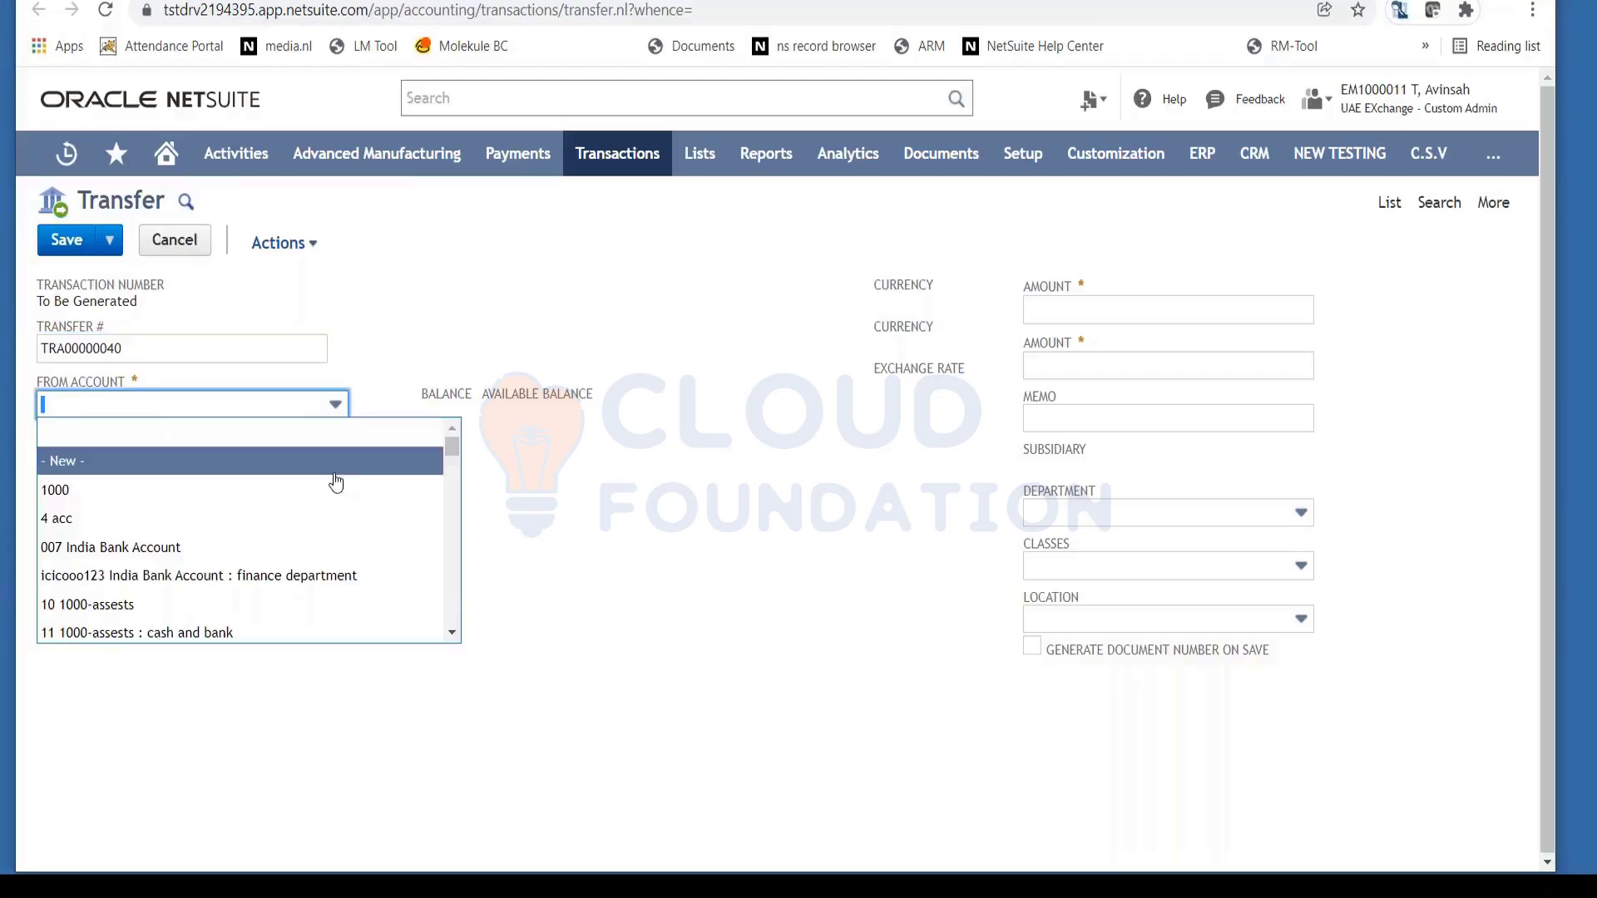
{"action": "key", "text": "ctrl+f"}
{"action": "type", "text": "tat"}
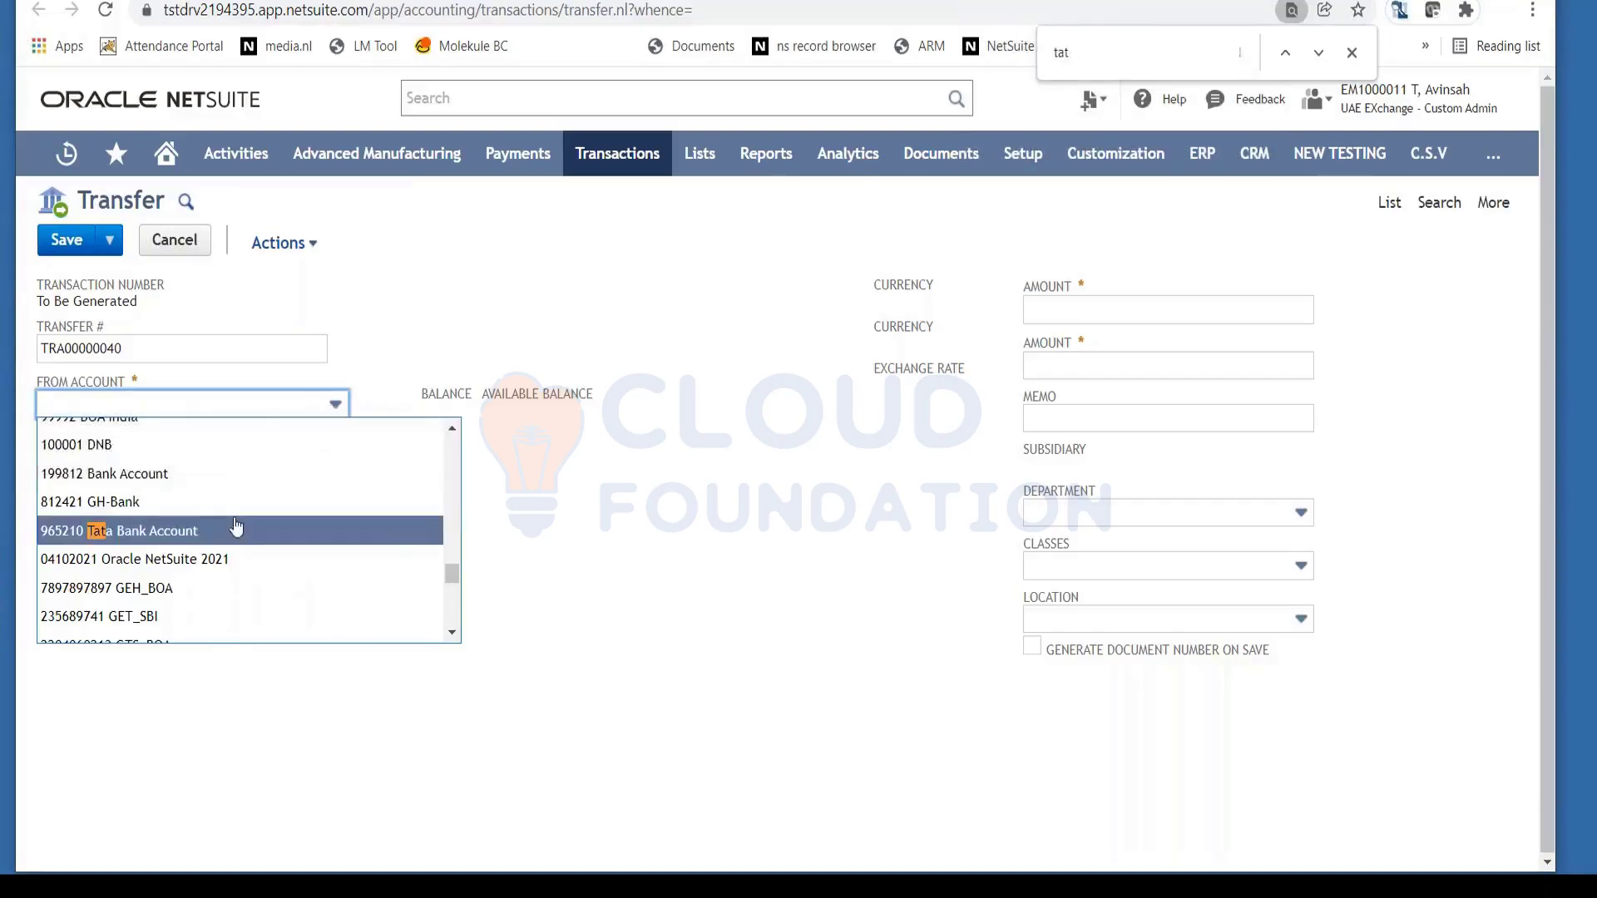
{"action": "left_click", "coordinate": [235, 531]}
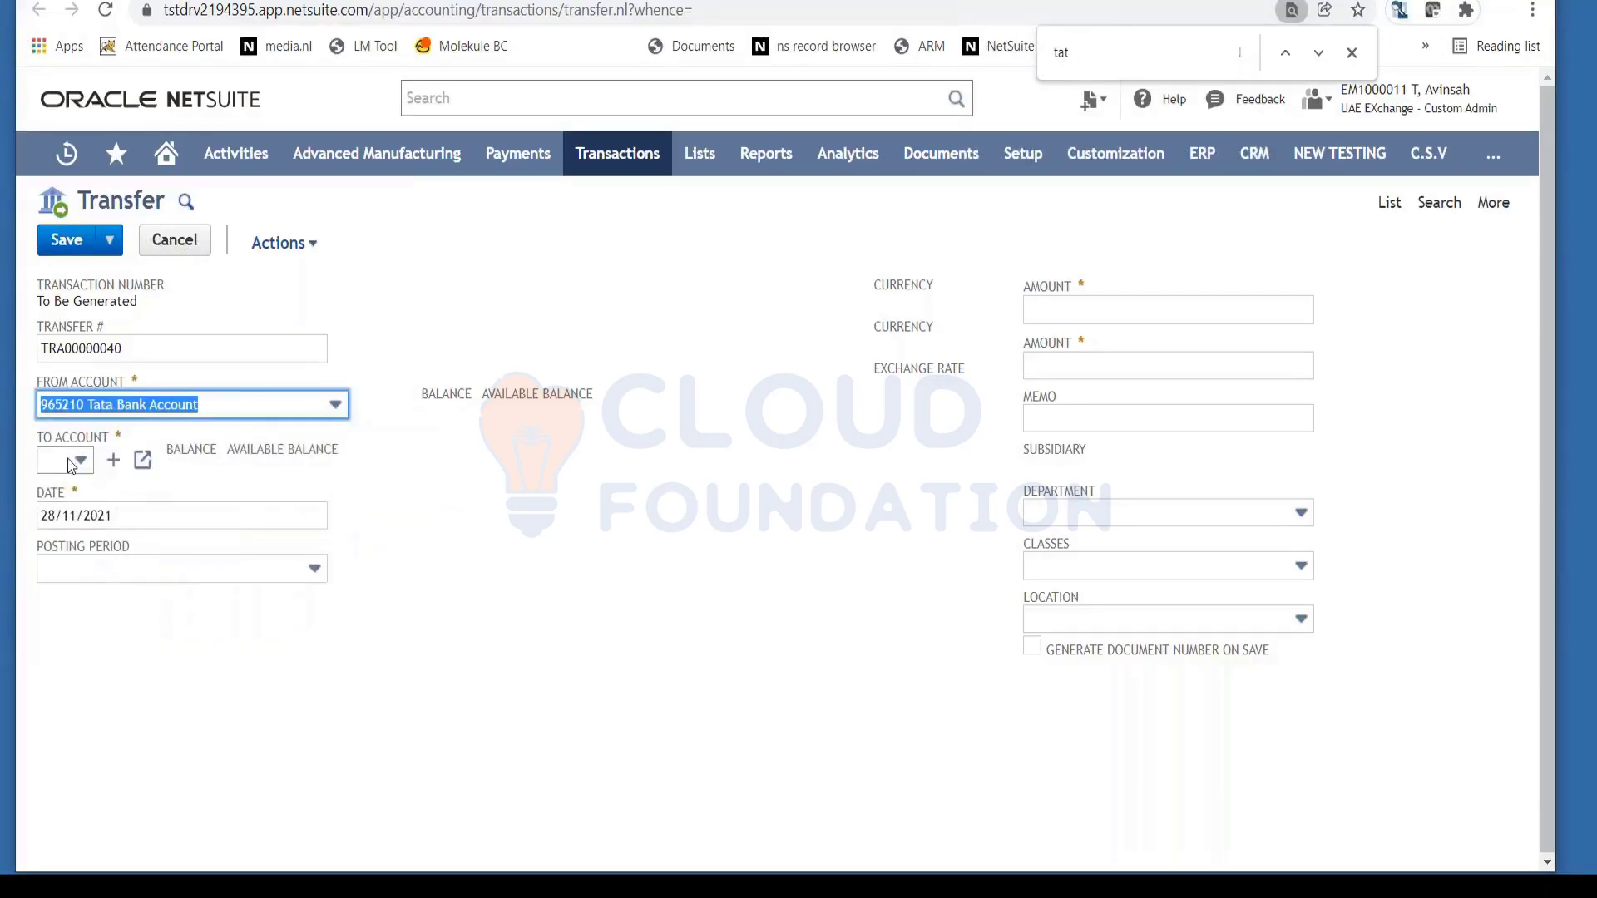
Set the transfer's To Account to 12 1000-assests : cash and bank : petty cash
{"action": "left_click", "coordinate": [304, 470]}
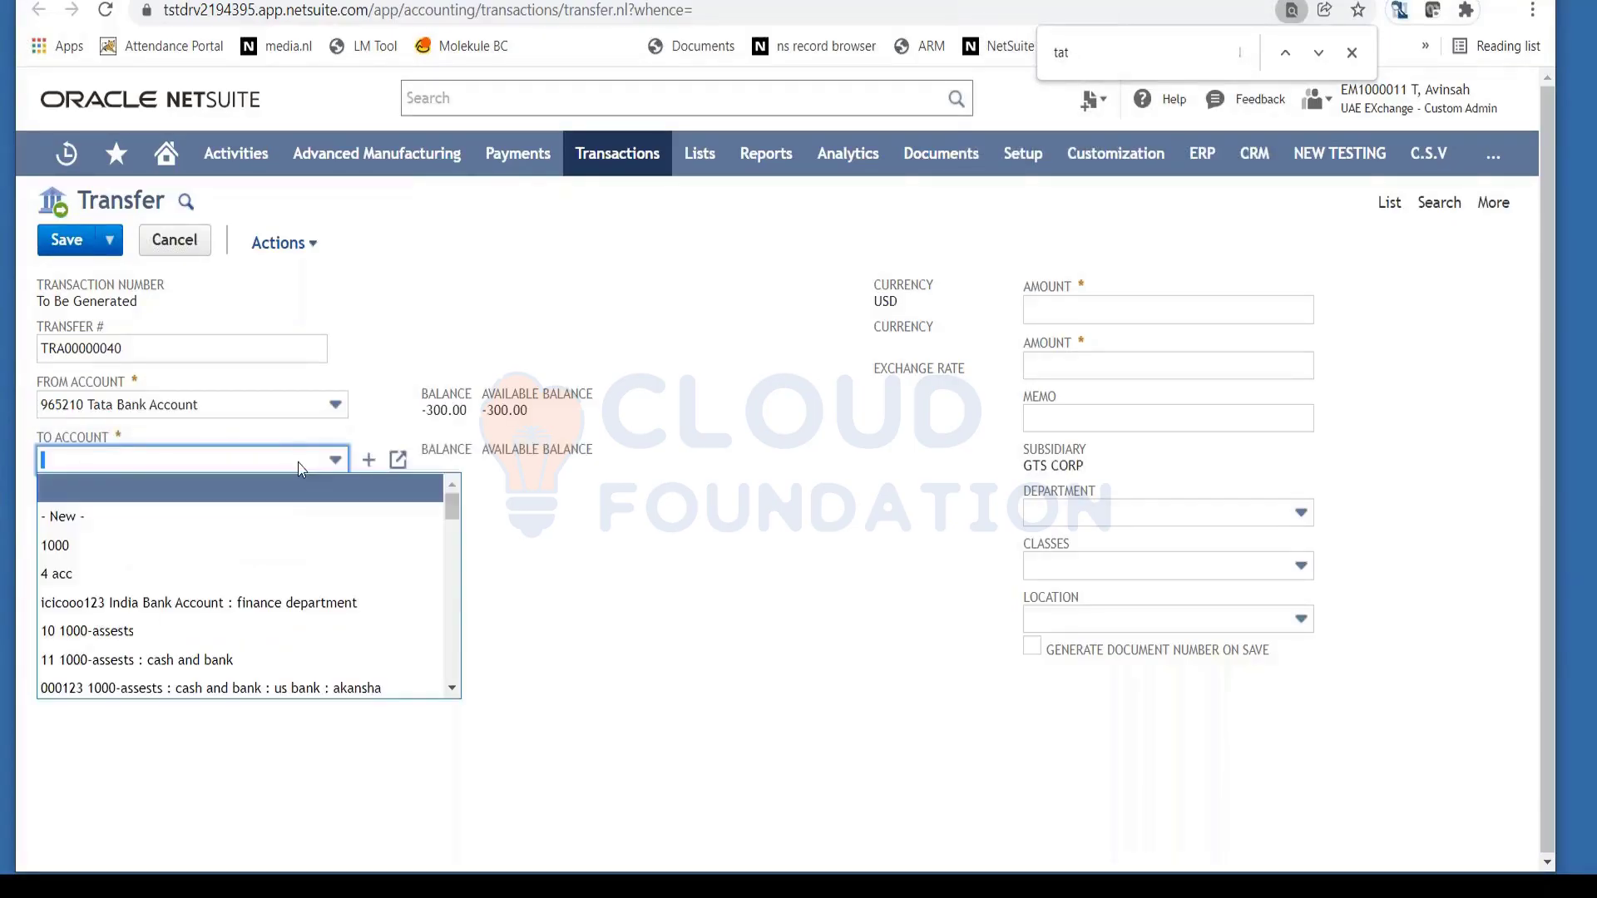
{"action": "scroll", "coordinate": [331, 563], "scroll_direction": "down", "scroll_amount": 5}
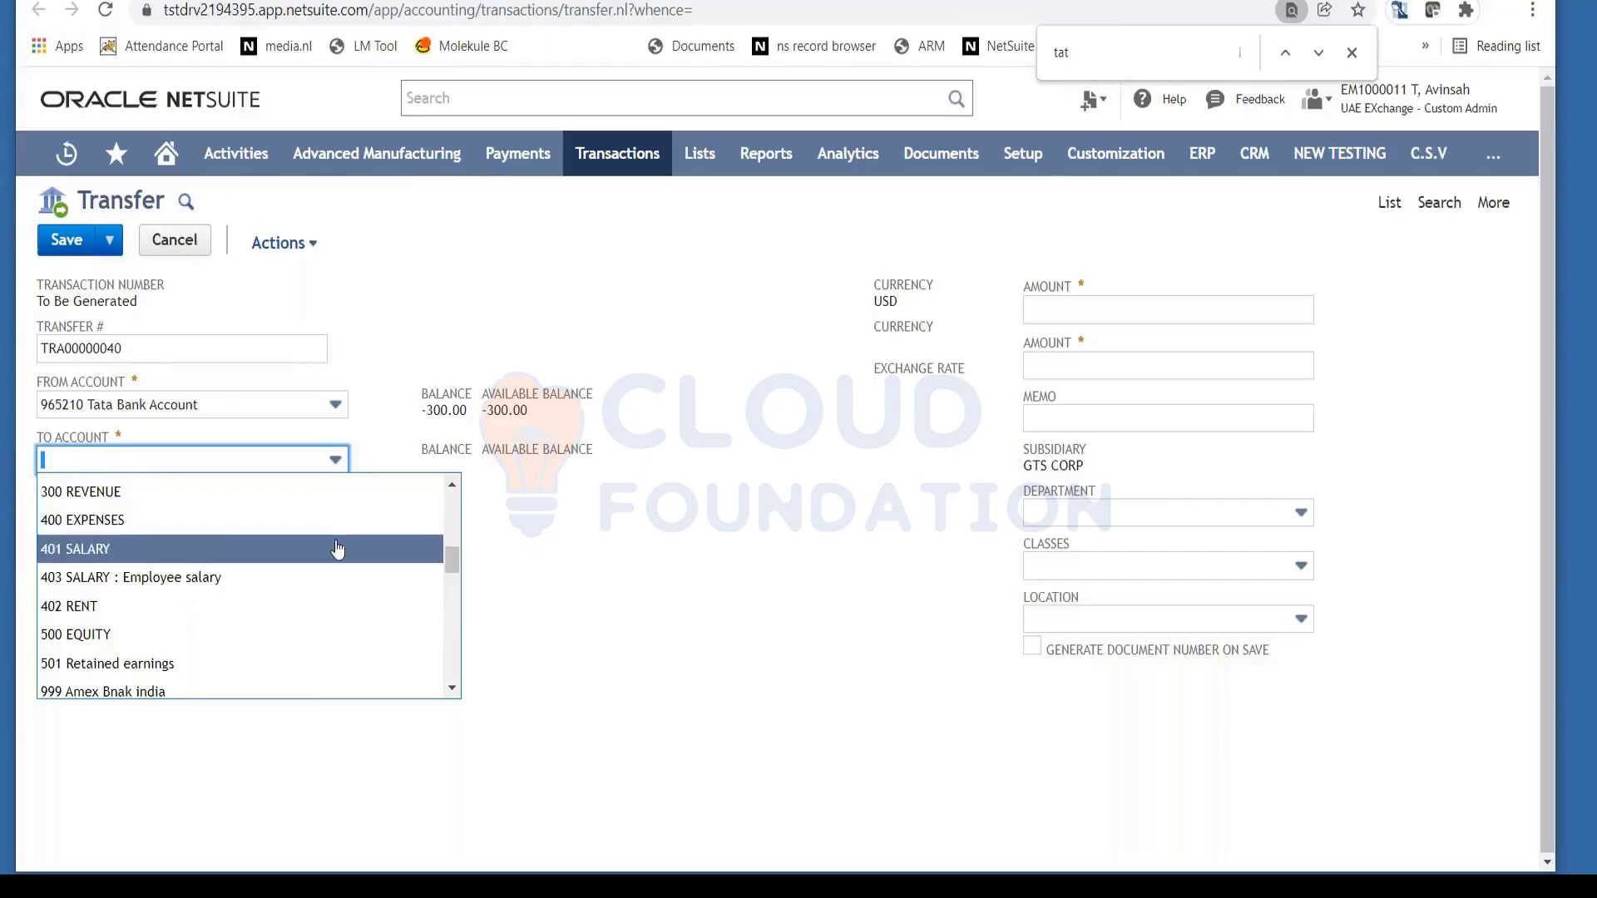
{"action": "scroll", "coordinate": [333, 549], "scroll_direction": "up", "scroll_amount": 5}
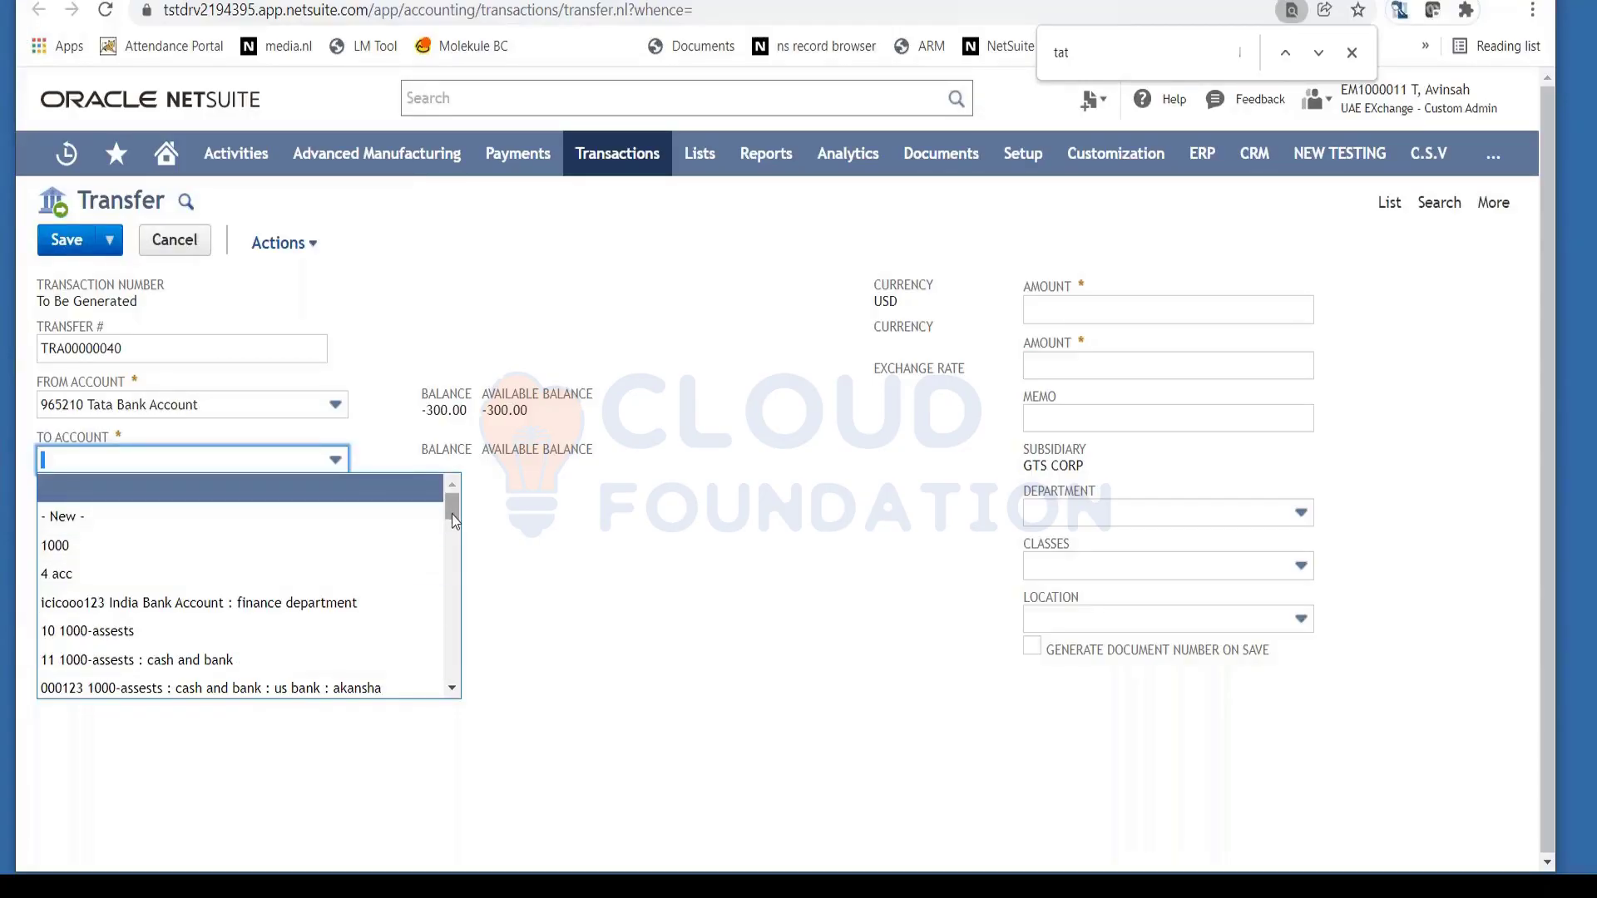
{"action": "scroll", "coordinate": [452, 514], "scroll_direction": "down", "scroll_amount": 3}
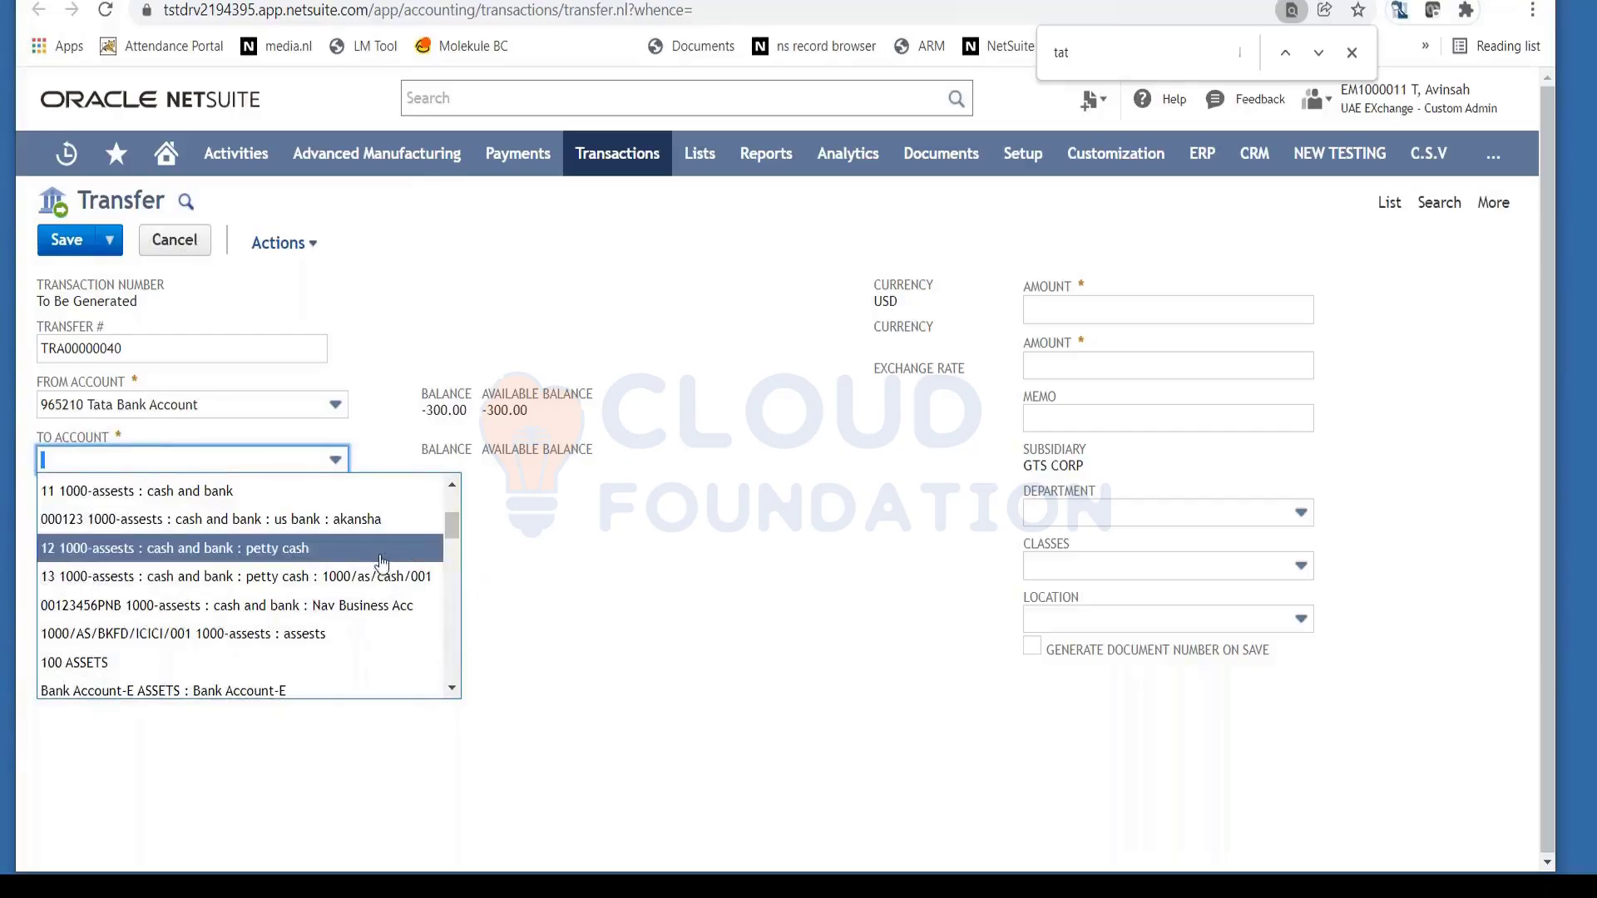
{"action": "left_click", "coordinate": [381, 564]}
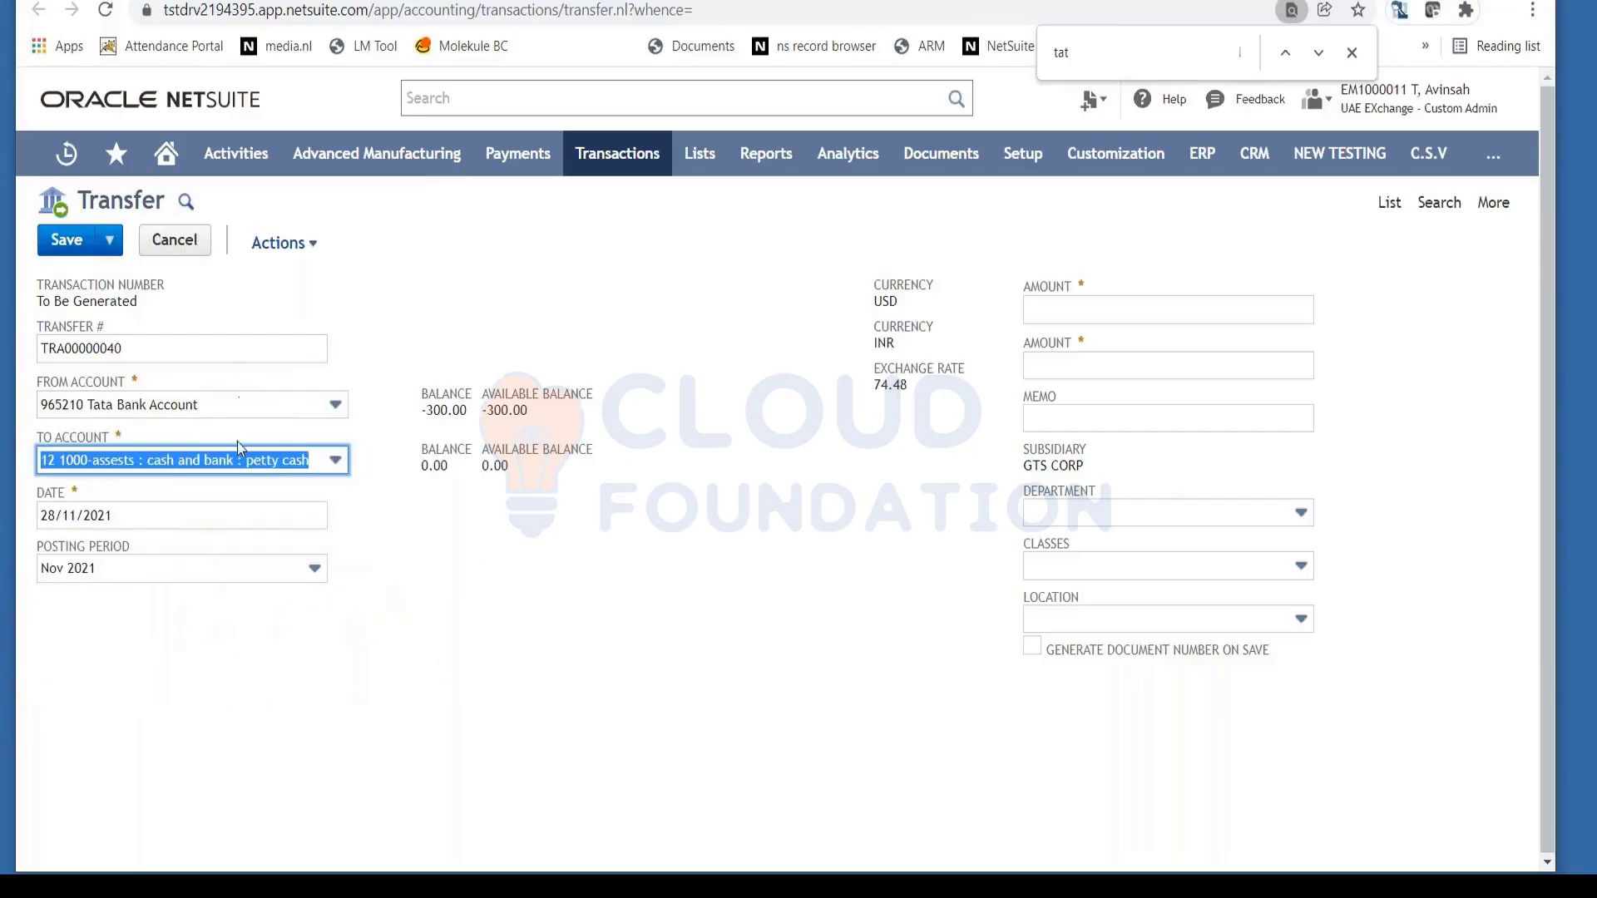
Enter 50 as the USD amount leaving the bank account, keeping the calculated INR amount and a blank memo
{"action": "left_click", "coordinate": [1176, 314]}
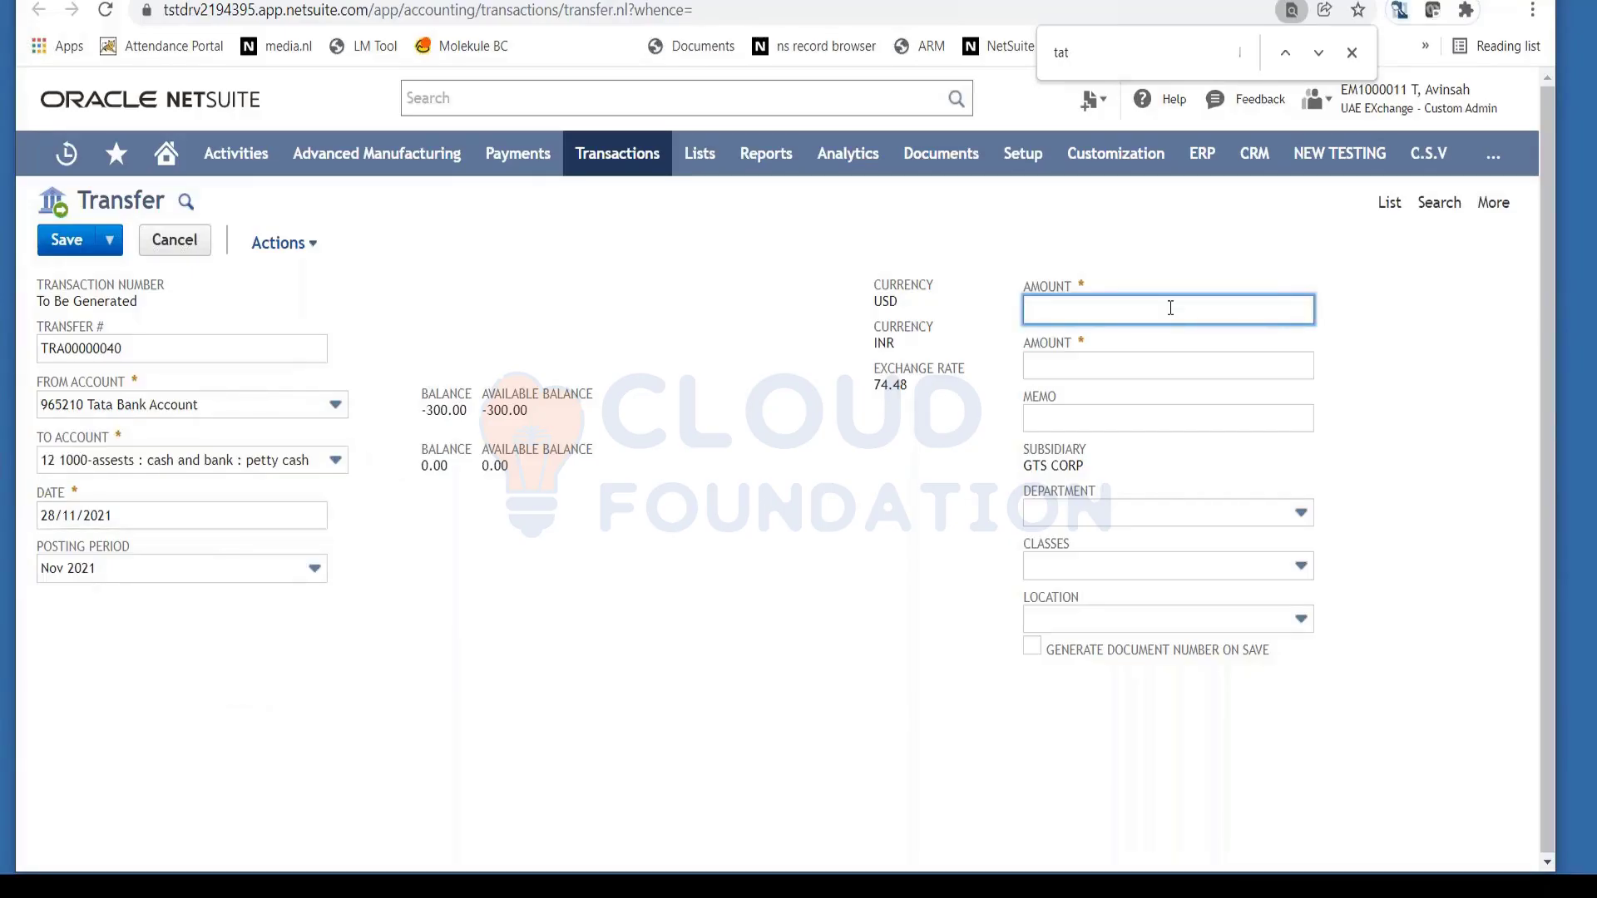
{"action": "type", "text": "50"}
{"action": "key", "text": "Tab"}
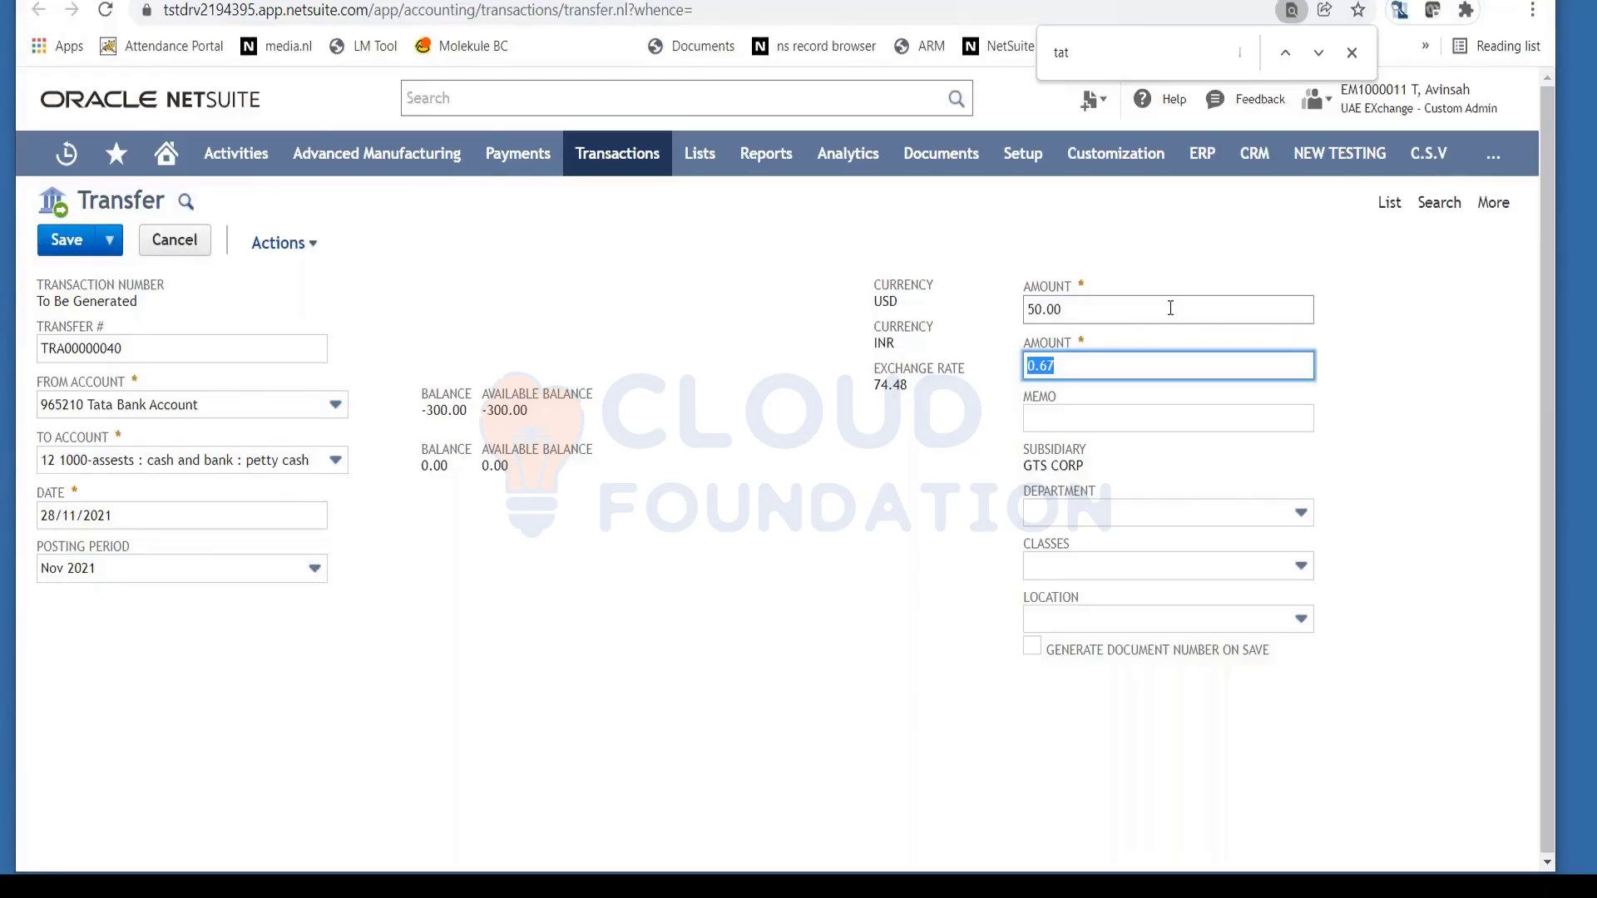
{"action": "key", "text": "Tab"}
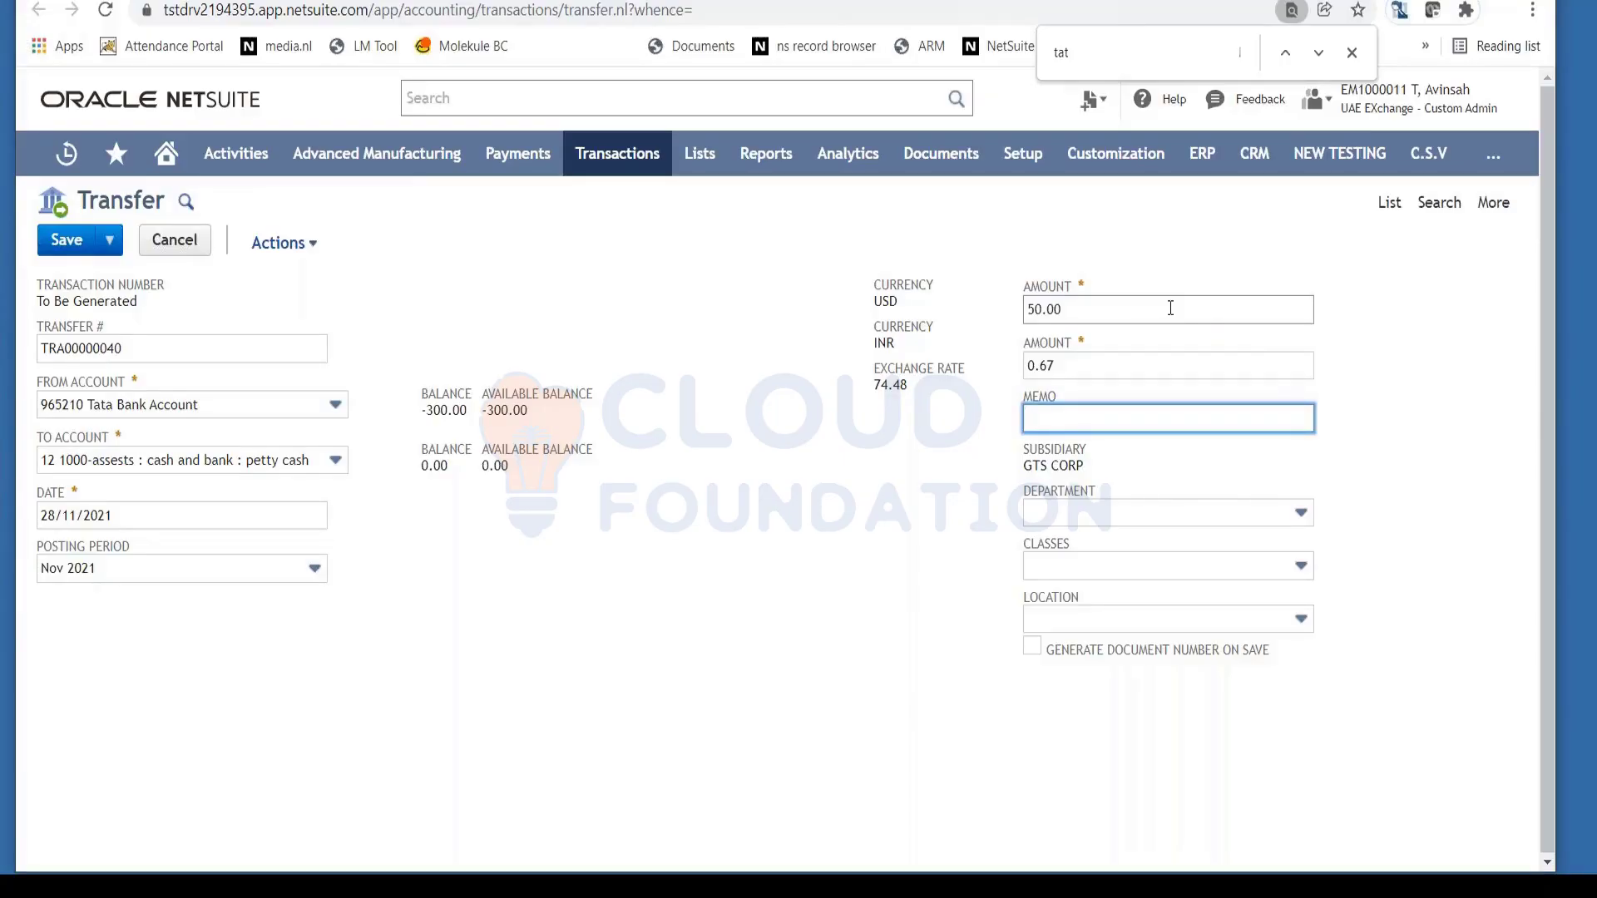
Try an INR amount of 500 for the petty cash account
{"action": "key", "text": "shift+Tab"}
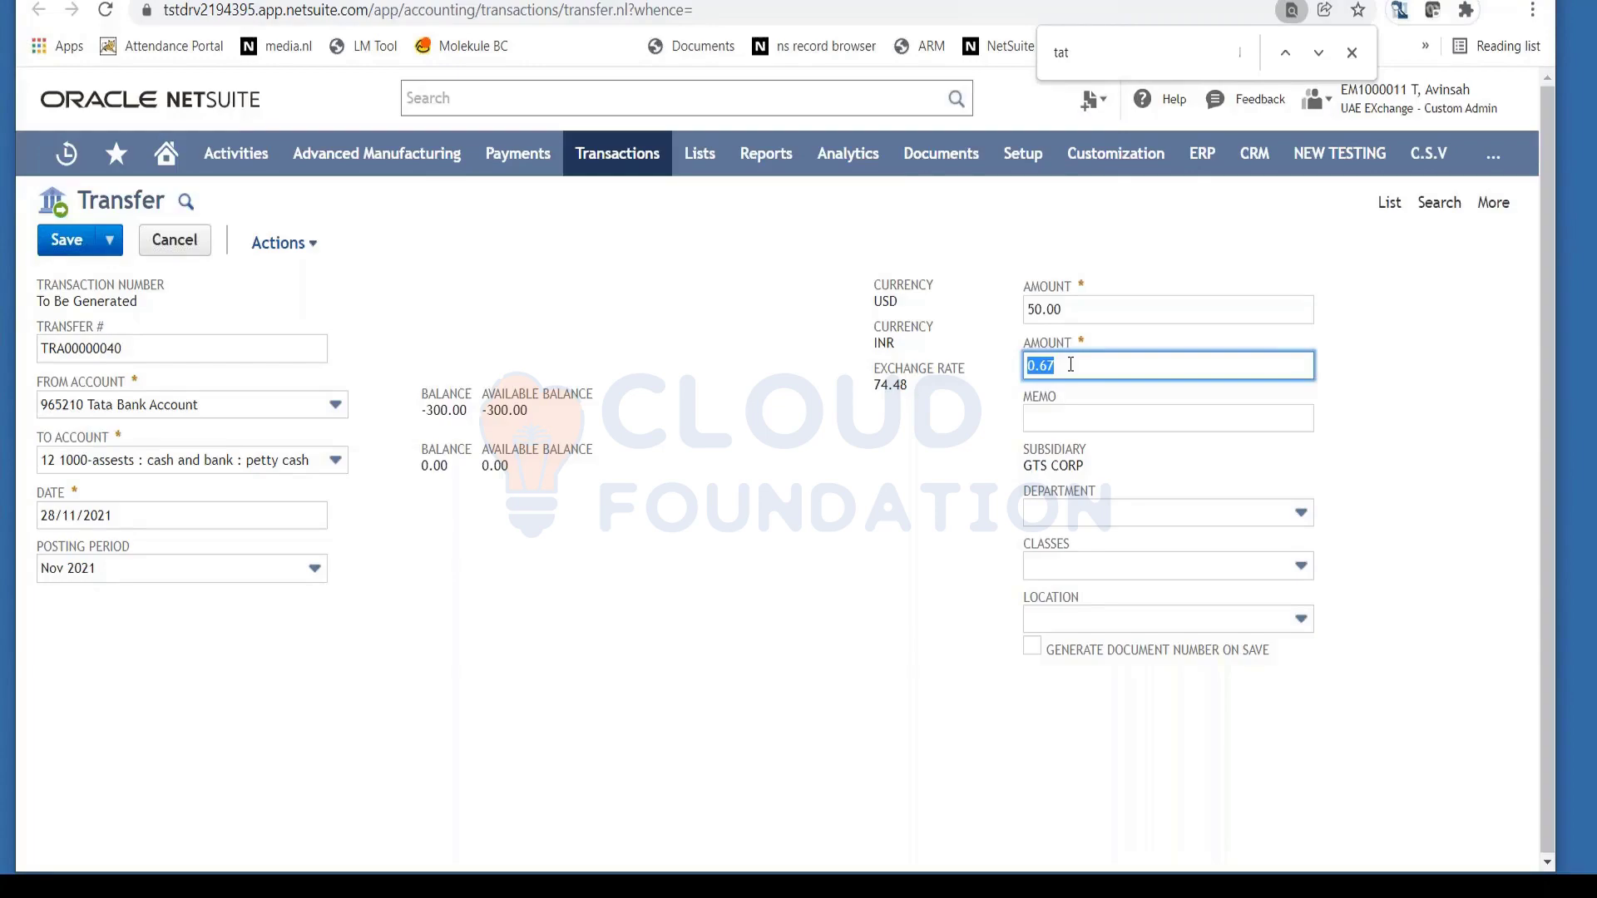
{"action": "type", "text": "500"}
{"action": "key", "text": "Tab"}
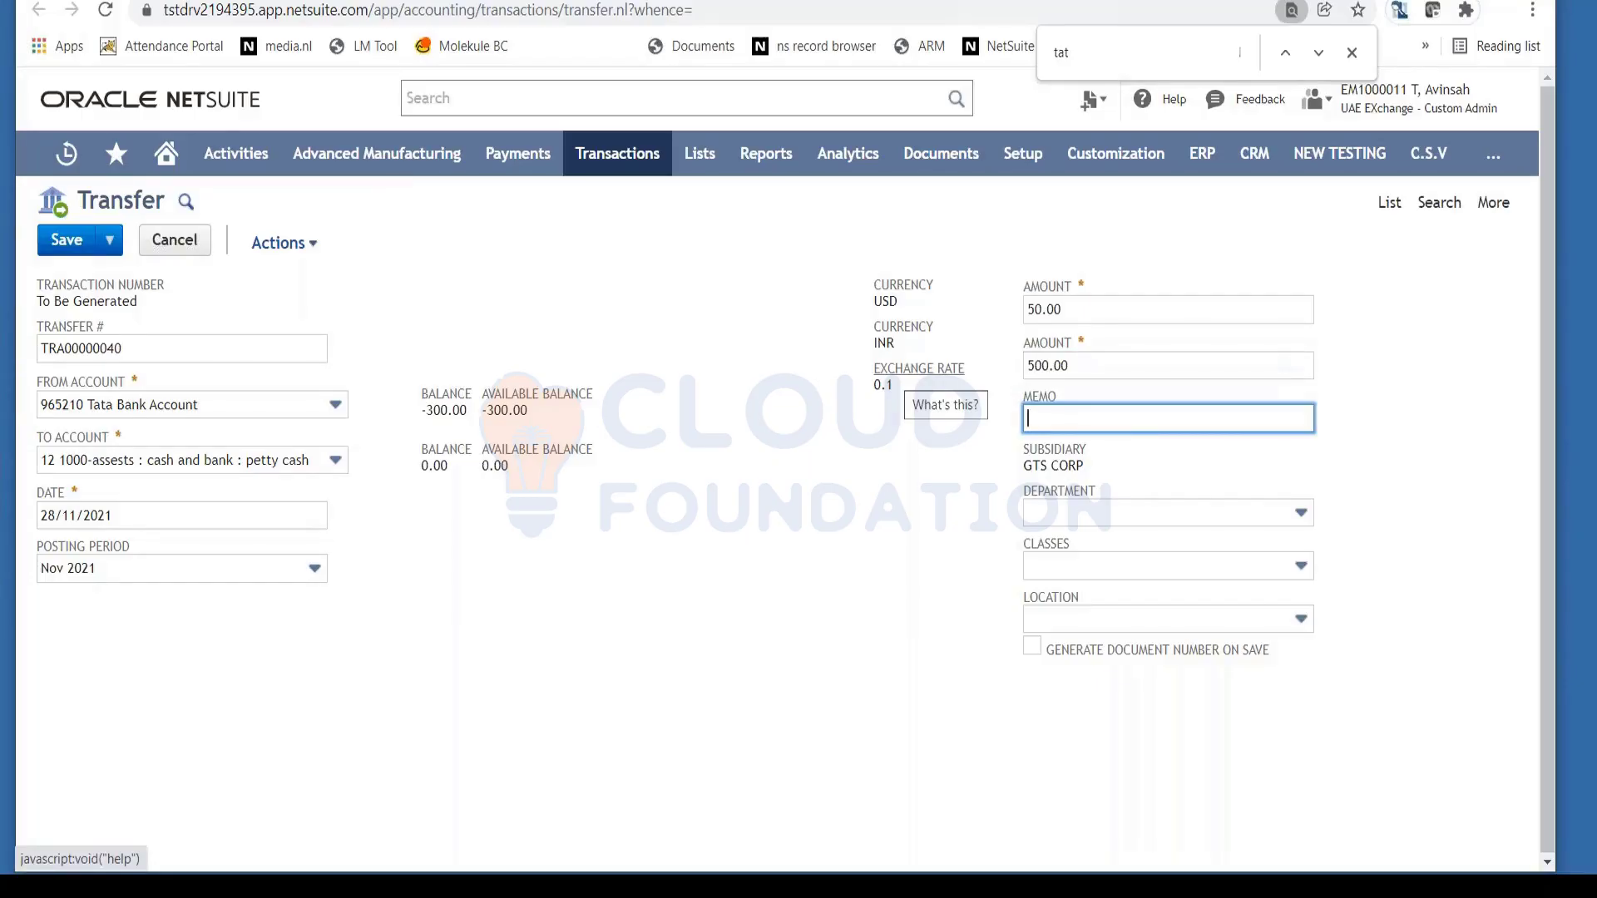
Set the INR amount received by the petty cash account to 550
{"action": "double_click", "coordinate": [1114, 366]}
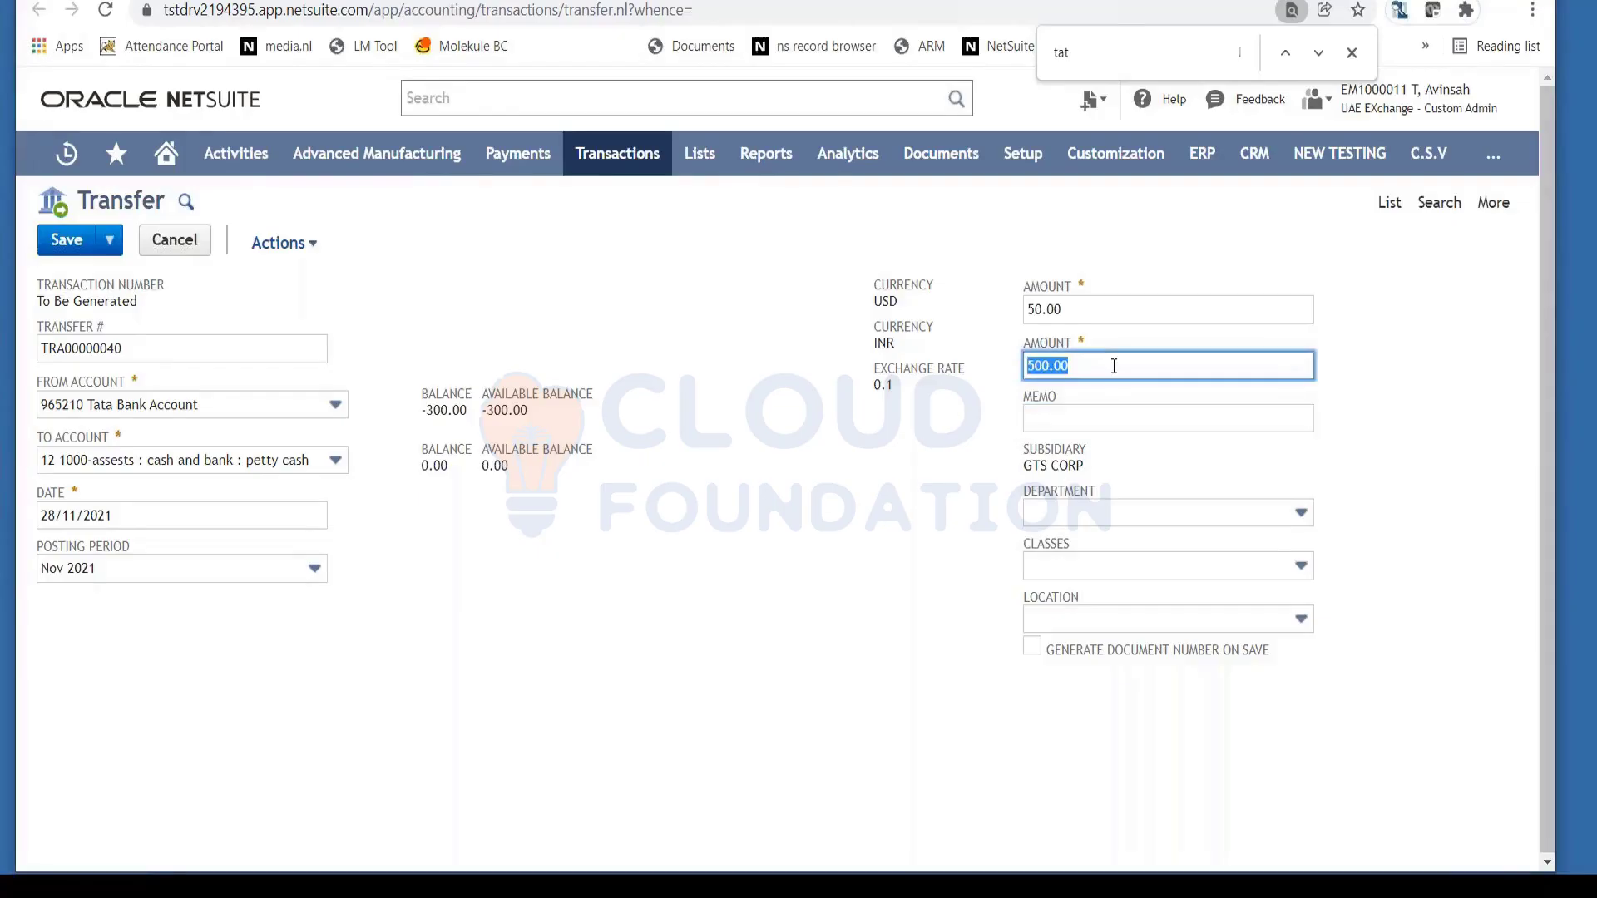
{"action": "type", "text": "550"}
{"action": "left_click", "coordinate": [951, 419]}
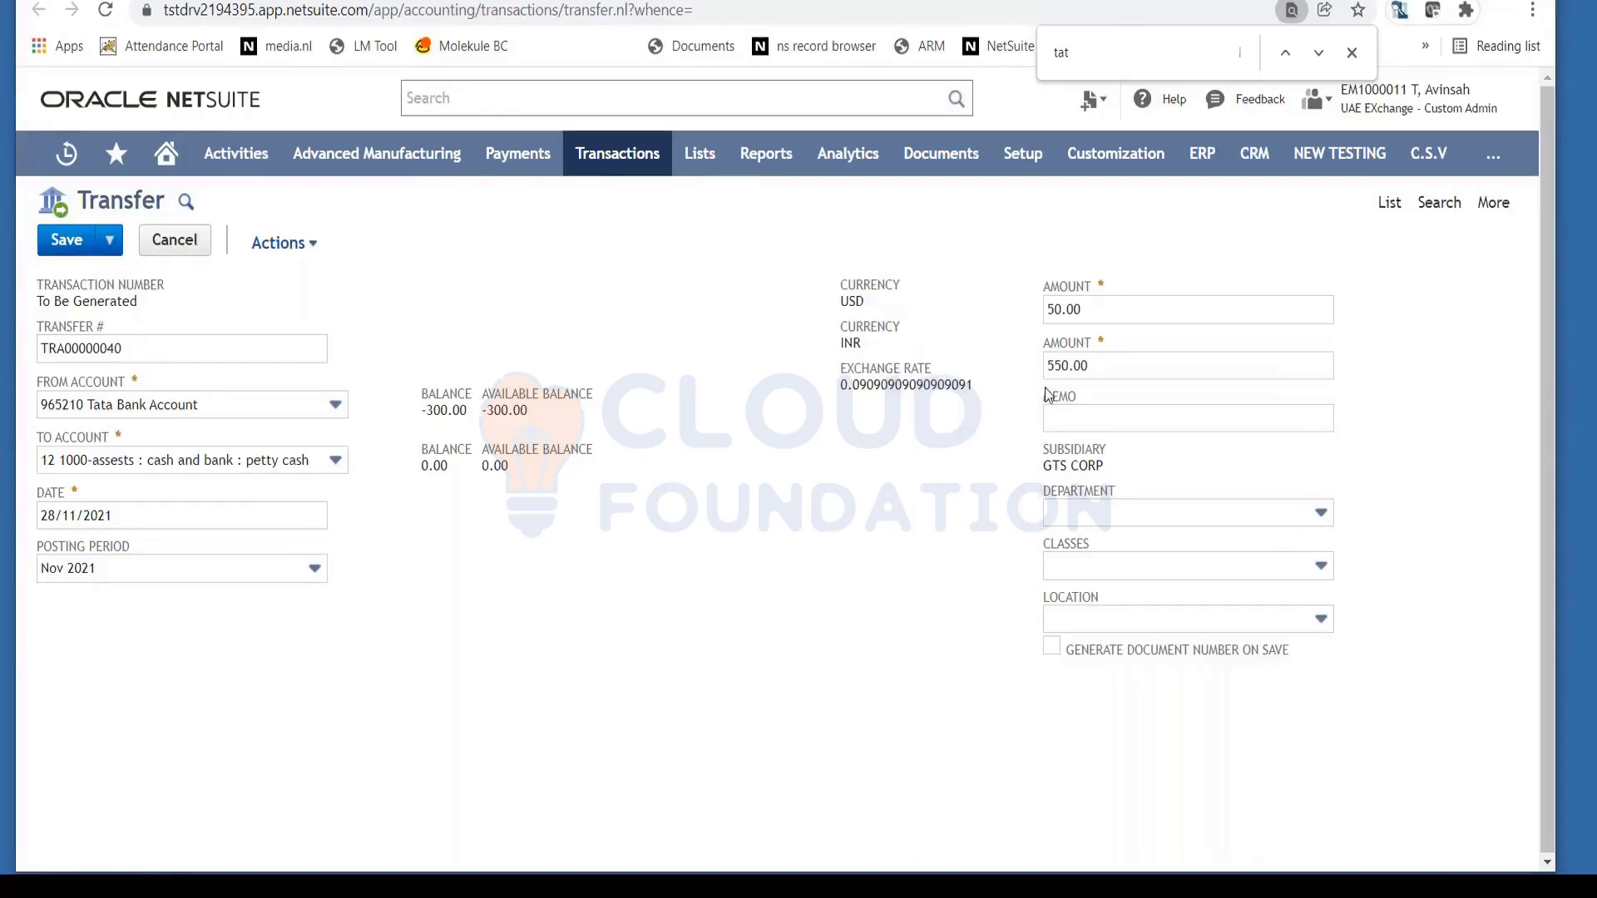
{"action": "left_click", "coordinate": [1106, 365]}
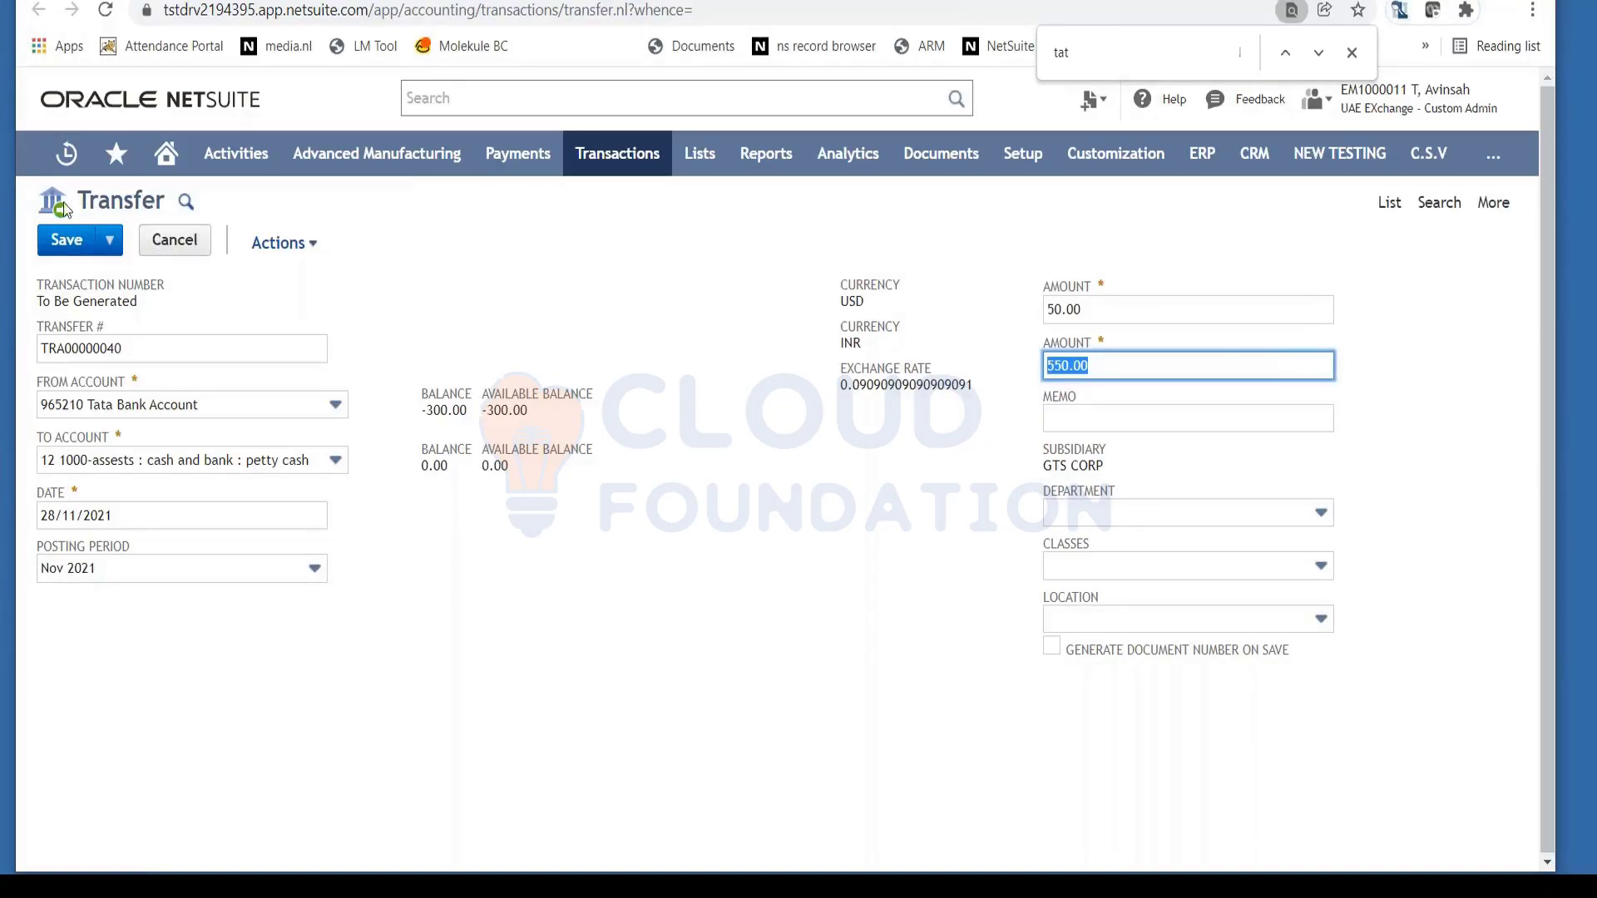
Save the transfer and review its GL impact lines for the bank and petty cash accounts
{"action": "left_click", "coordinate": [66, 240]}
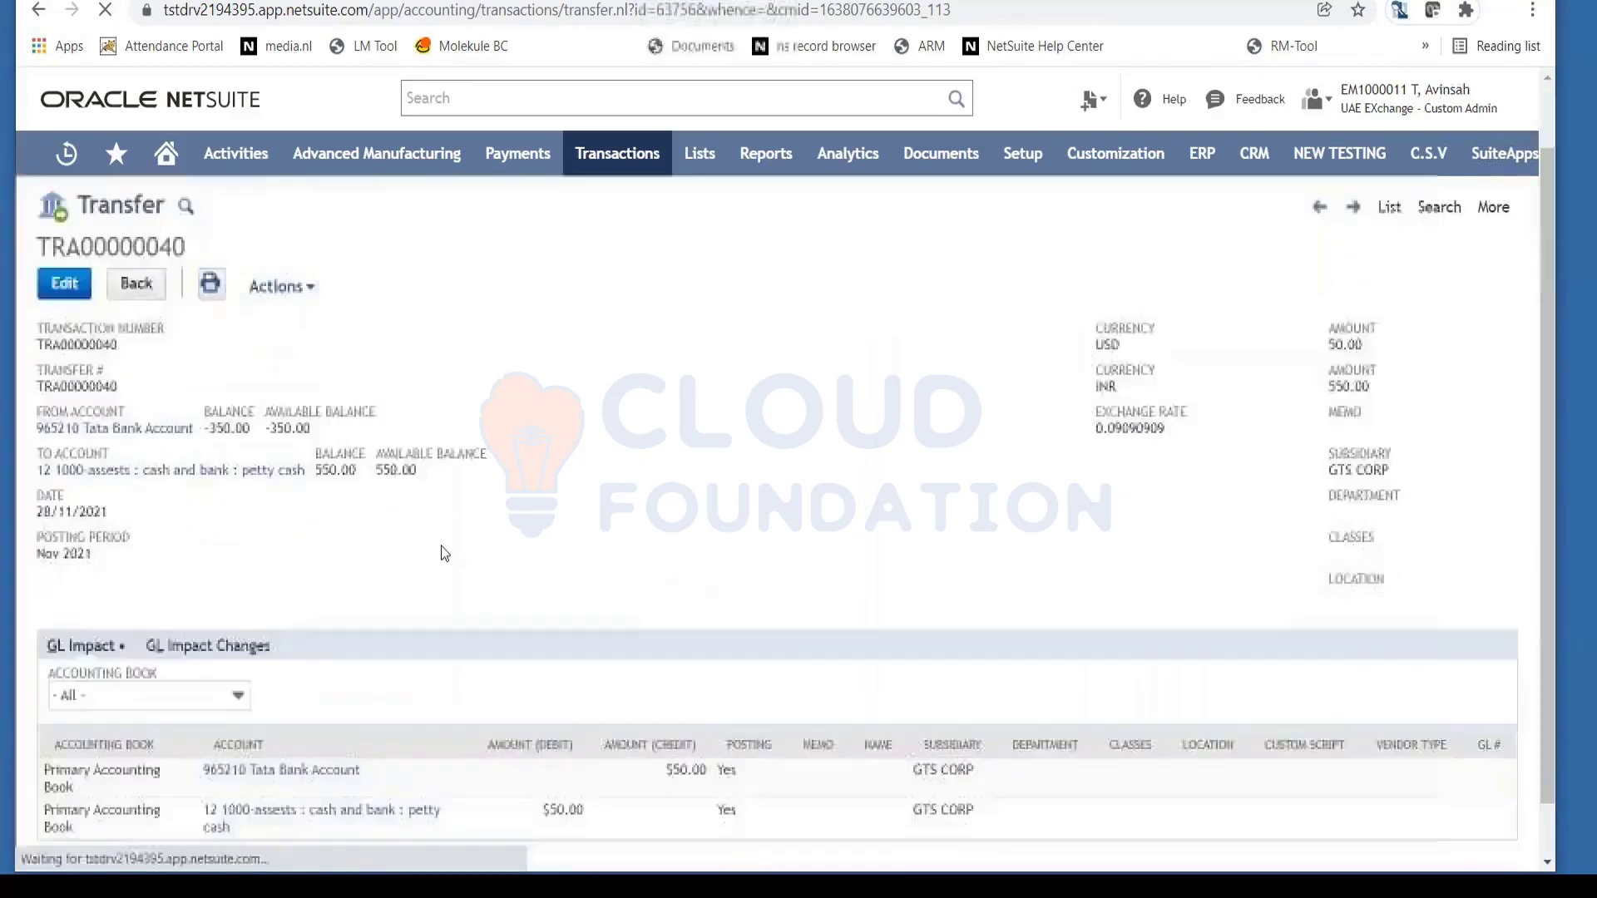
{"action": "scroll", "coordinate": [445, 553], "scroll_direction": "down", "scroll_amount": 2}
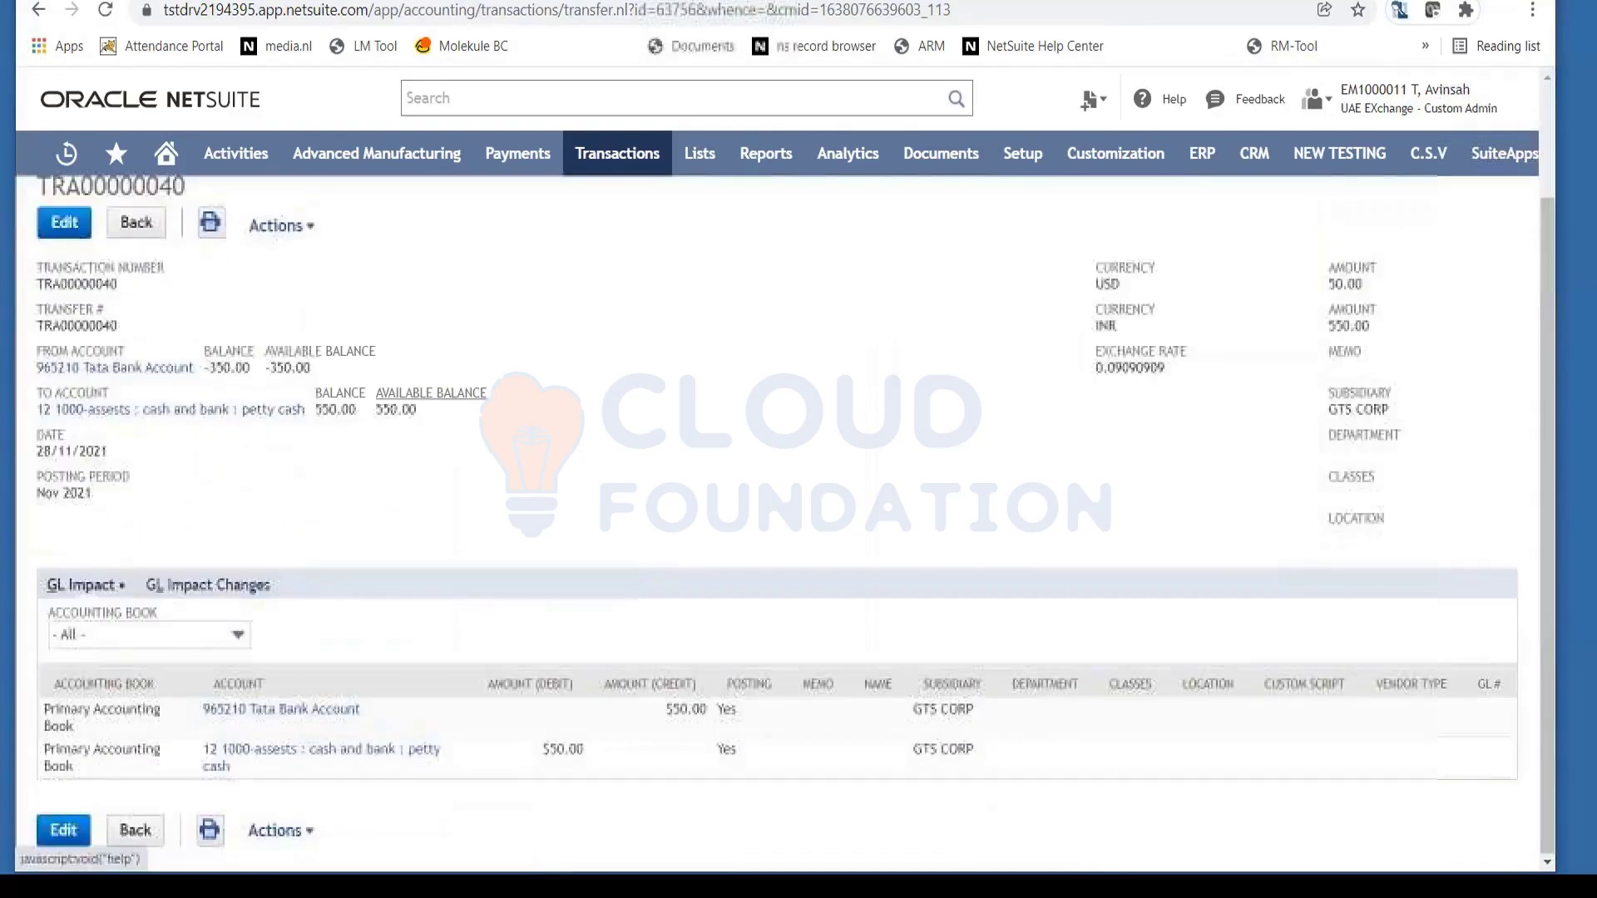